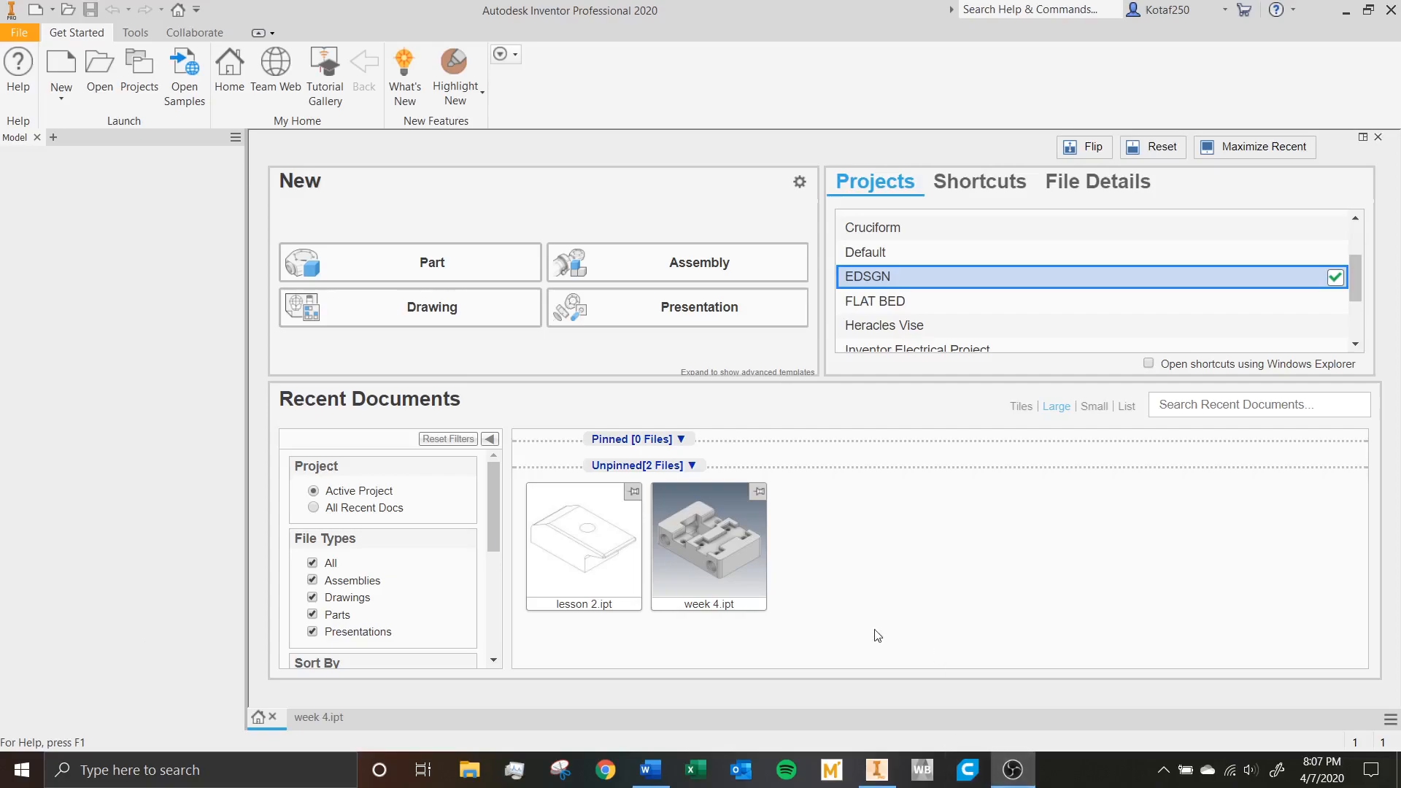
Open the recent part week 4.ipt and make all its origin planes, axes and center point visible.
{"action": "mouse_move", "coordinate": [689, 554]}
{"action": "left_click", "coordinate": [720, 537]}
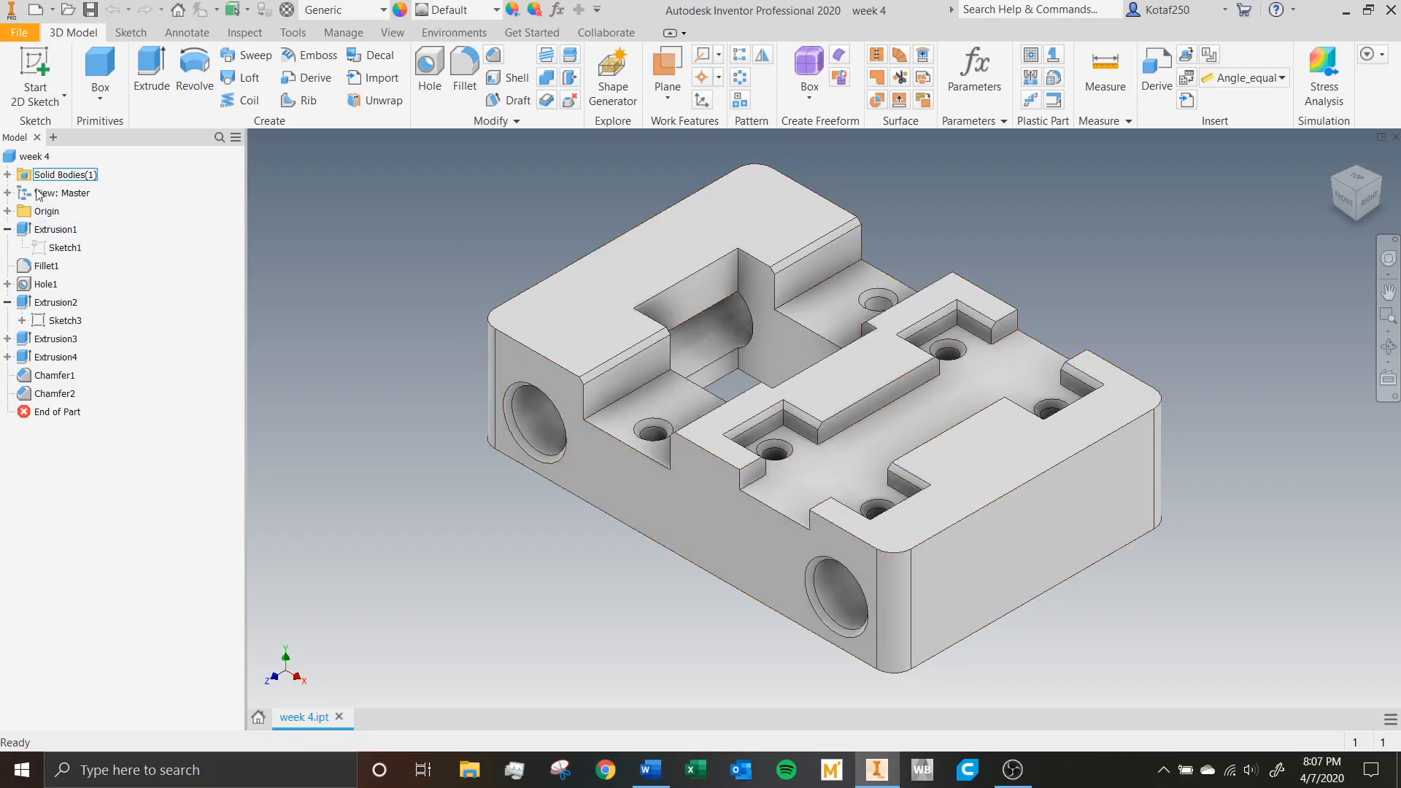
{"action": "left_click", "coordinate": [7, 212]}
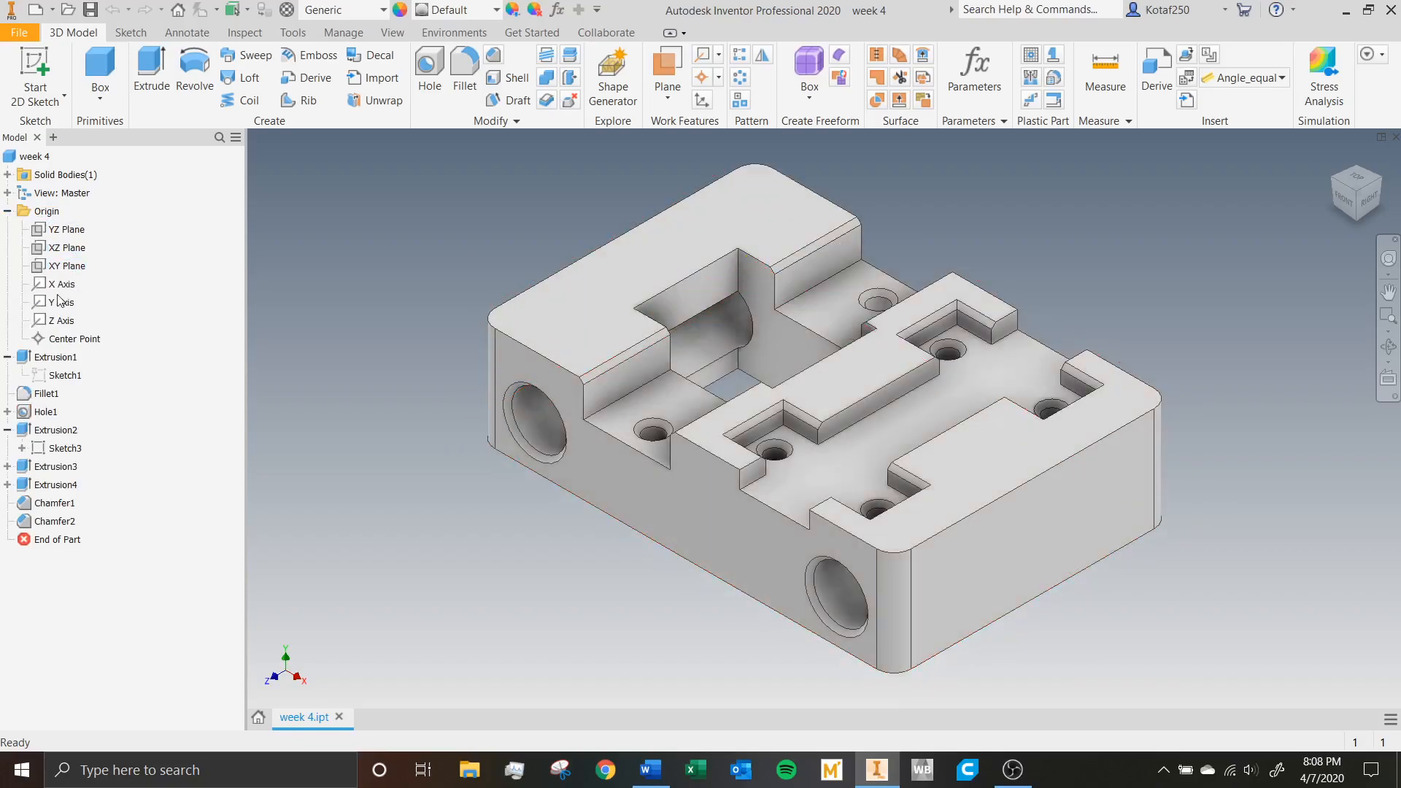
{"action": "left_click", "coordinate": [66, 229]}
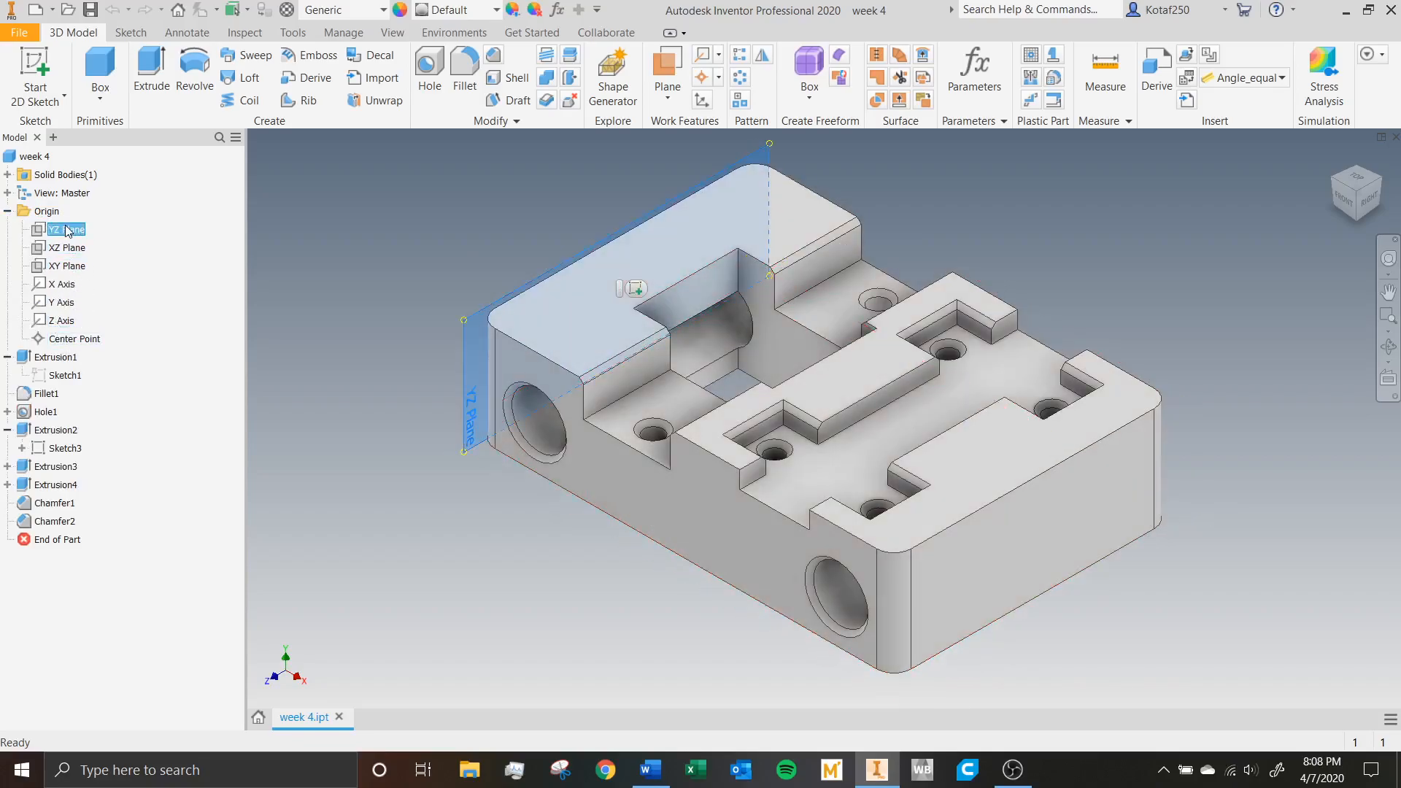
{"action": "left_click", "coordinate": [84, 338], "text": "shift"}
{"action": "right_click", "coordinate": [82, 340]}
{"action": "left_click", "coordinate": [116, 423]}
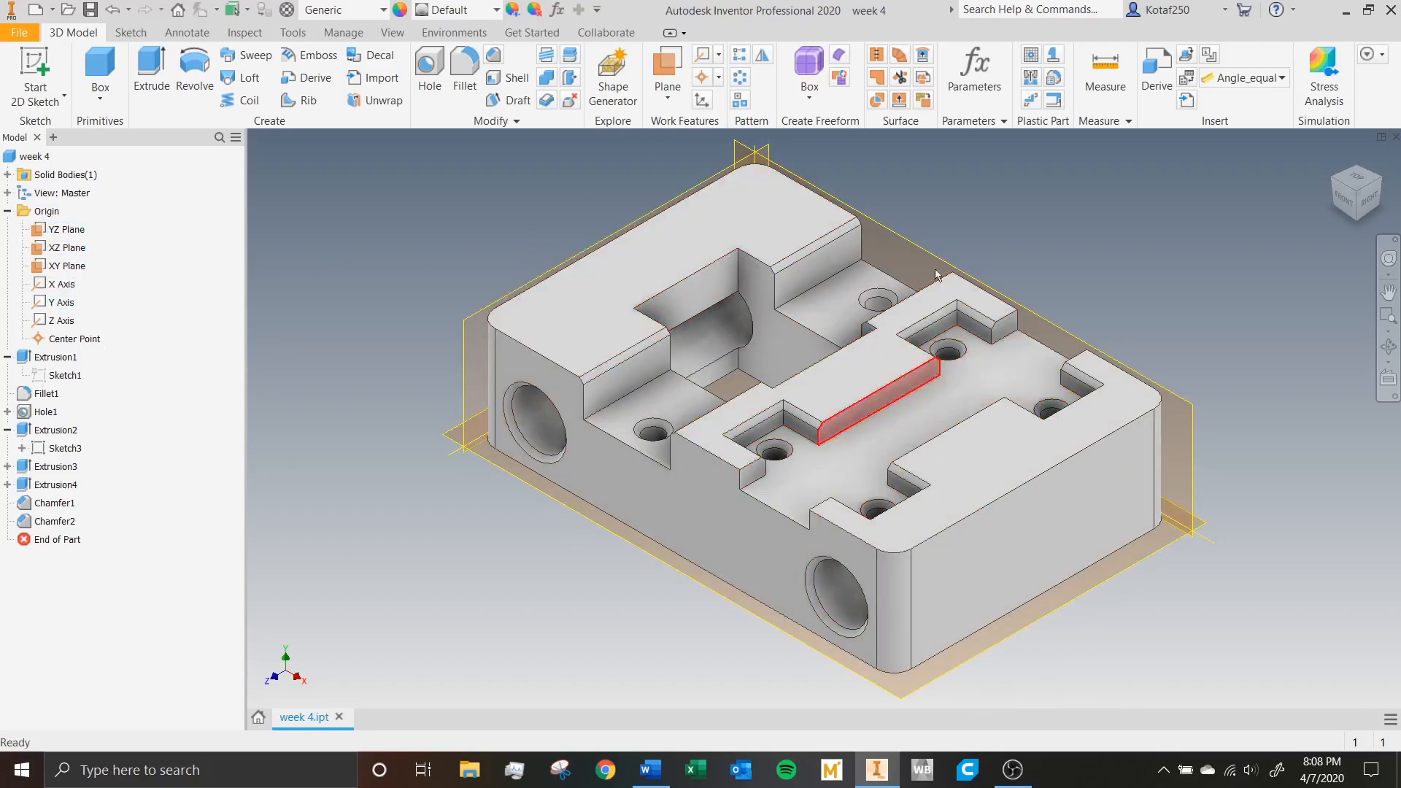
{"action": "left_click", "coordinate": [65, 231]}
{"action": "left_click", "coordinate": [88, 340], "text": "shift"}
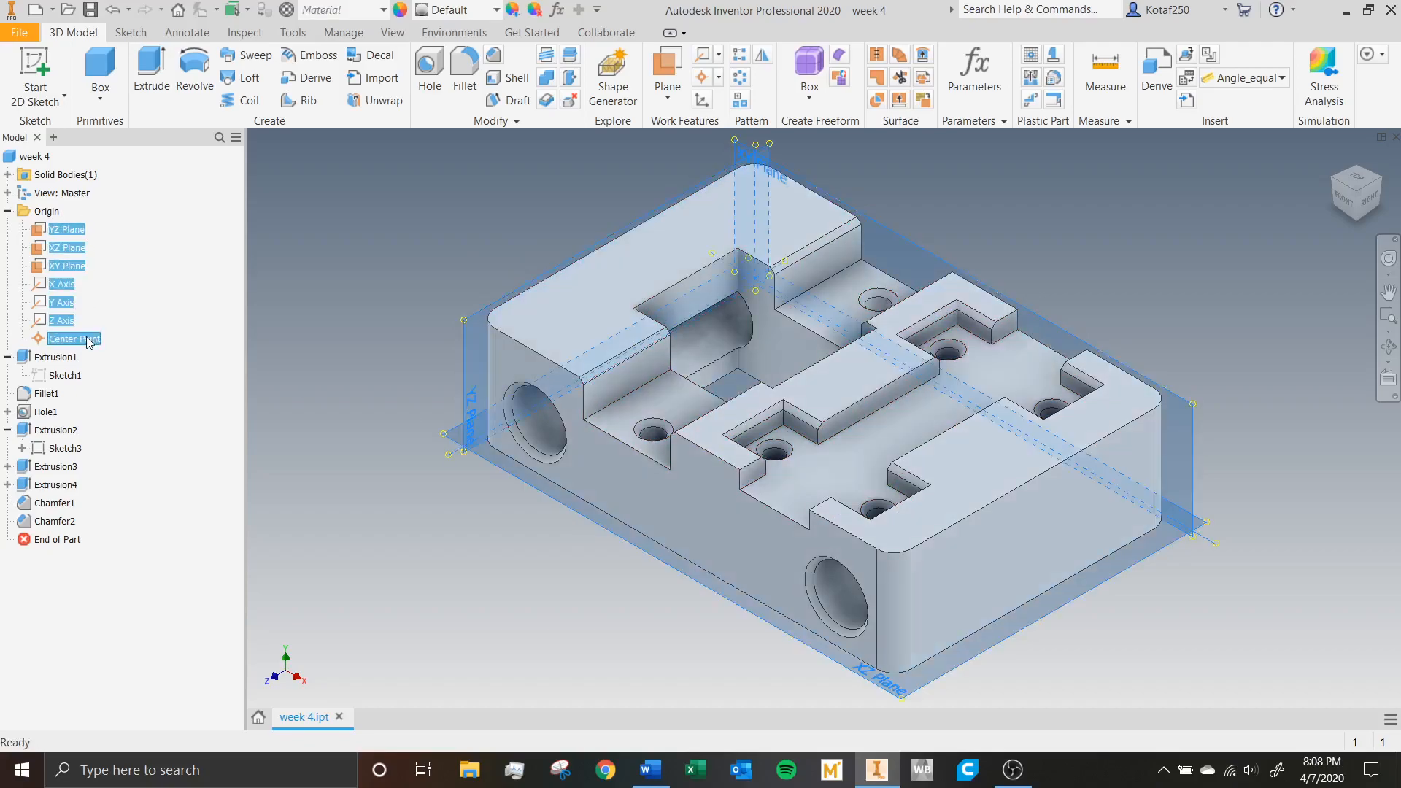
{"action": "right_click", "coordinate": [88, 340]}
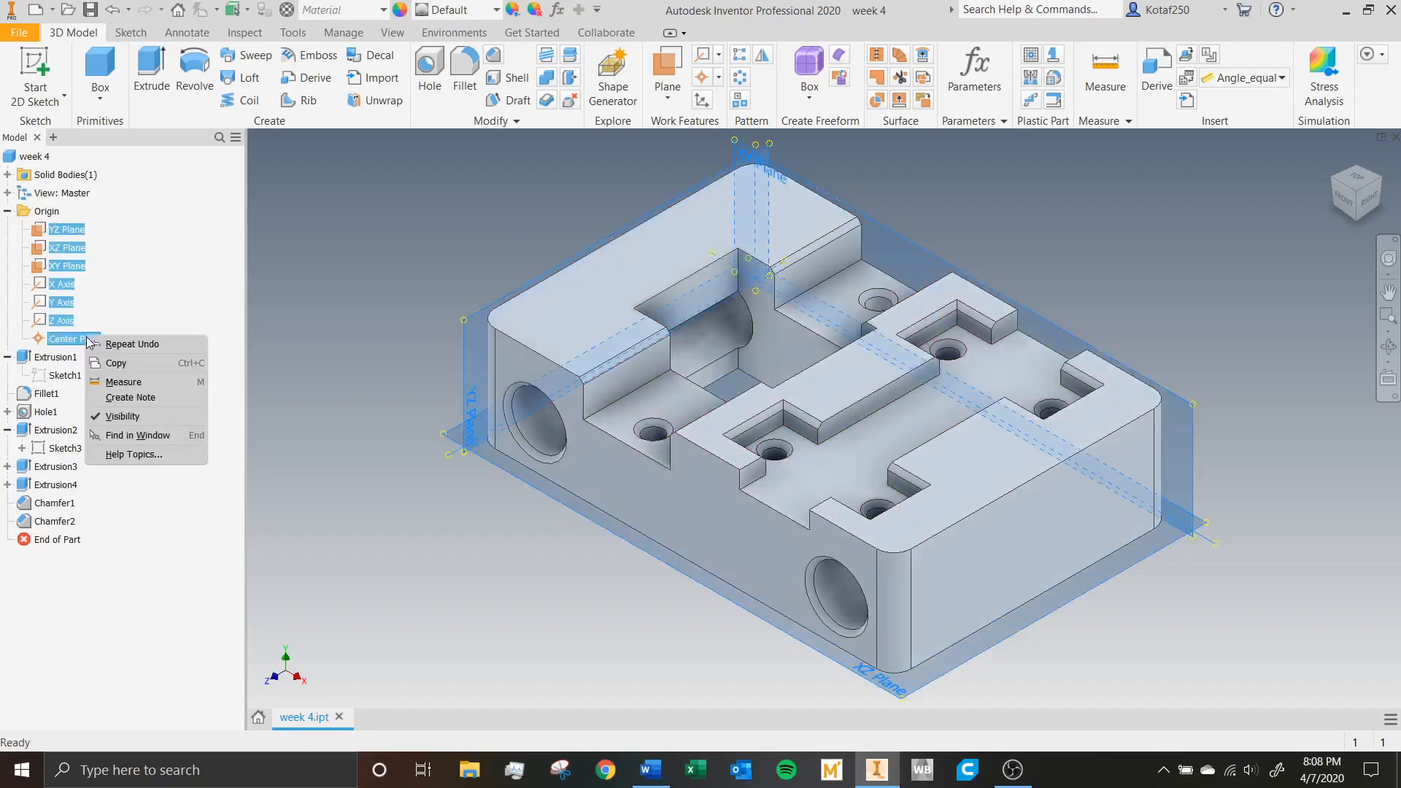
{"action": "left_click", "coordinate": [242, 253]}
Open the base sketch of Extrusion1, examine how its profile is anchored to the origin and dimensioned, and exit the sketch.
{"action": "left_click", "coordinate": [7, 212]}
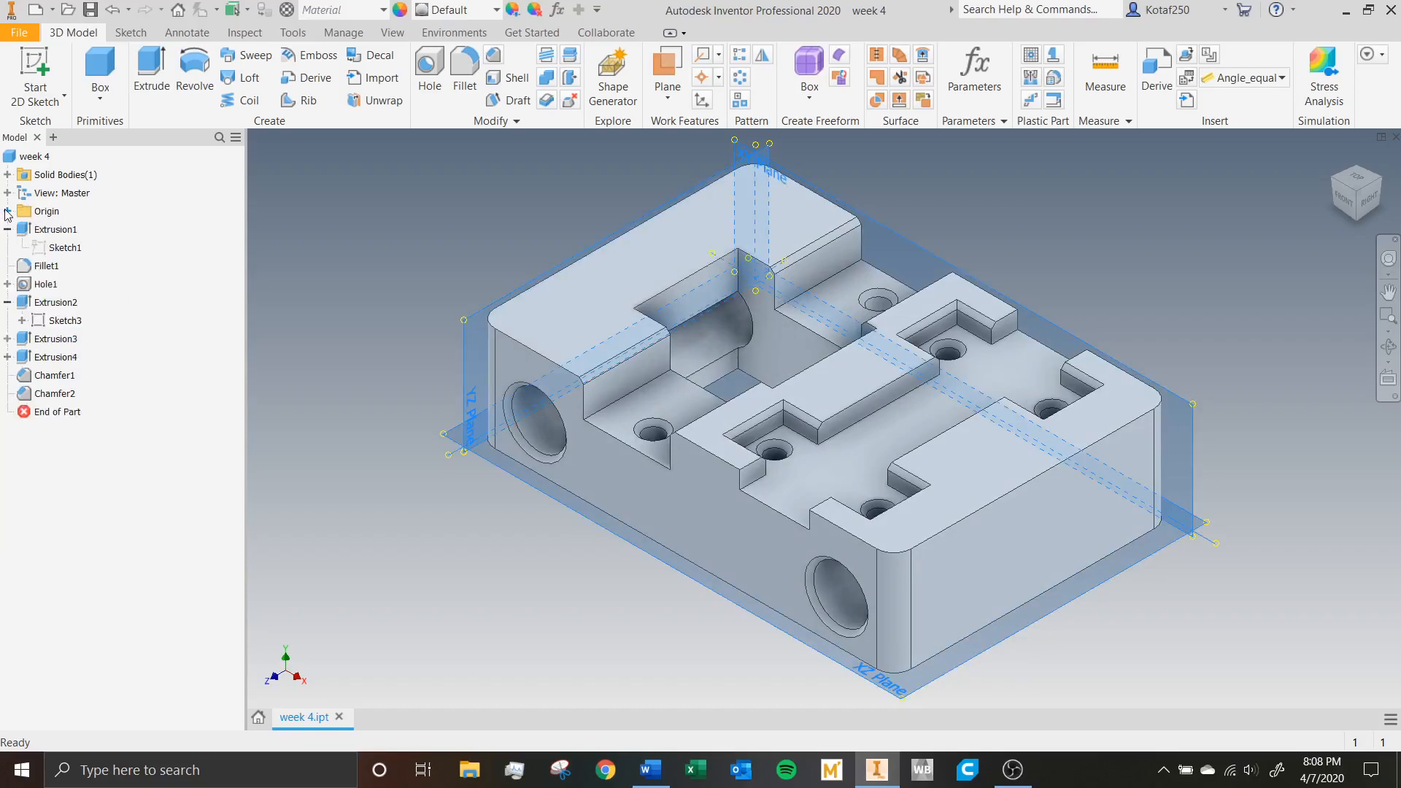
{"action": "left_click", "coordinate": [65, 248]}
{"action": "double_click", "coordinate": [798, 306]}
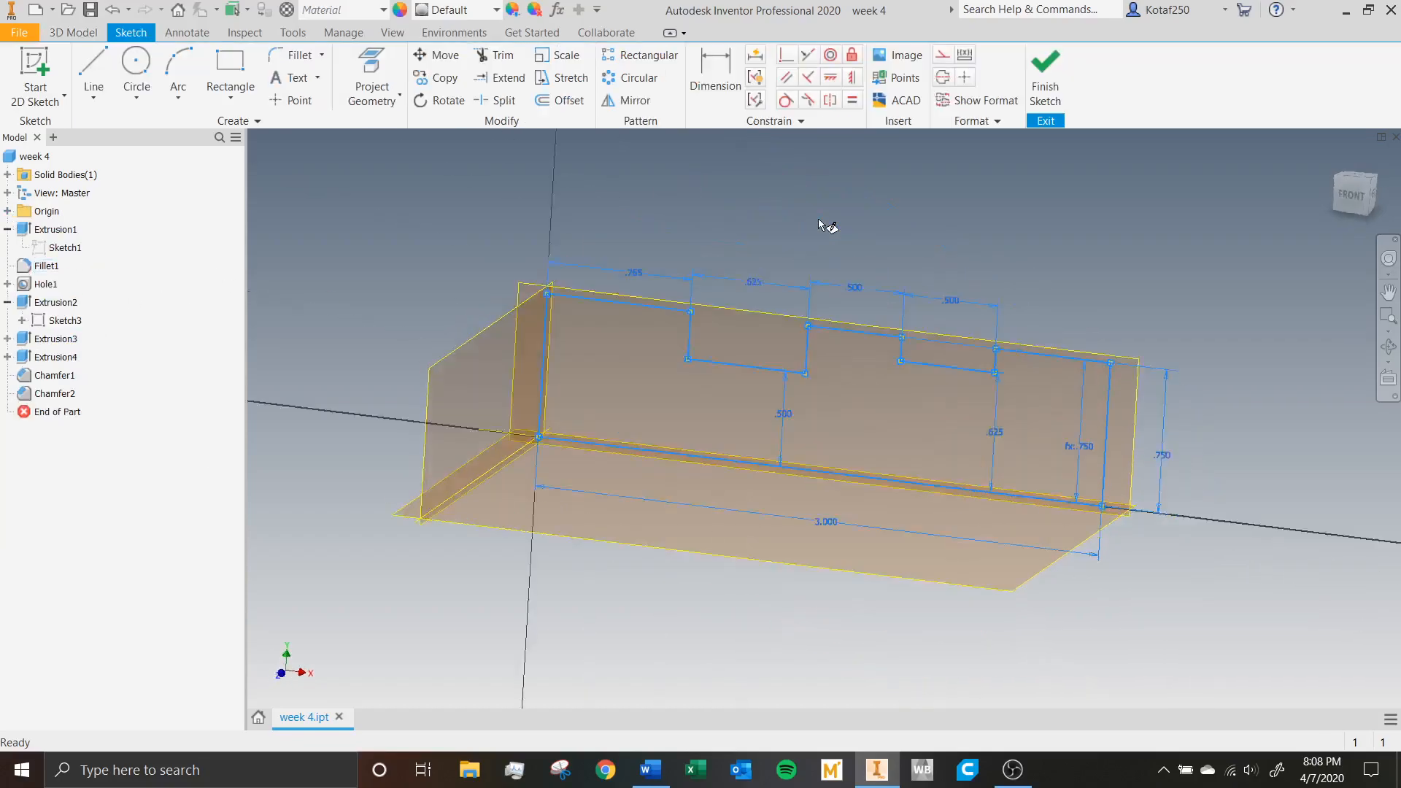
{"action": "scroll", "coordinate": [554, 340], "scroll_direction": "down", "scroll_amount": 3}
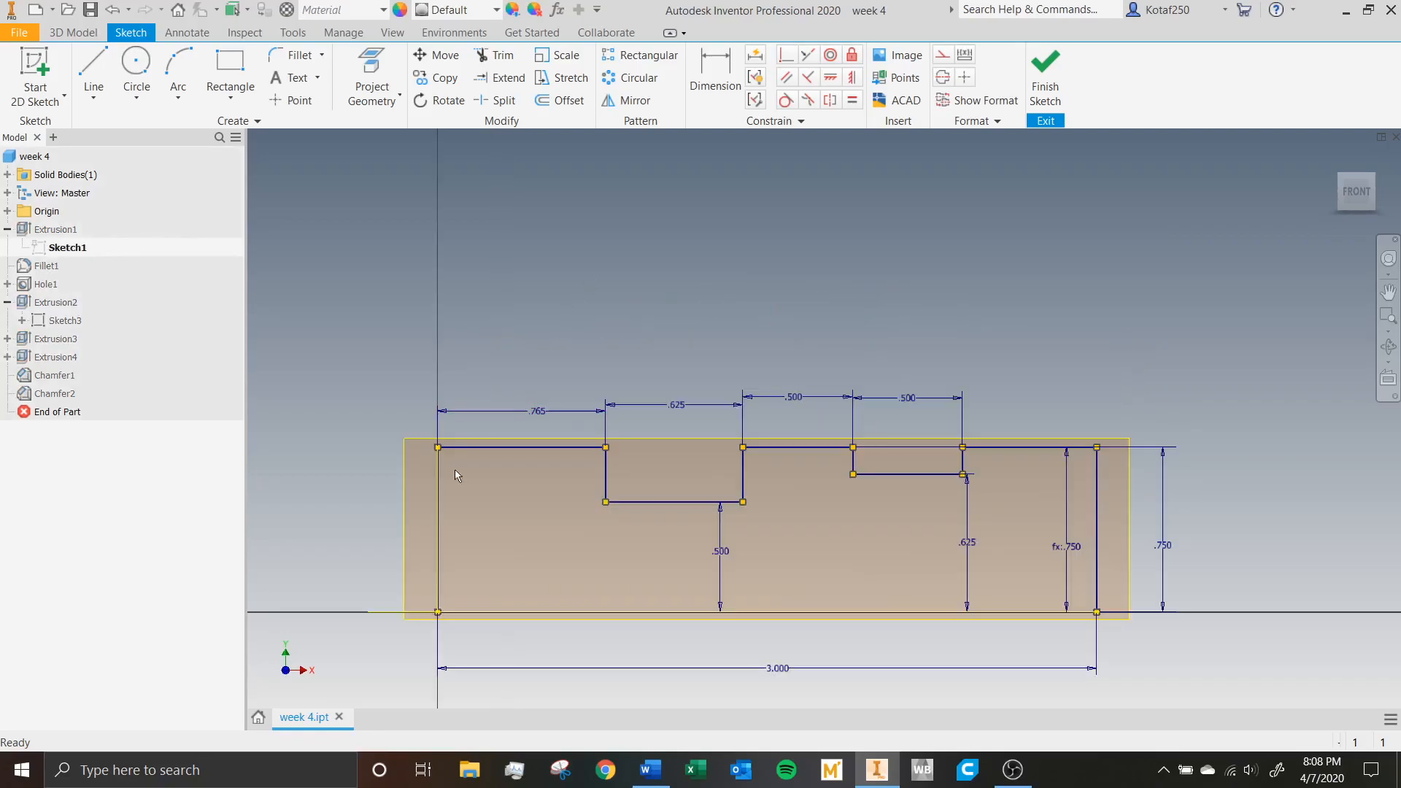
{"action": "middle_click_drag", "start_coordinate": [442, 490], "coordinate": [430, 375]}
{"action": "scroll", "coordinate": [487, 352], "scroll_direction": "down", "scroll_amount": 3}
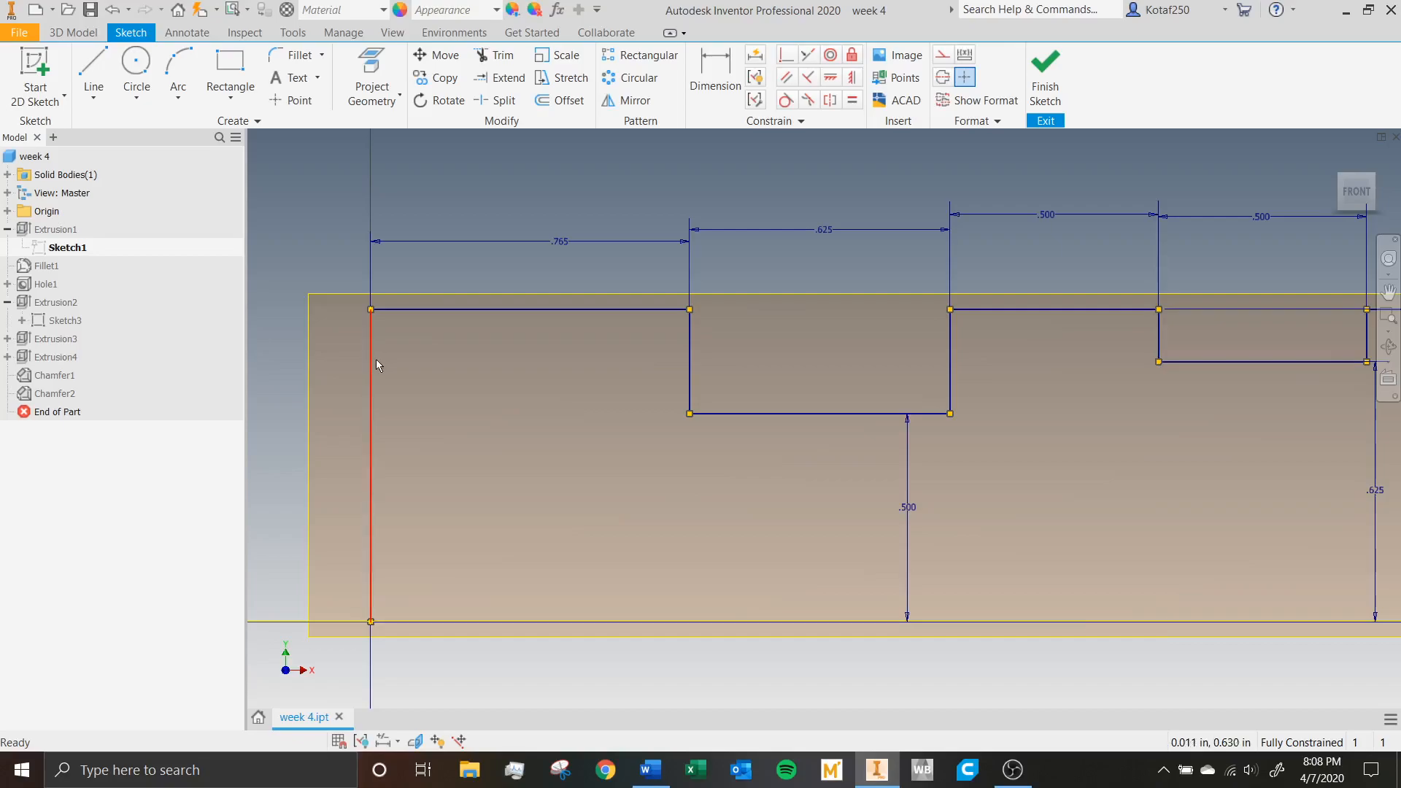
{"action": "scroll", "coordinate": [377, 362], "scroll_direction": "up", "scroll_amount": 2}
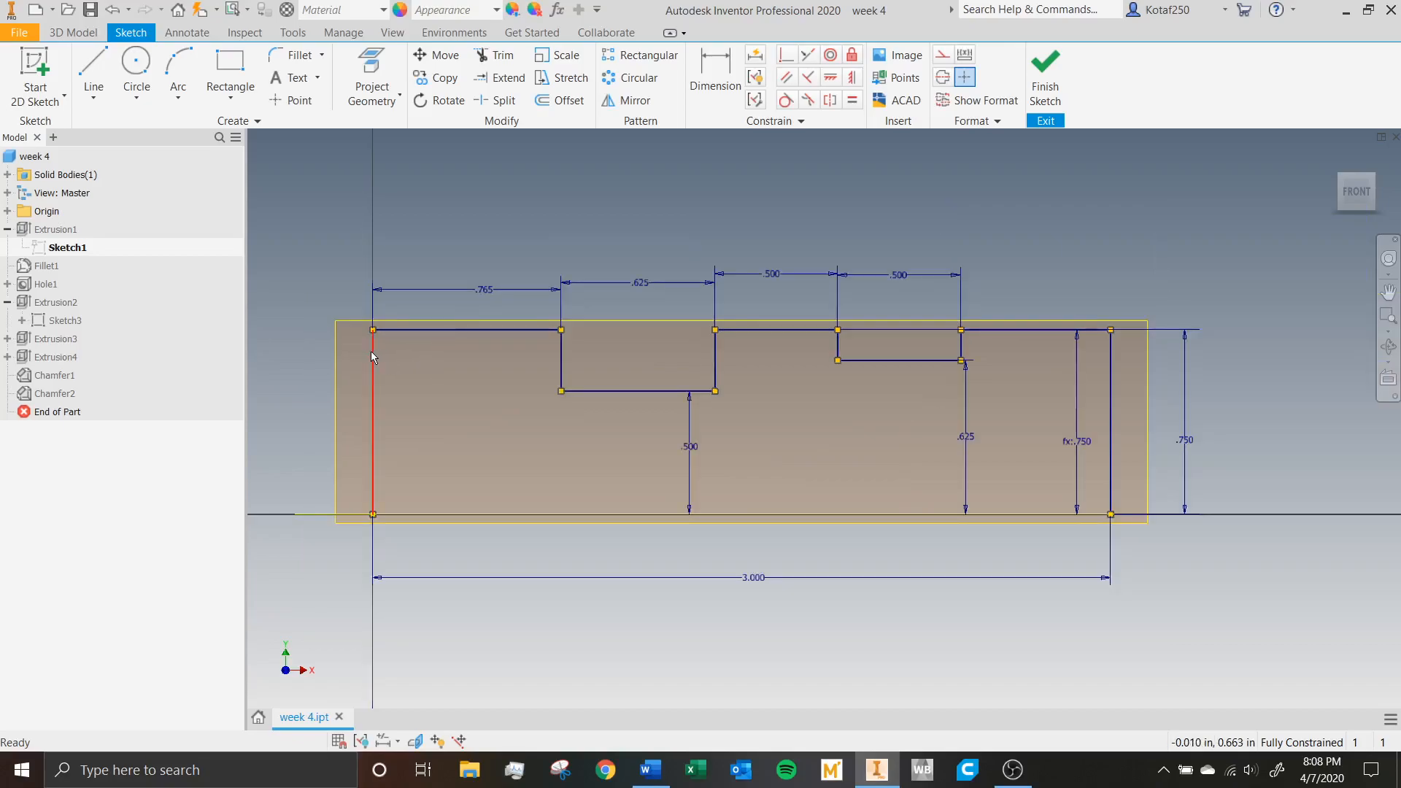
{"action": "middle_click_drag", "start_coordinate": [448, 350], "coordinate": [470, 309]}
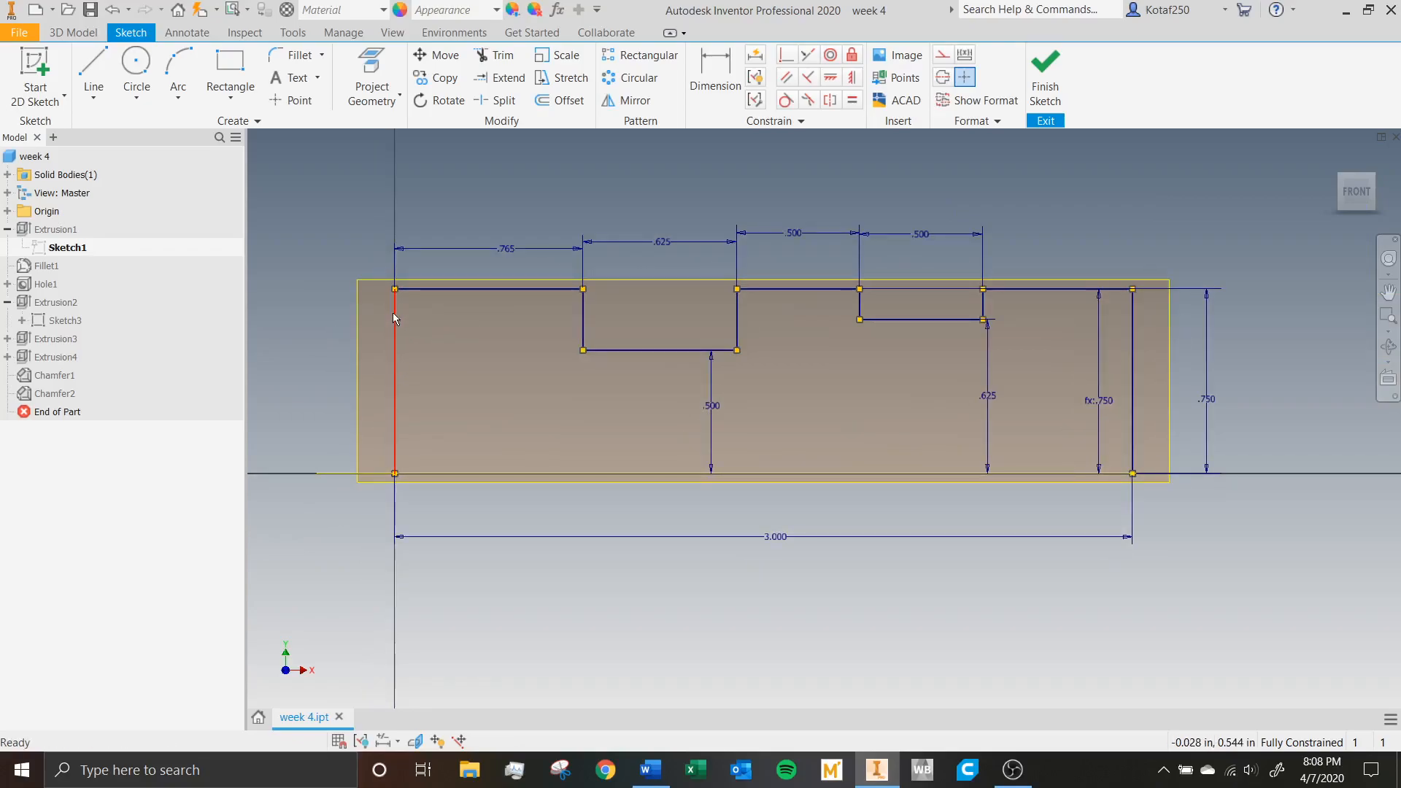
{"action": "mouse_move", "coordinate": [397, 316]}
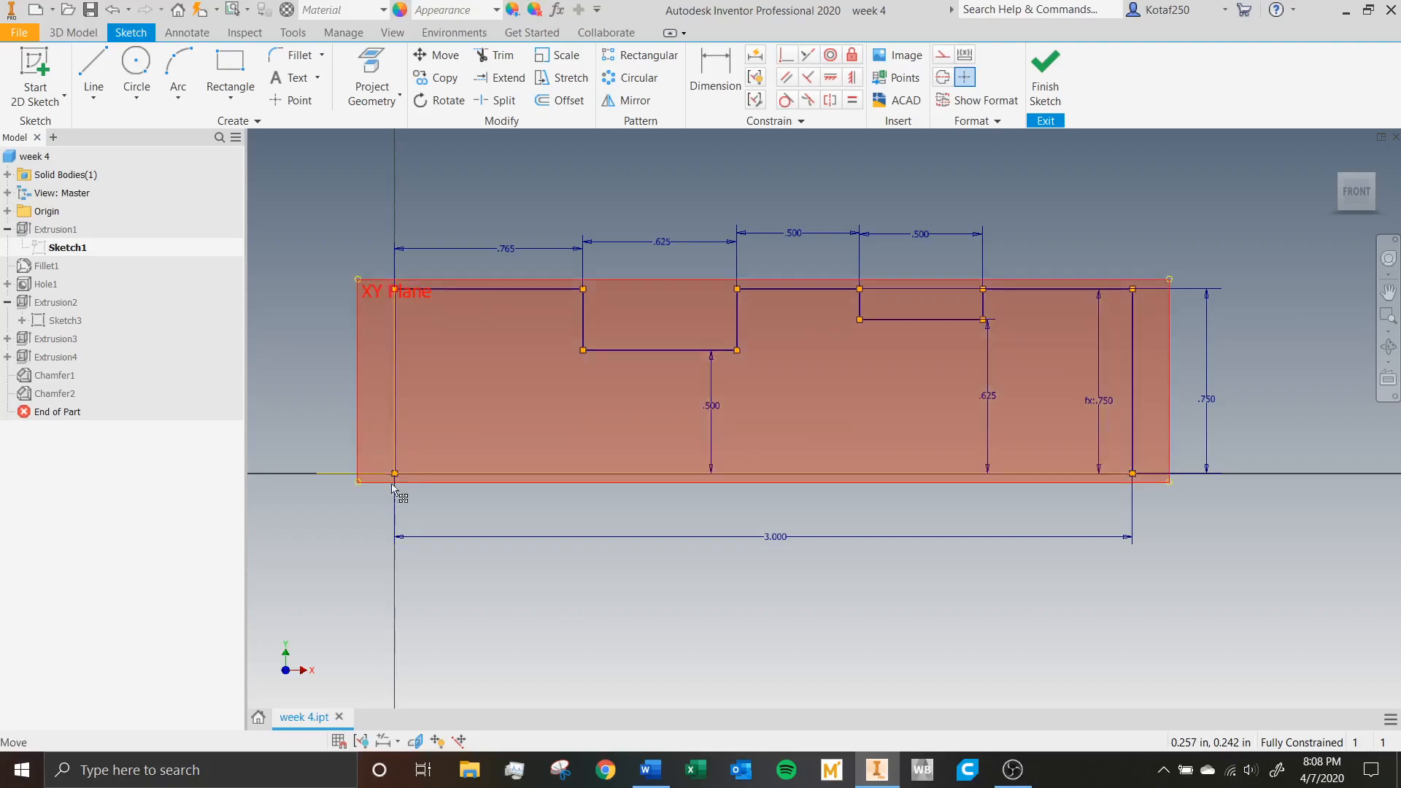
{"action": "scroll", "coordinate": [395, 476], "scroll_direction": "down", "scroll_amount": 1}
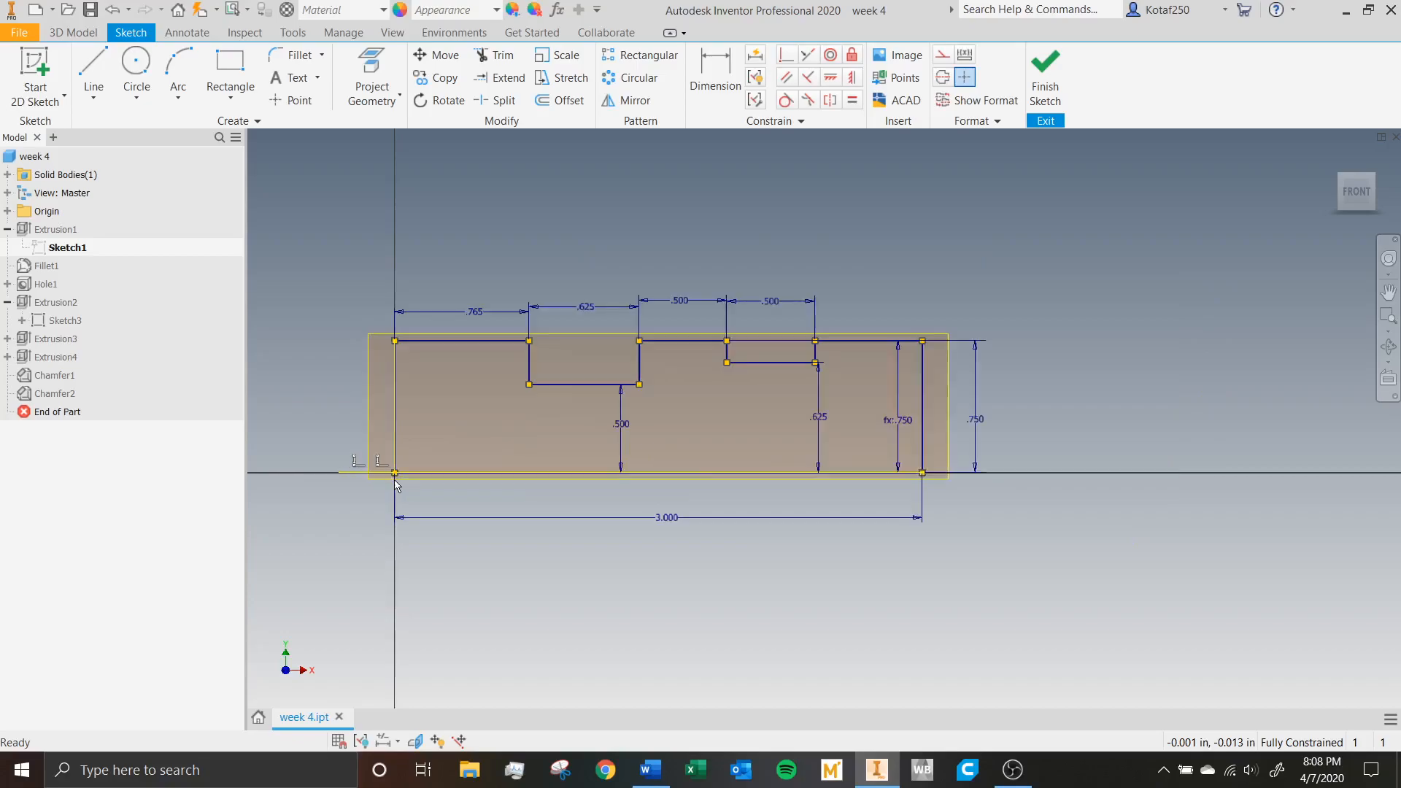
{"action": "scroll", "coordinate": [394, 476], "scroll_direction": "up", "scroll_amount": 3}
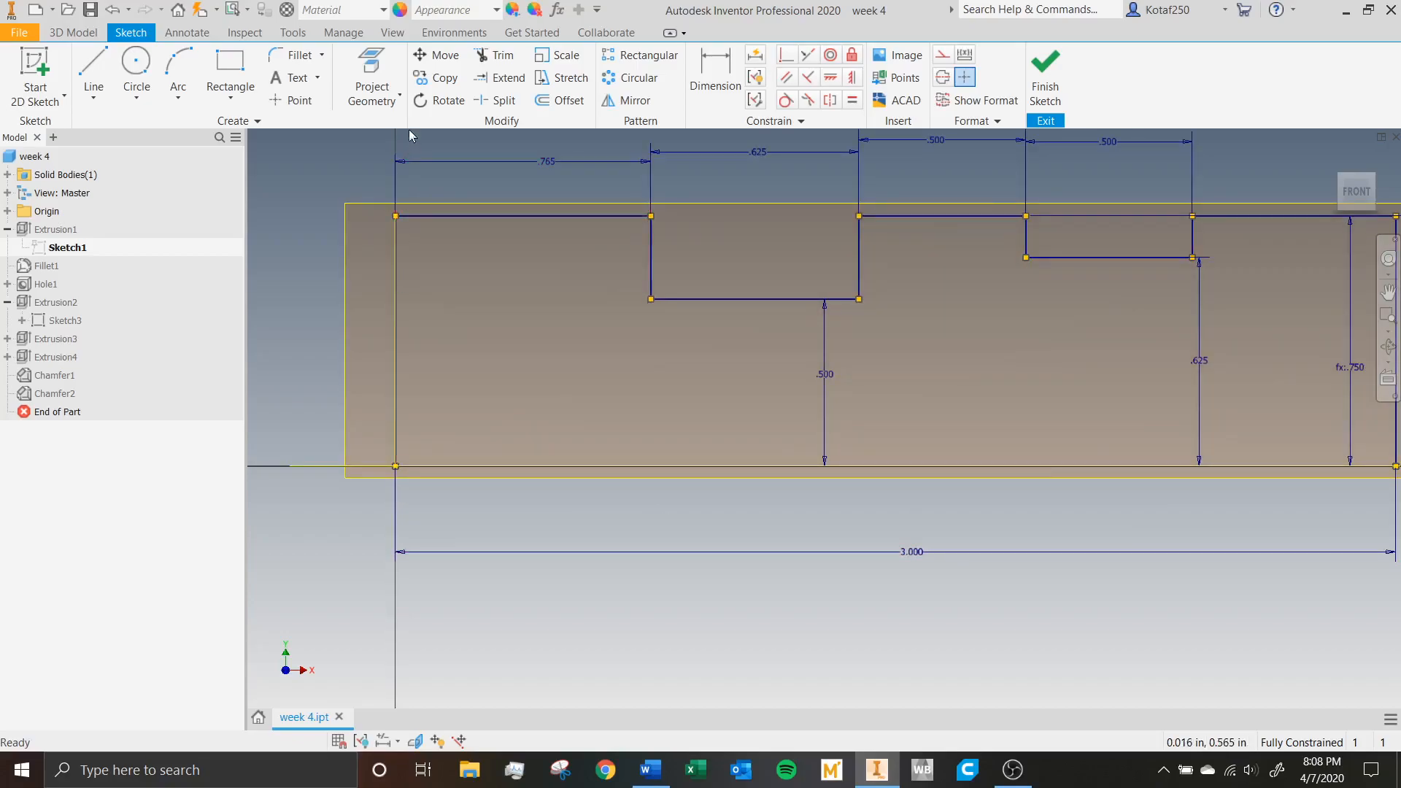
{"action": "scroll", "coordinate": [514, 404], "scroll_direction": "down", "scroll_amount": 2}
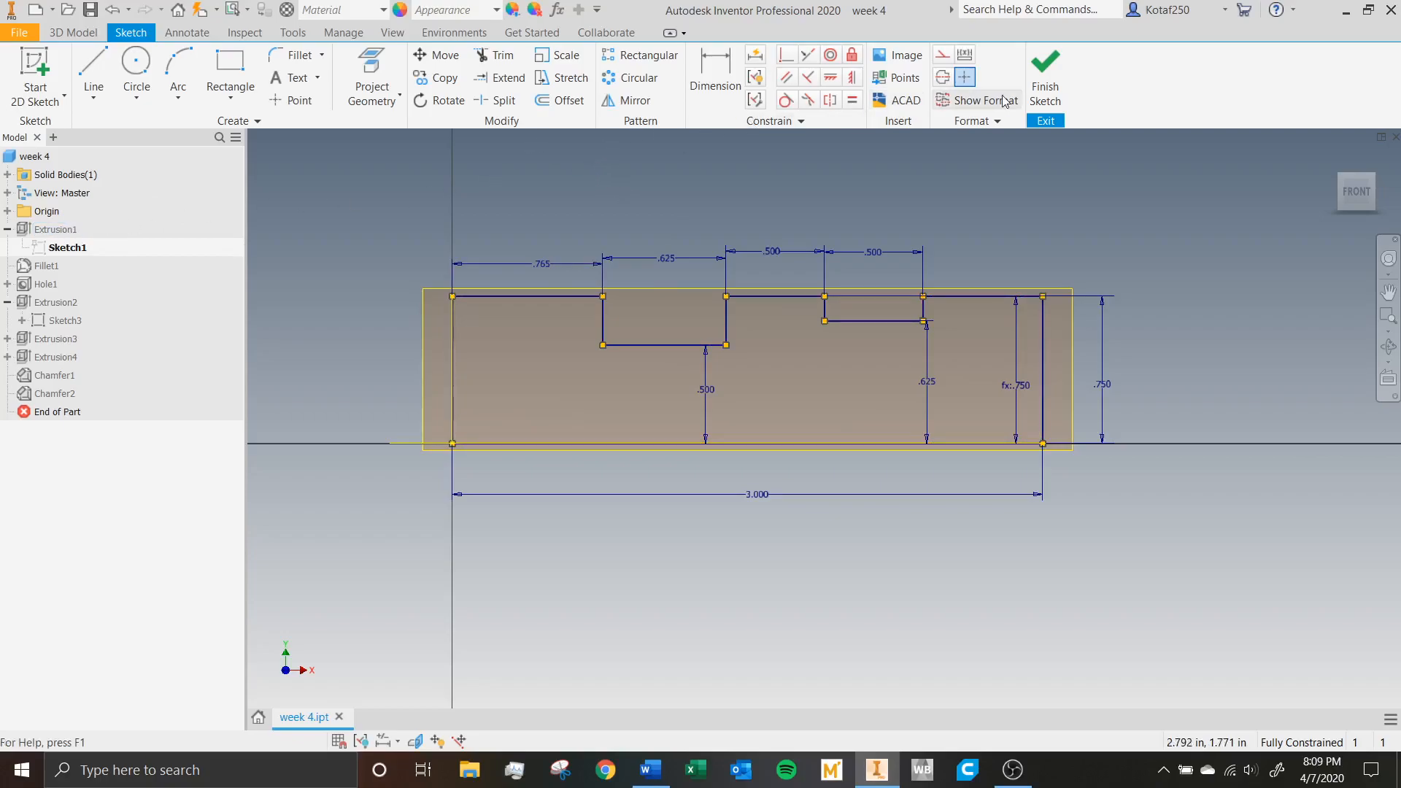
{"action": "left_click", "coordinate": [1045, 81]}
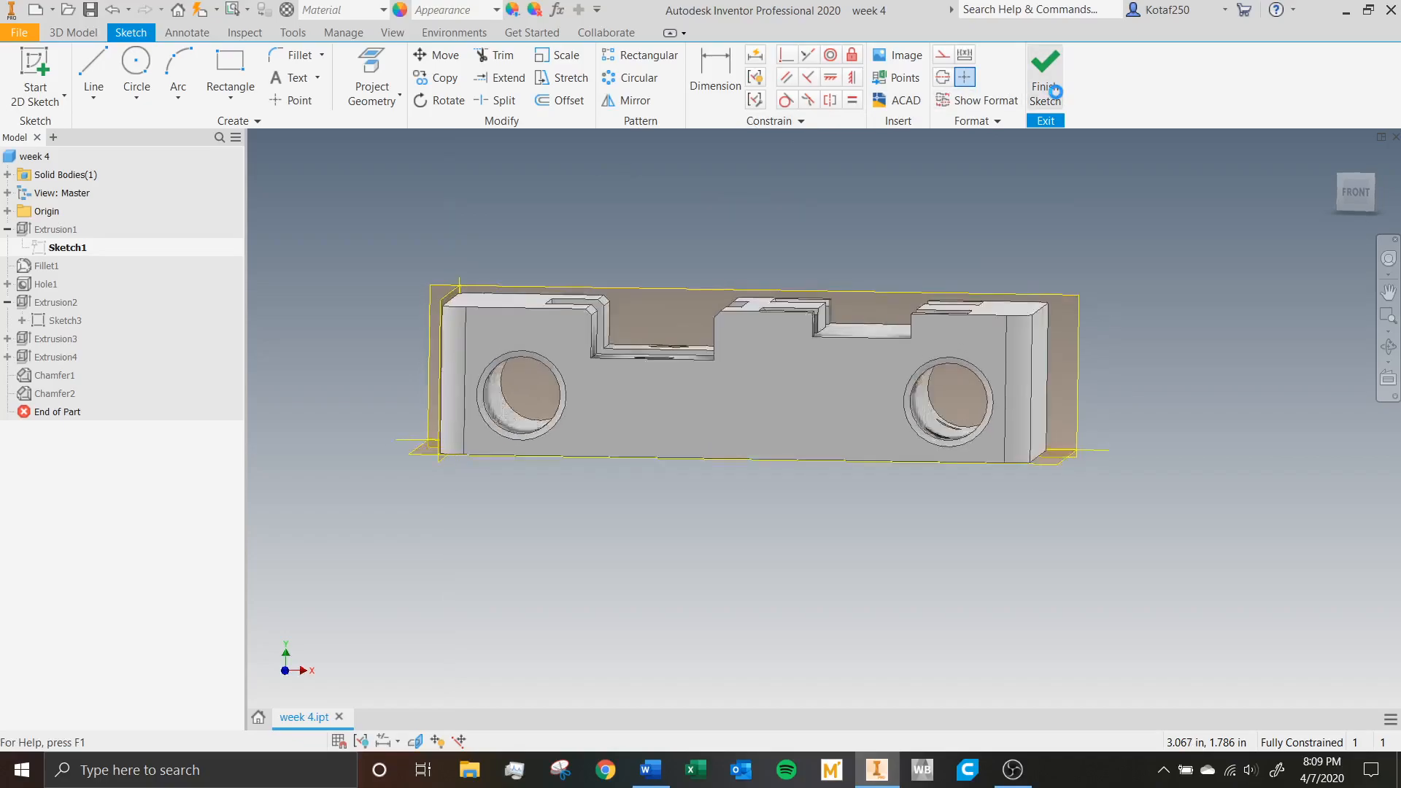
{"action": "left_click", "coordinate": [91, 33]}
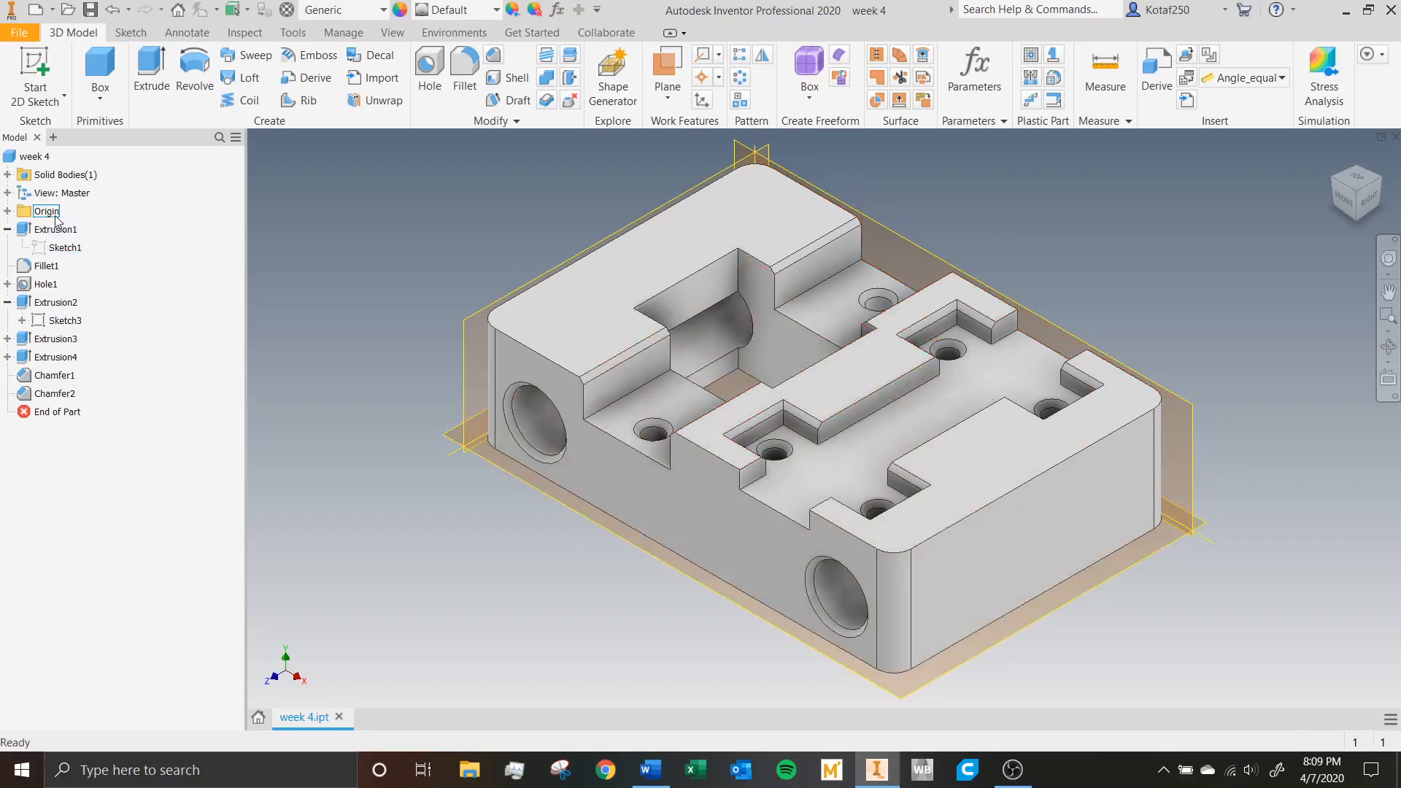
Reopen the base sketch of Extrusion1 and set the profile's overall length to 4 in.
{"action": "left_click", "coordinate": [70, 248]}
{"action": "double_click", "coordinate": [70, 248]}
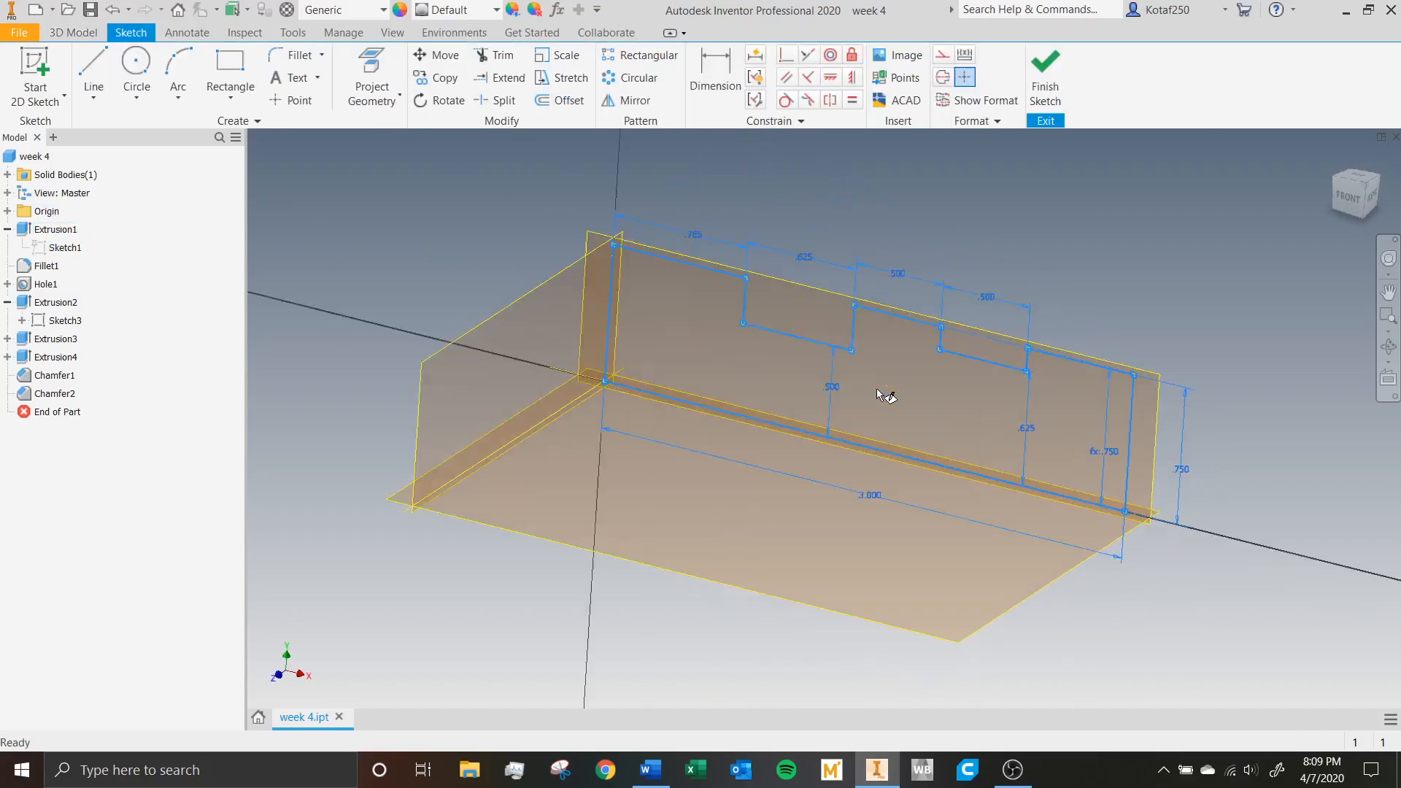
{"action": "double_click", "coordinate": [805, 552]}
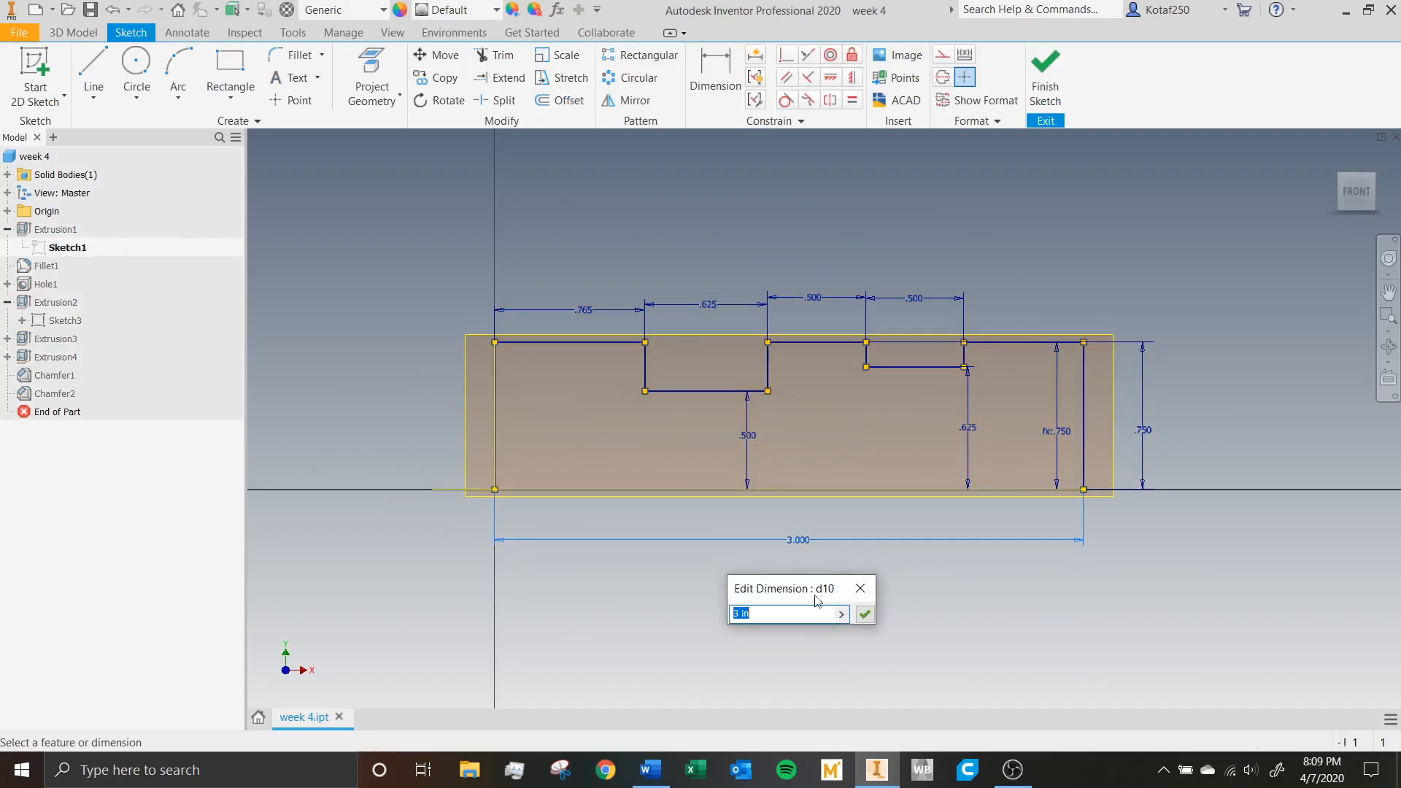
{"action": "type", "text": "4"}
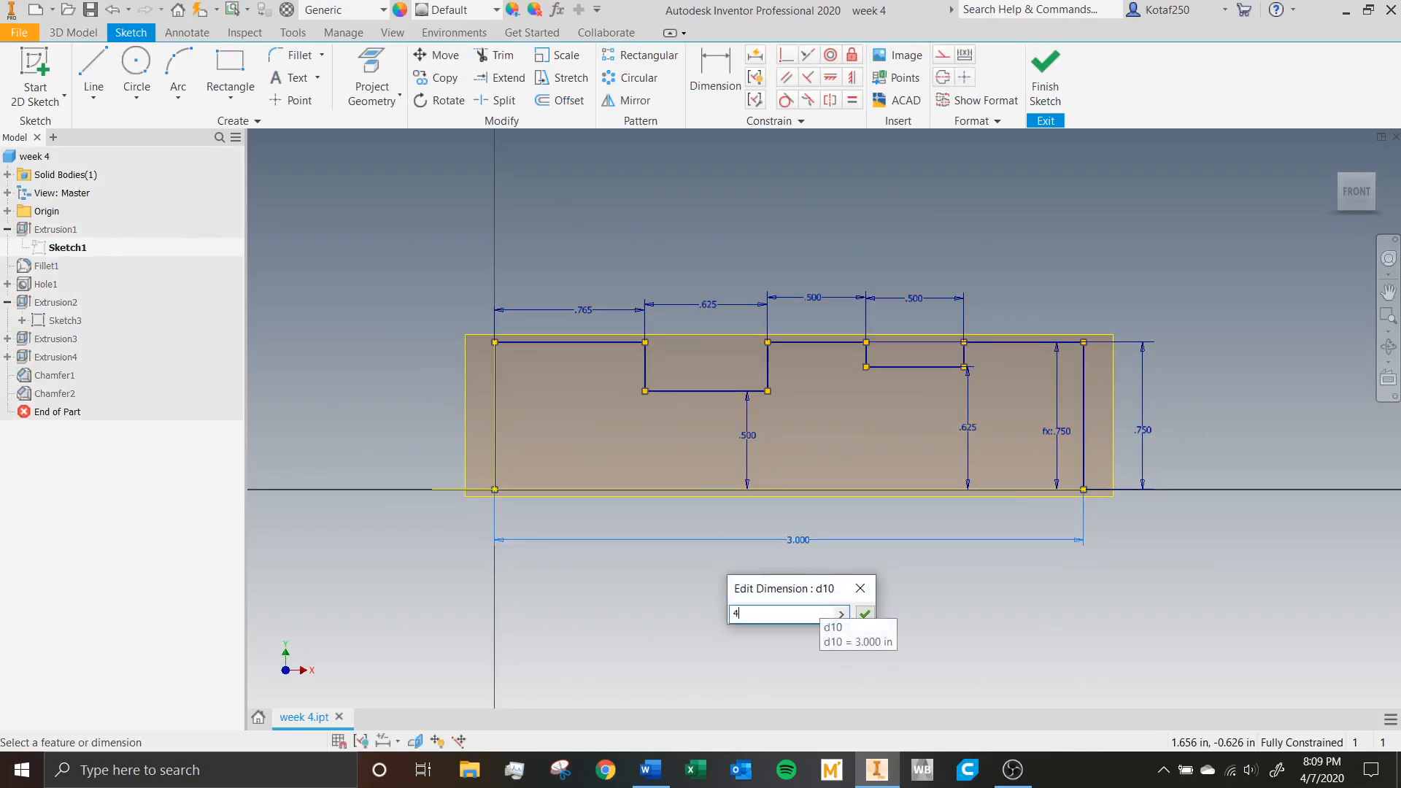
{"action": "key", "text": "Return"}
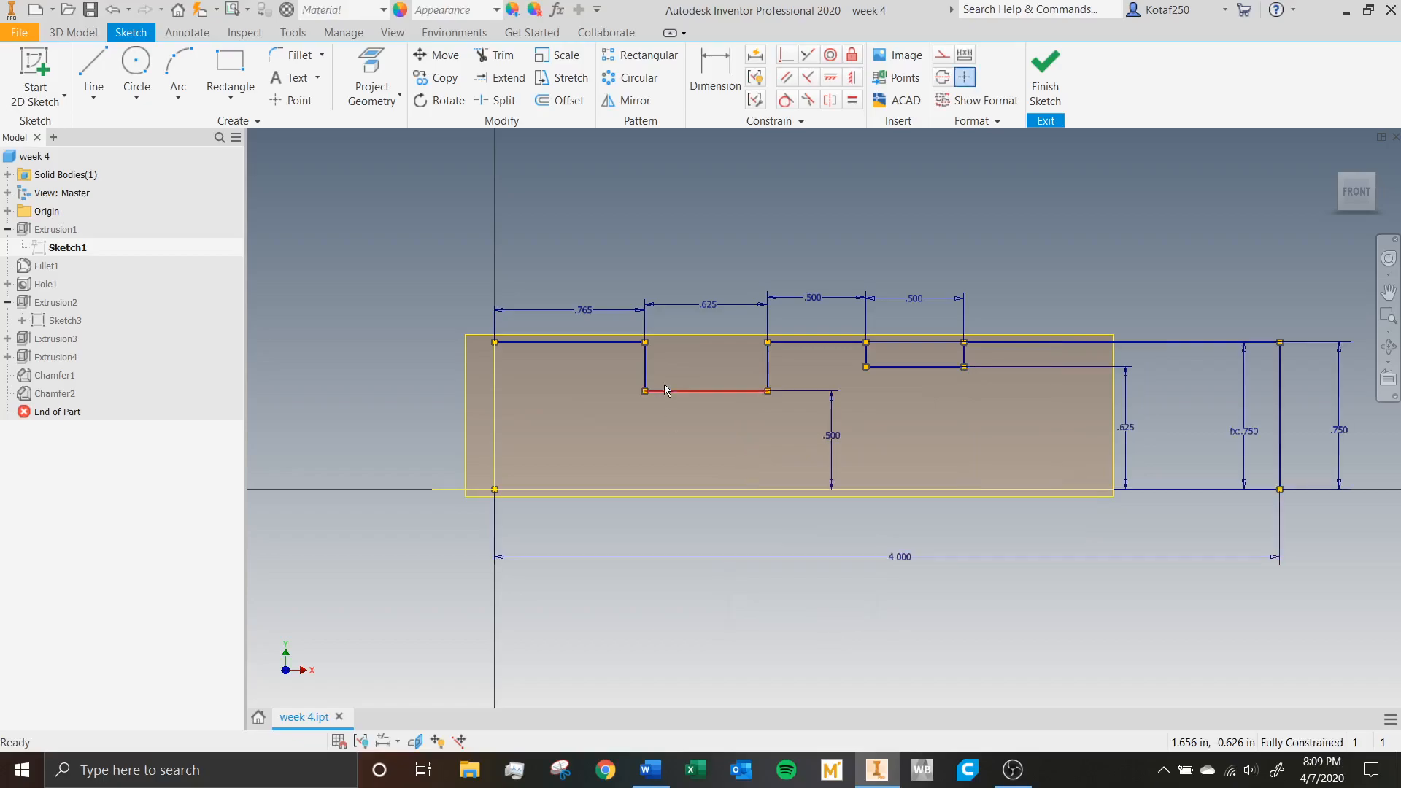
Try distances of 1 in and 2 in between the two notches in the profile's upper edge.
{"action": "double_click", "coordinate": [815, 299]}
{"action": "type", "text": "1"}
{"action": "key", "text": "Return"}
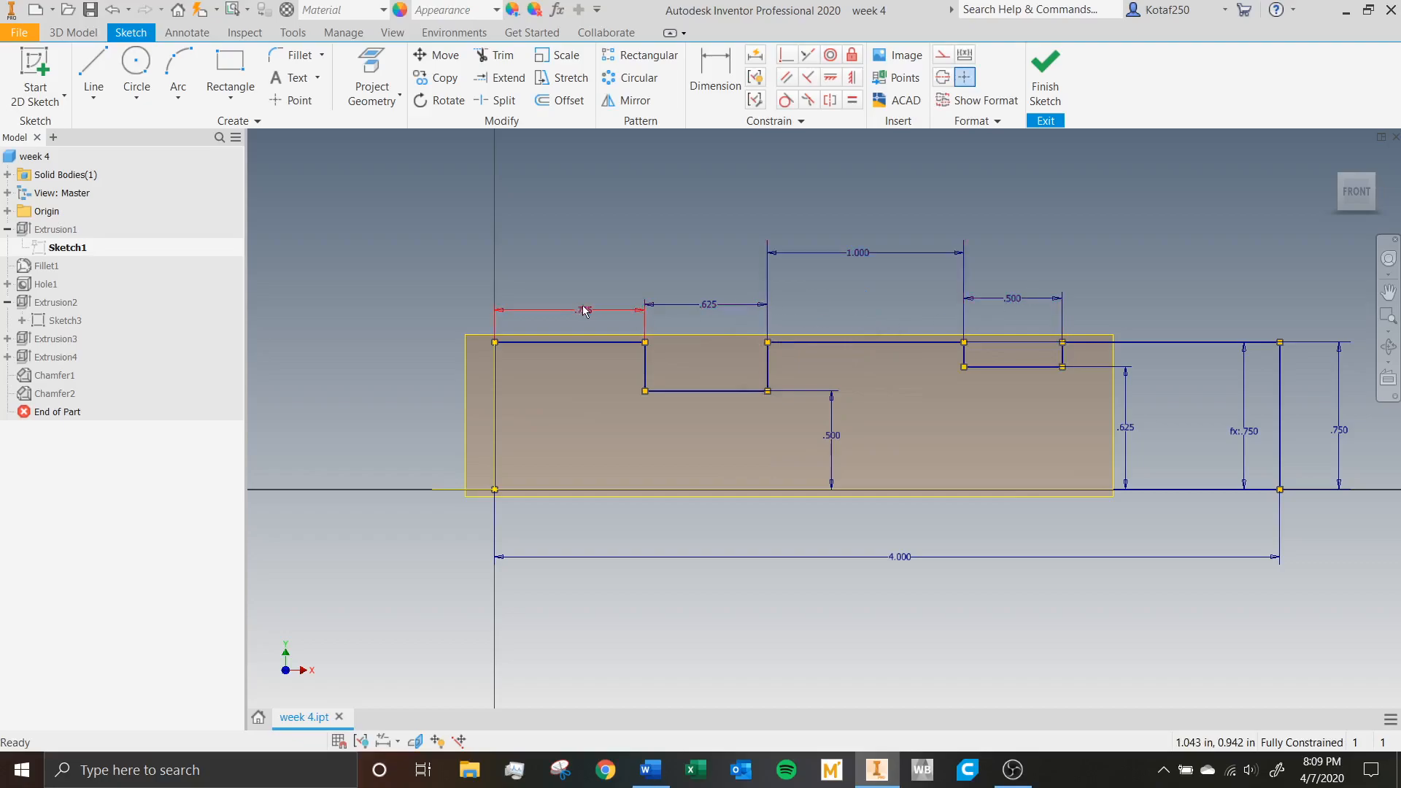
{"action": "double_click", "coordinate": [848, 254]}
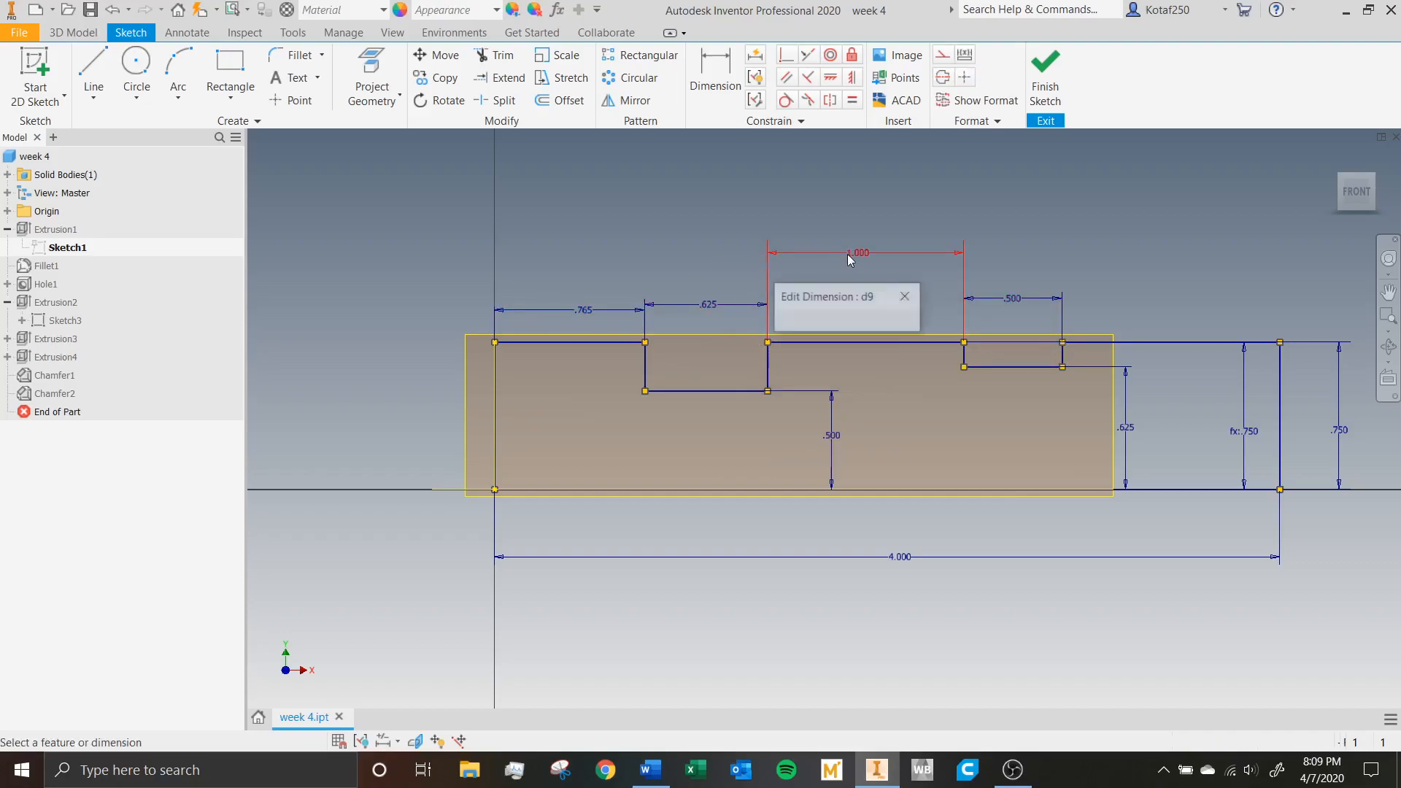
{"action": "type", "text": "2"}
{"action": "key", "text": "Return"}
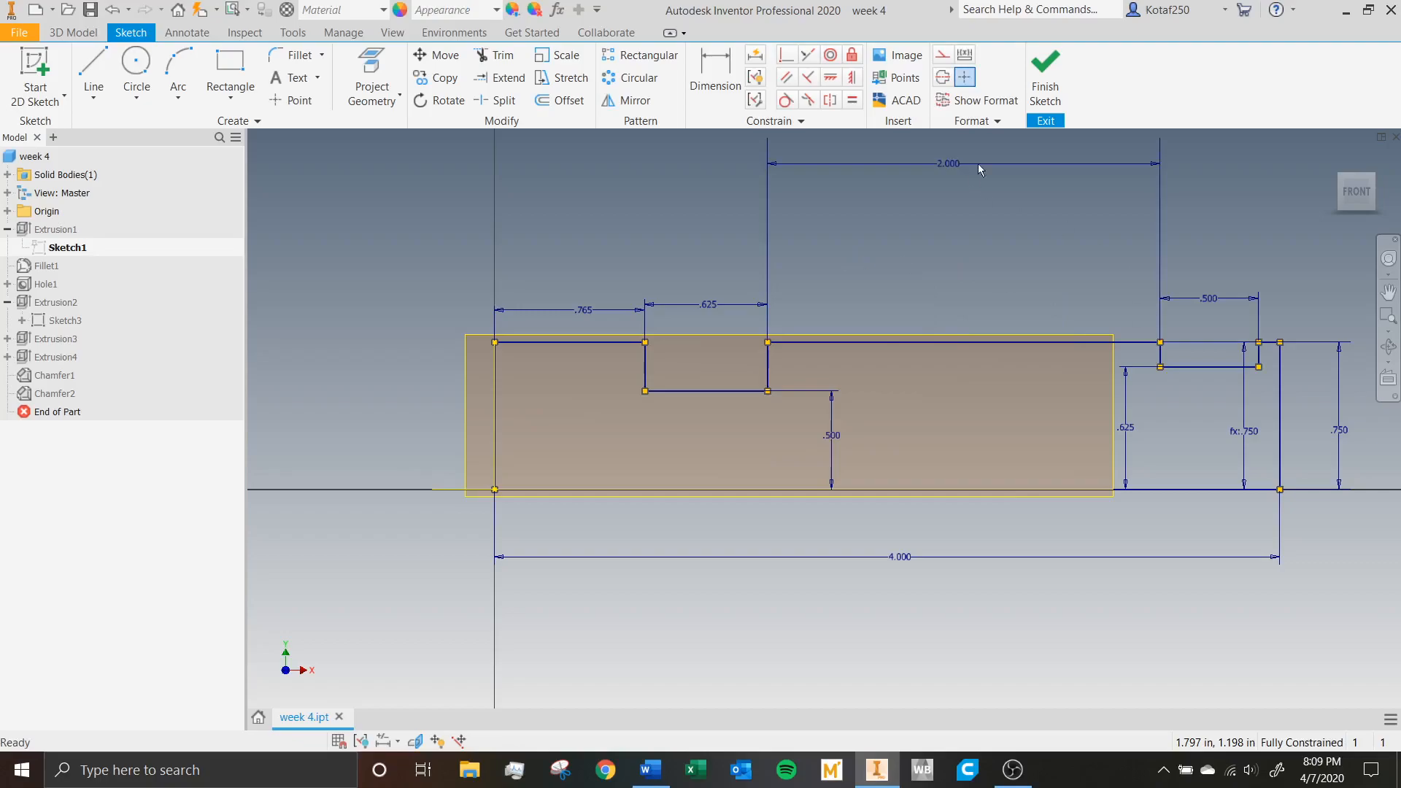
Set the distance between the two notches to 1.5 in and finish the sketch.
{"action": "double_click", "coordinate": [961, 163]}
{"action": "type", "text": "1"}
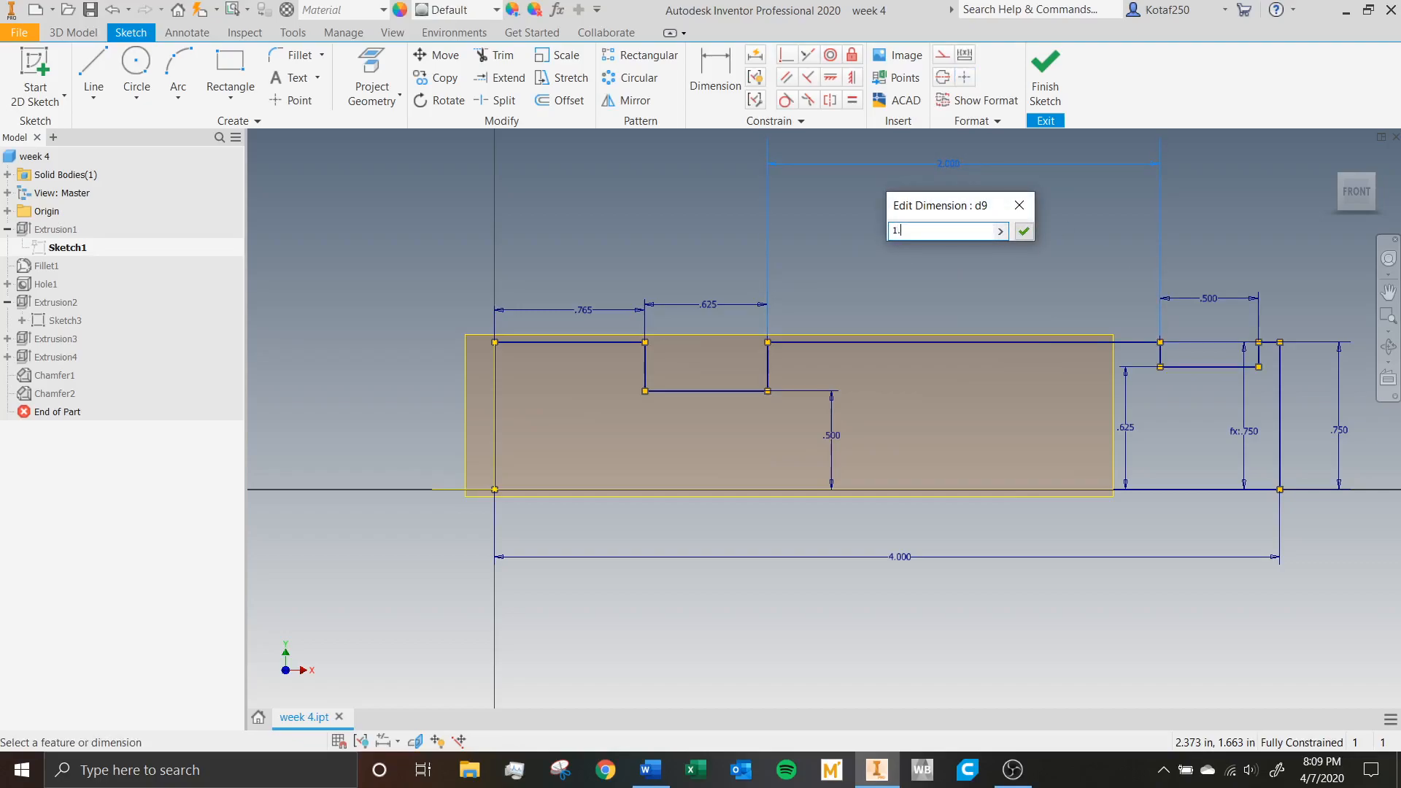
{"action": "type", "text": ".5"}
{"action": "key", "text": "Return"}
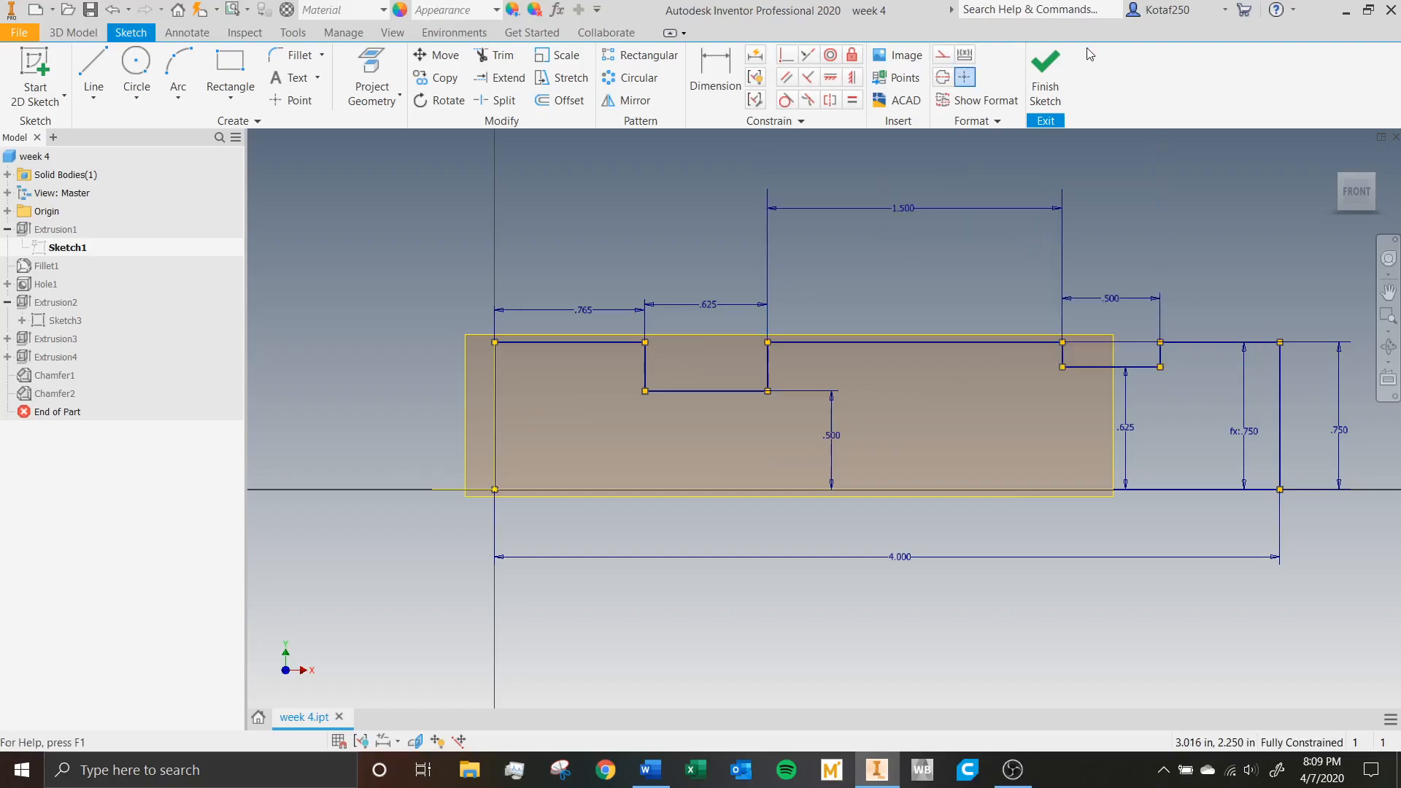
{"action": "left_click", "coordinate": [1051, 80]}
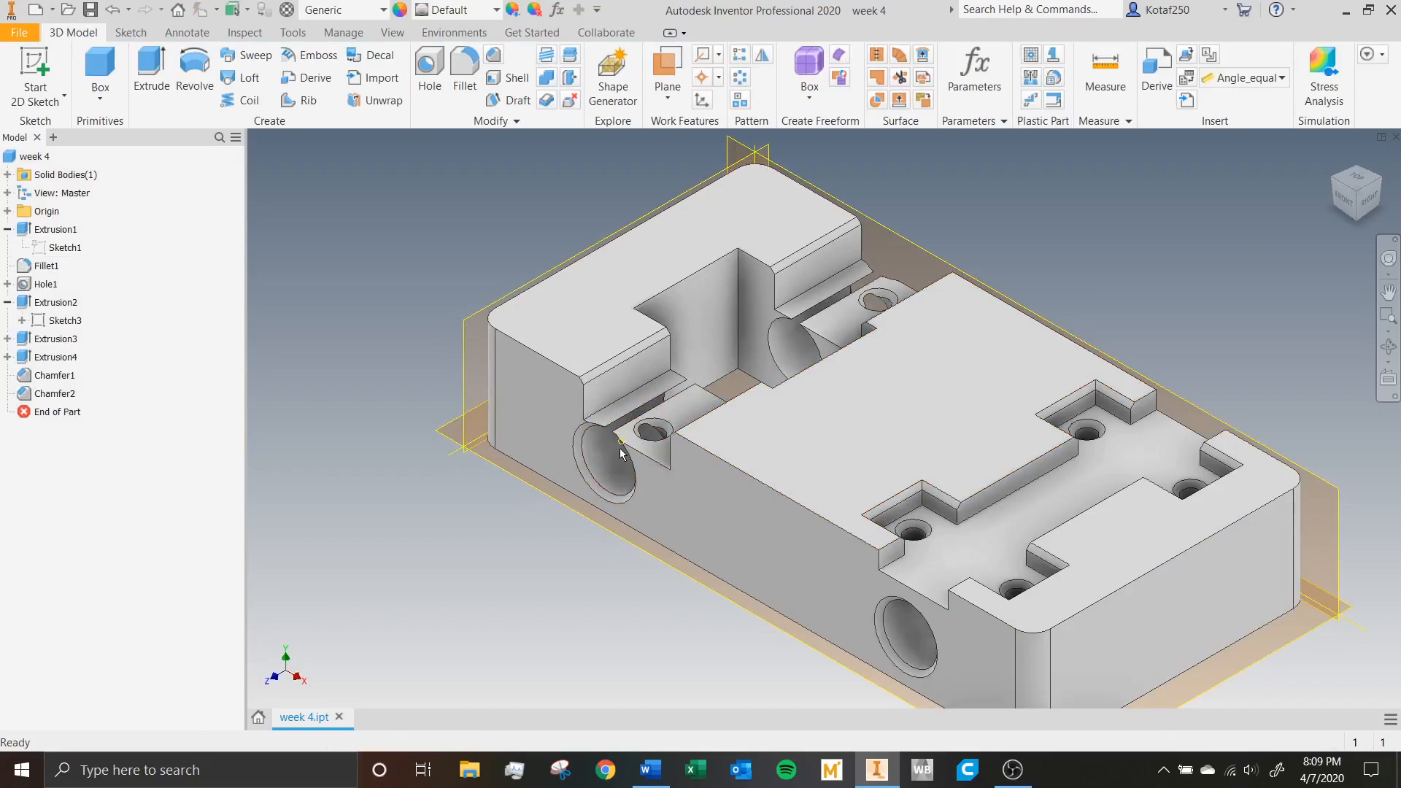
Open the position sketch of Hole1 for editing and move the left hole's height dimension closer to its center point.
{"action": "middle_click_drag", "start_coordinate": [781, 363], "coordinate": [786, 295]}
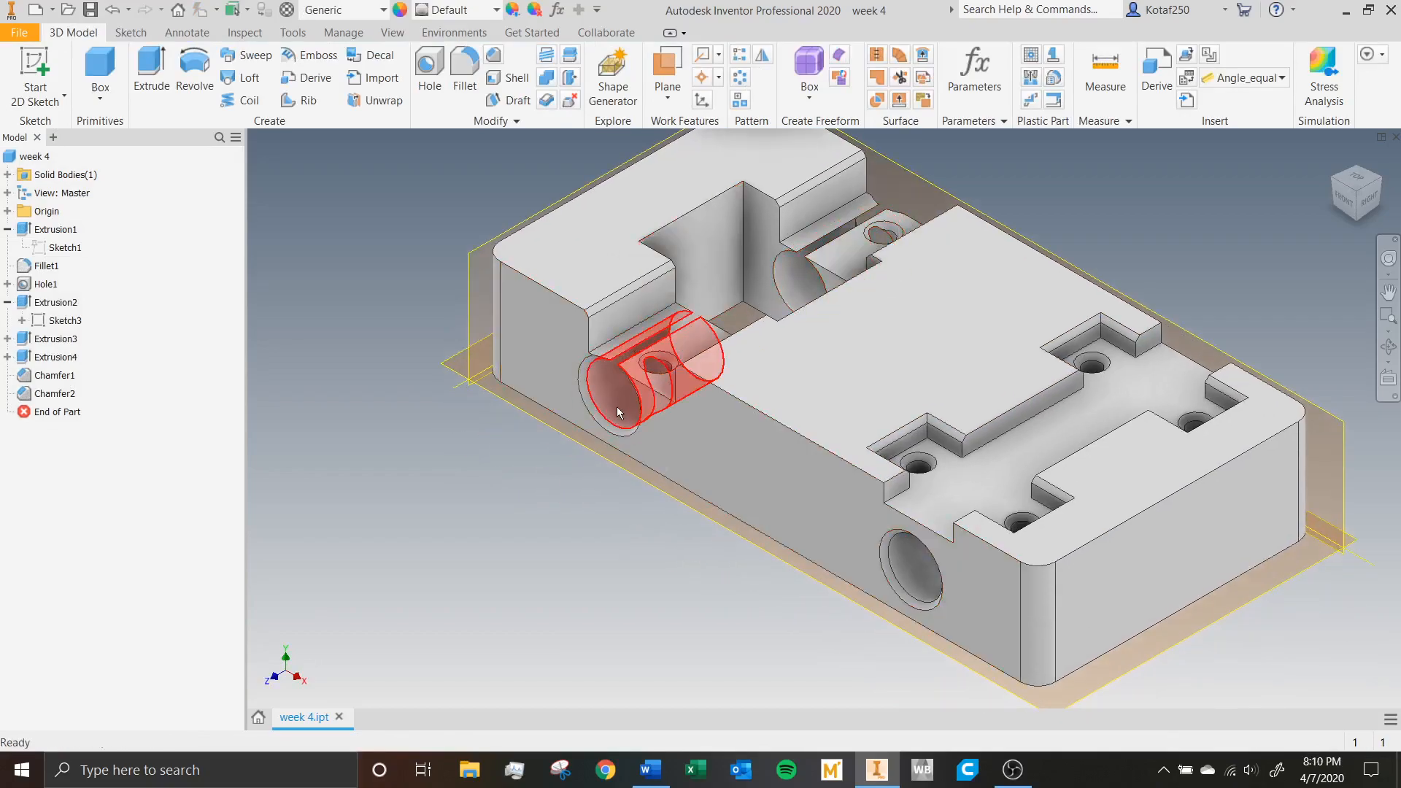
{"action": "left_click", "coordinate": [7, 229]}
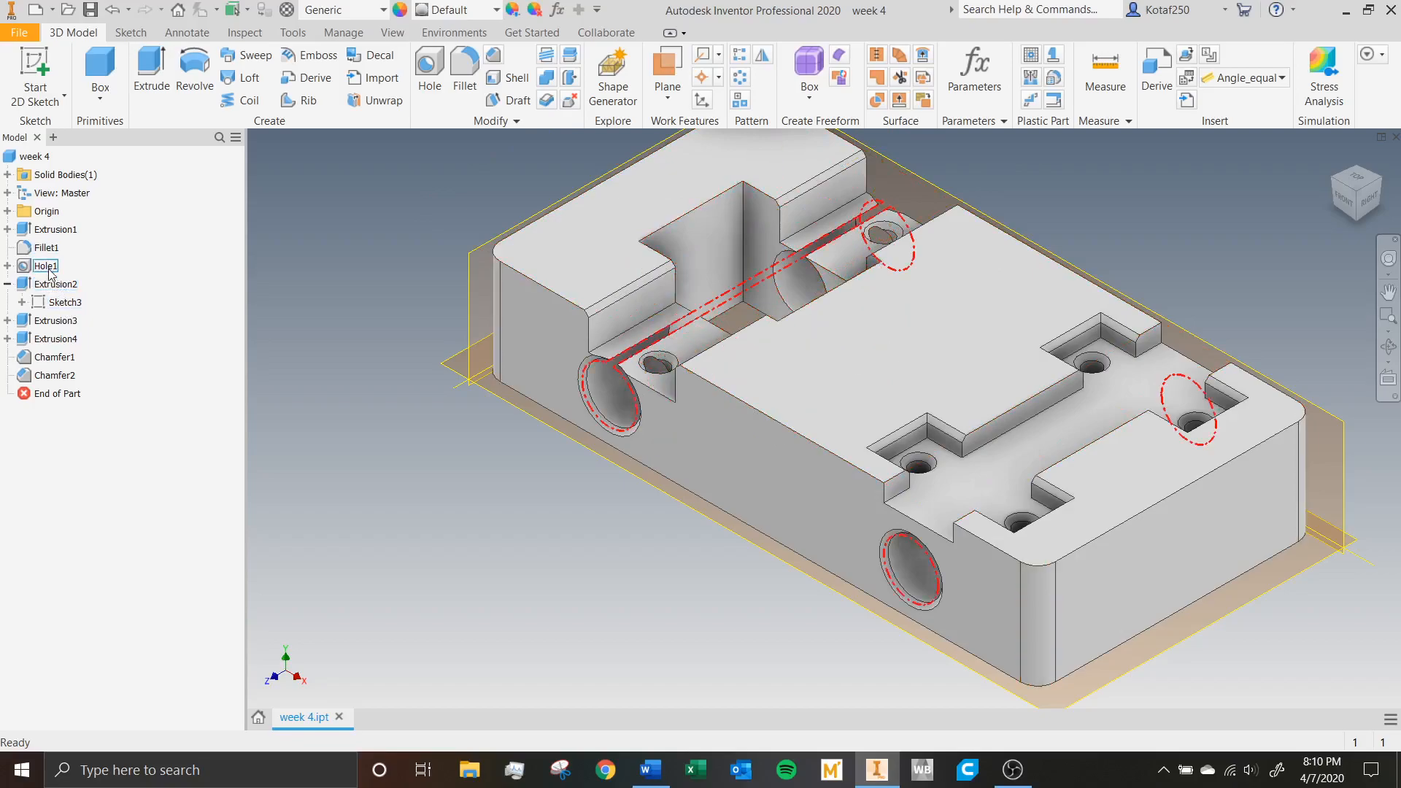
{"action": "left_click", "coordinate": [7, 266]}
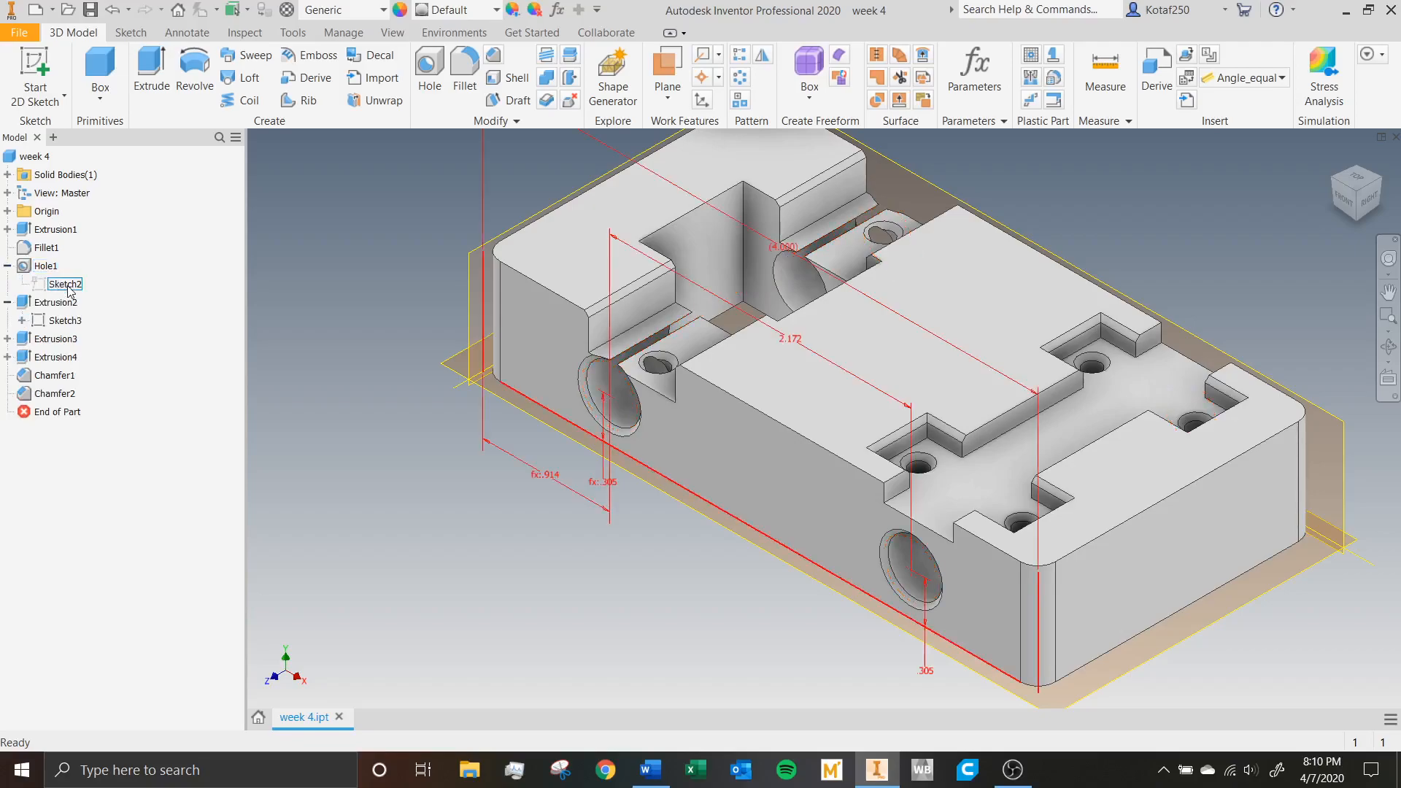
{"action": "double_click", "coordinate": [66, 283]}
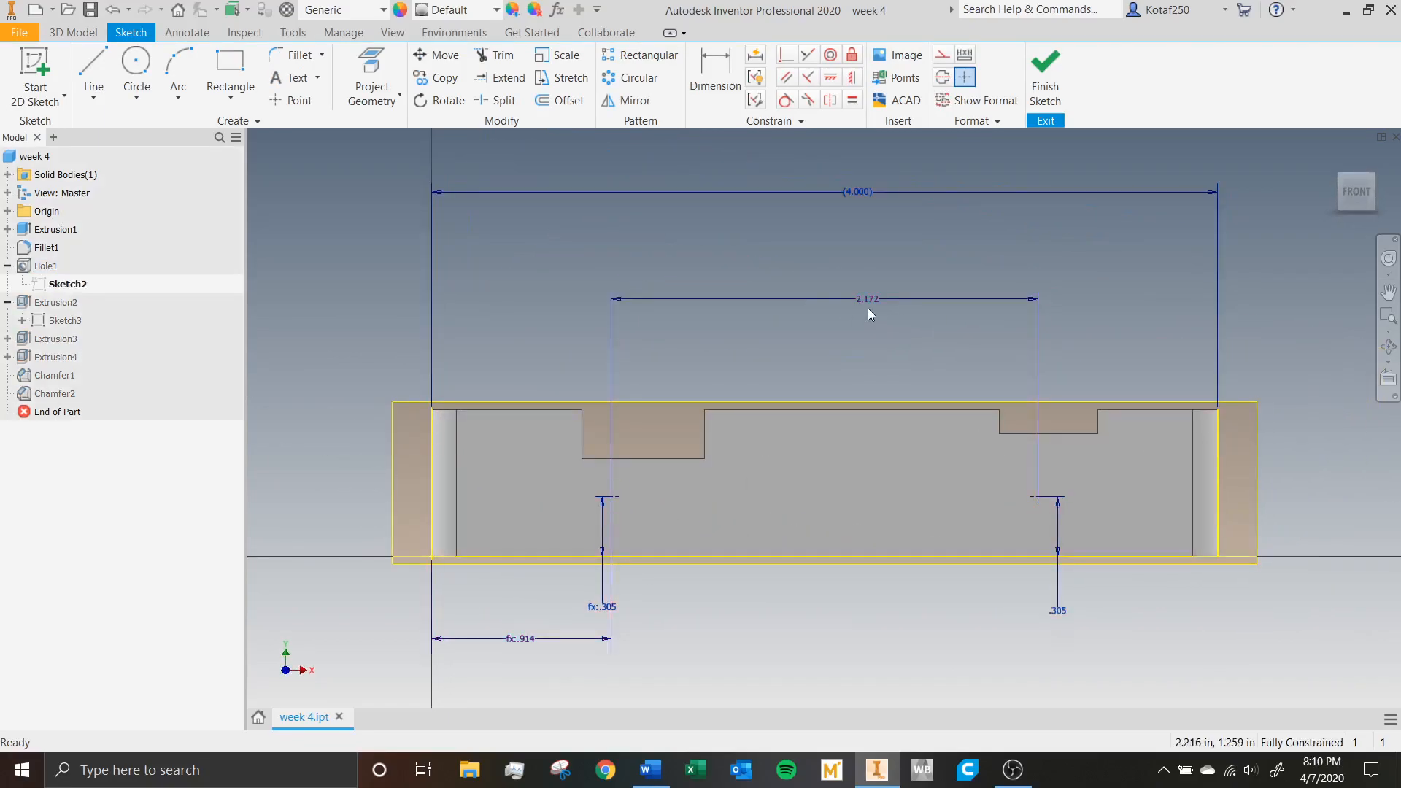
{"action": "scroll", "coordinate": [994, 427], "scroll_direction": "up", "scroll_amount": 3}
{"action": "scroll", "coordinate": [994, 427], "scroll_direction": "down", "scroll_amount": 3}
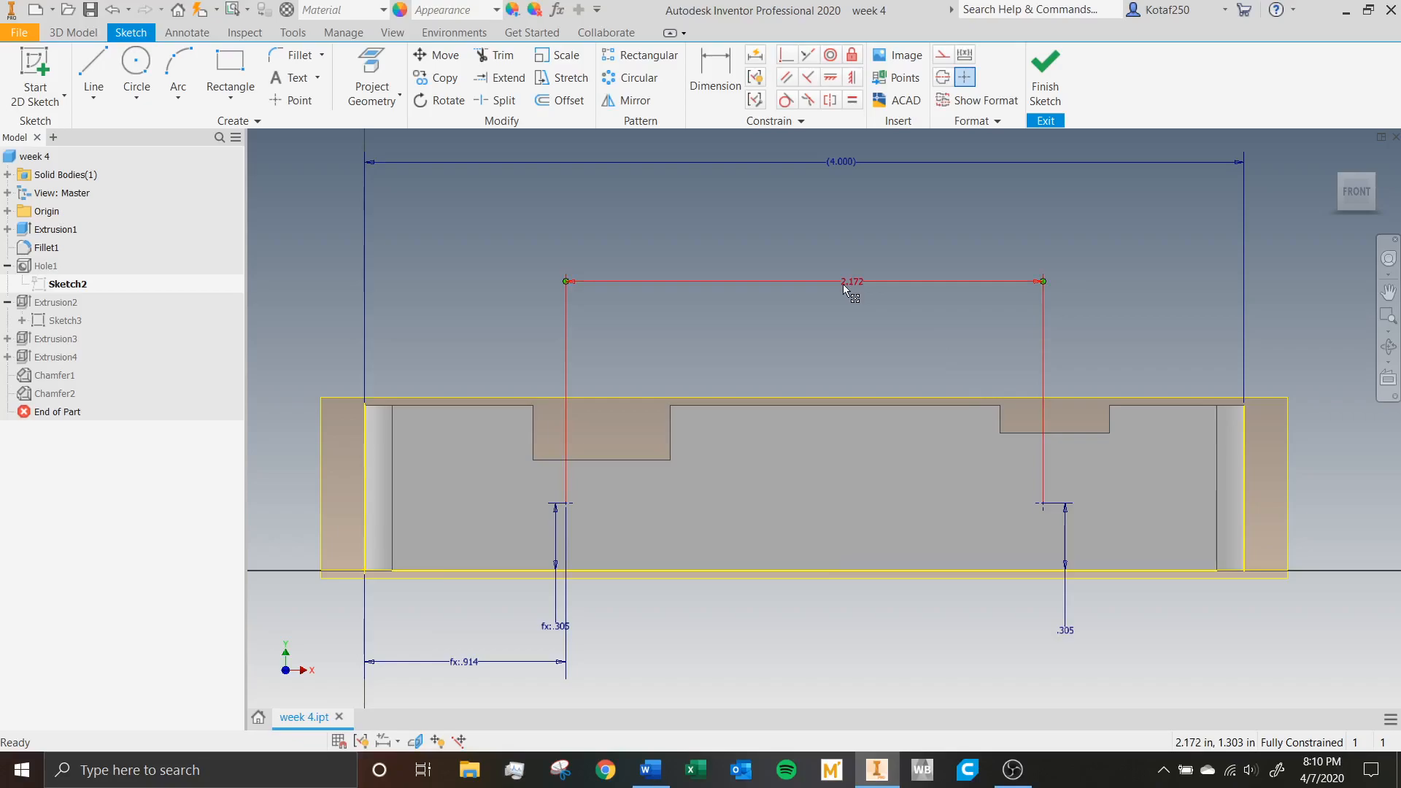
{"action": "left_click_drag", "start_coordinate": [551, 626], "coordinate": [540, 534]}
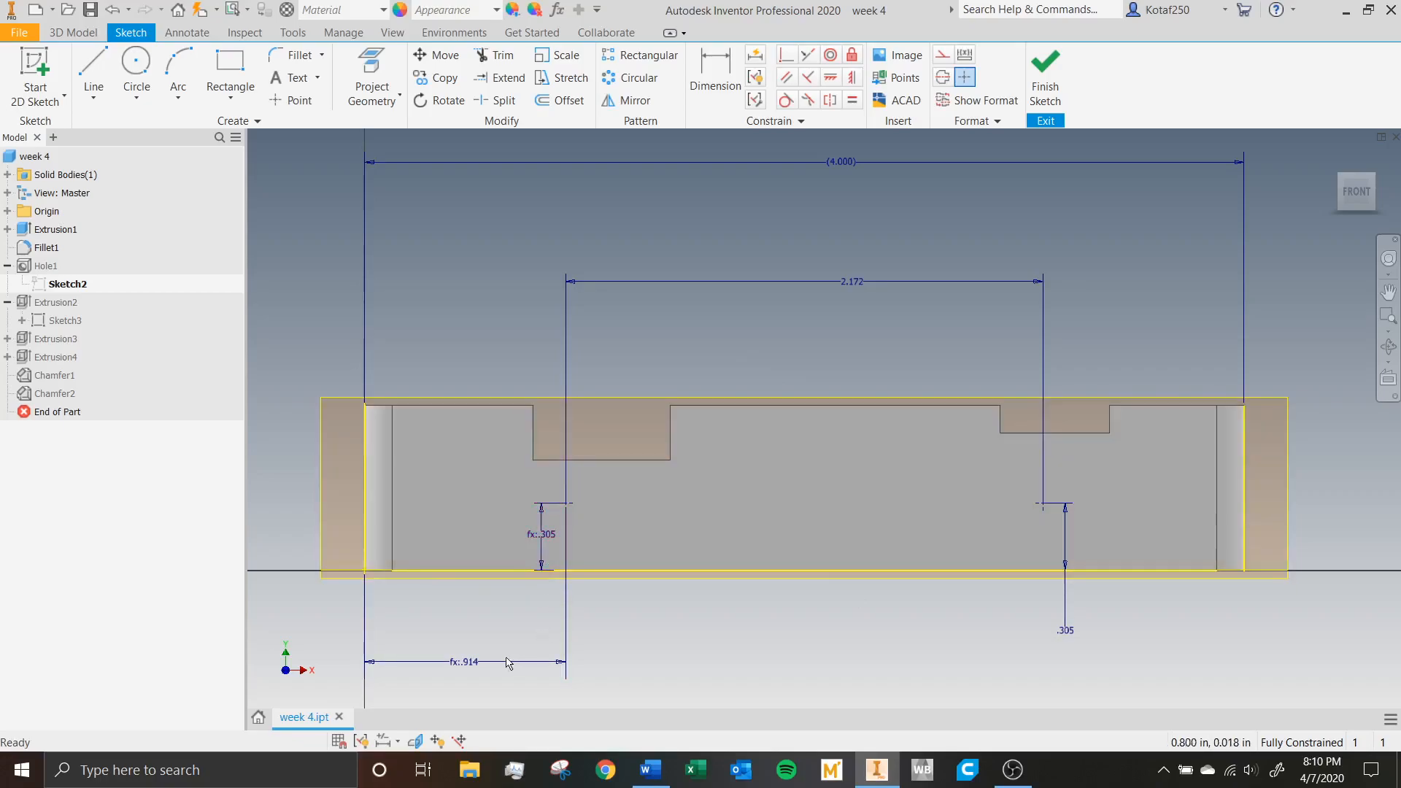
Delete the horizontal dimension between the two hole centers and the one locating the left hole from the block's end.
{"action": "left_click", "coordinate": [855, 285]}
{"action": "key", "text": "Delete"}
{"action": "left_click", "coordinate": [471, 683]}
{"action": "key", "text": "Delete"}
Dimension the horizontal distance from each of the two hole centers to the nearest end of the block.
{"action": "key", "text": "d"}
{"action": "left_click", "coordinate": [365, 435]}
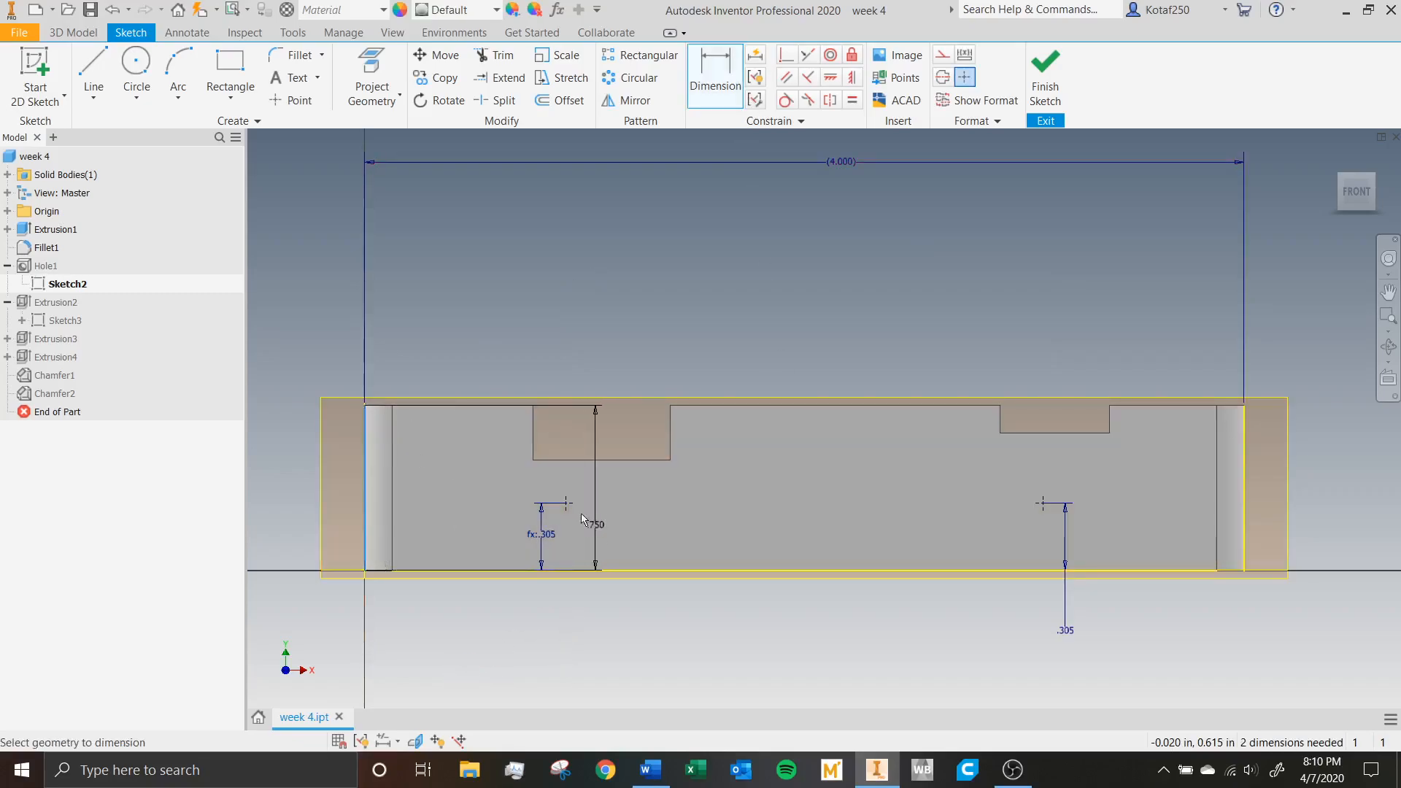
{"action": "left_click", "coordinate": [566, 505]}
{"action": "left_click", "coordinate": [511, 634]}
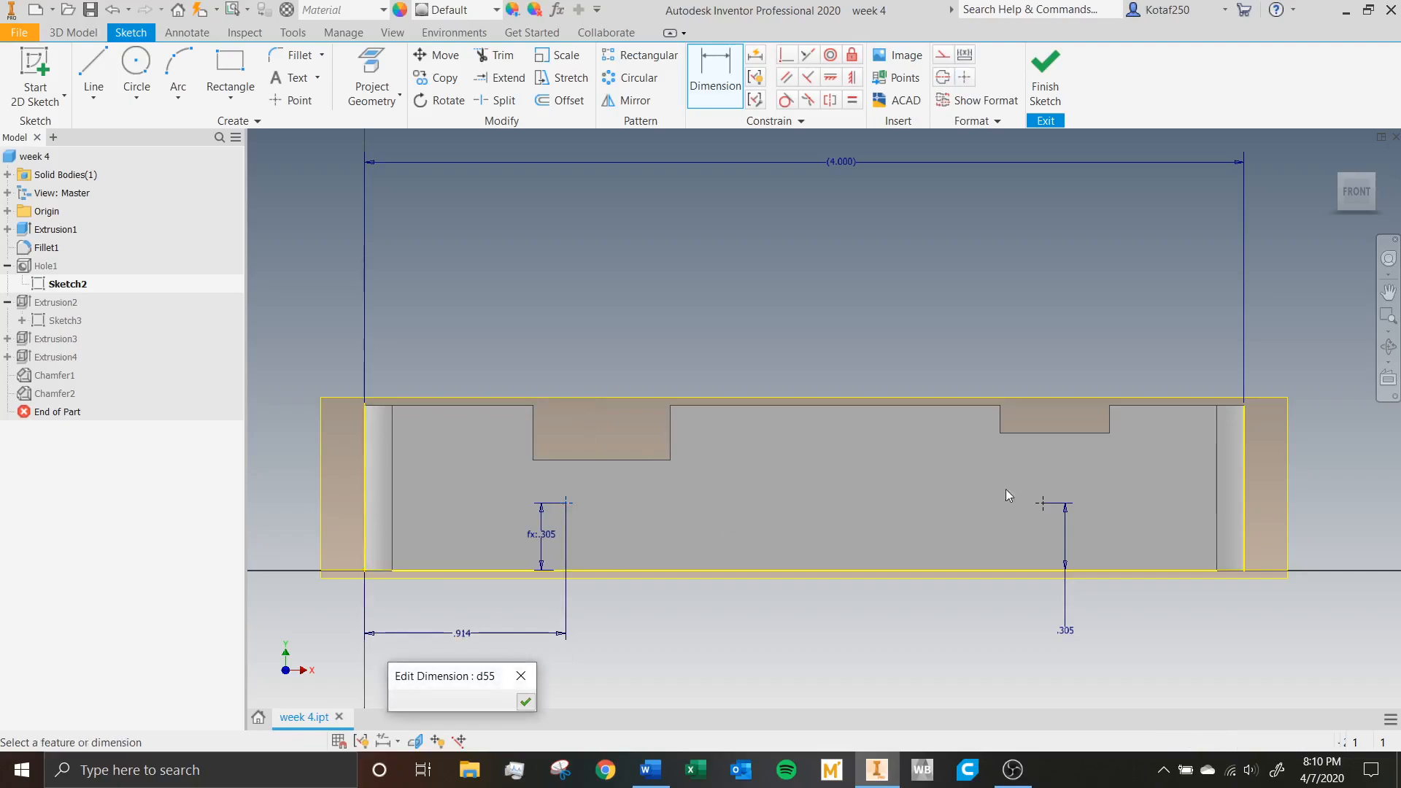
{"action": "key", "text": "Return"}
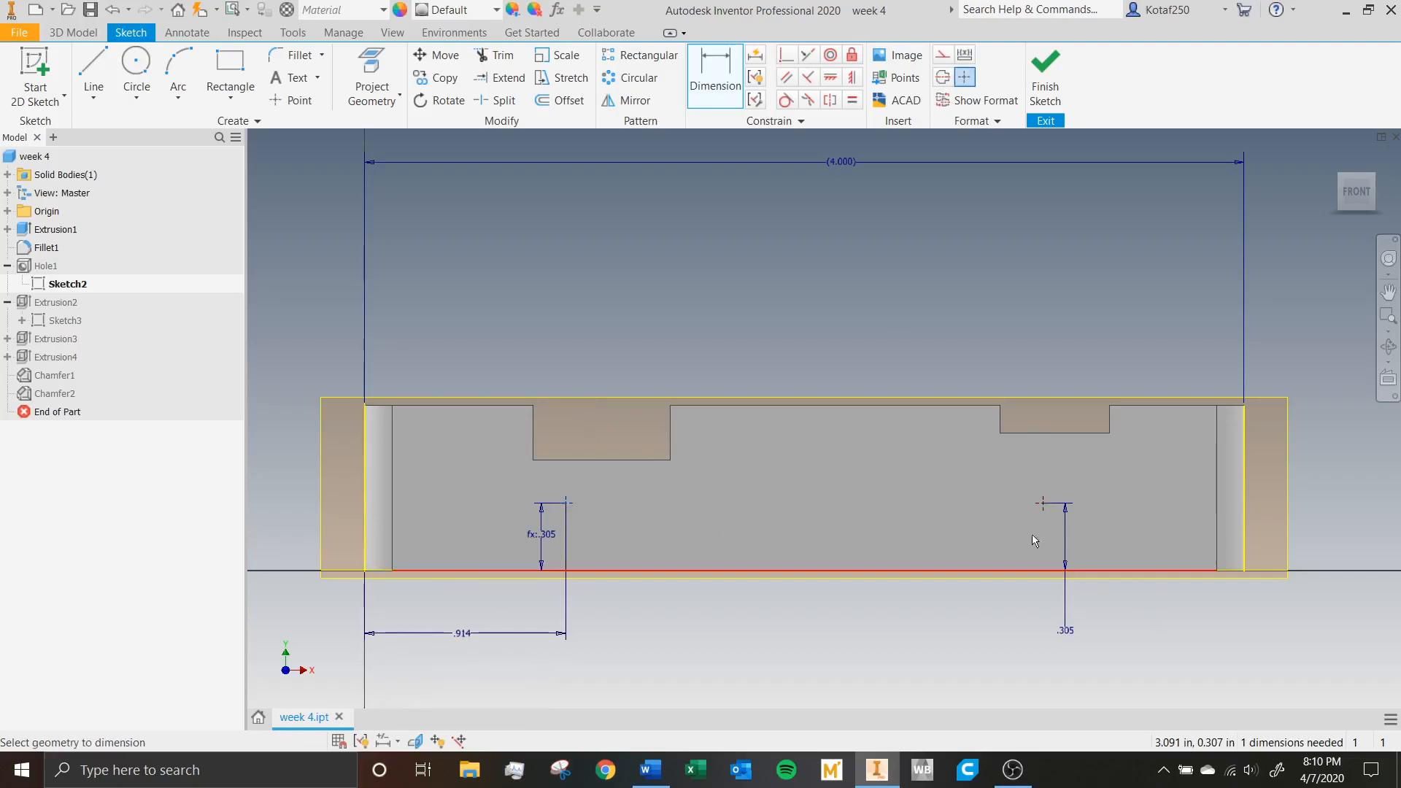
{"action": "left_click", "coordinate": [1218, 554]}
{"action": "left_click", "coordinate": [1161, 645]}
{"action": "key", "text": "Return"}
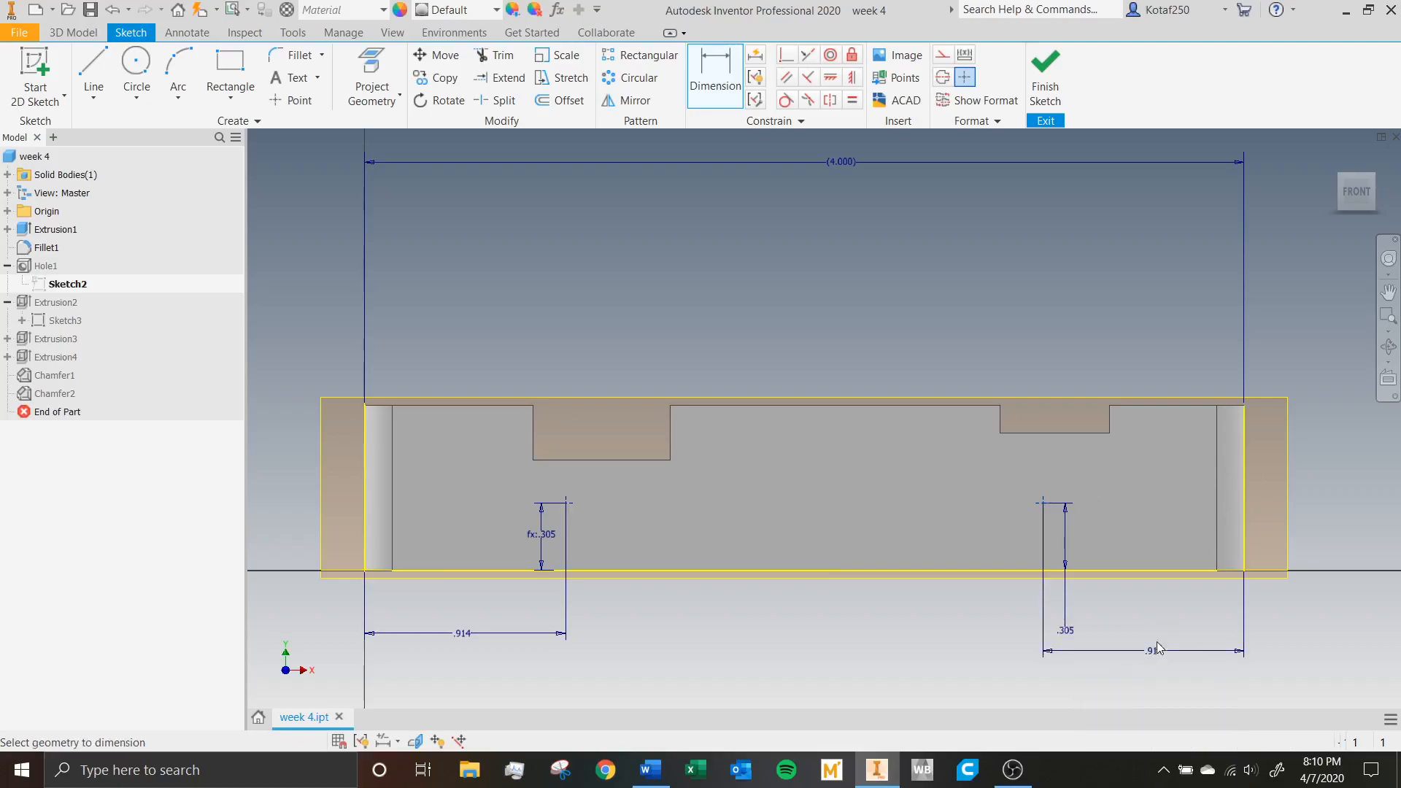
Set the right hole's end distance to 1 in and the left hole's to 0.5 in, and finish the sketch.
{"action": "left_click", "coordinate": [1158, 651]}
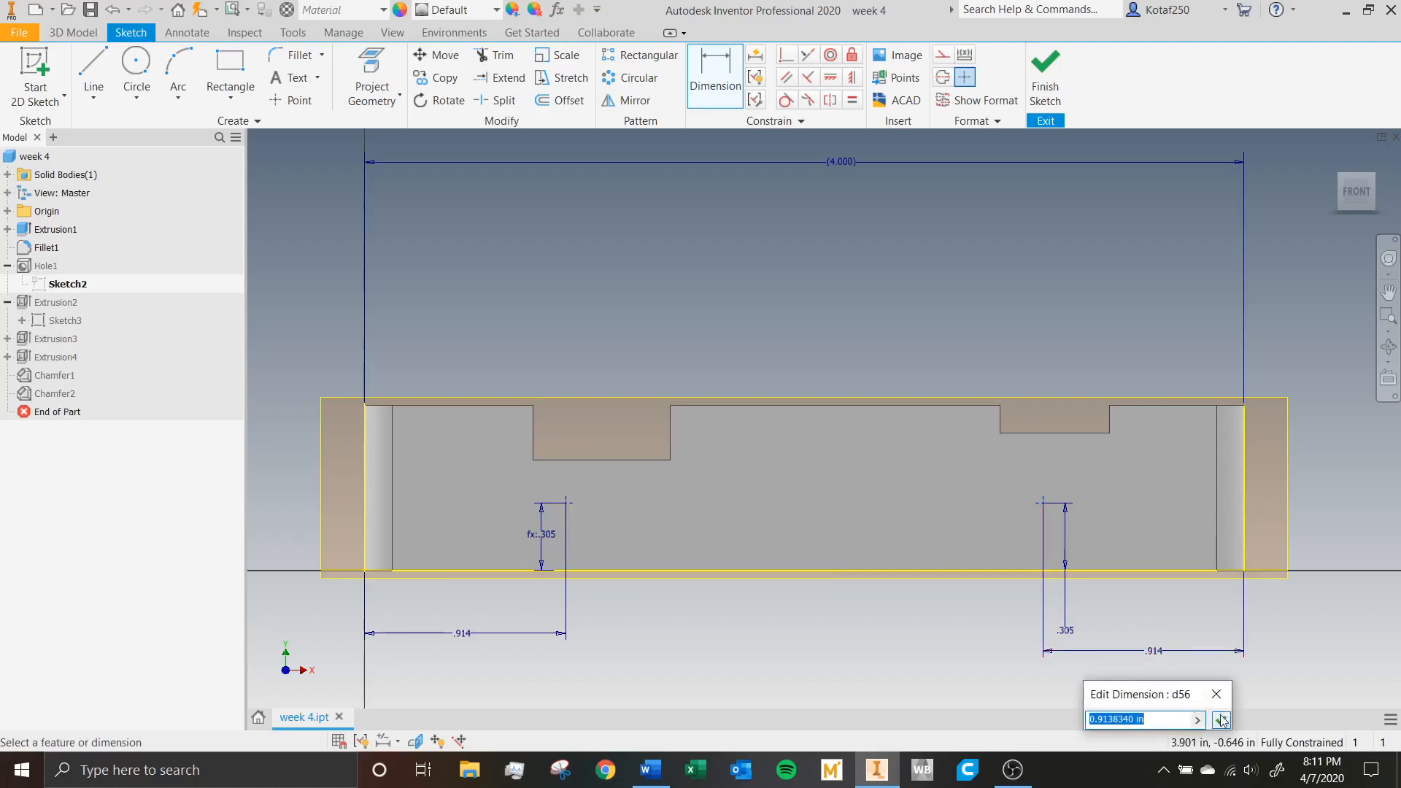
{"action": "type", "text": "1"}
{"action": "key", "text": "Return"}
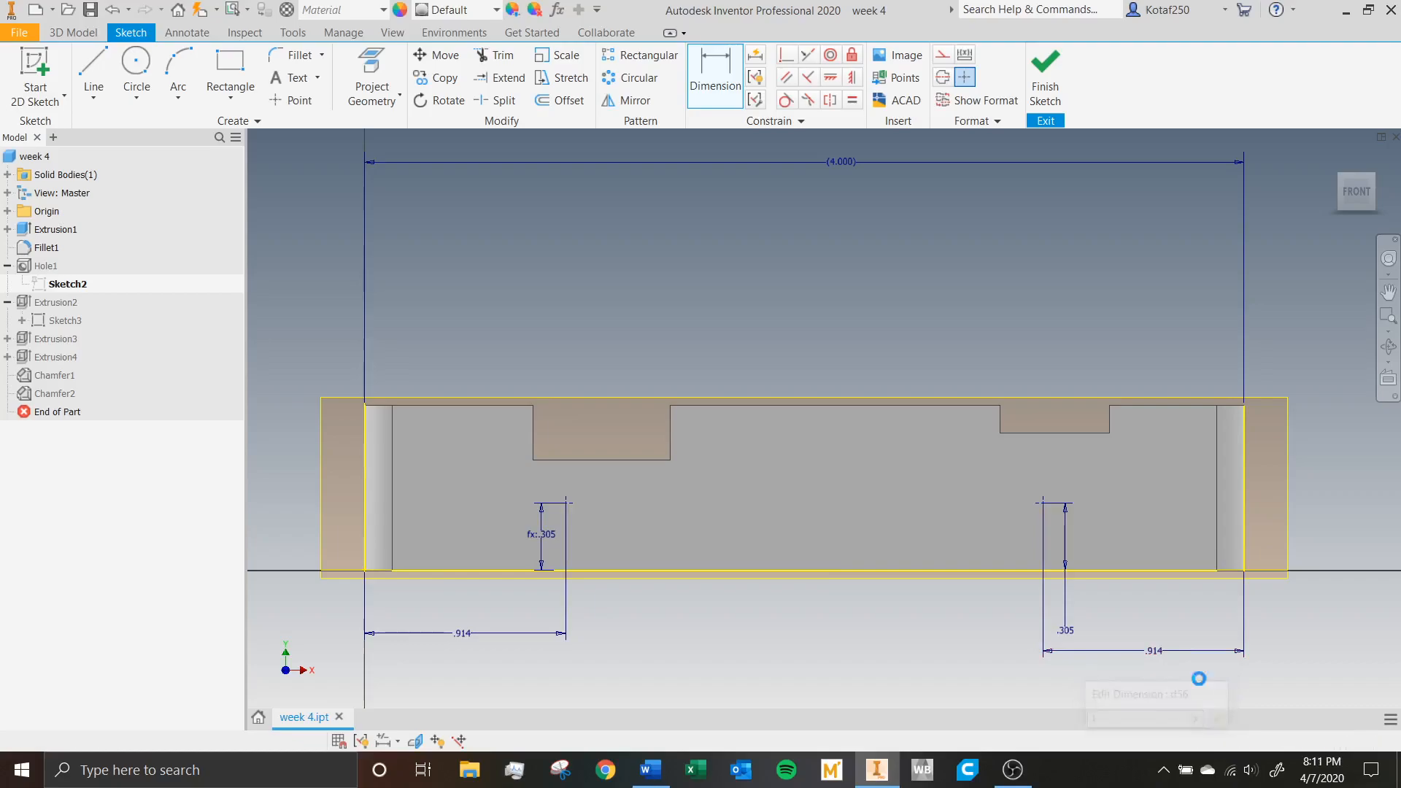
{"action": "double_click", "coordinate": [463, 634]}
{"action": "type", "text": ".5"}
{"action": "key", "text": "Return"}
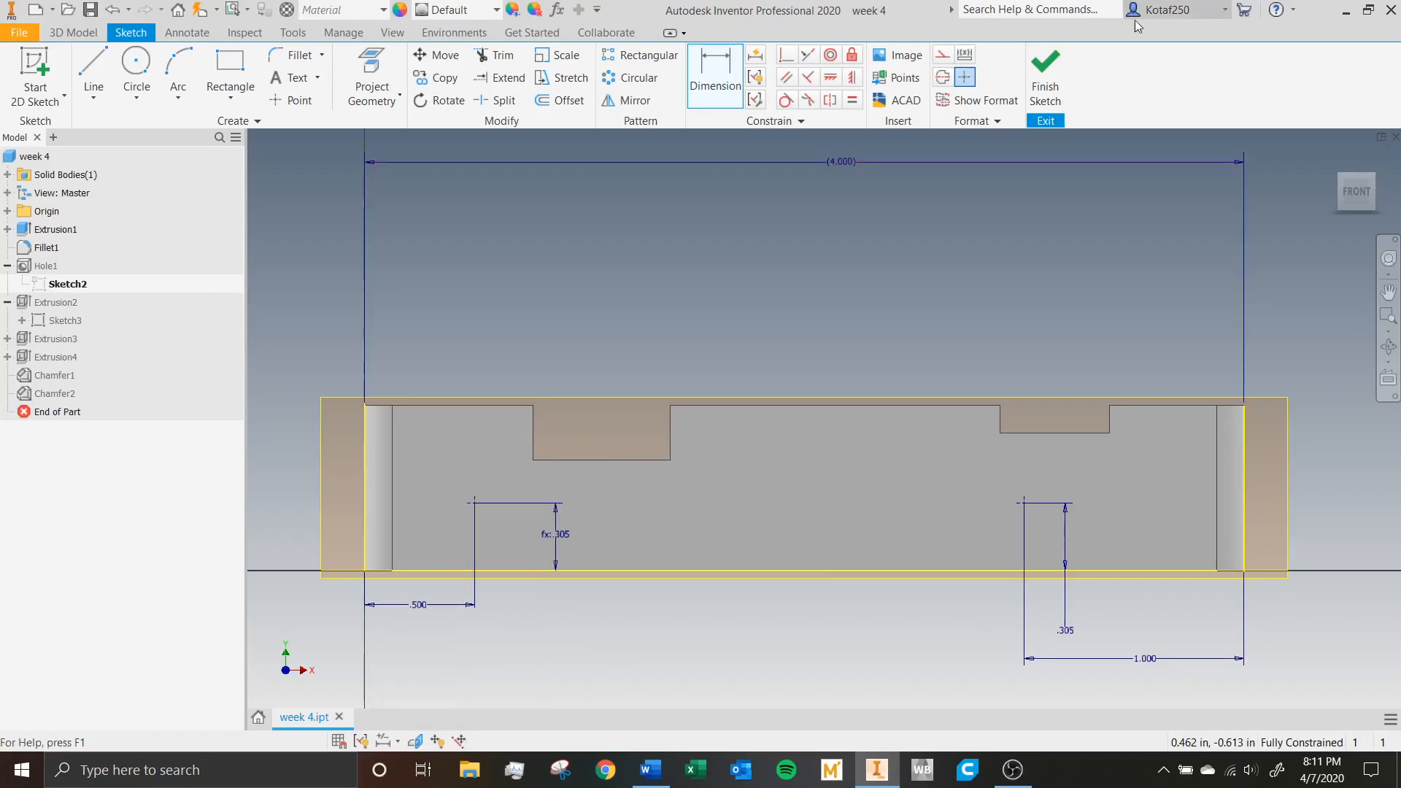
{"action": "left_click", "coordinate": [1045, 73]}
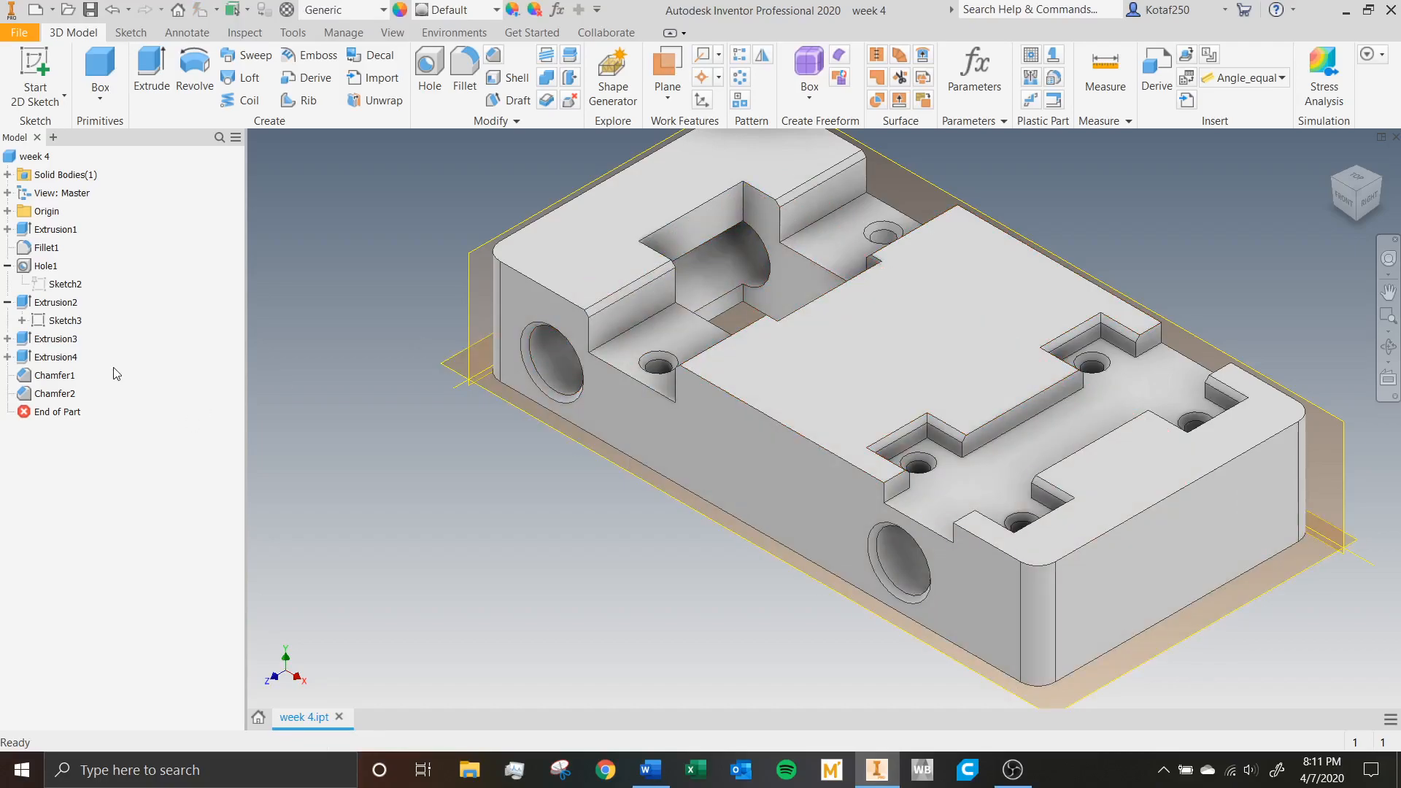
Suppress the Hole1 feature, accepting the update errors, and unsuppress it again.
{"action": "right_click", "coordinate": [59, 347]}
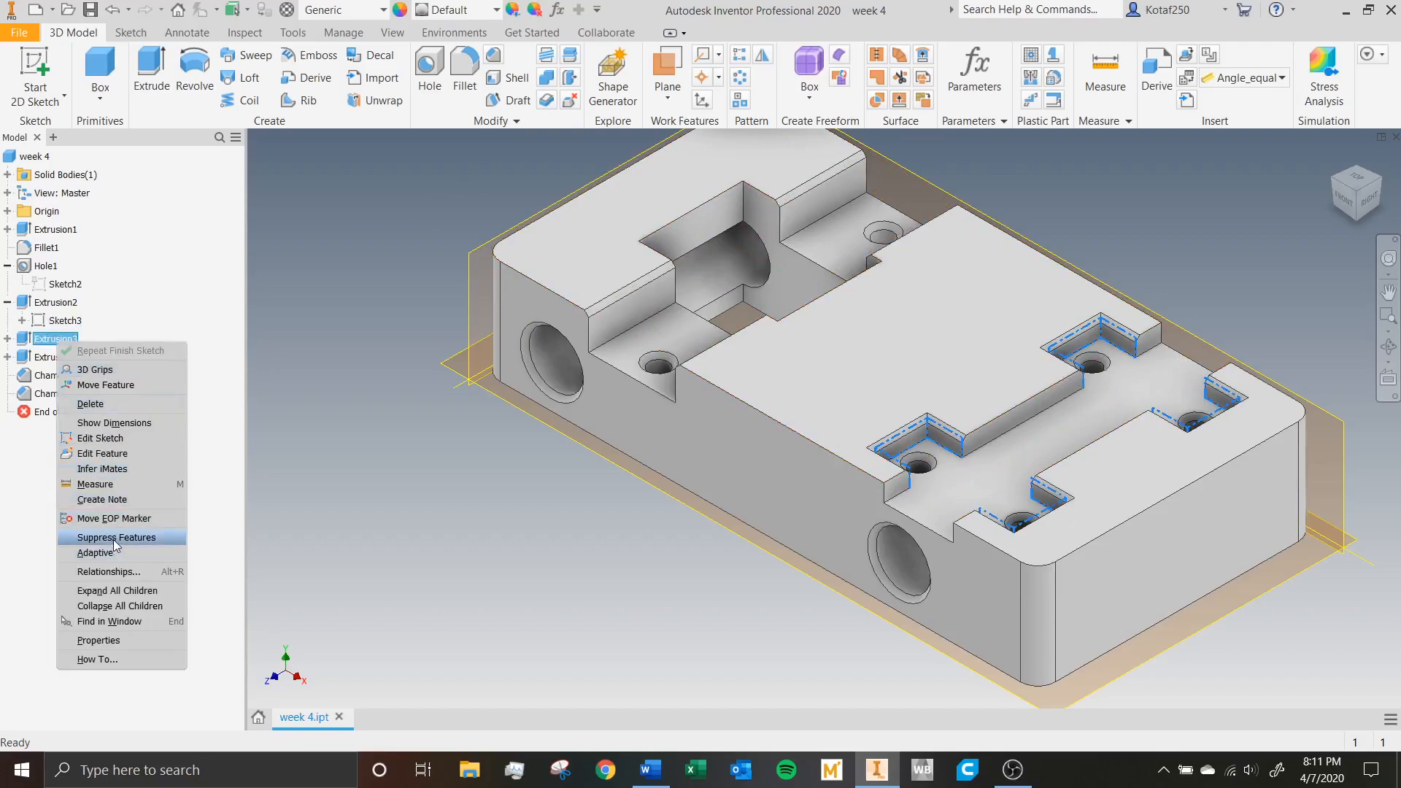
{"action": "left_click", "coordinate": [164, 266]}
{"action": "right_click", "coordinate": [57, 267]}
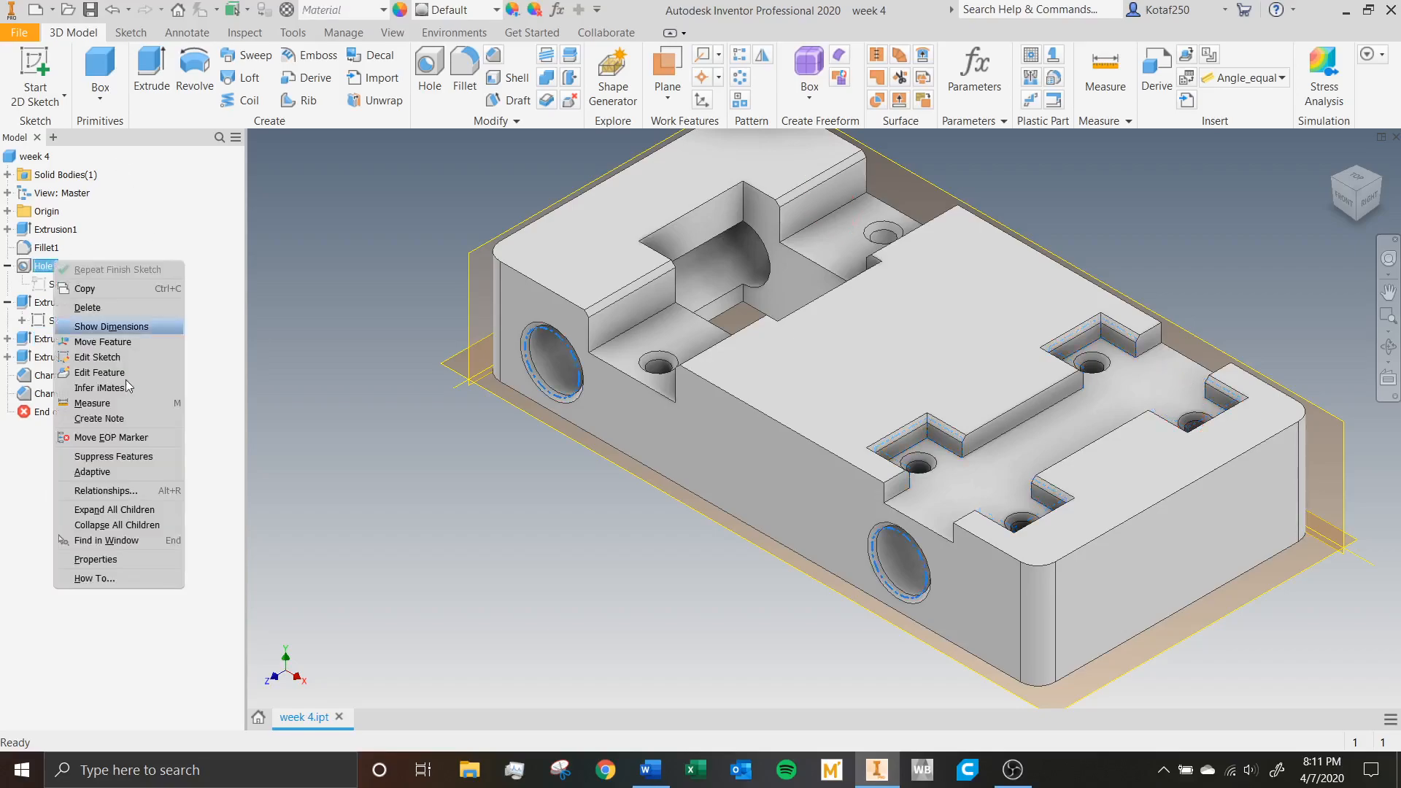
{"action": "left_click", "coordinate": [113, 456]}
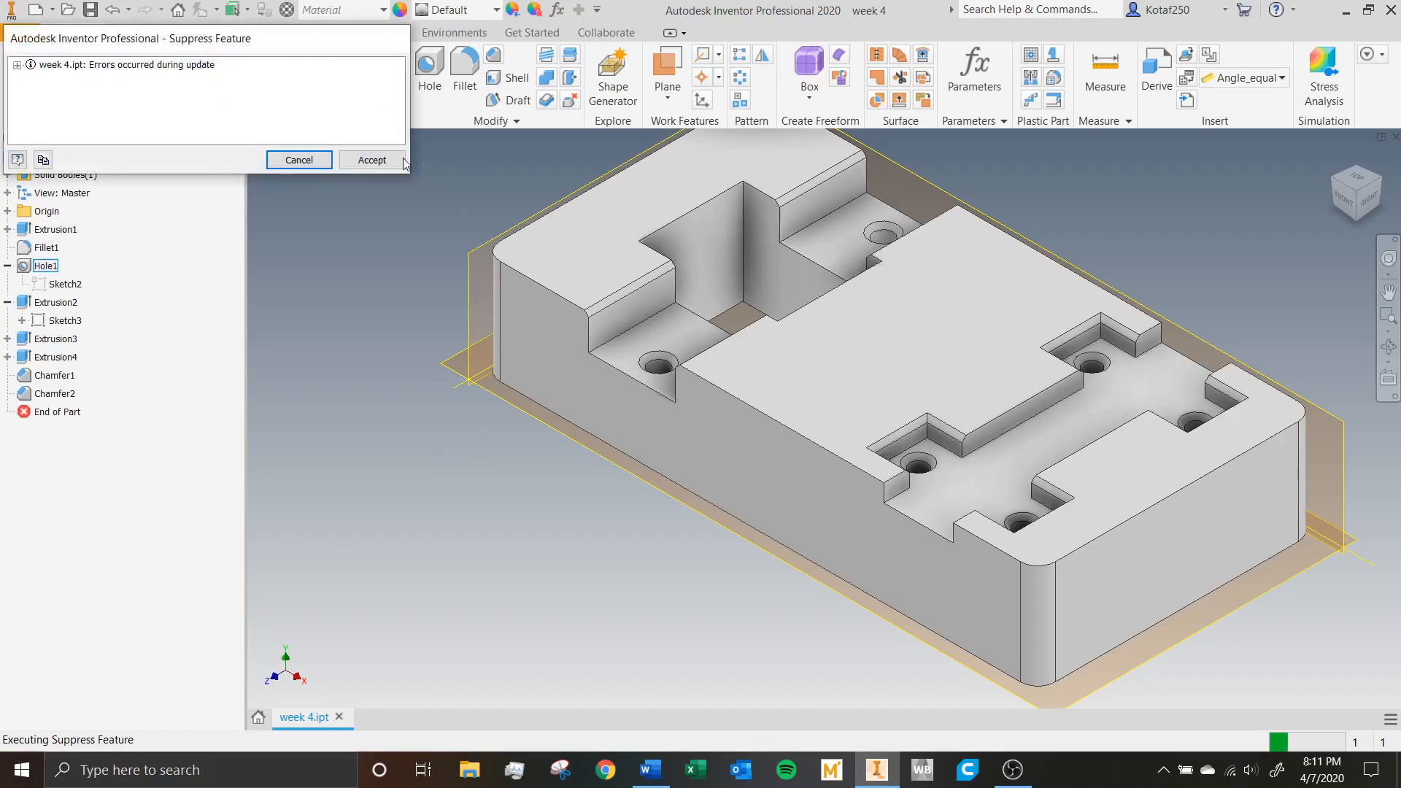
{"action": "left_click", "coordinate": [372, 161]}
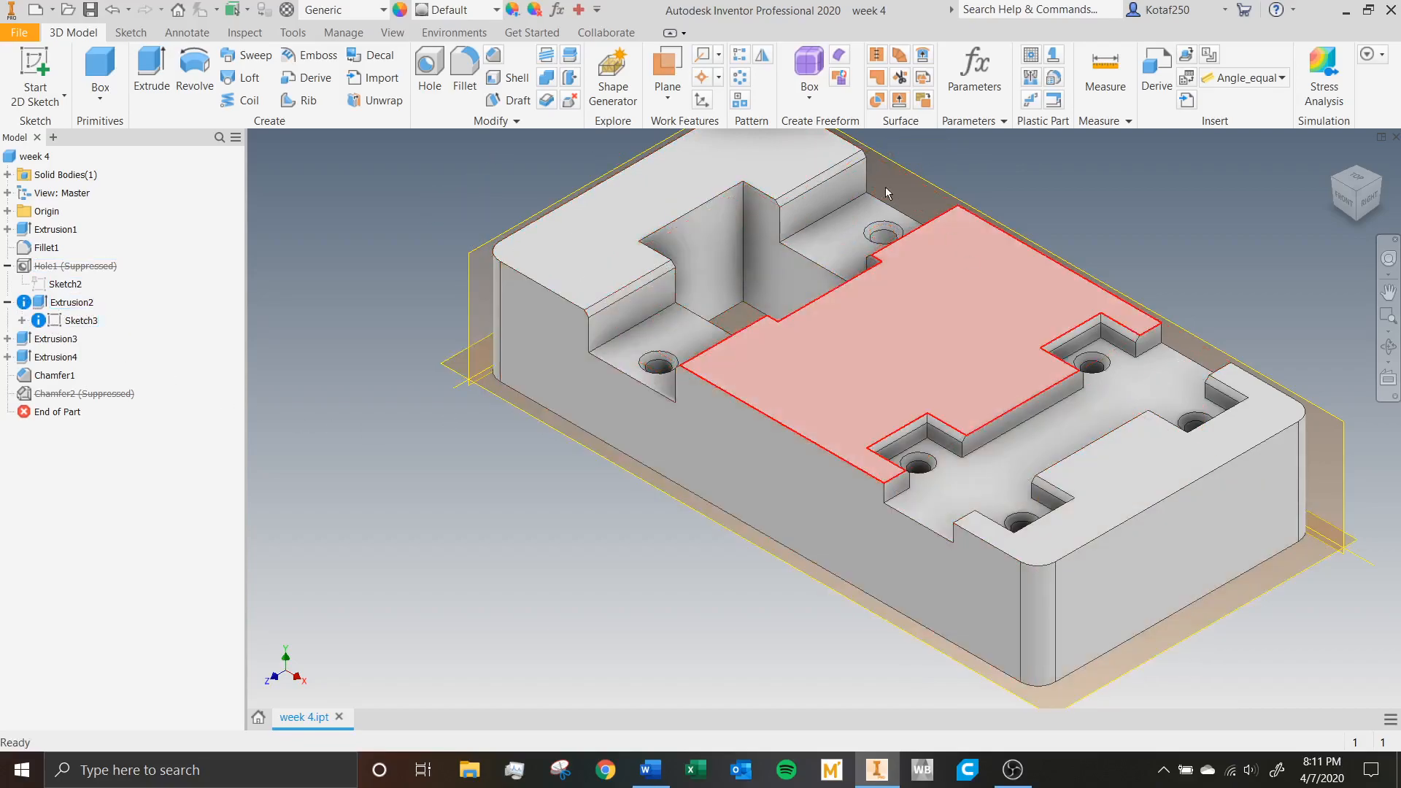
{"action": "right_click", "coordinate": [85, 272]}
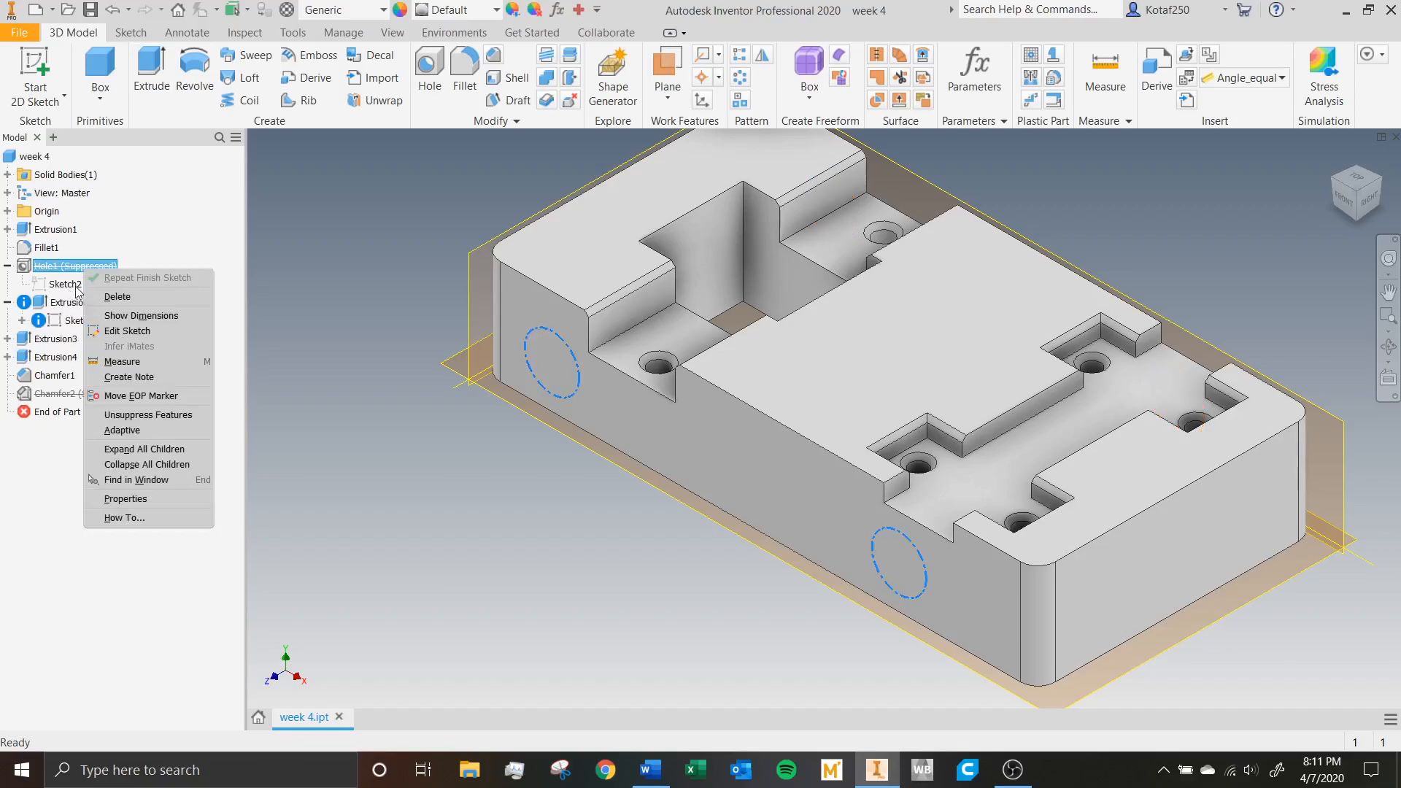
{"action": "left_click", "coordinate": [148, 416]}
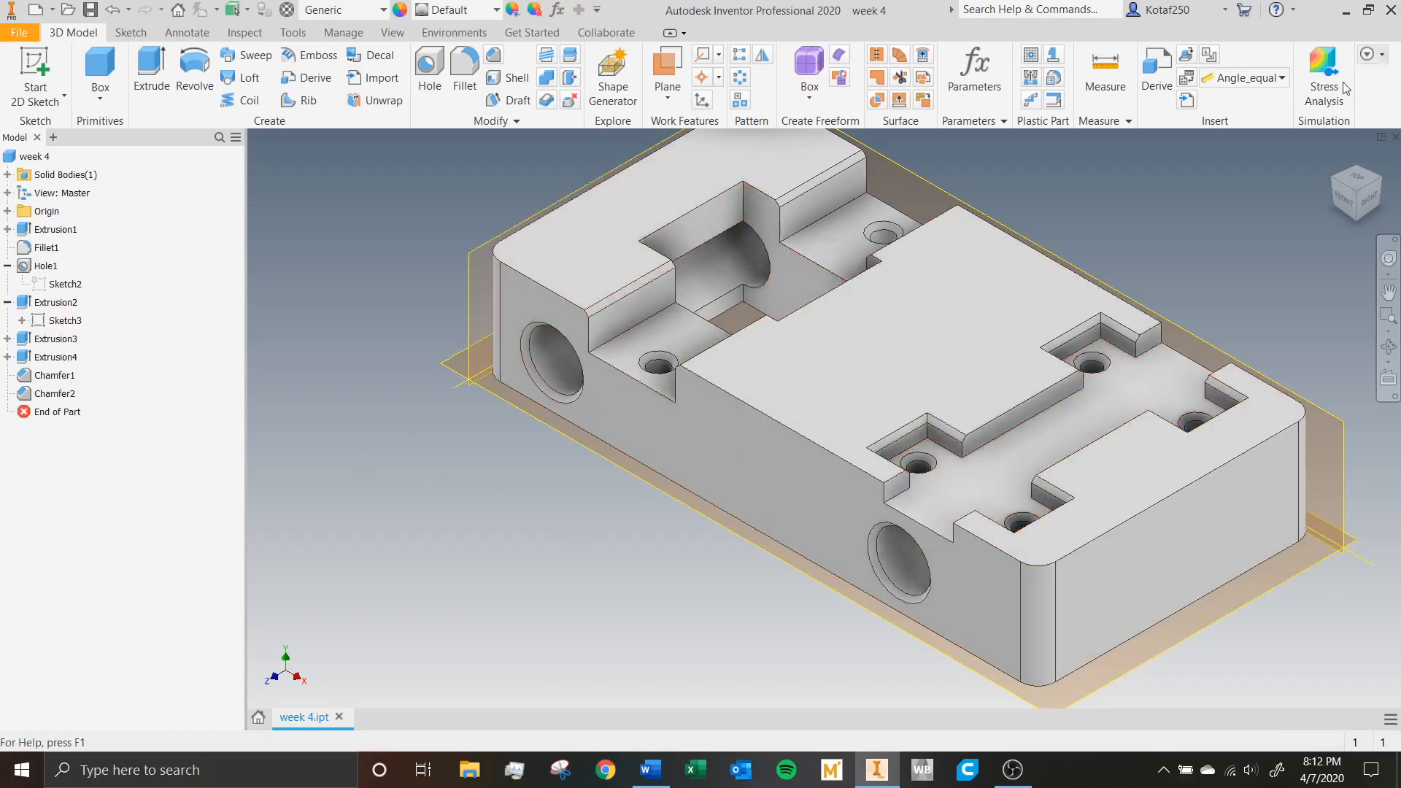
Hide all the origin planes, the three axes and the center point of the part.
{"action": "left_click", "coordinate": [1389, 292]}
{"action": "middle_click", "coordinate": [1105, 206]}
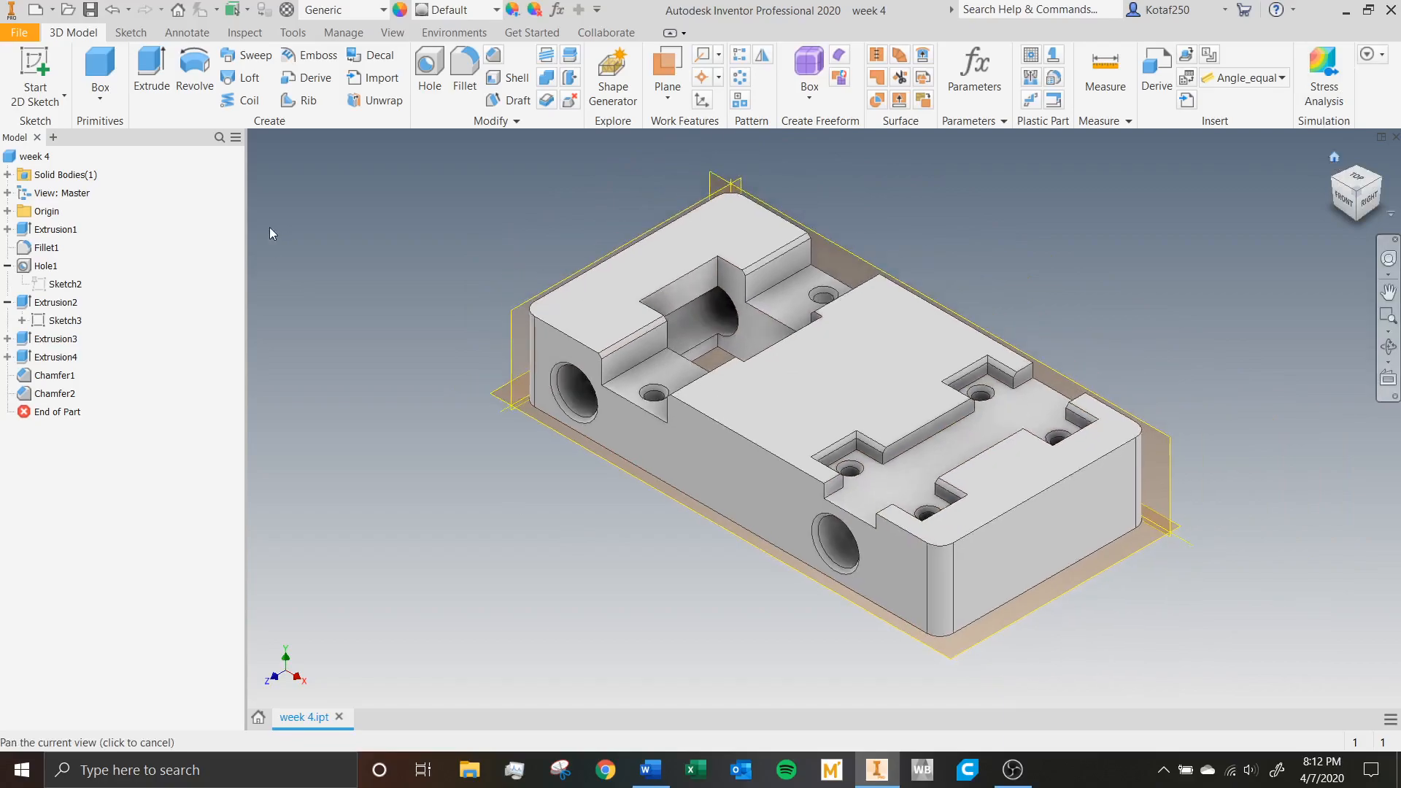
{"action": "left_click", "coordinate": [8, 211]}
{"action": "left_click", "coordinate": [70, 230]}
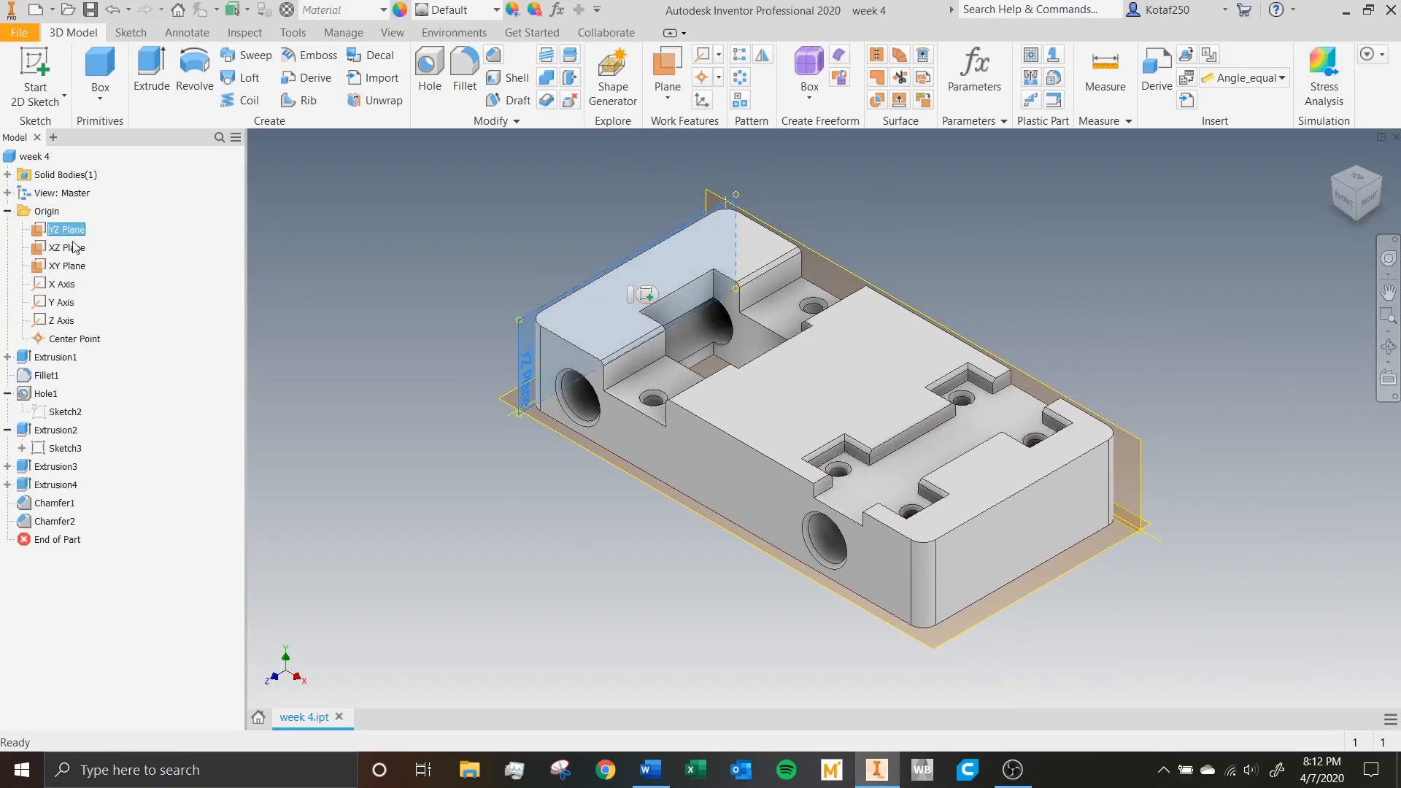
{"action": "left_click", "coordinate": [93, 340], "text": "shift"}
{"action": "right_click", "coordinate": [92, 343]}
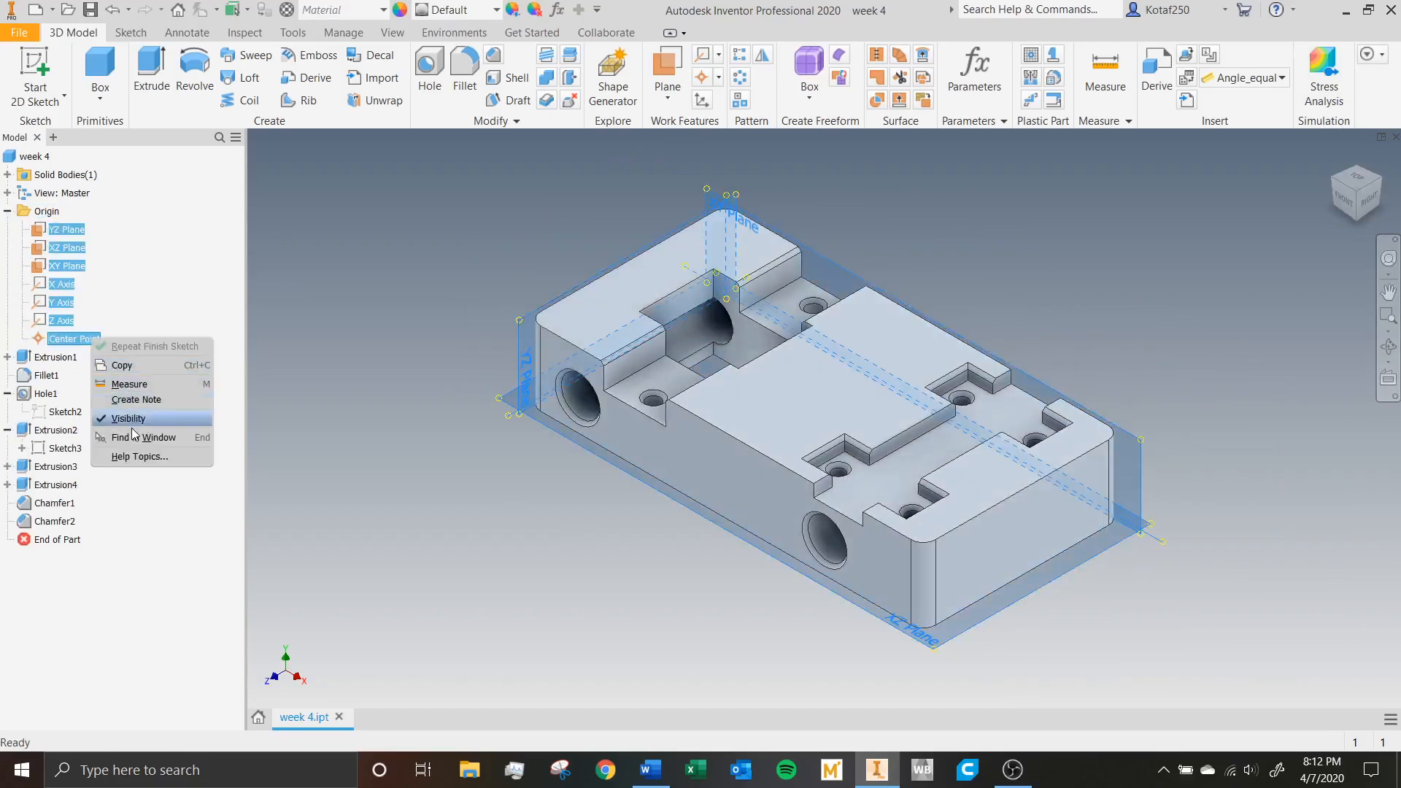
{"action": "left_click", "coordinate": [125, 406]}
{"action": "right_click", "coordinate": [84, 339]}
{"action": "left_click", "coordinate": [131, 423]}
{"action": "left_click", "coordinate": [7, 211]}
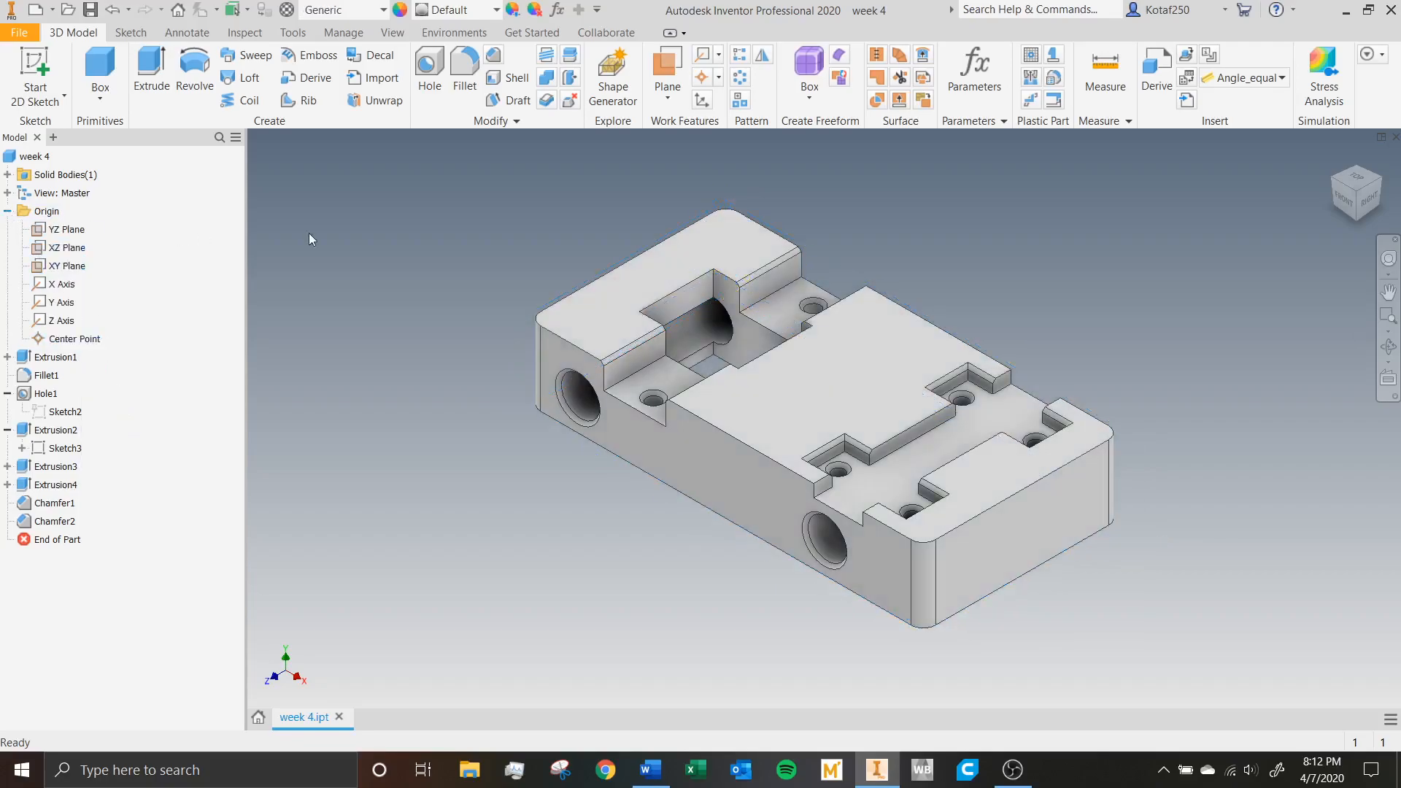
{"action": "left_click", "coordinate": [1334, 160]}
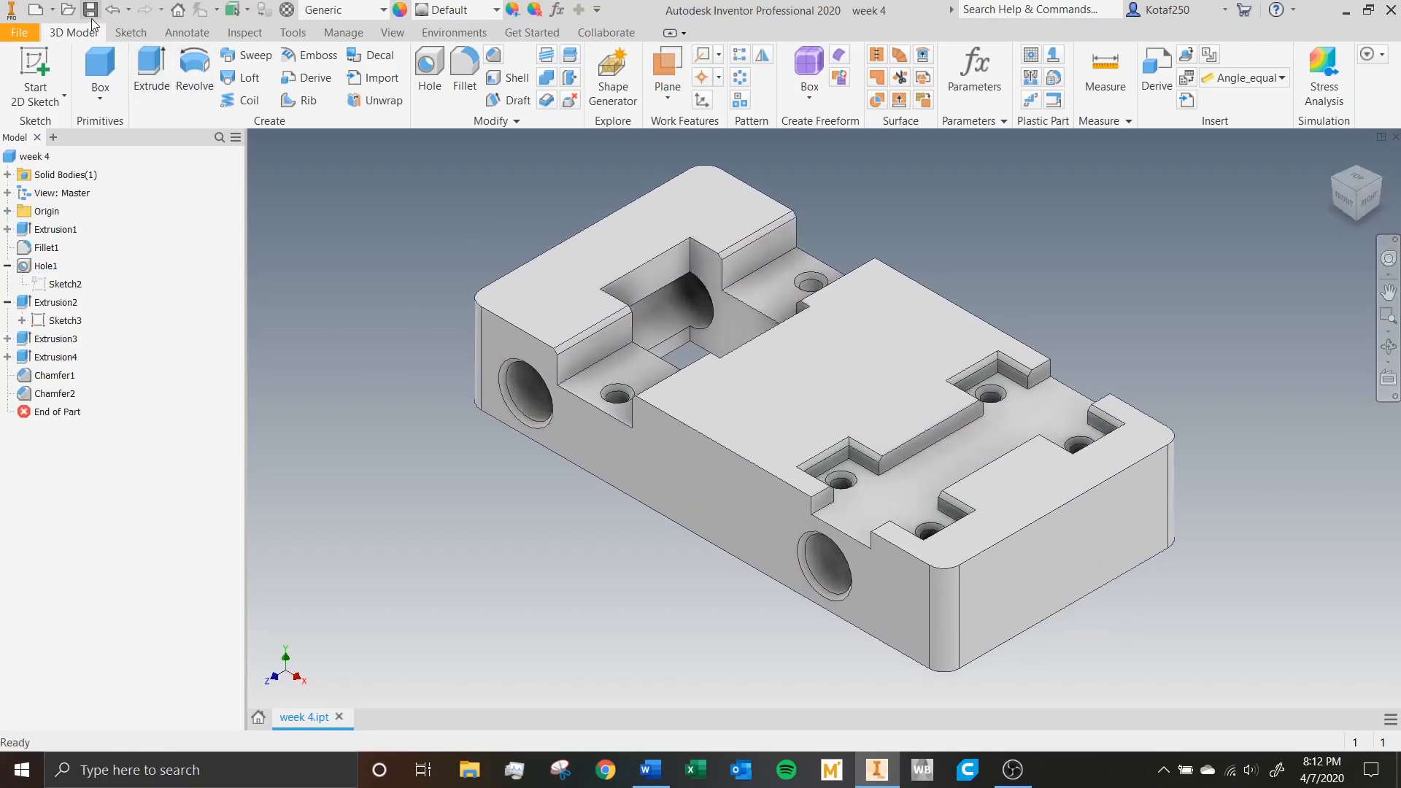
Create a new drawing and start a base view of week 4.ipt.
{"action": "left_click", "coordinate": [261, 715]}
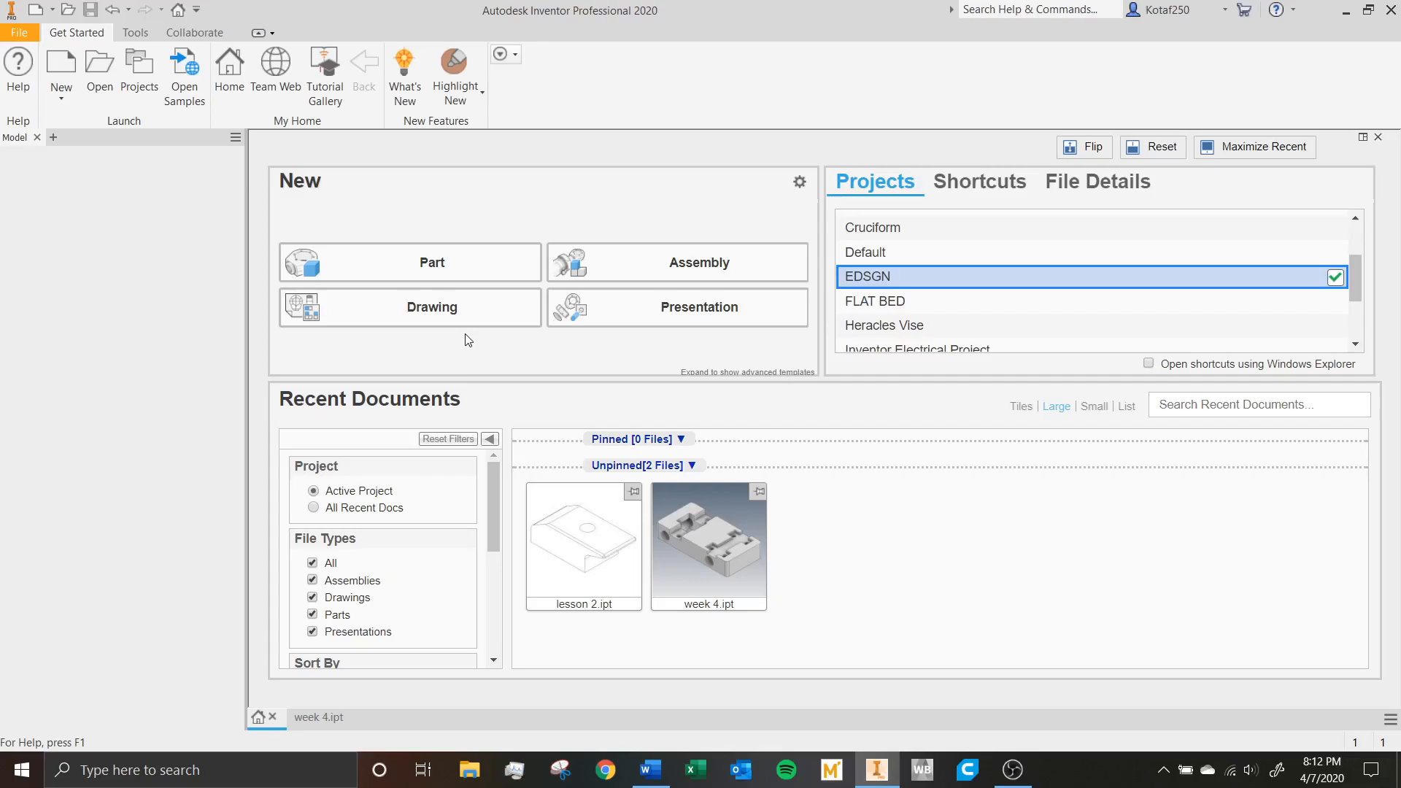
{"action": "left_click", "coordinate": [433, 321]}
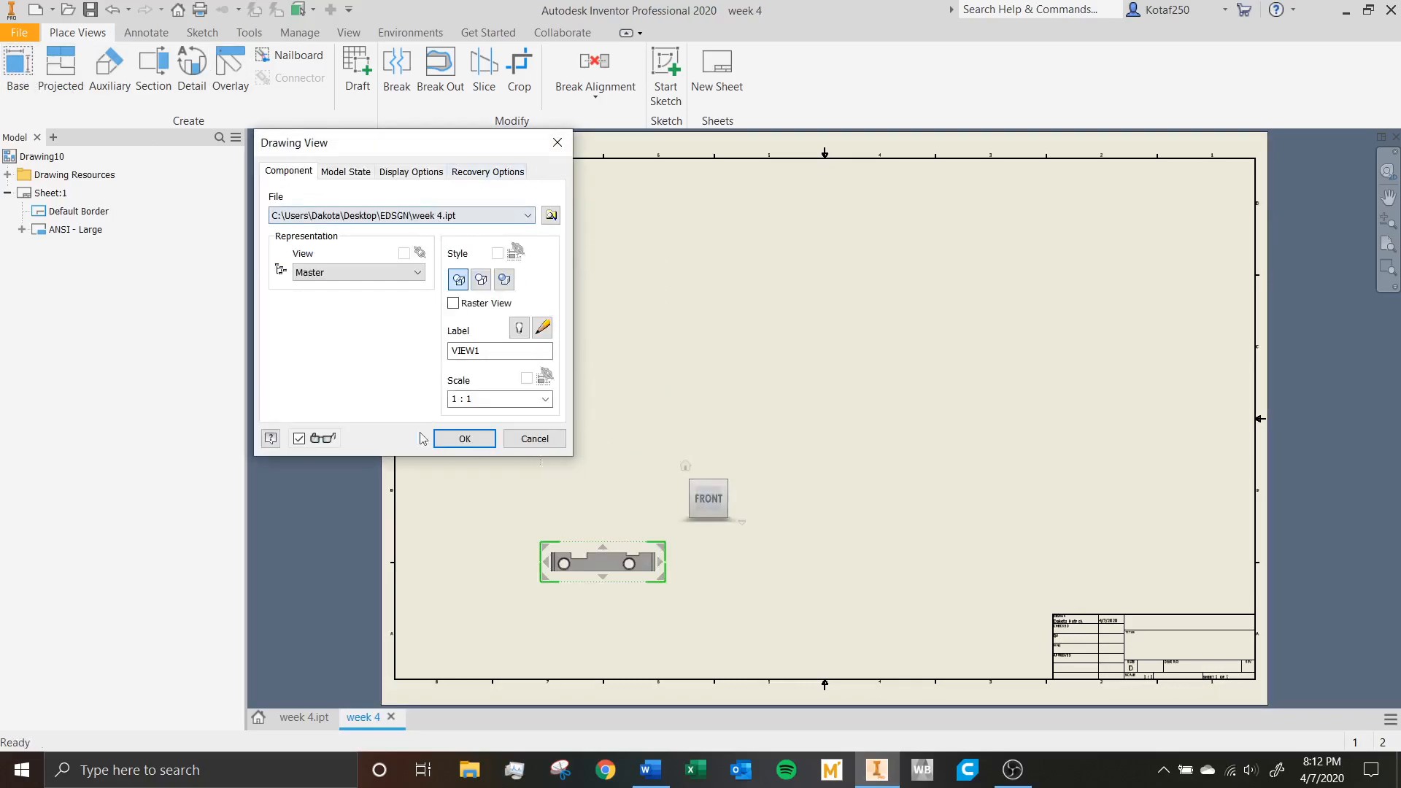
{"action": "mouse_move", "coordinate": [396, 149]}
{"action": "left_mouse_down"}
{"action": "mouse_move", "coordinate": [589, 168]}
{"action": "mouse_move", "coordinate": [531, 141]}
{"action": "left_mouse_up"}
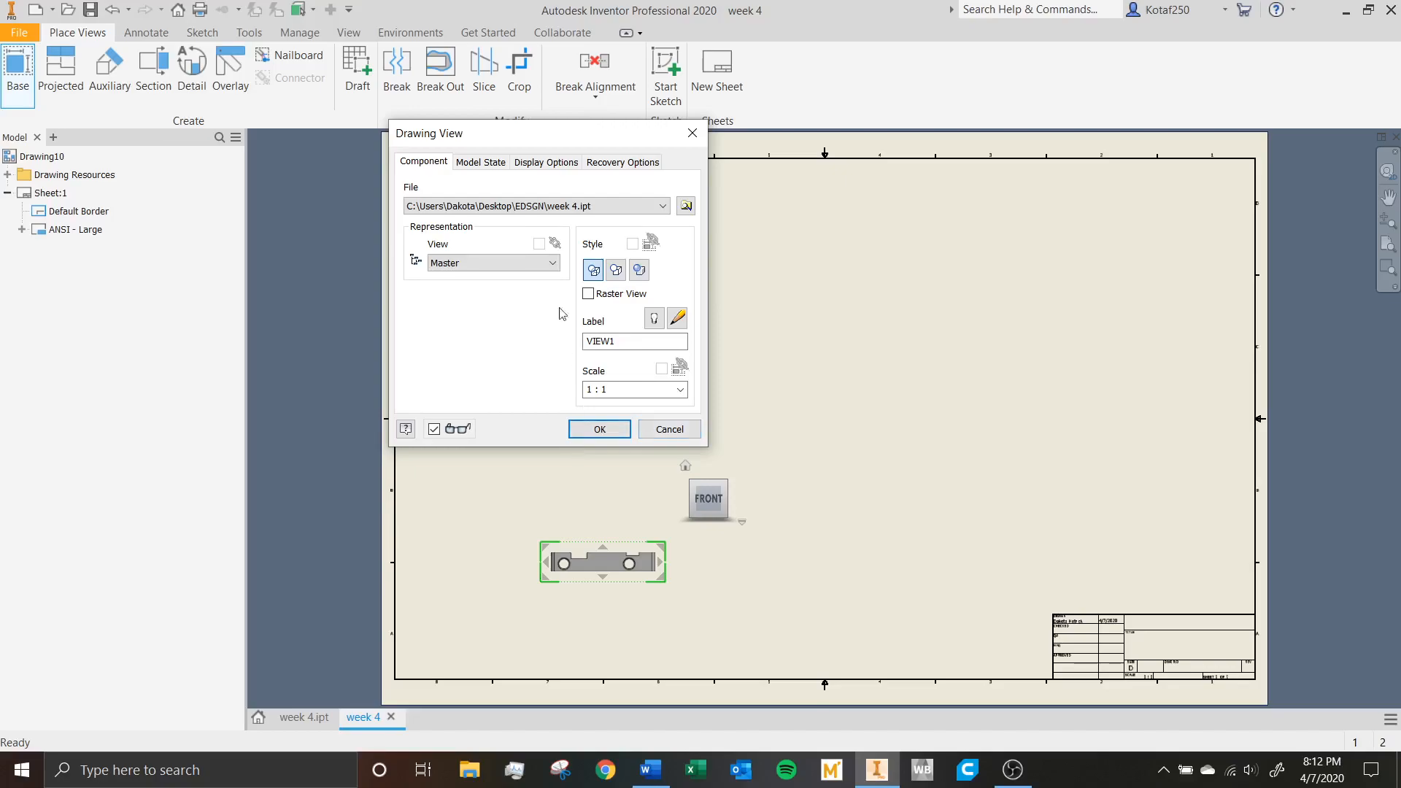
Try lesson 2.ipt as the source file of the base view, and switch back to week 4.ipt.
{"action": "left_click", "coordinate": [570, 207]}
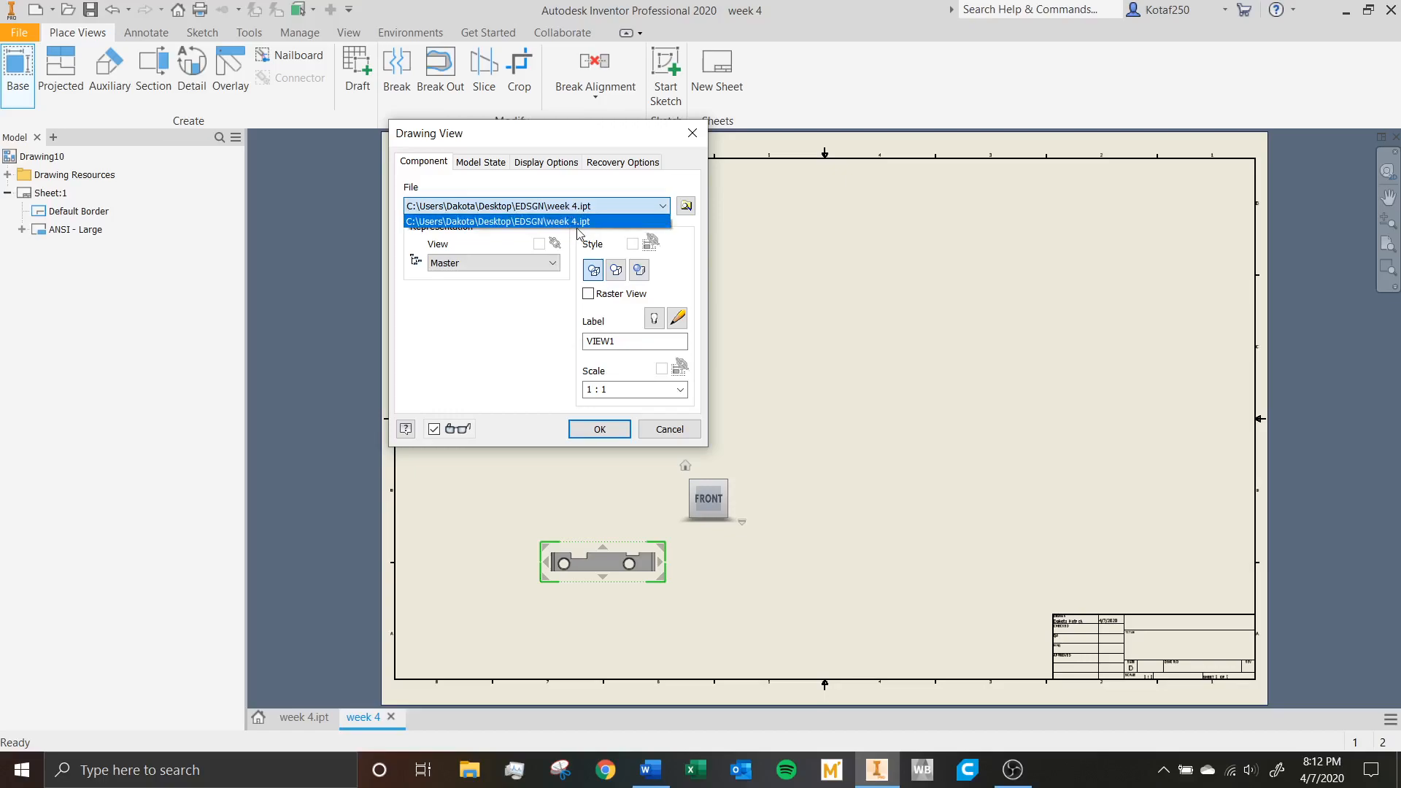
{"action": "left_click", "coordinate": [660, 207]}
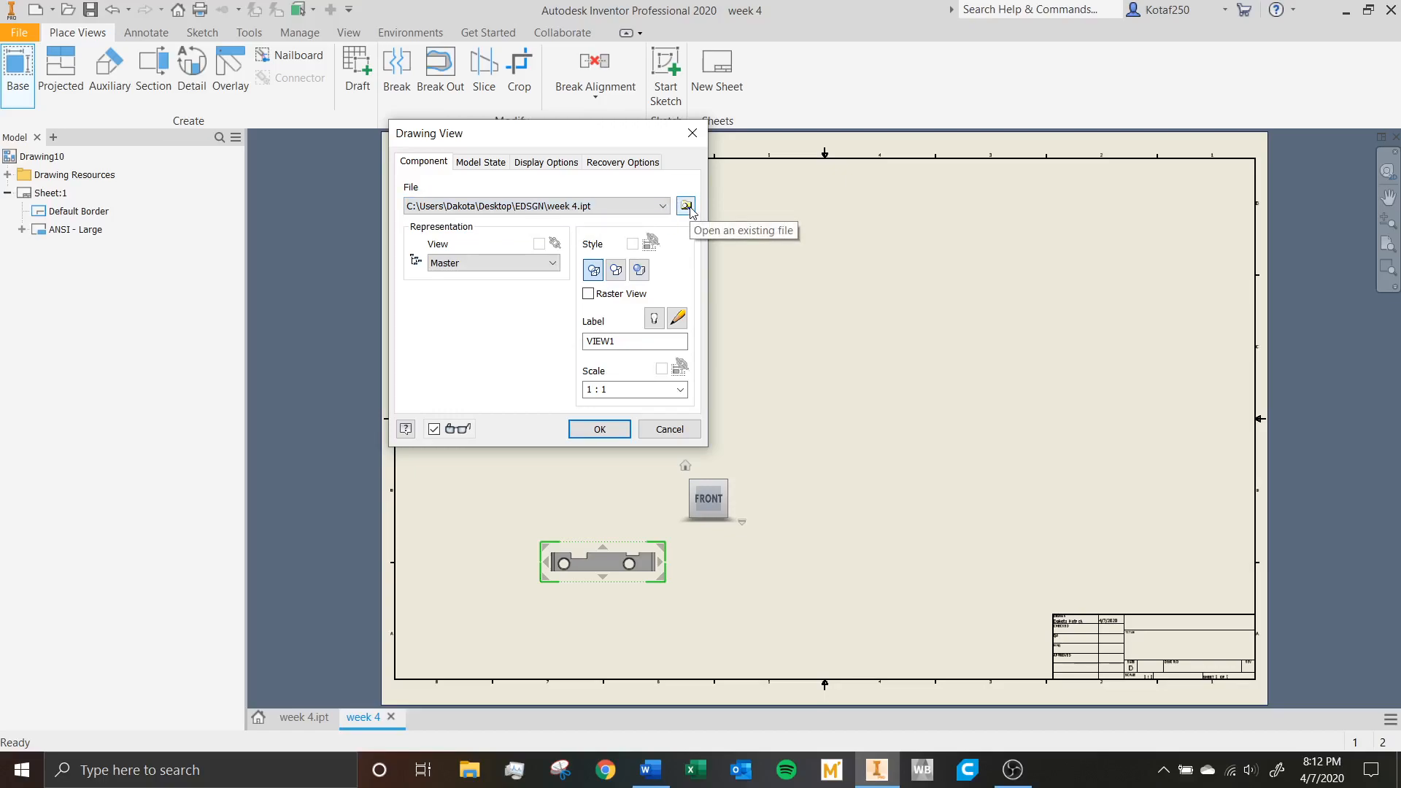
{"action": "left_click", "coordinate": [686, 207]}
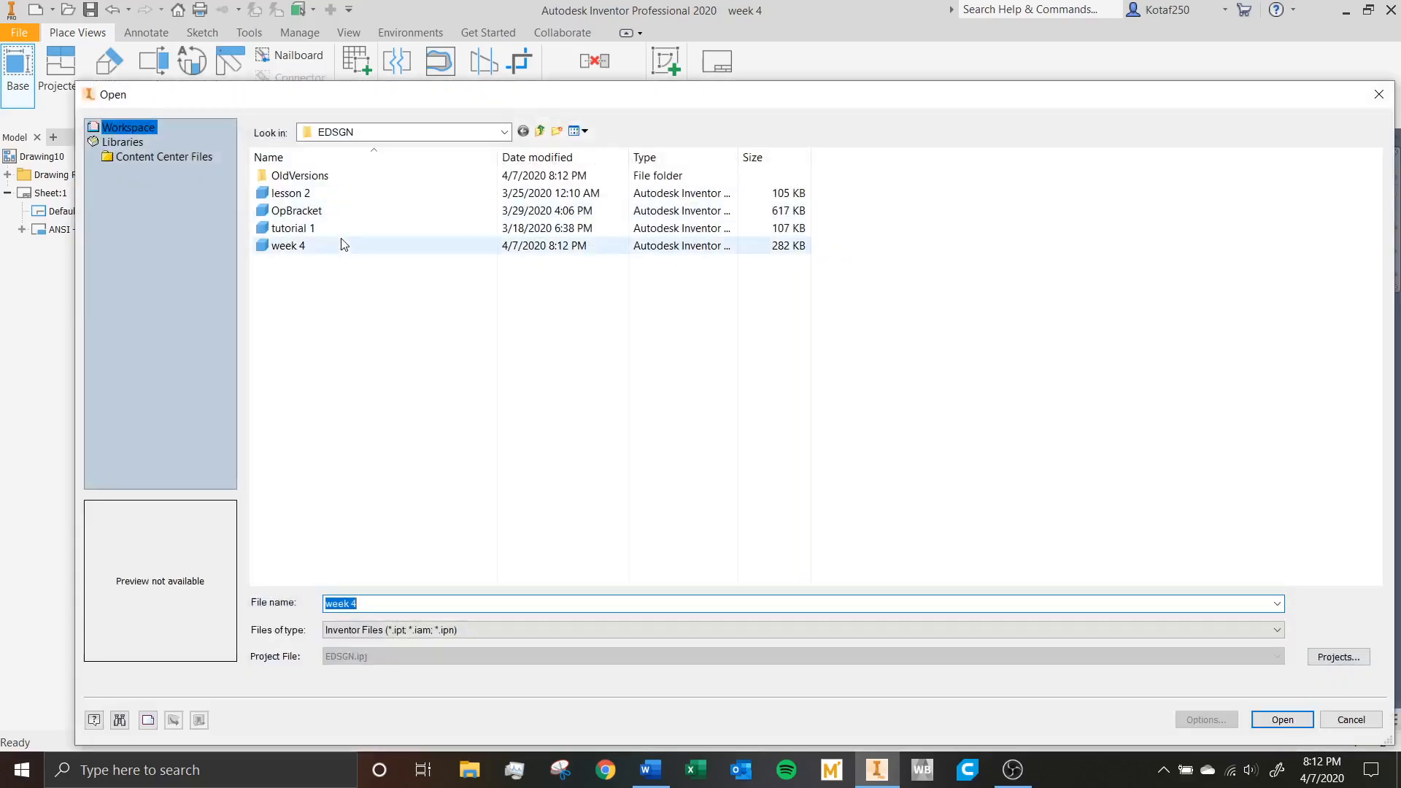
{"action": "left_click", "coordinate": [332, 194]}
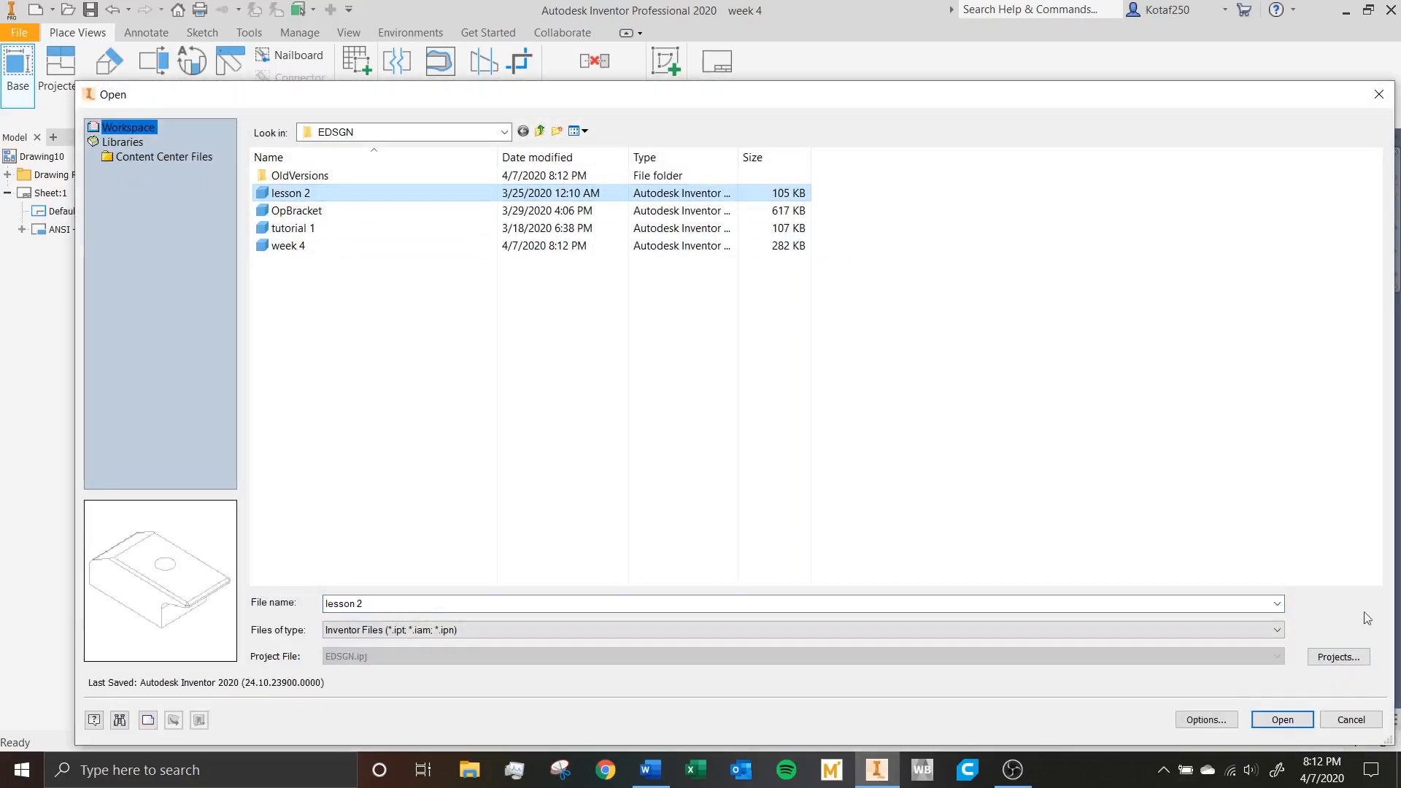
{"action": "left_click", "coordinate": [1351, 720]}
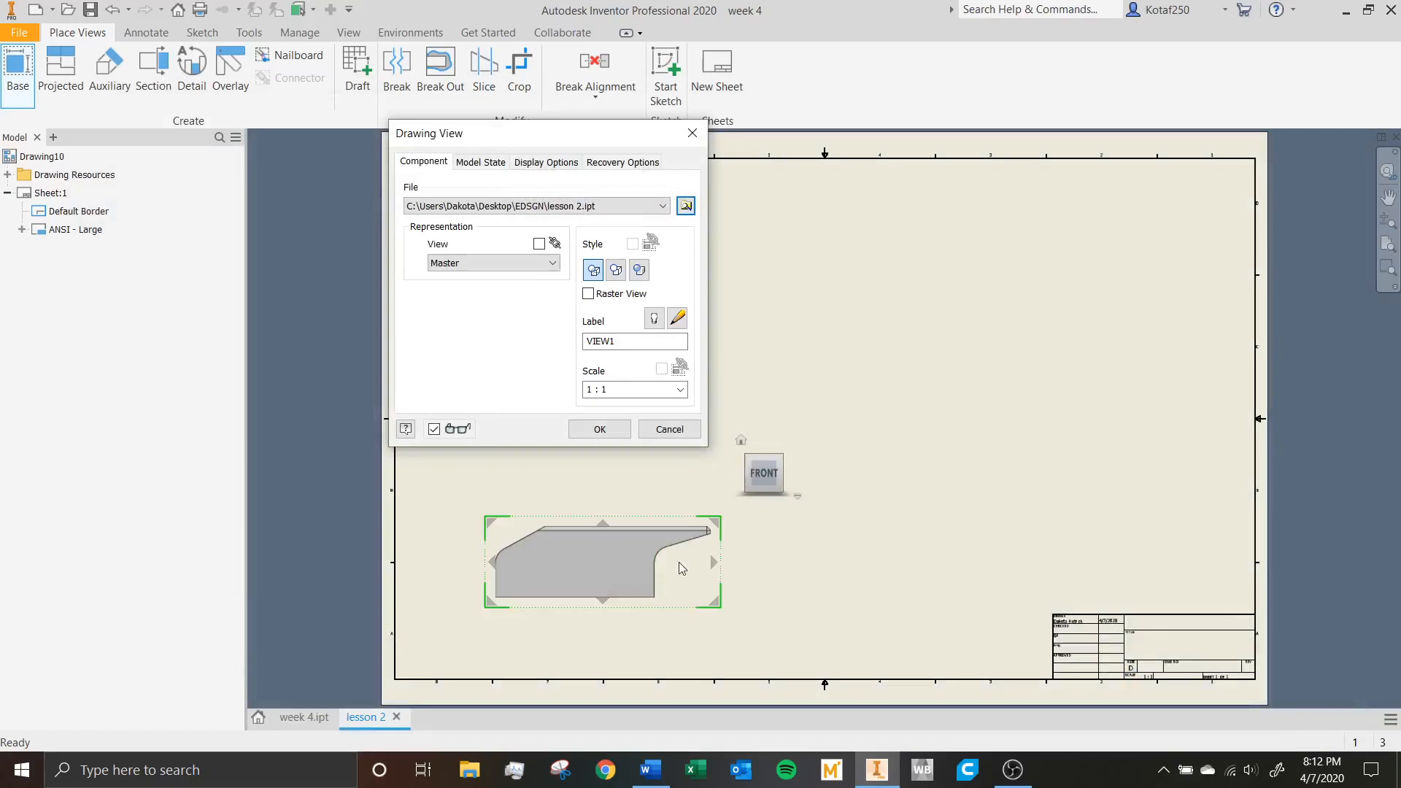
{"action": "left_click", "coordinate": [635, 206]}
{"action": "left_click", "coordinate": [602, 233]}
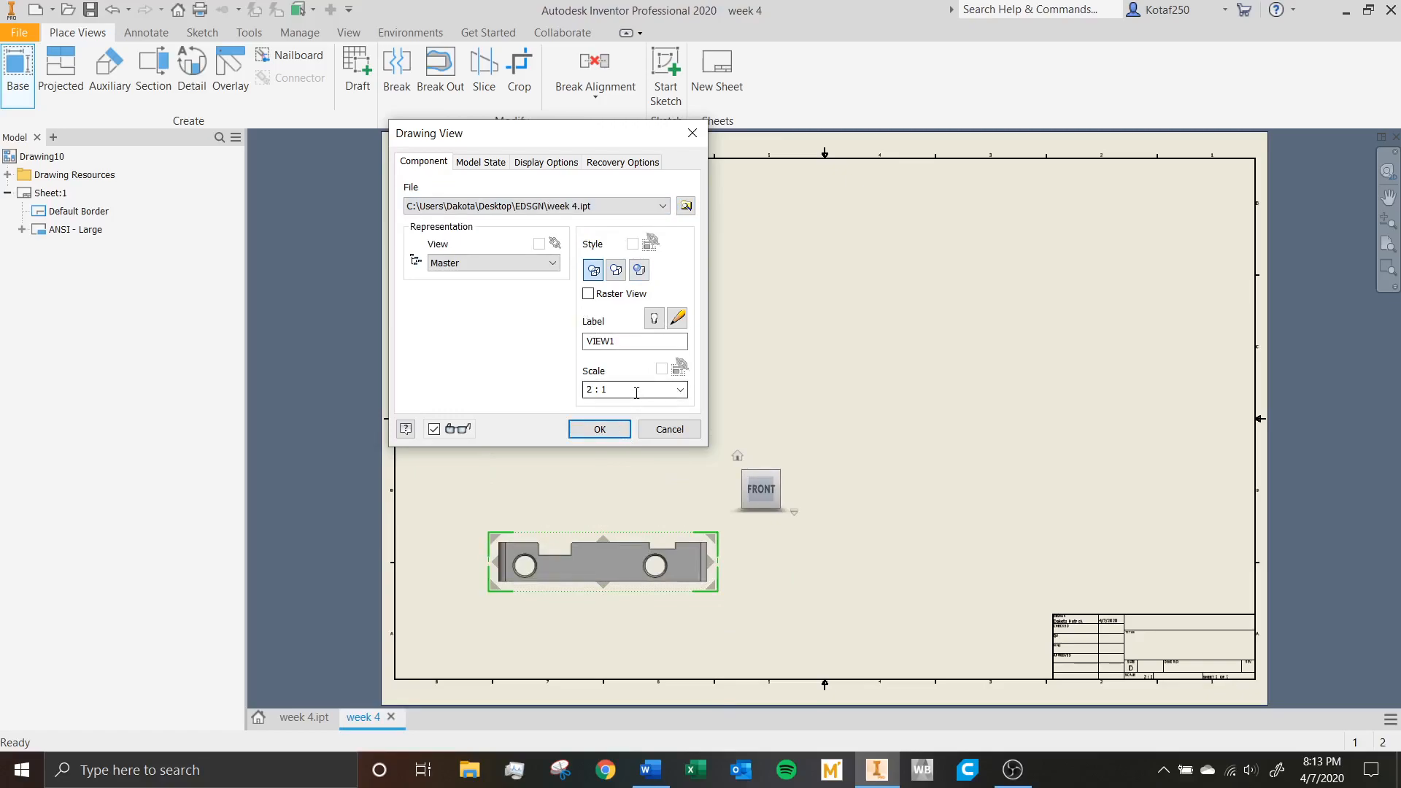
Set the scale of the base view to 1:1.
{"action": "left_click_drag", "start_coordinate": [636, 392], "coordinate": [559, 390]}
{"action": "left_click", "coordinate": [680, 389]}
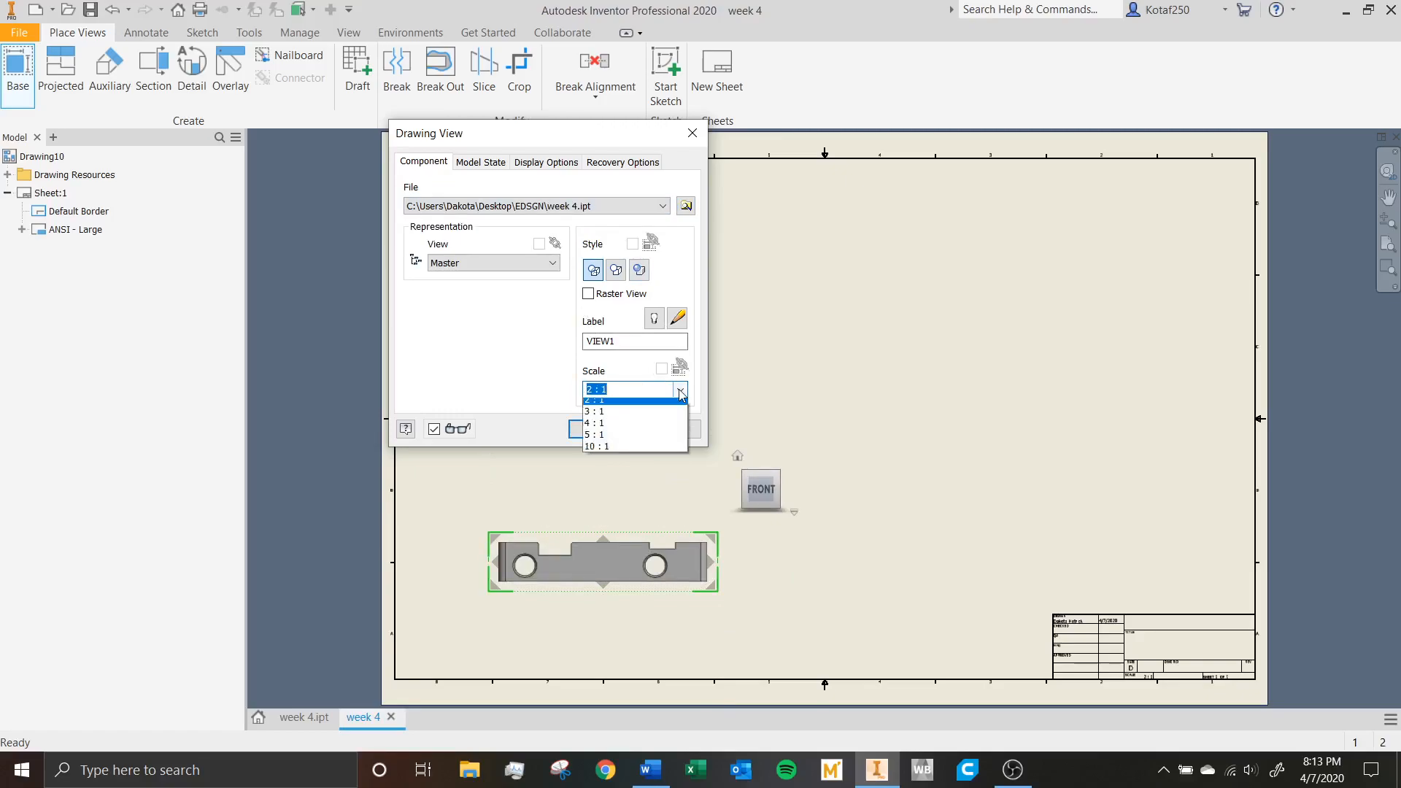
{"action": "left_click", "coordinate": [643, 429]}
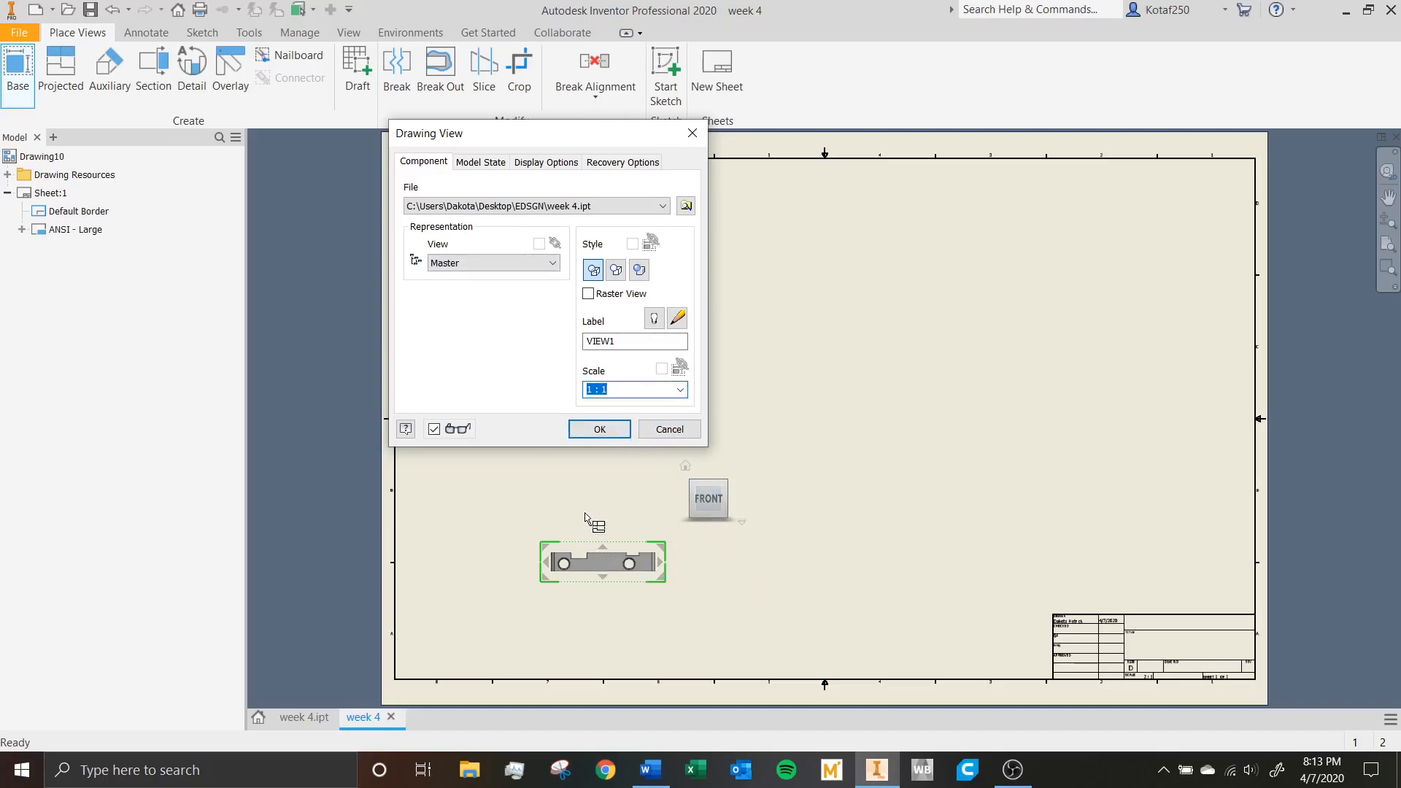
Project a side view beside the front view, a top view above it and an isometric view diagonally, and create the views.
{"action": "left_click", "coordinate": [762, 568]}
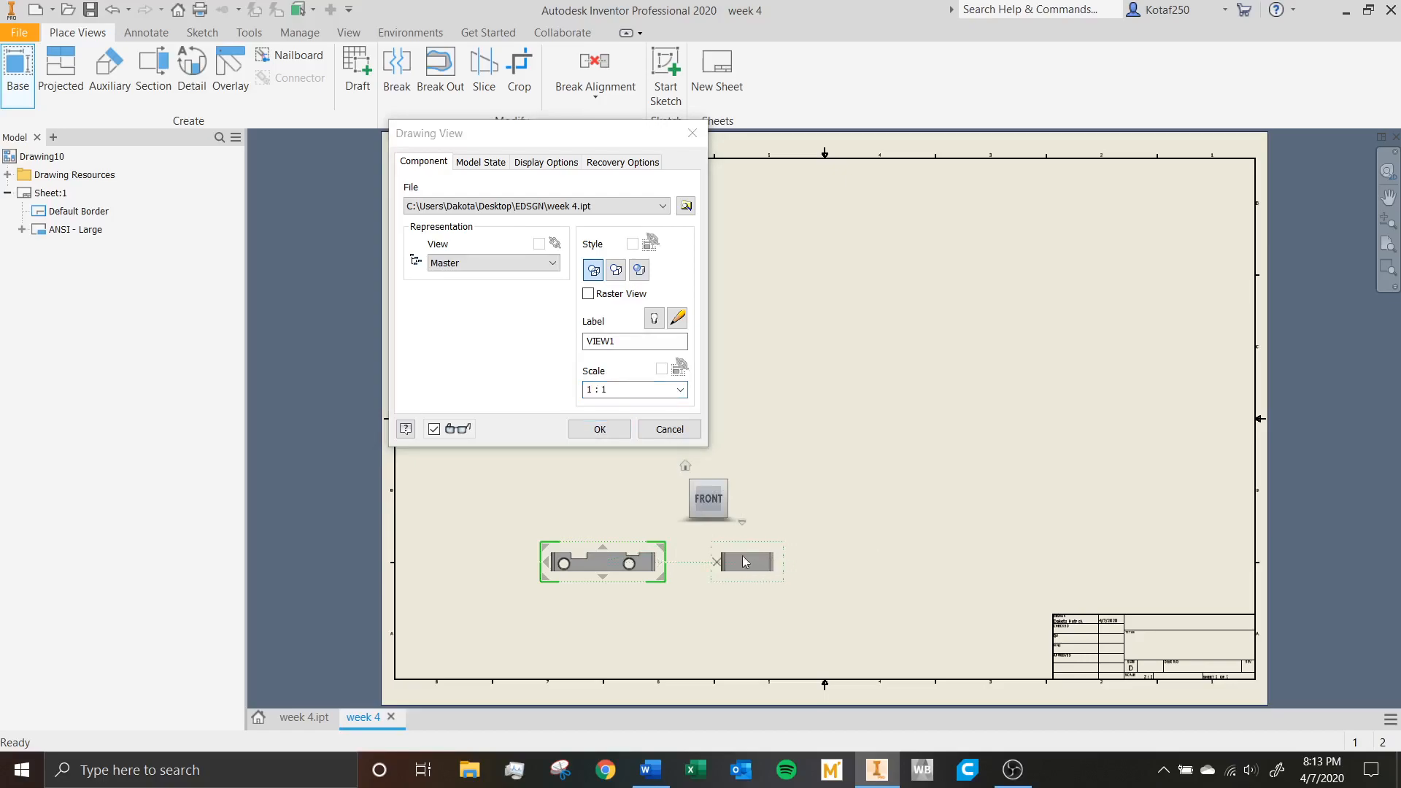
{"action": "left_click", "coordinate": [607, 487]}
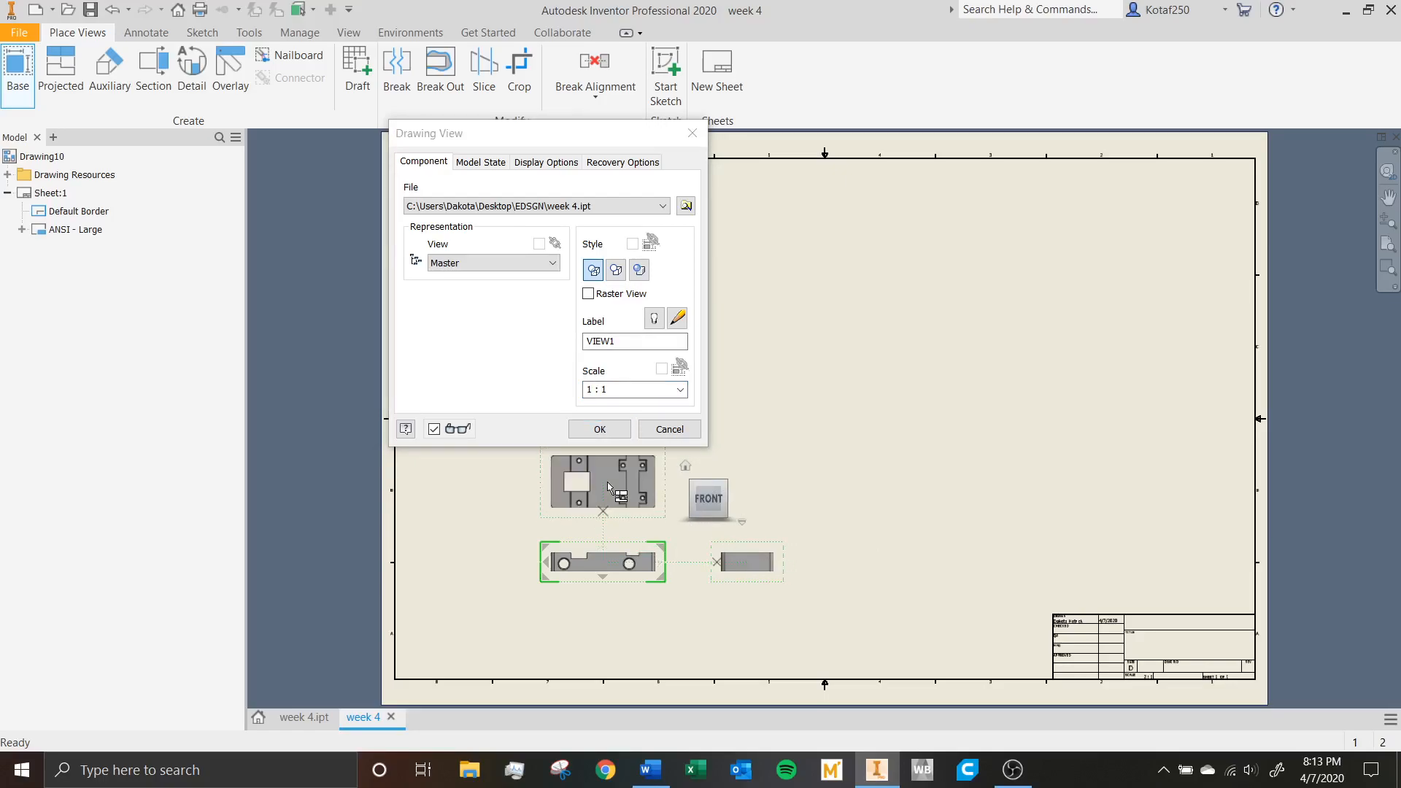
{"action": "left_click", "coordinate": [796, 458]}
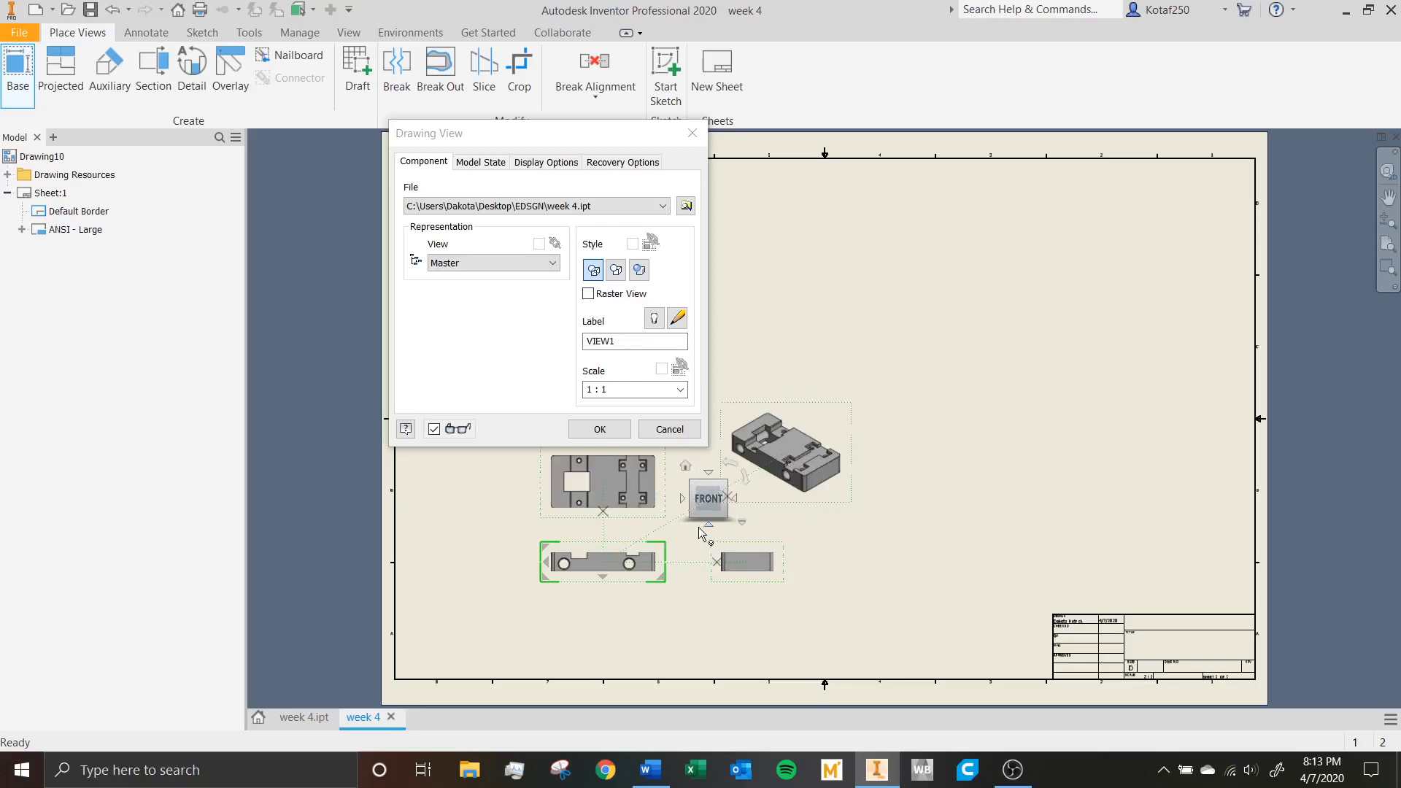
{"action": "mouse_move", "coordinate": [709, 482]}
{"action": "left_click", "coordinate": [624, 429]}
{"action": "scroll", "coordinate": [755, 516], "scroll_direction": "down", "scroll_amount": 1}
{"action": "scroll", "coordinate": [732, 503], "scroll_direction": "up", "scroll_amount": 6}
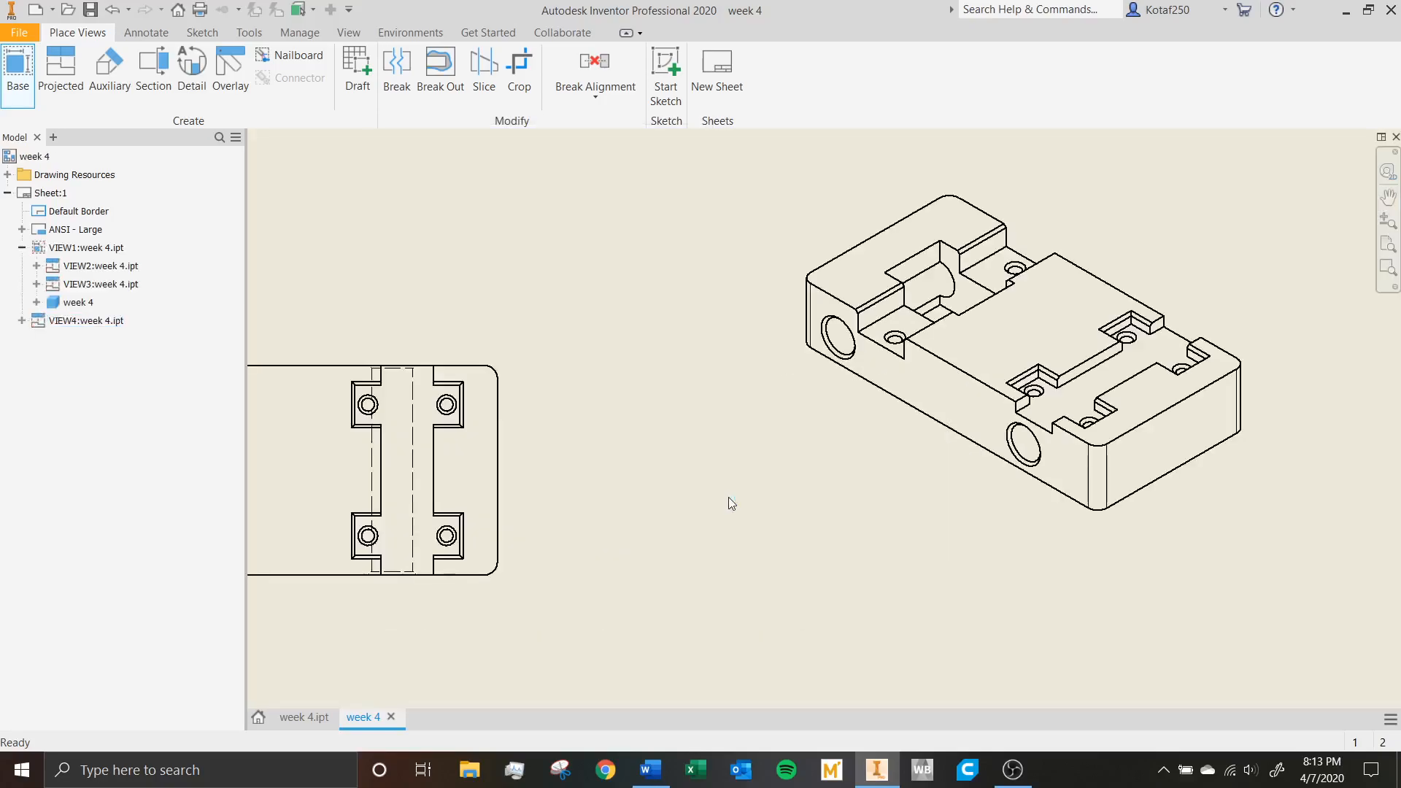
{"action": "scroll", "coordinate": [728, 497], "scroll_direction": "down", "scroll_amount": 9}
{"action": "middle_click_drag", "start_coordinate": [713, 462], "coordinate": [616, 424]}
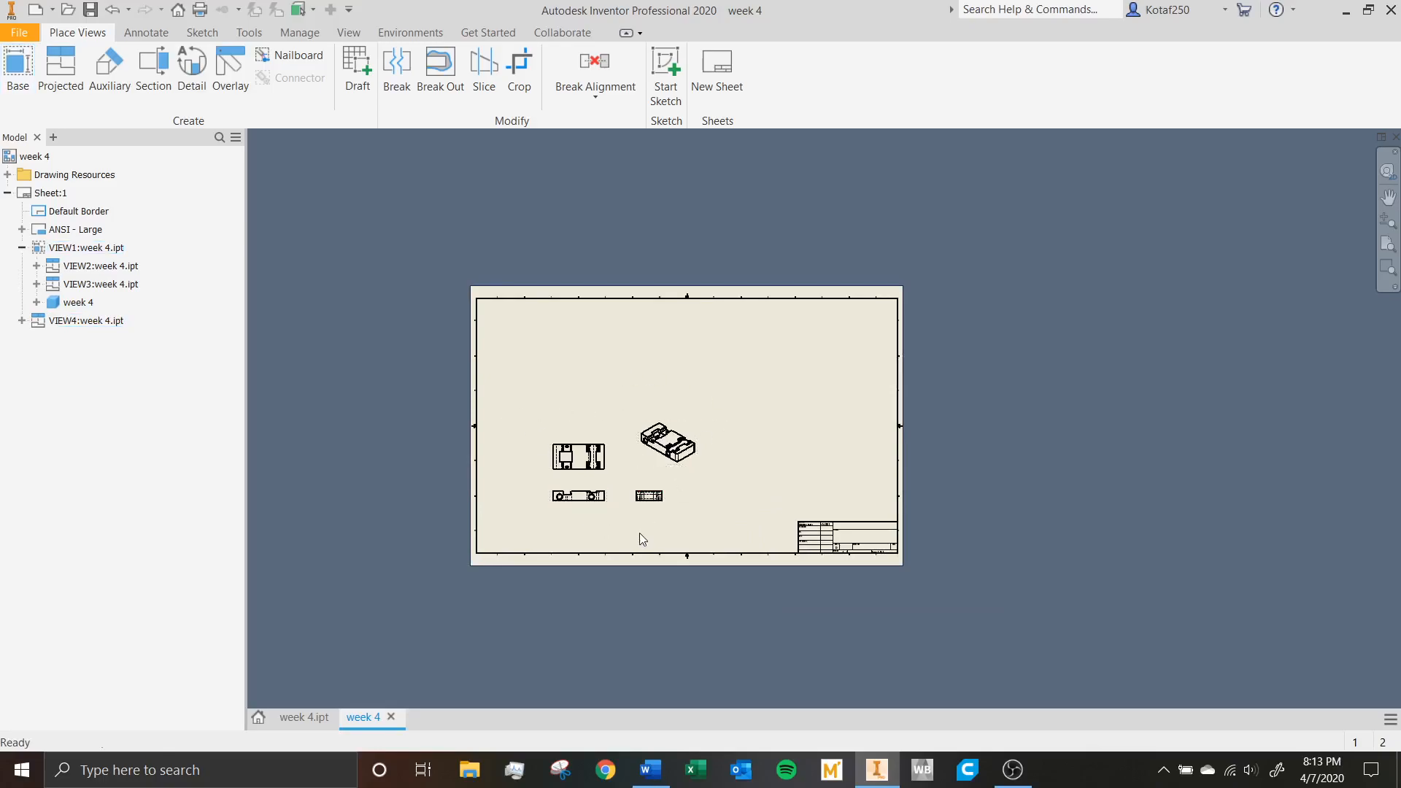
Open the sheet's settings for editing and name the sheet Sheet 1.
{"action": "scroll", "coordinate": [646, 534], "scroll_direction": "down", "scroll_amount": 2}
{"action": "scroll", "coordinate": [670, 523], "scroll_direction": "up", "scroll_amount": 6}
{"action": "scroll", "coordinate": [658, 521], "scroll_direction": "down", "scroll_amount": 2}
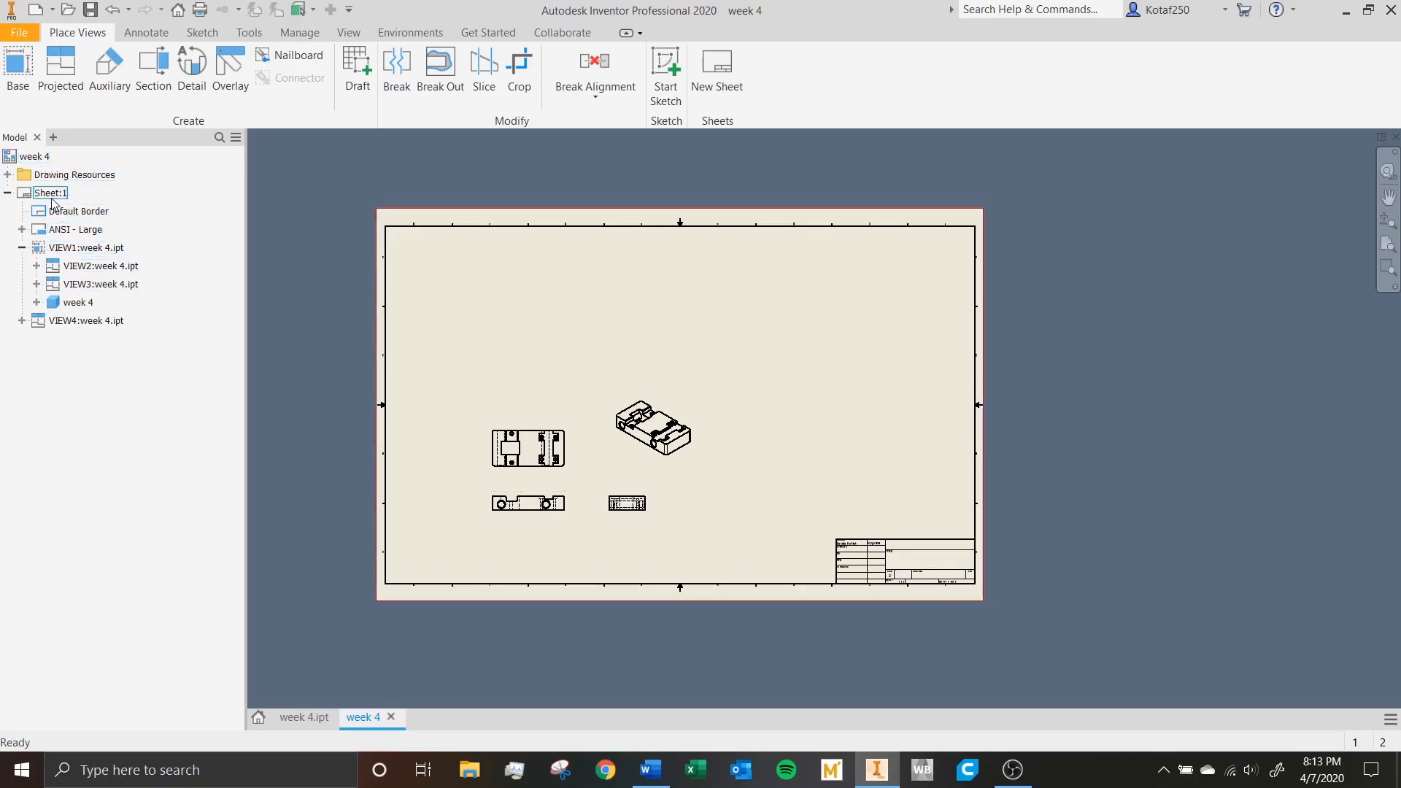
{"action": "left_click", "coordinate": [7, 192]}
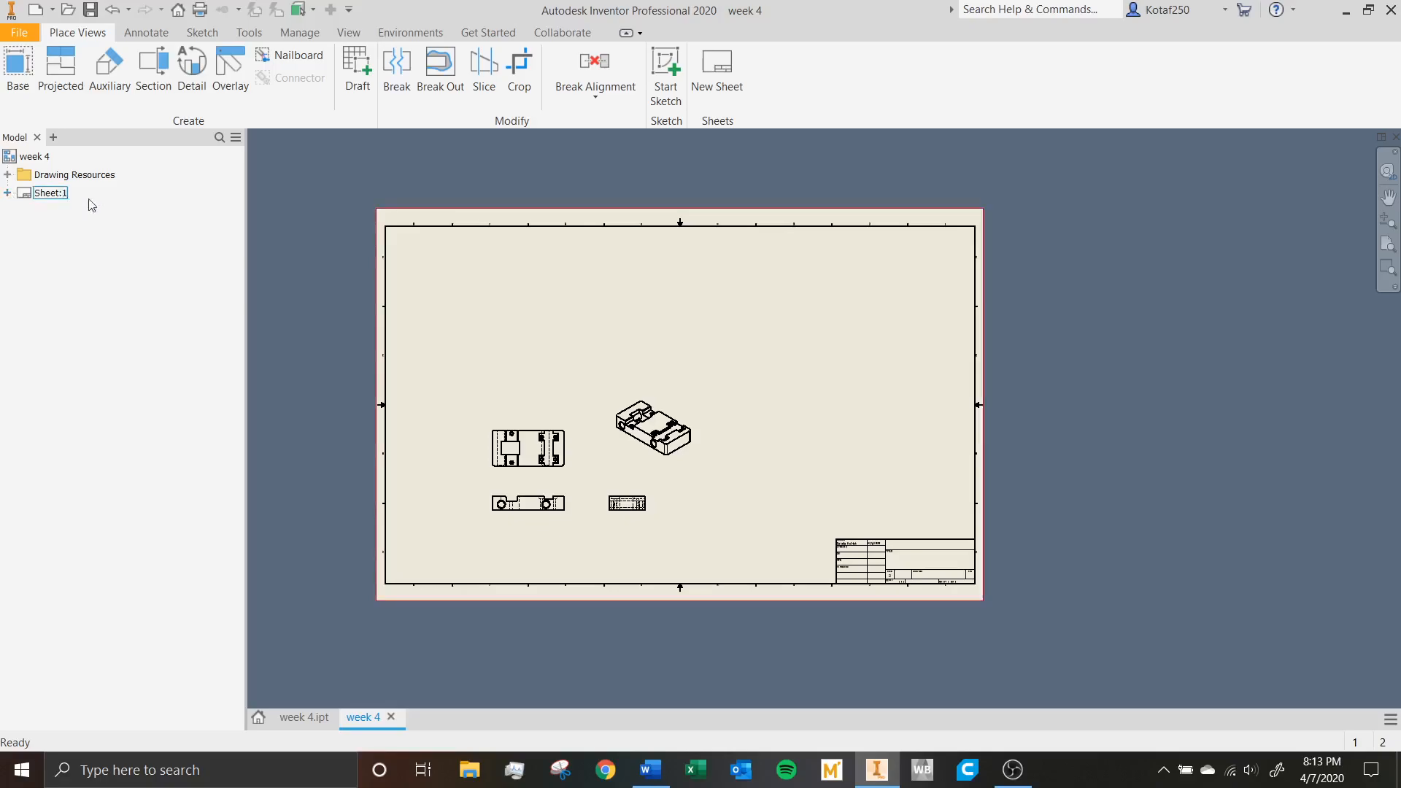
{"action": "double_click", "coordinate": [52, 193]}
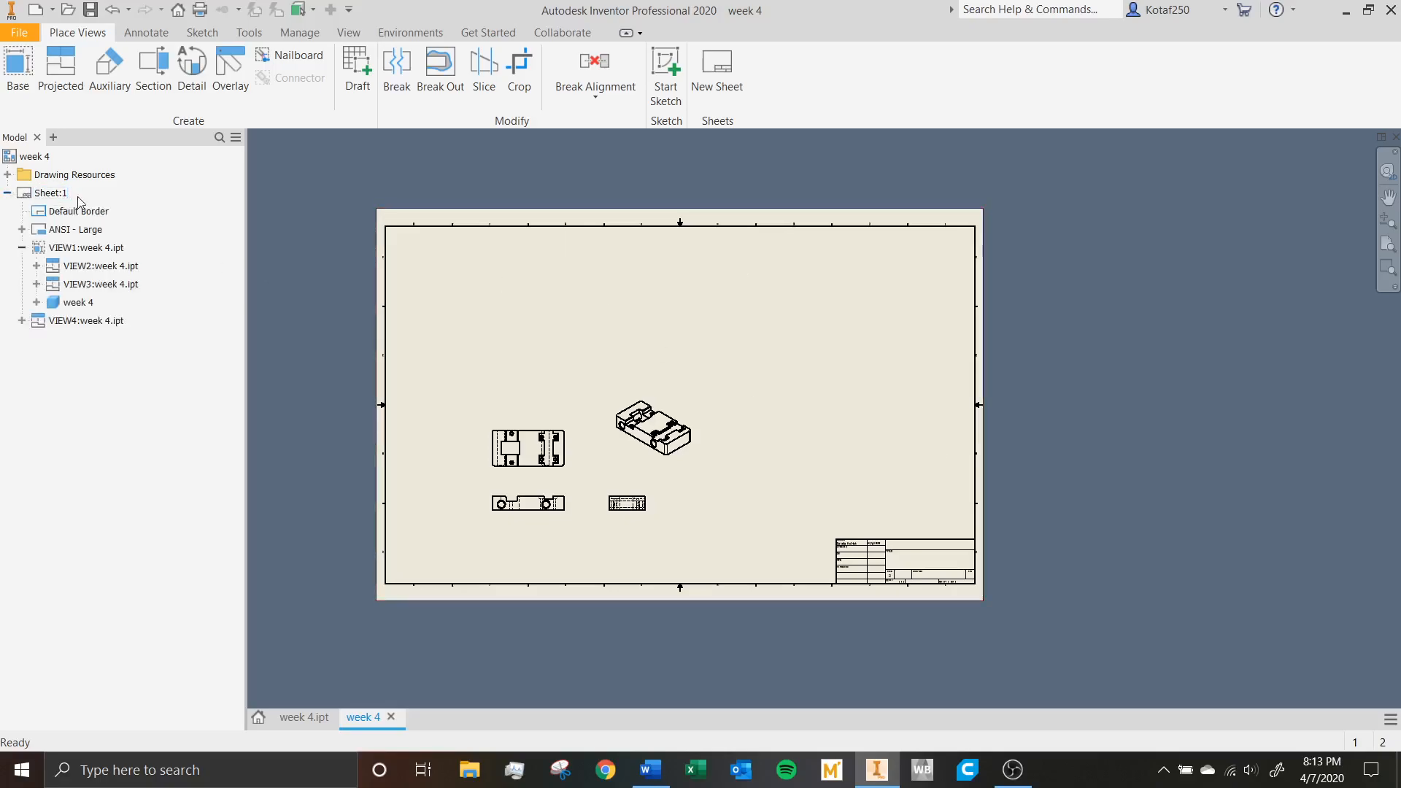
{"action": "right_click", "coordinate": [63, 197]}
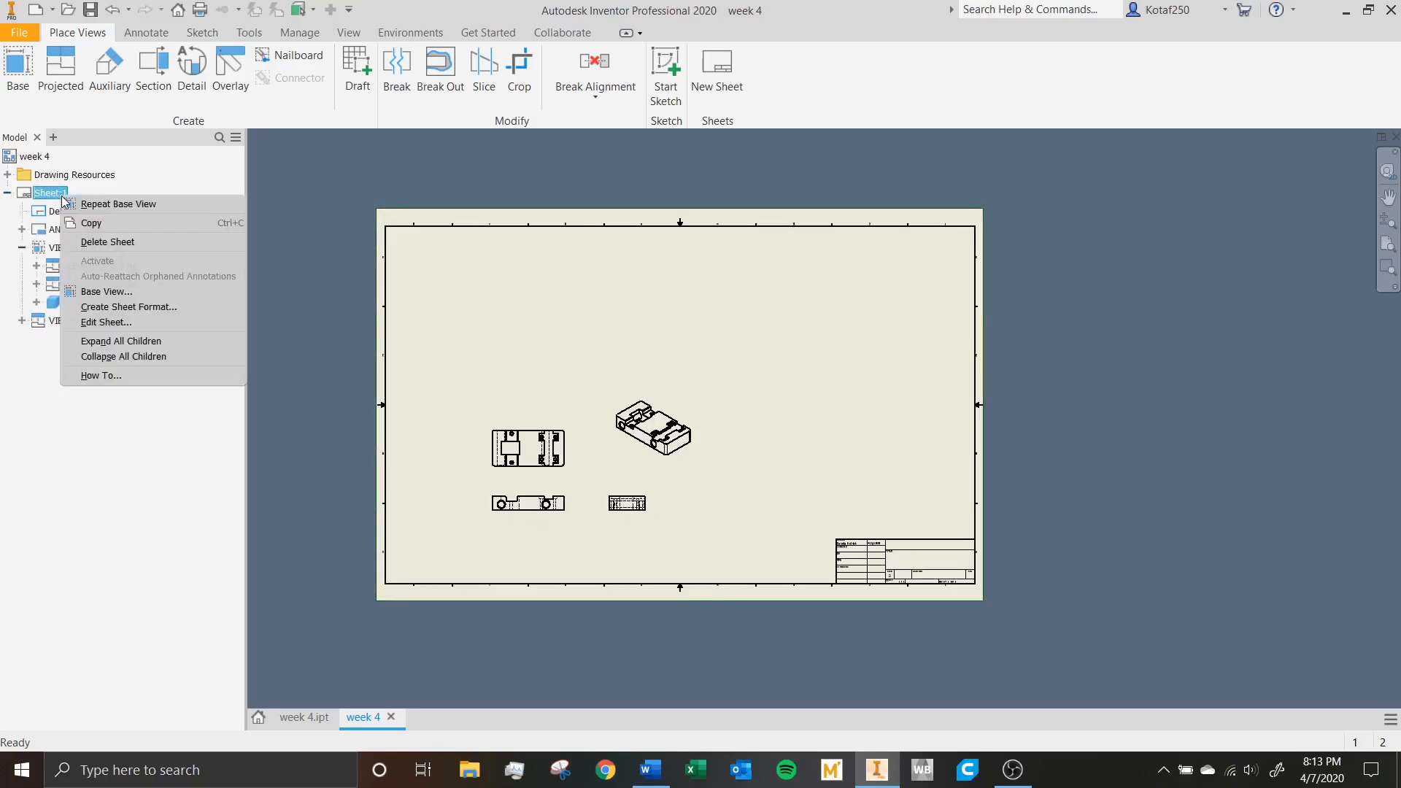
{"action": "left_click", "coordinate": [131, 324]}
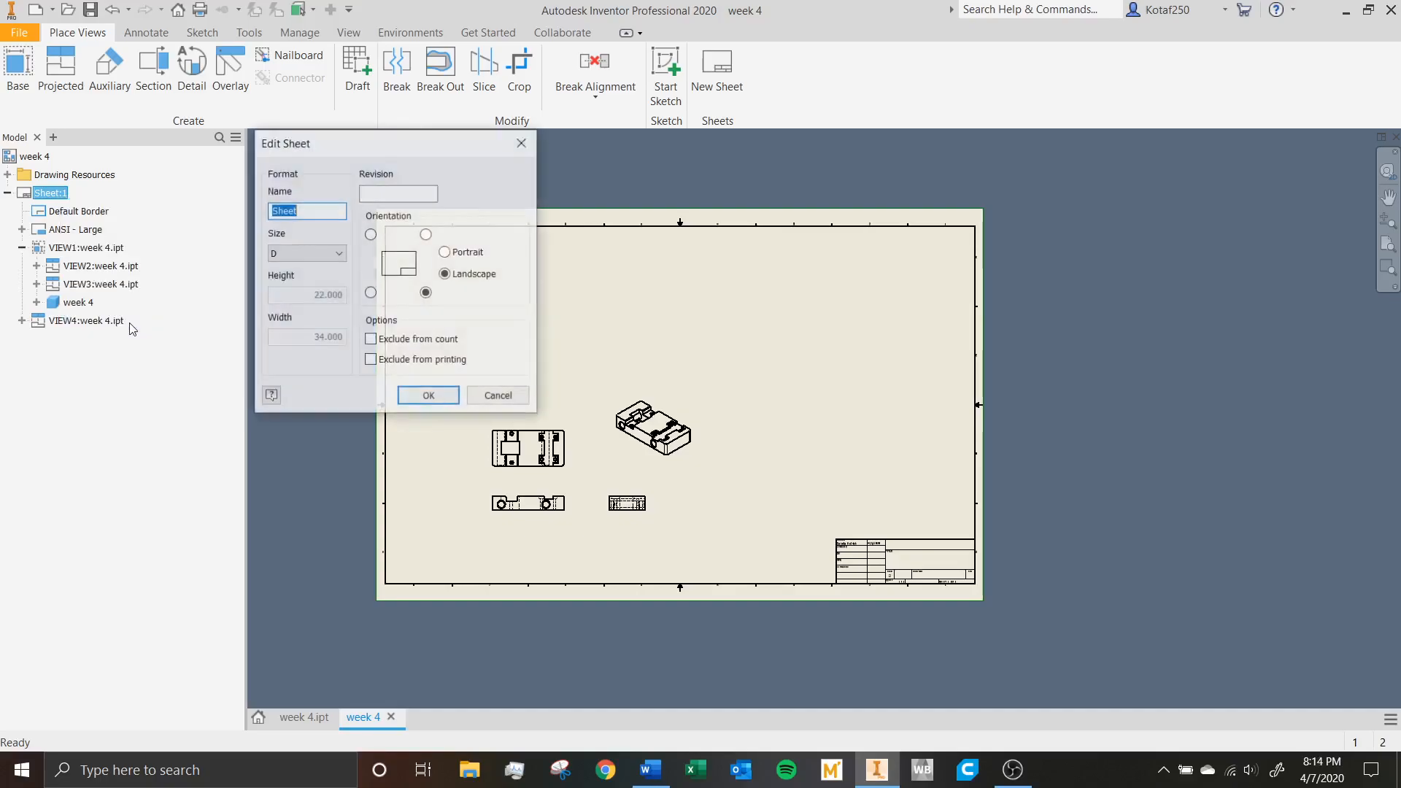
{"action": "left_click_drag", "start_coordinate": [367, 145], "coordinate": [1132, 210]}
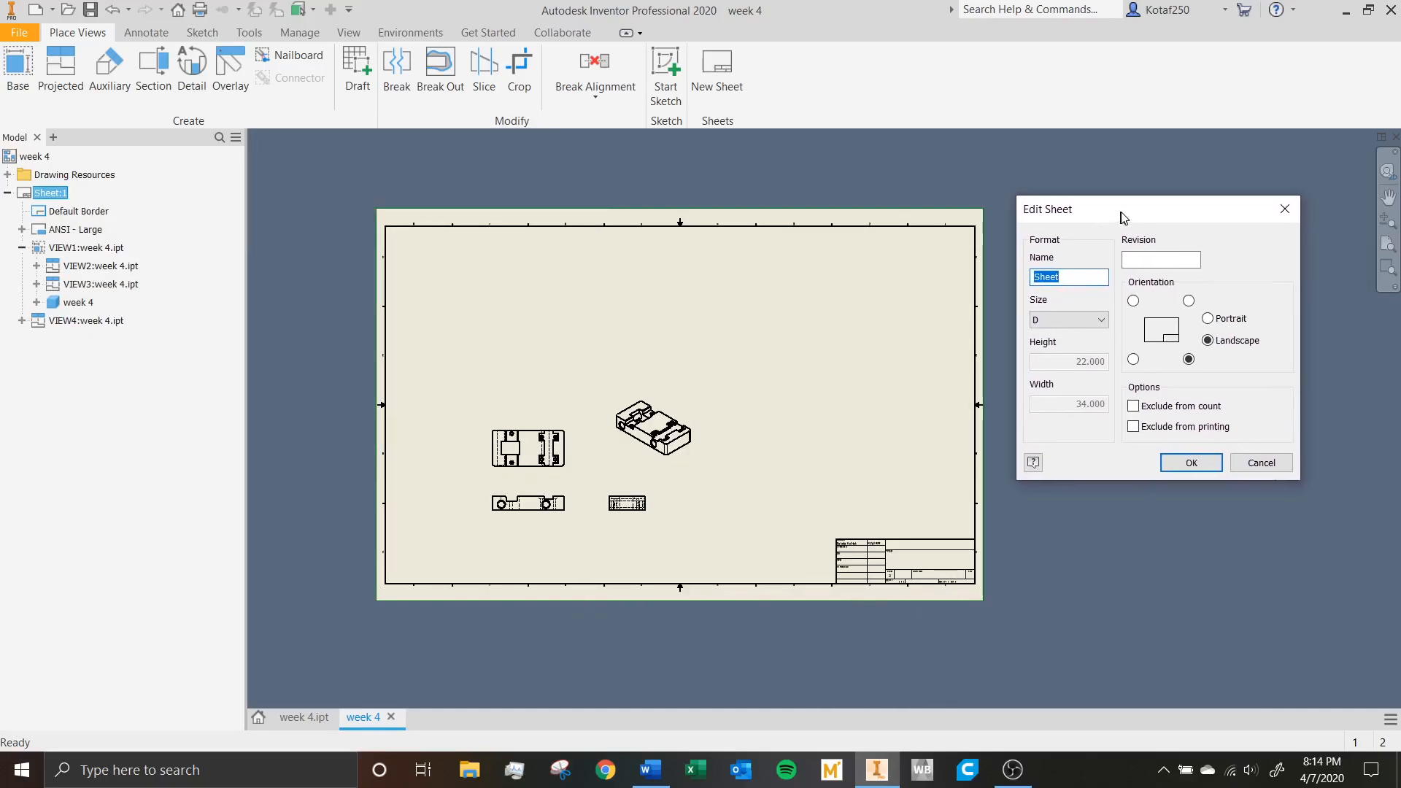
{"action": "left_click", "coordinate": [1070, 281]}
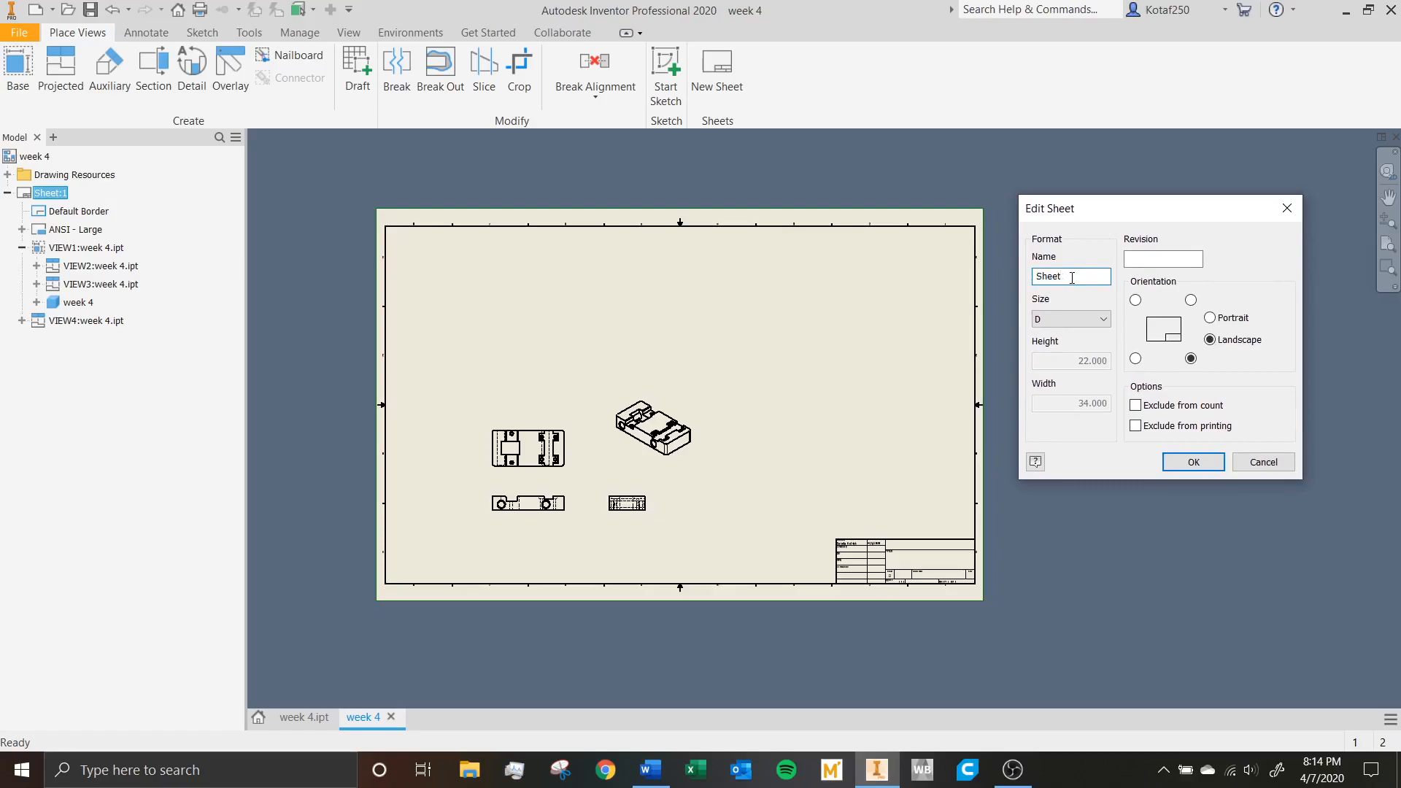
Try the sheet sizes A, B, C and D in turn, and switch back to B.
{"action": "left_click", "coordinate": [1082, 319]}
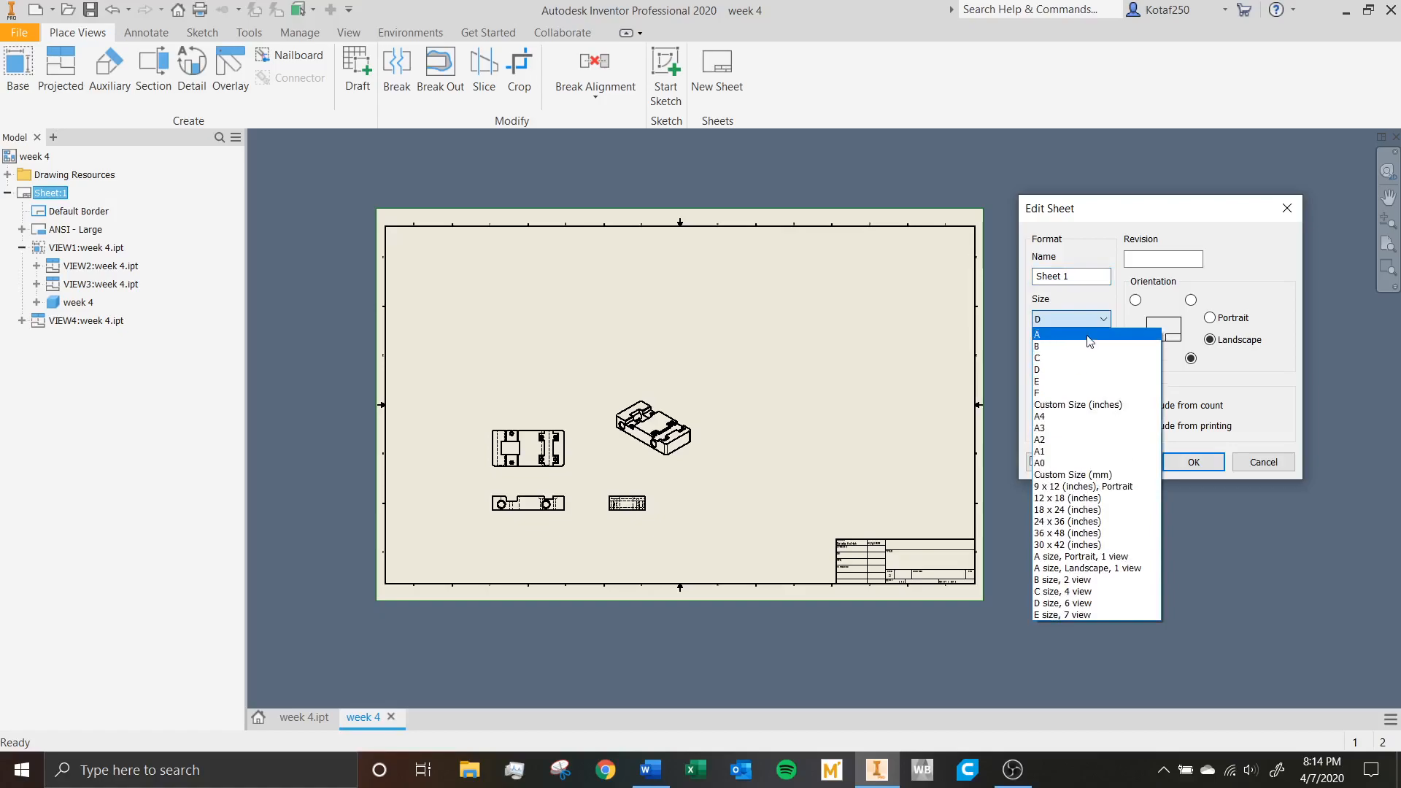
{"action": "left_click", "coordinate": [1081, 334]}
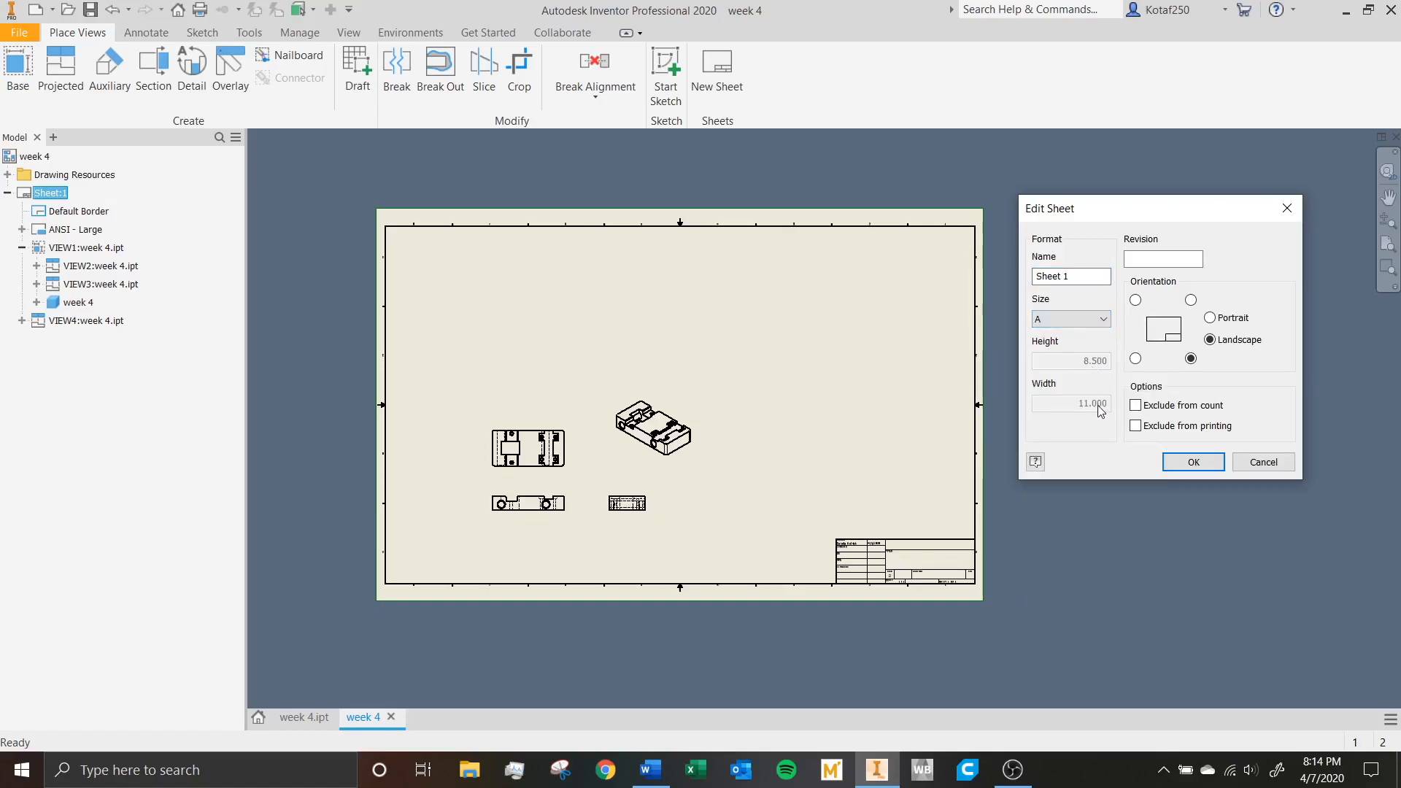
{"action": "left_click", "coordinate": [1083, 321]}
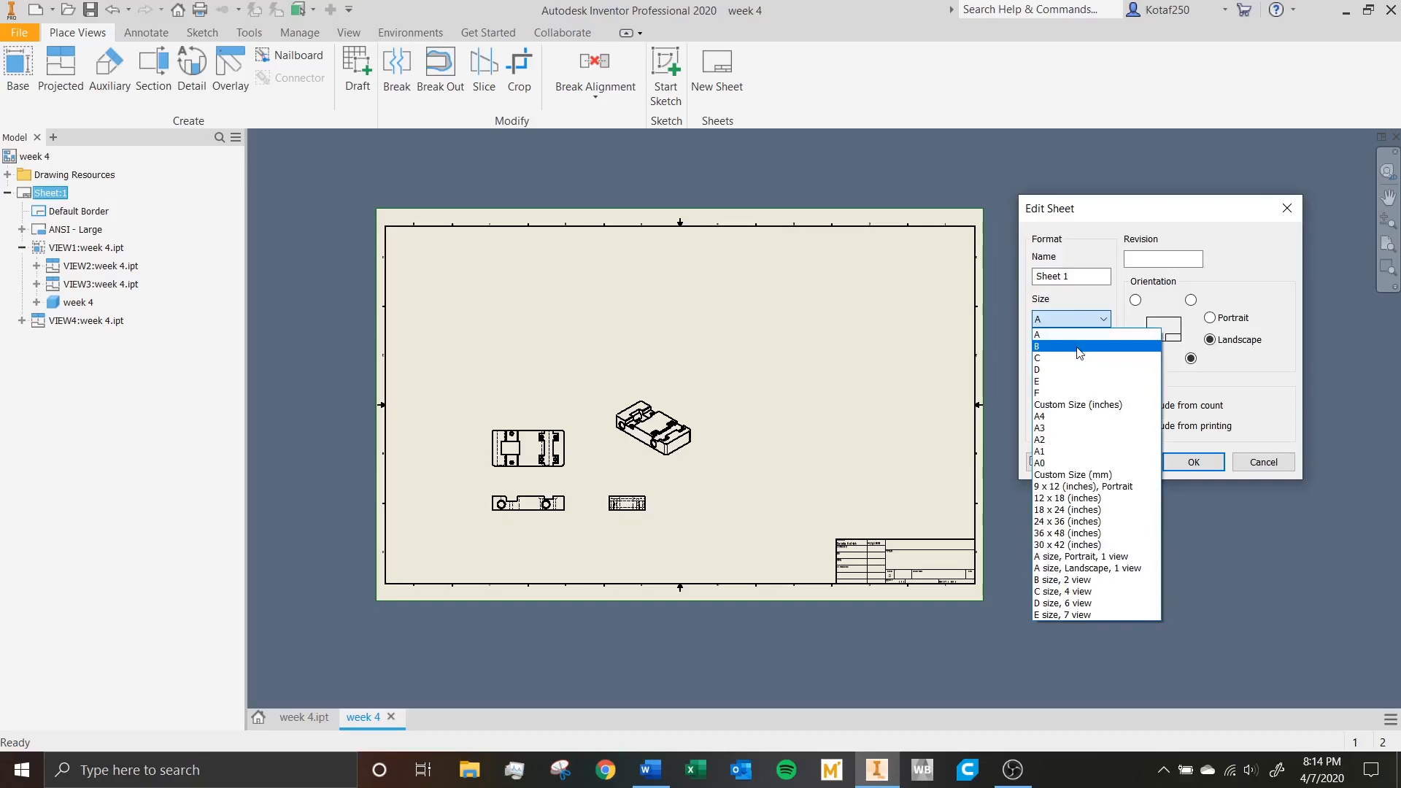
{"action": "left_click", "coordinate": [1083, 347]}
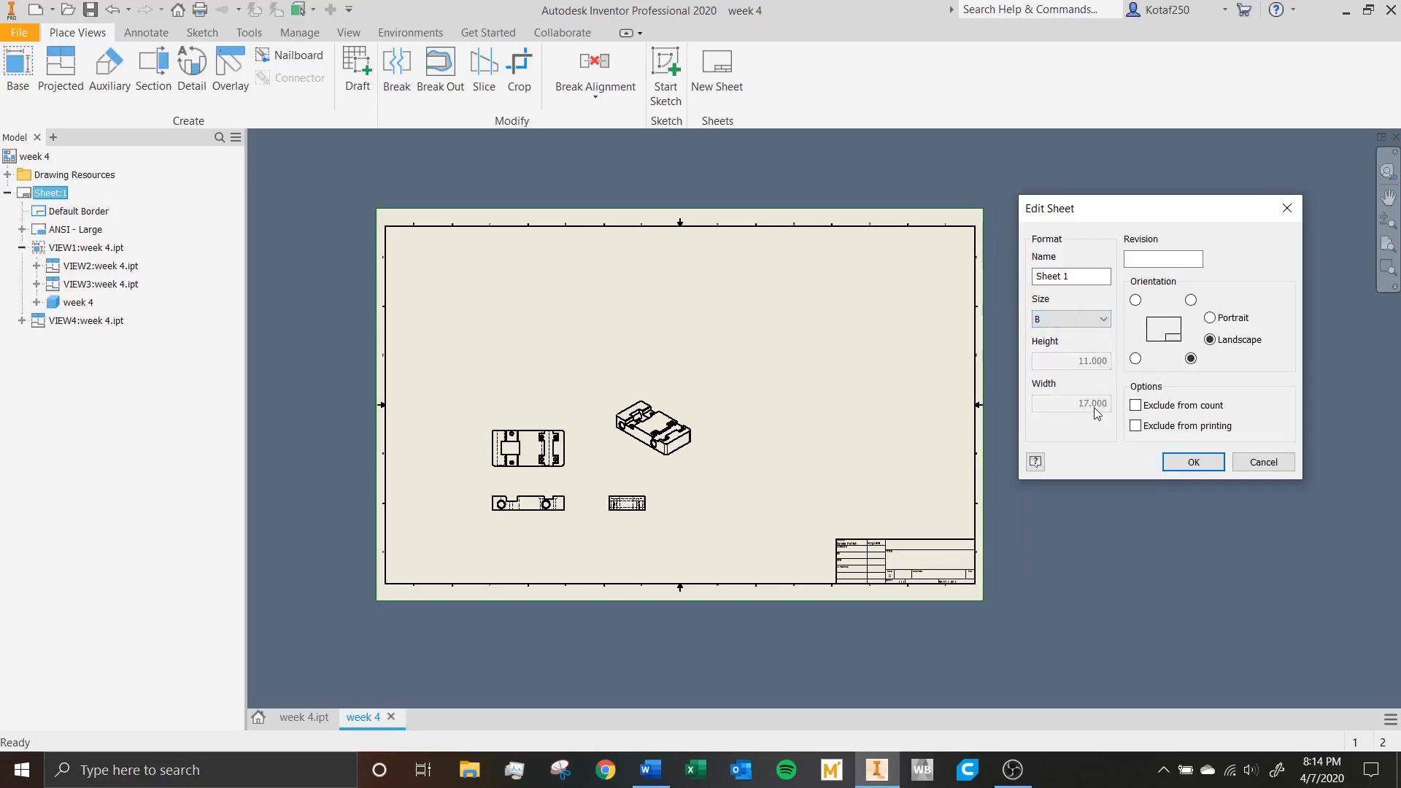
{"action": "left_click", "coordinate": [1089, 324]}
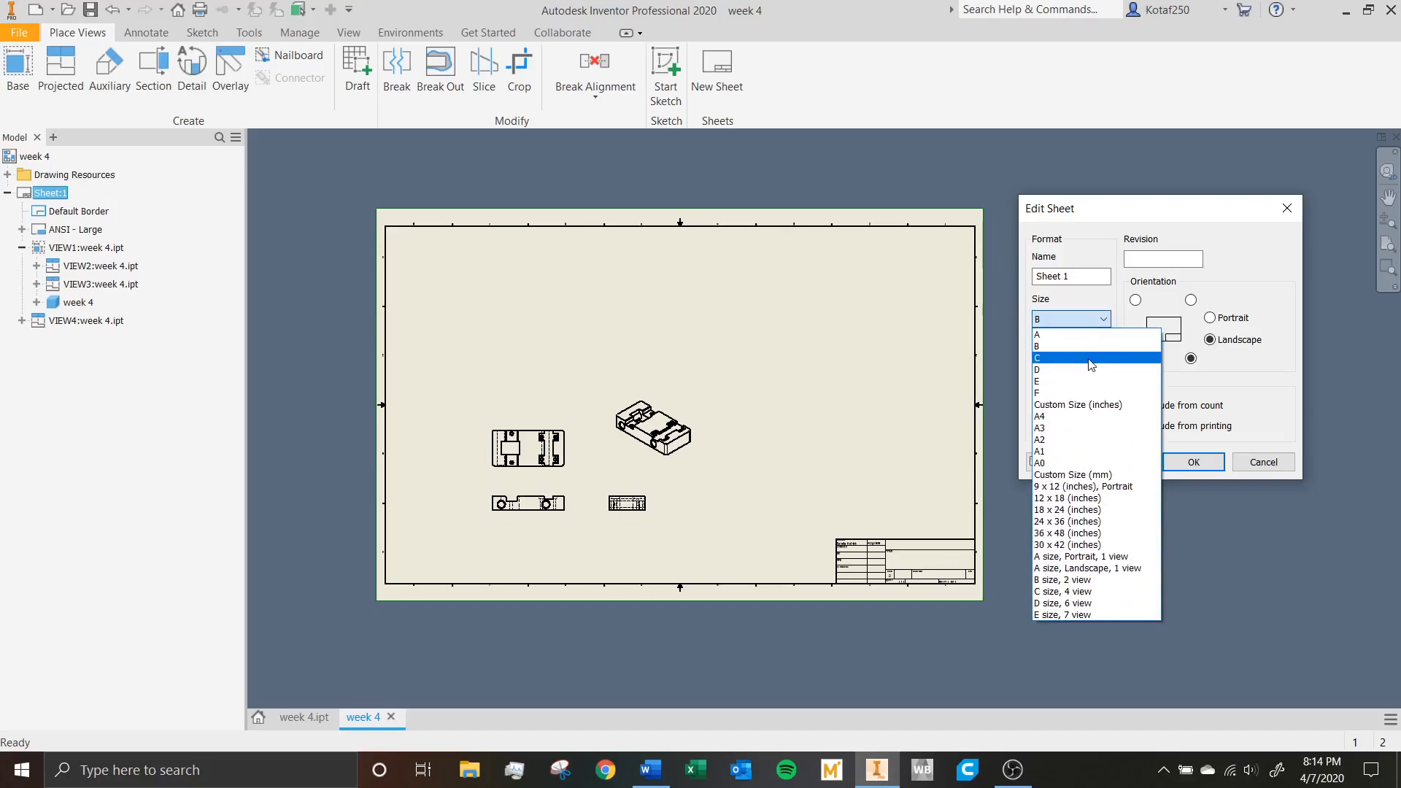
{"action": "left_click", "coordinate": [1087, 359]}
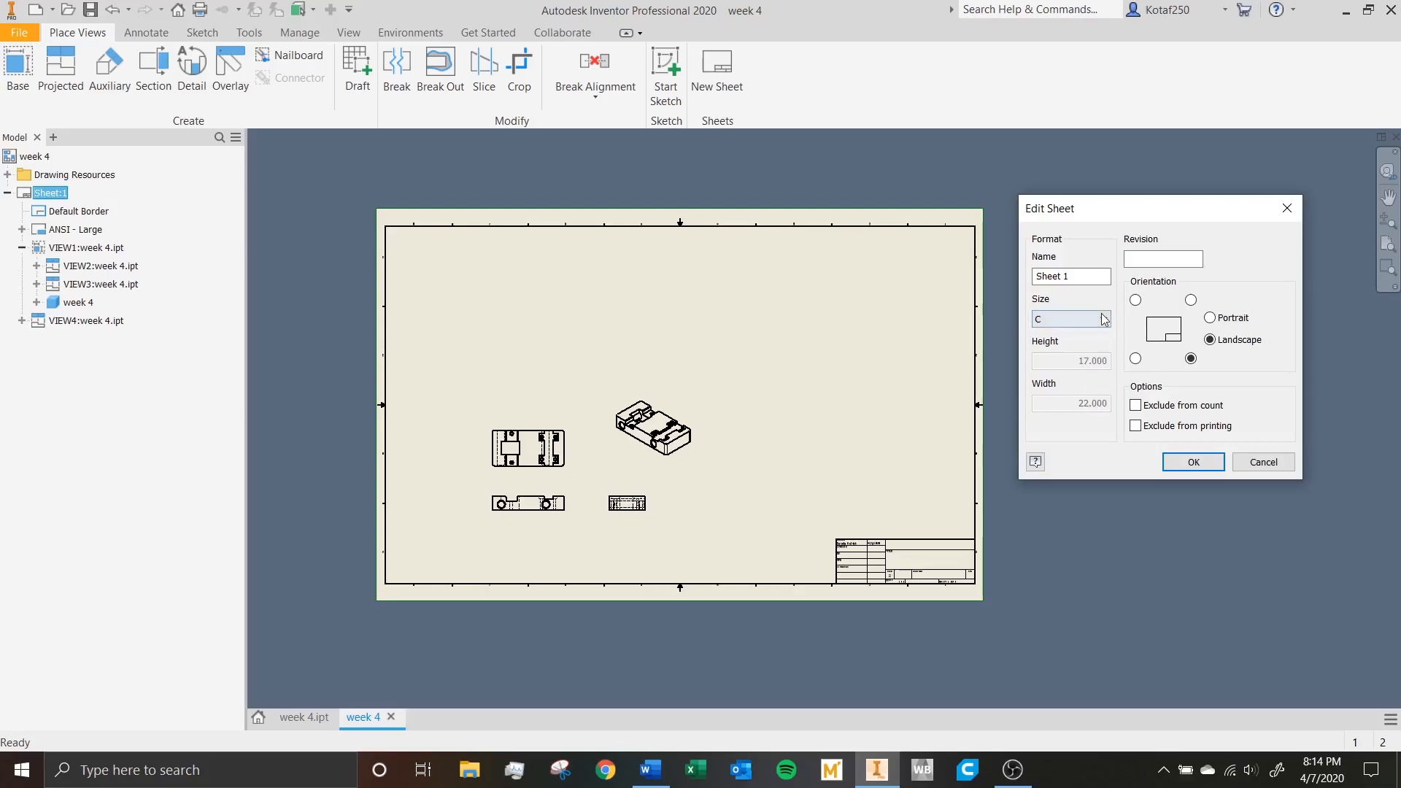
{"action": "left_click", "coordinate": [1104, 320]}
{"action": "left_click", "coordinate": [1094, 374]}
{"action": "left_click", "coordinate": [1096, 321]}
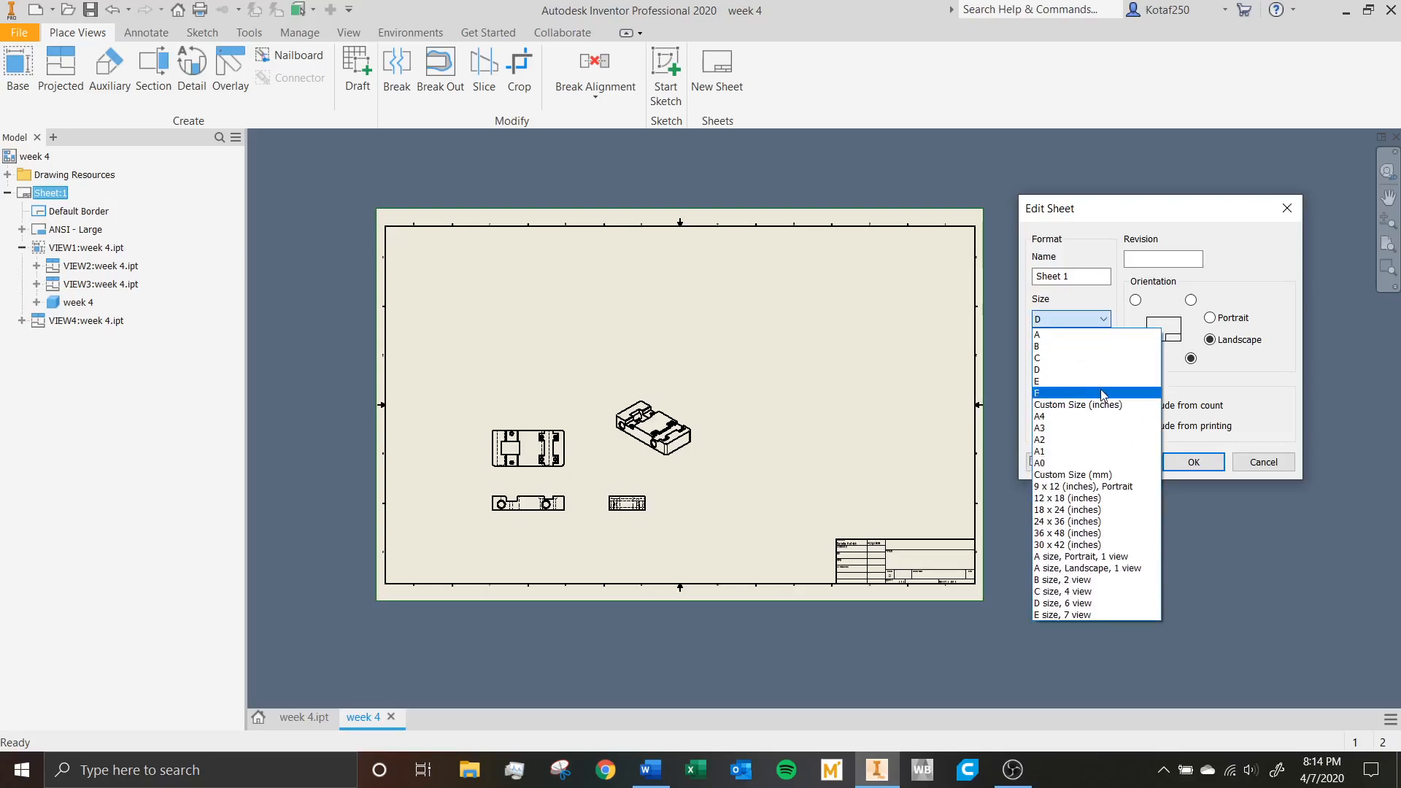
{"action": "left_click", "coordinate": [1069, 346]}
Set the sheet size to A and apply the sheet settings.
{"action": "left_click", "coordinate": [1064, 320]}
{"action": "left_click", "coordinate": [1055, 335]}
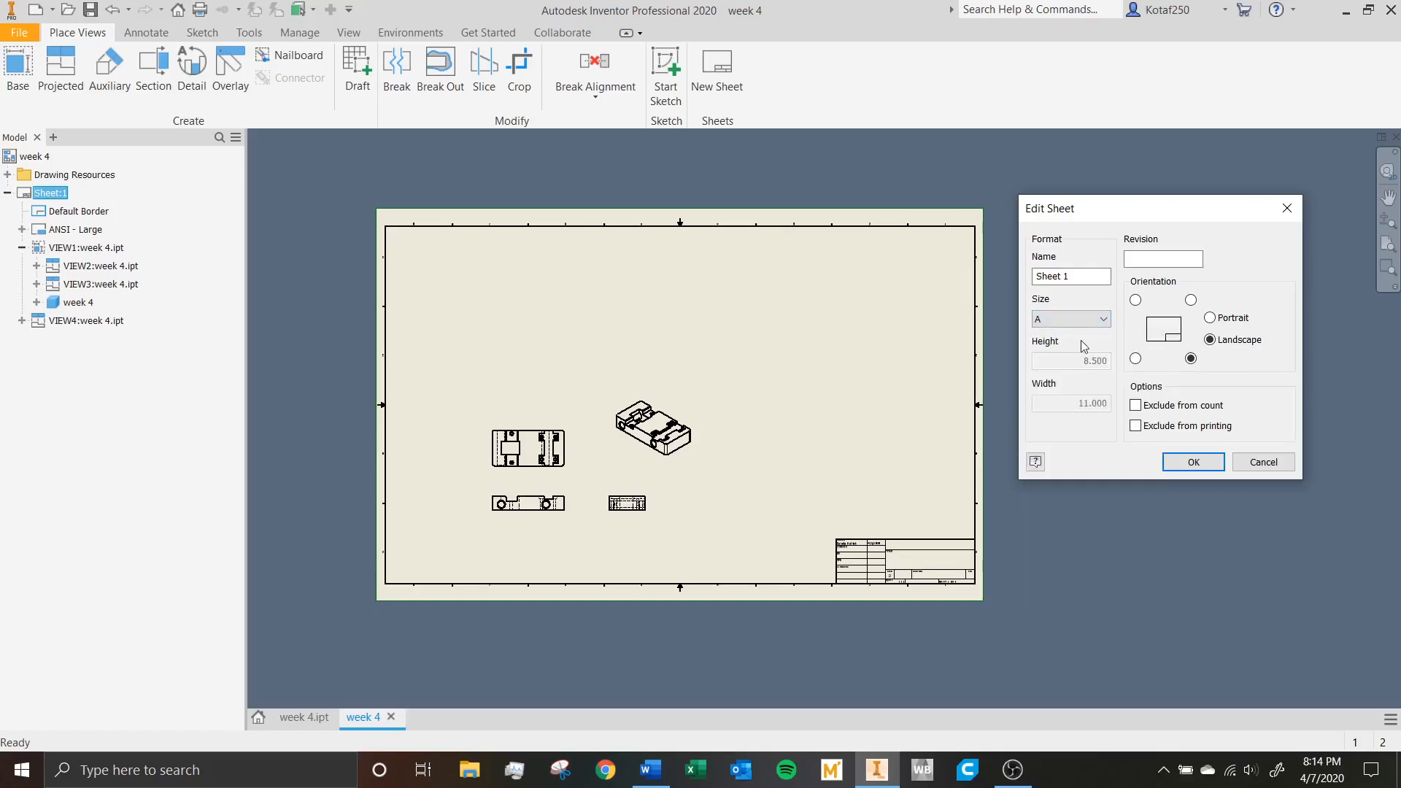
{"action": "left_click", "coordinate": [1194, 462]}
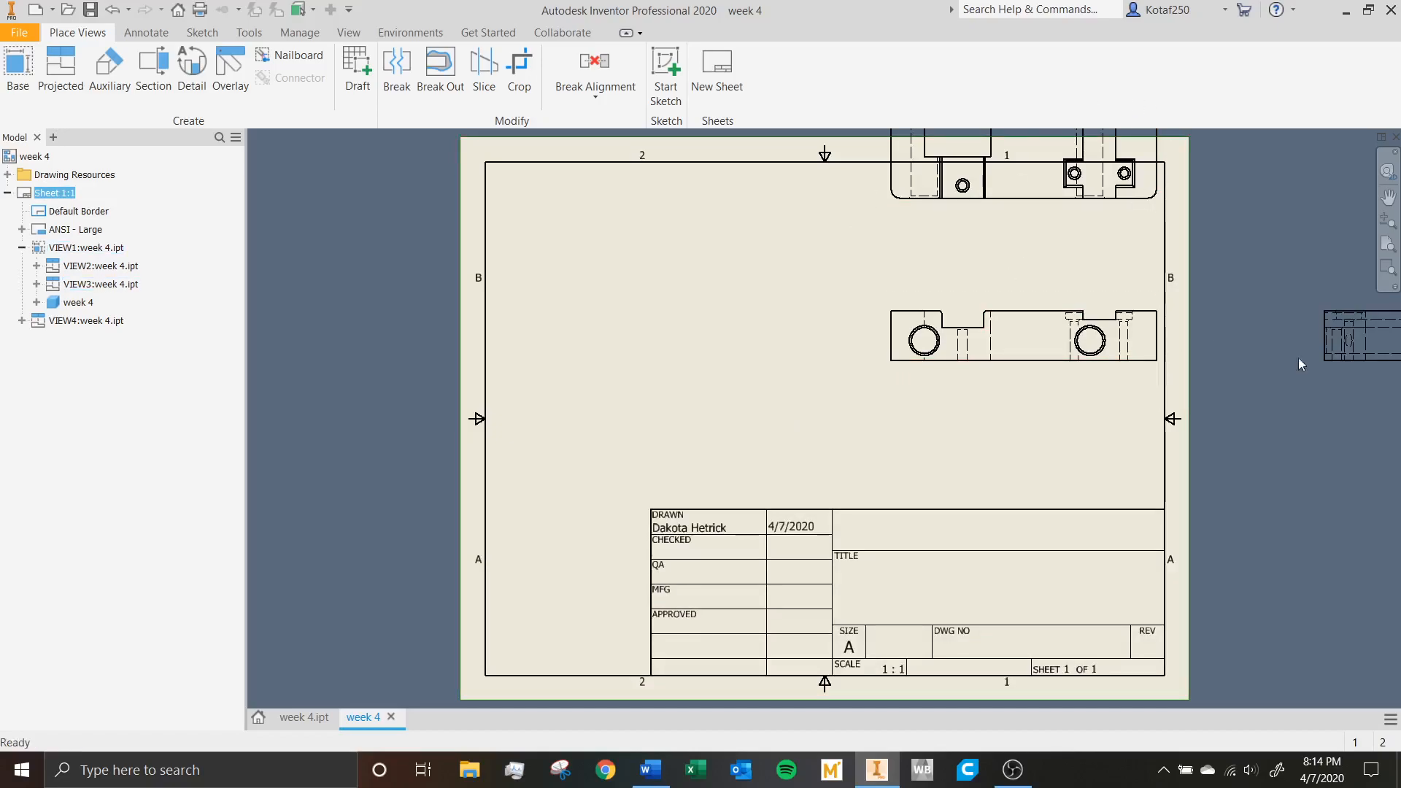
Move the front view above the title block, the top view directly over it and the side view close beside it.
{"action": "mouse_move", "coordinate": [1005, 298]}
{"action": "left_mouse_down"}
{"action": "mouse_move", "coordinate": [932, 301]}
{"action": "mouse_move", "coordinate": [612, 424]}
{"action": "mouse_move", "coordinate": [634, 416]}
{"action": "left_mouse_up"}
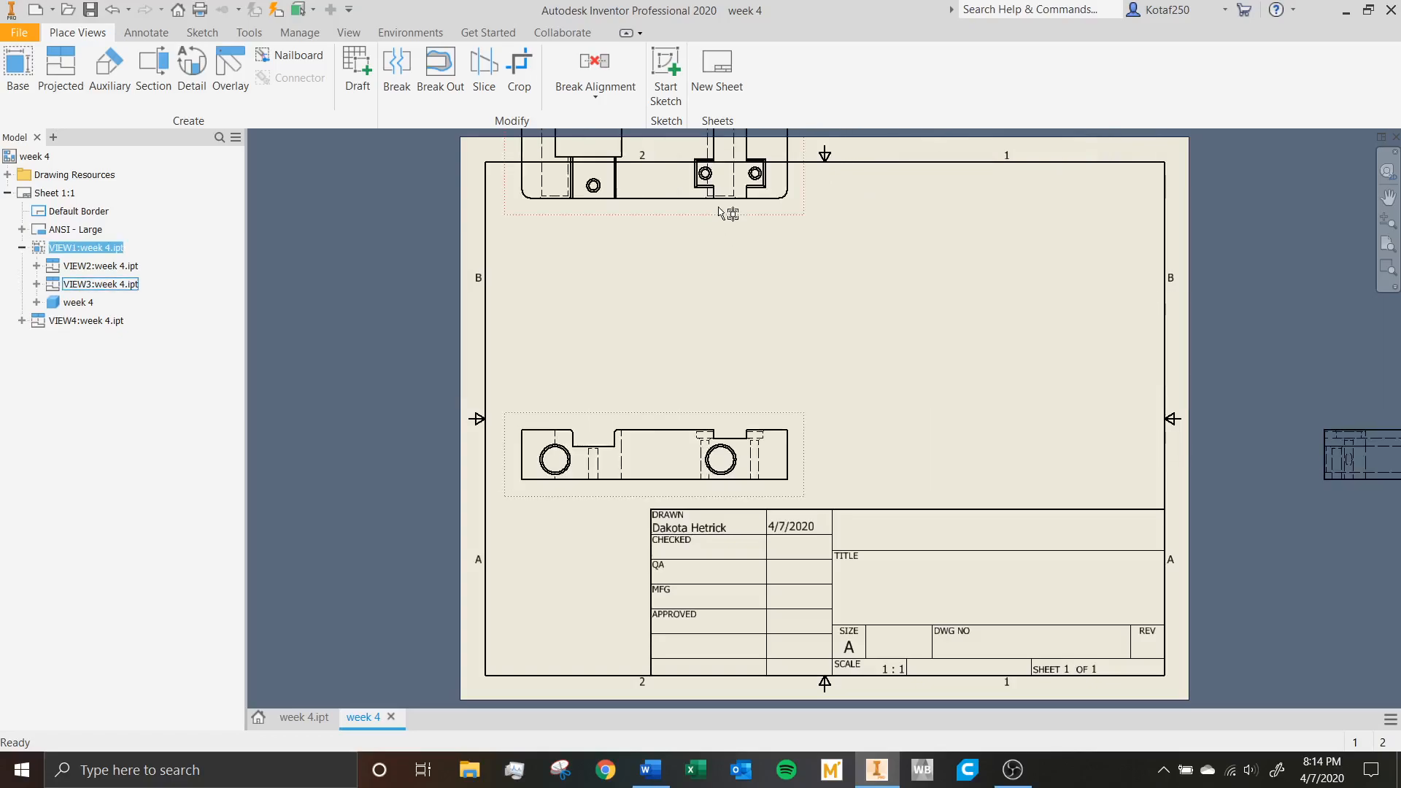
{"action": "left_click_drag", "start_coordinate": [725, 221], "coordinate": [725, 398]}
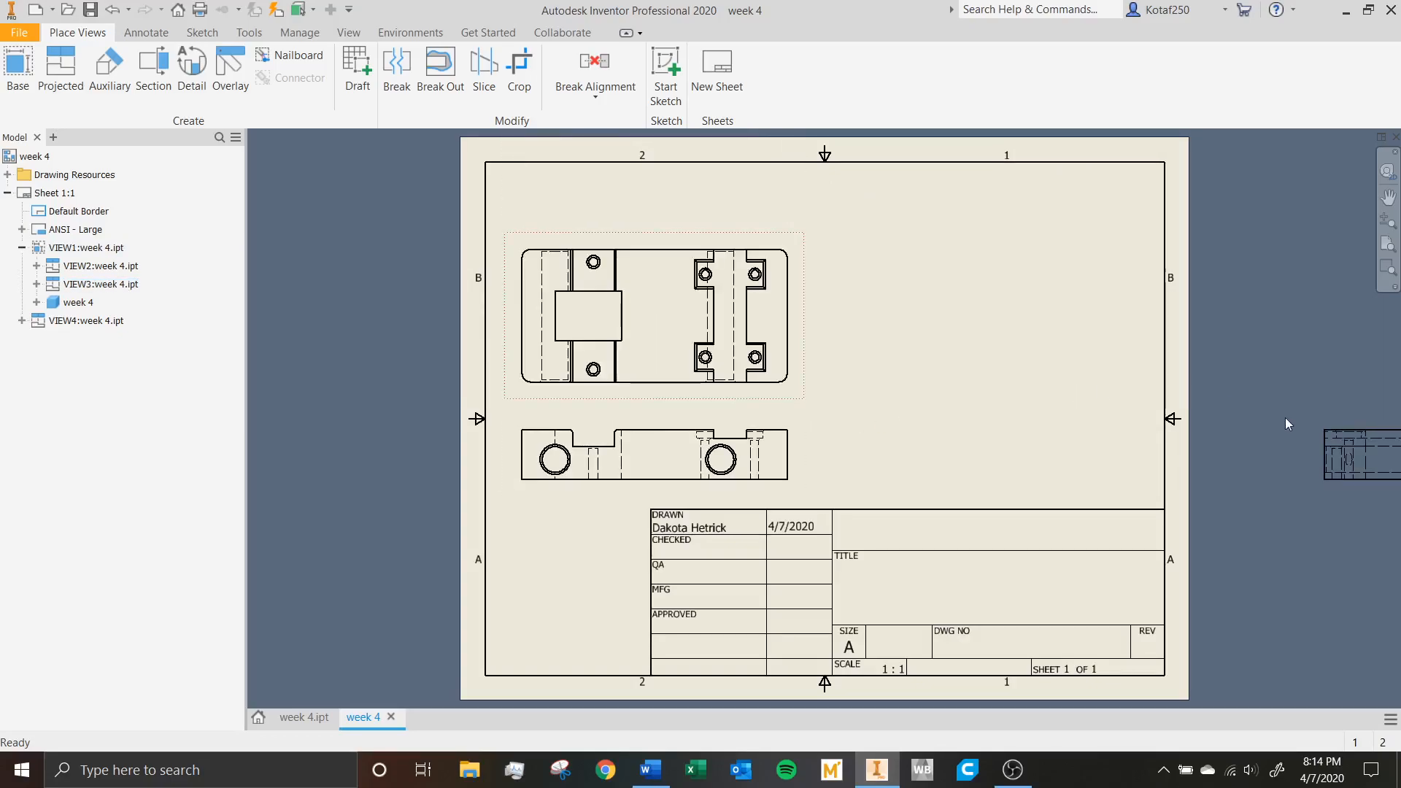
{"action": "left_click_drag", "start_coordinate": [1326, 425], "coordinate": [868, 423]}
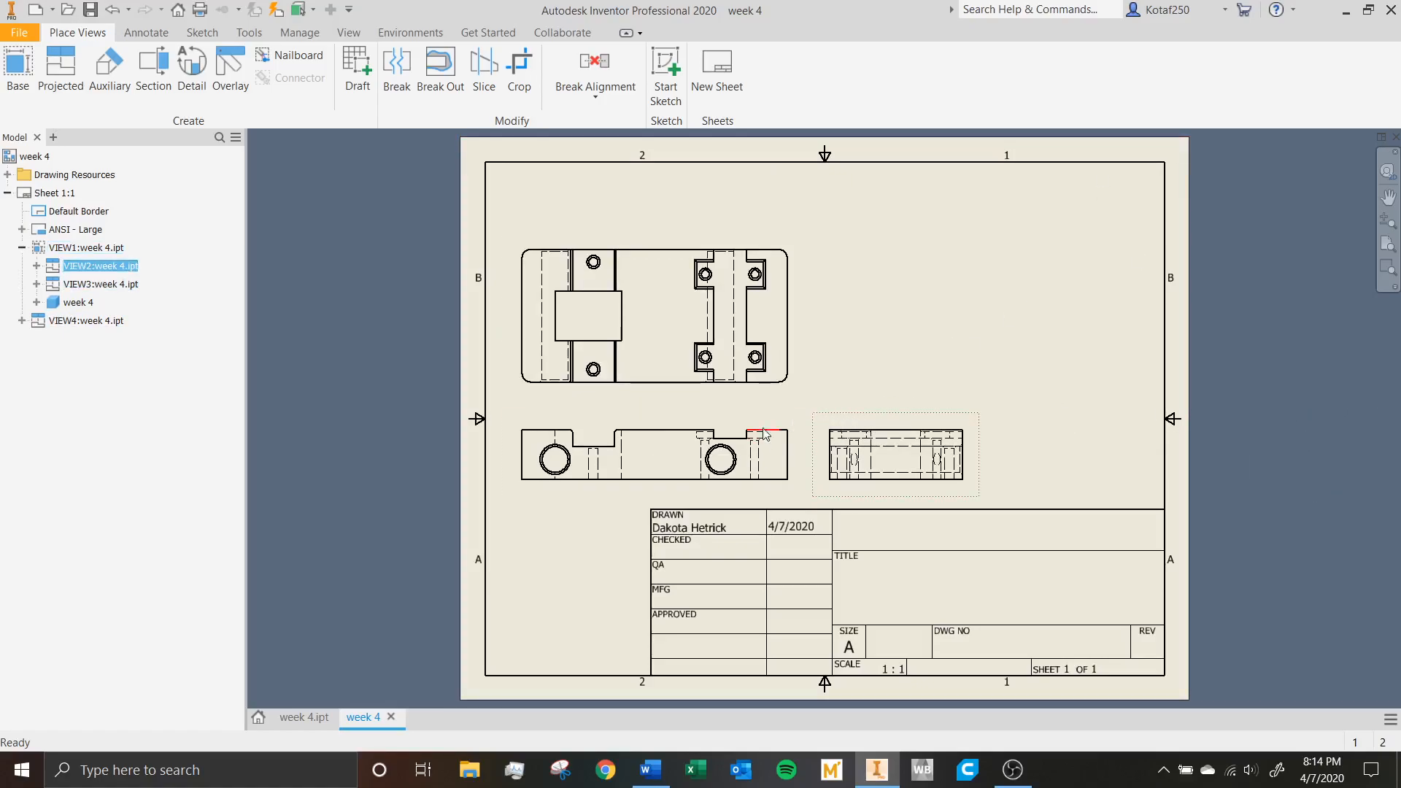
{"action": "mouse_move", "coordinate": [772, 422]}
{"action": "left_mouse_down"}
{"action": "mouse_move", "coordinate": [554, 438]}
{"action": "mouse_move", "coordinate": [730, 467]}
{"action": "mouse_move", "coordinate": [797, 403]}
{"action": "mouse_move", "coordinate": [642, 496]}
{"action": "mouse_move", "coordinate": [759, 474]}
{"action": "mouse_move", "coordinate": [570, 438]}
{"action": "mouse_move", "coordinate": [759, 425]}
{"action": "mouse_move", "coordinate": [790, 397]}
{"action": "mouse_move", "coordinate": [484, 453]}
{"action": "mouse_move", "coordinate": [795, 418]}
{"action": "mouse_move", "coordinate": [781, 414]}
{"action": "left_mouse_up"}
Move the isometric view onto the sheet, above the side view and beside the top view.
{"action": "scroll", "coordinate": [948, 361], "scroll_direction": "up", "scroll_amount": 3}
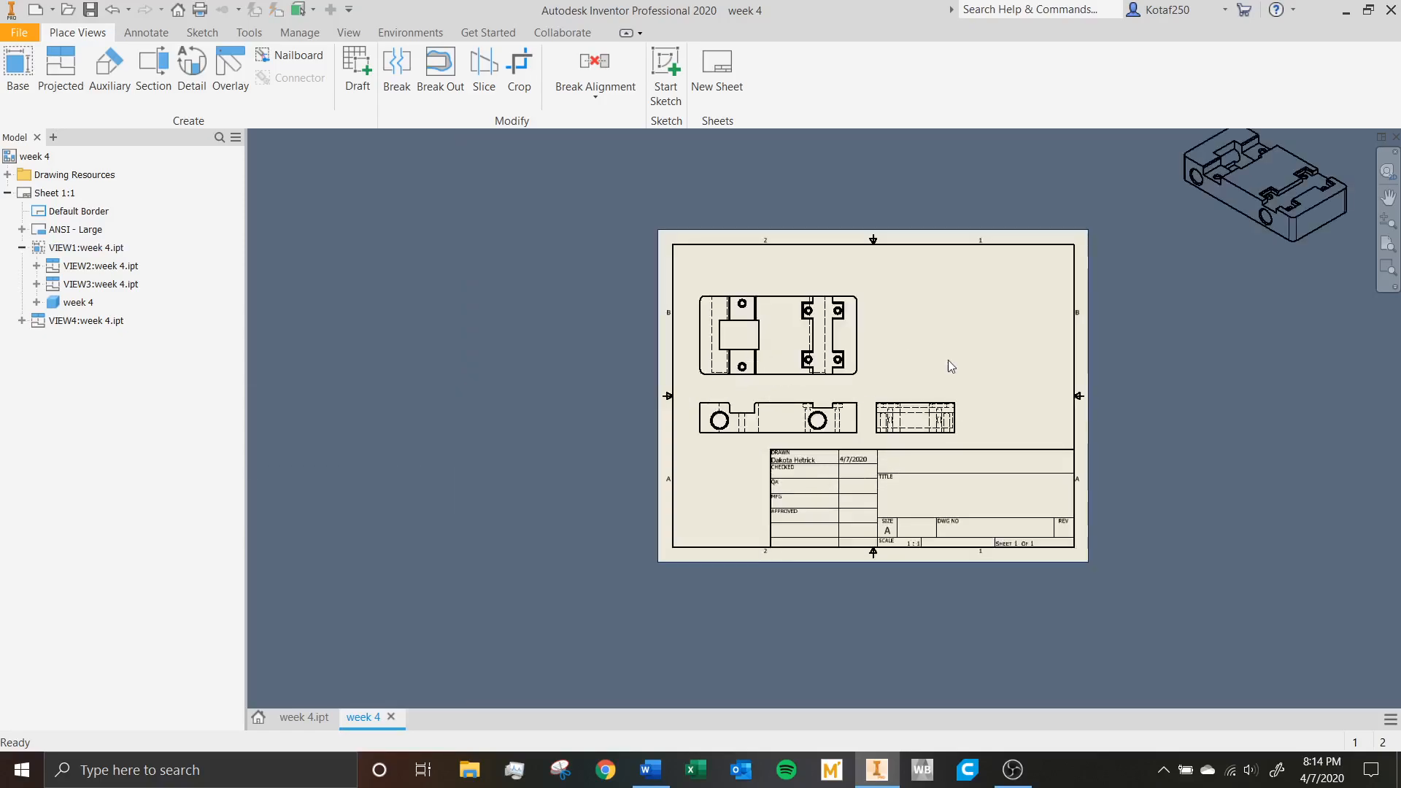
{"action": "scroll", "coordinate": [944, 356], "scroll_direction": "up", "scroll_amount": 3}
{"action": "left_click_drag", "start_coordinate": [1180, 208], "coordinate": [1012, 285]}
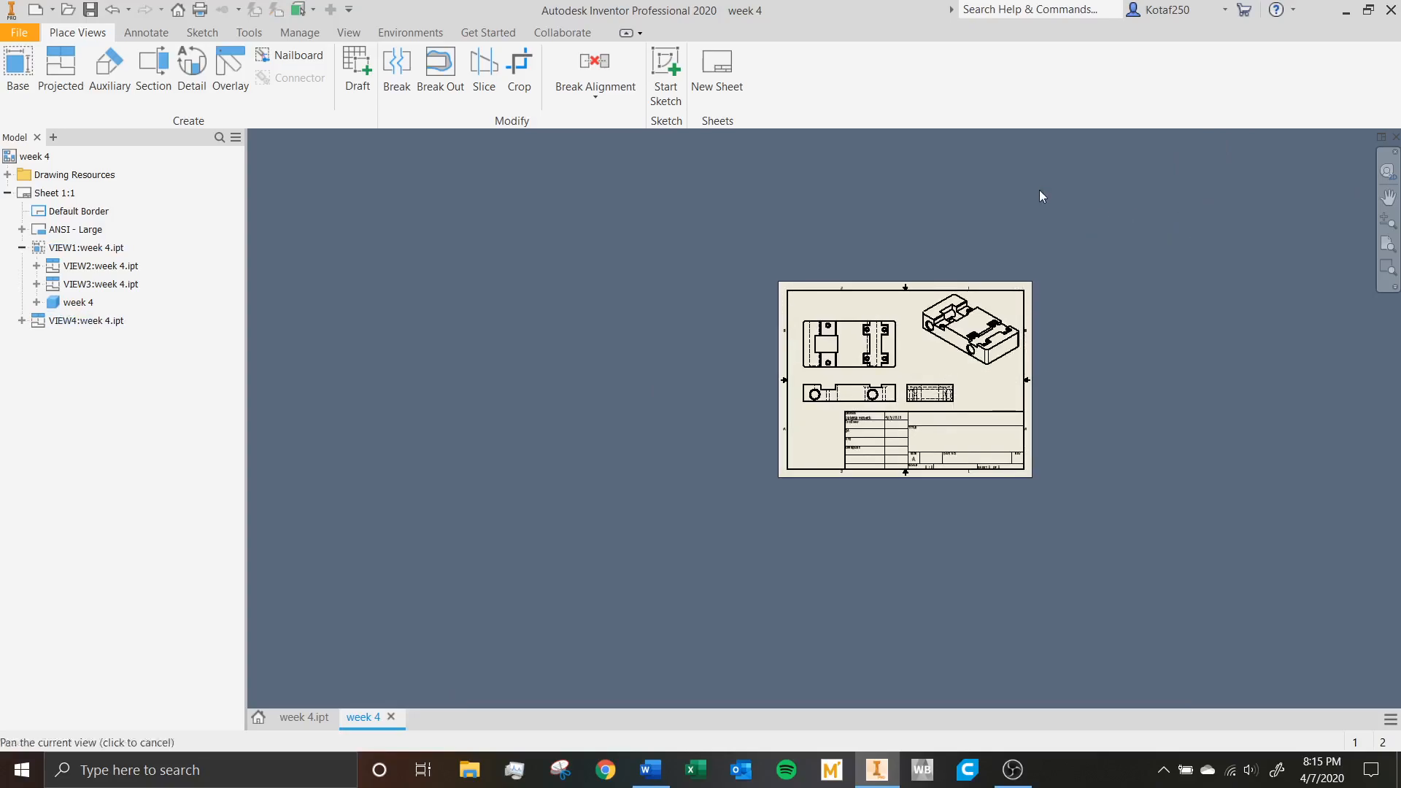
{"action": "key", "text": "Home"}
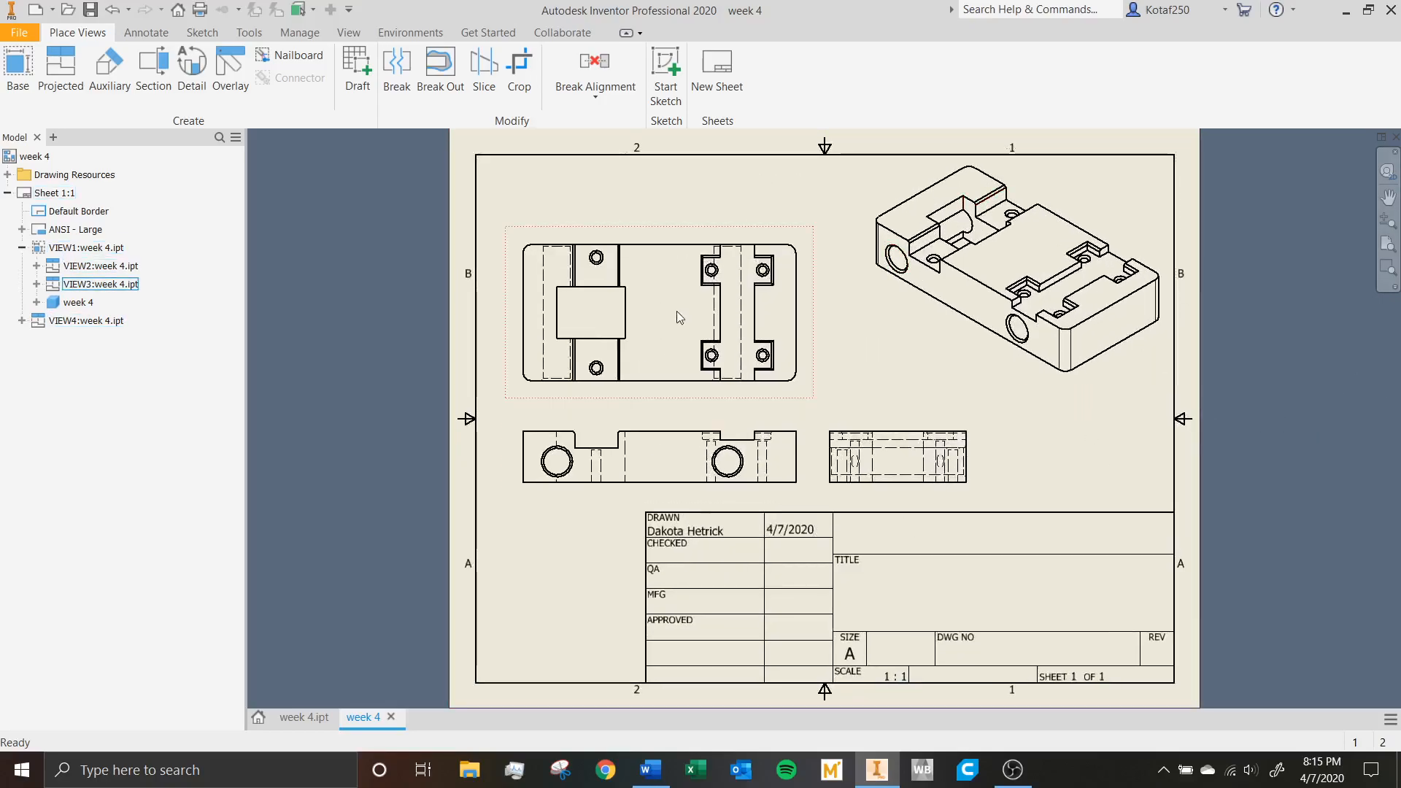
{"action": "scroll", "coordinate": [886, 467], "scroll_direction": "down", "scroll_amount": 2}
{"action": "scroll", "coordinate": [887, 467], "scroll_direction": "up", "scroll_amount": 5}
{"action": "middle_click_drag", "start_coordinate": [878, 343], "coordinate": [879, 343]}
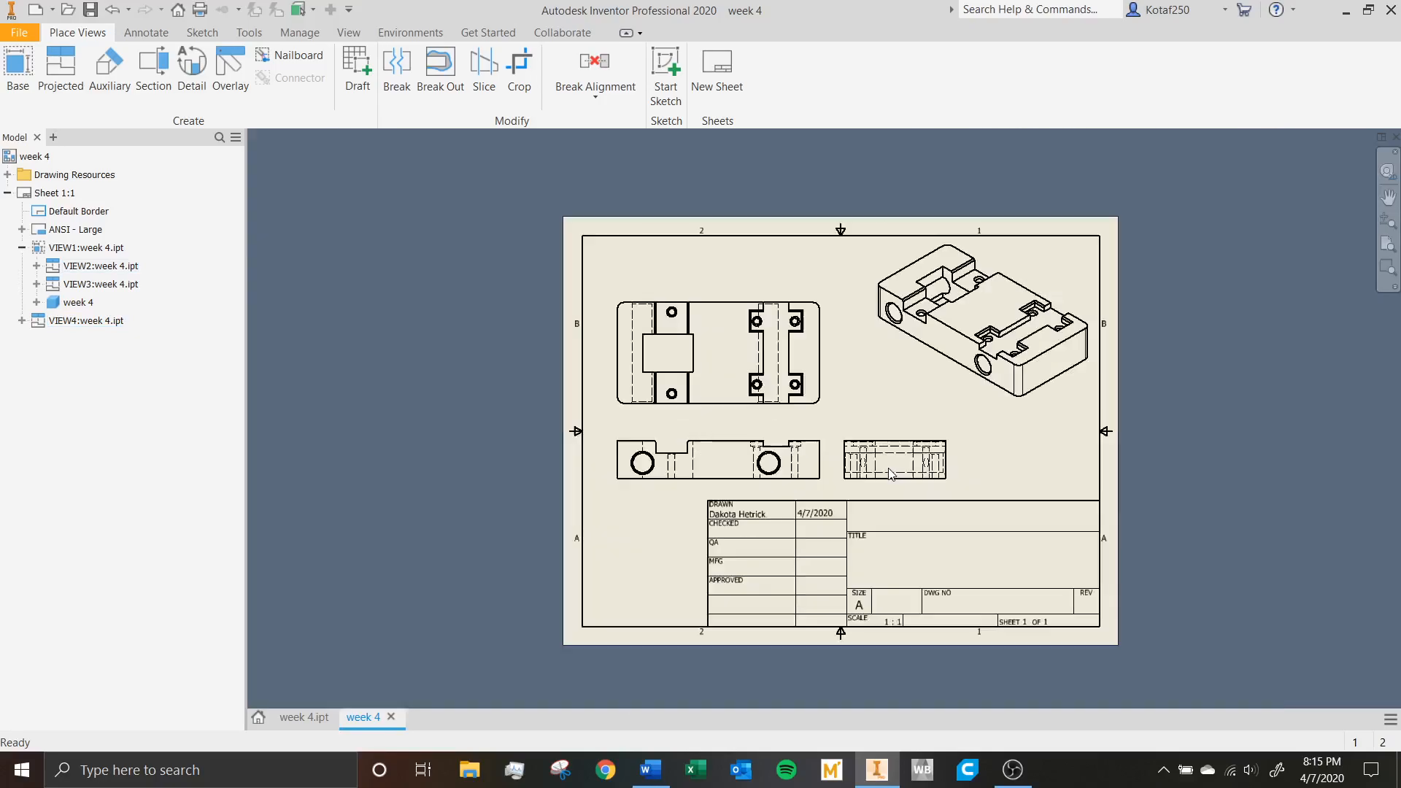
{"action": "scroll", "coordinate": [879, 343], "scroll_direction": "down", "scroll_amount": 2}
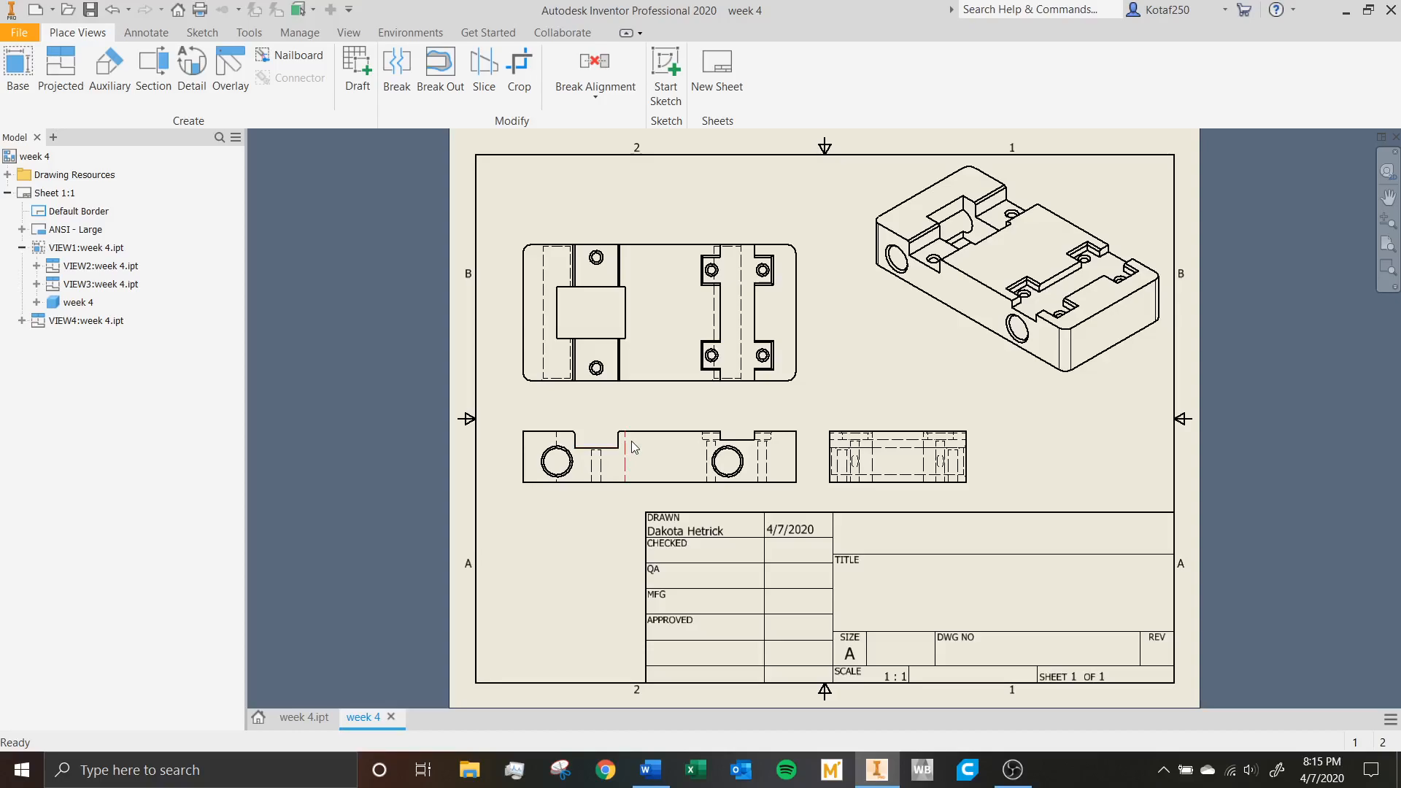
{"action": "right_click", "coordinate": [810, 235]}
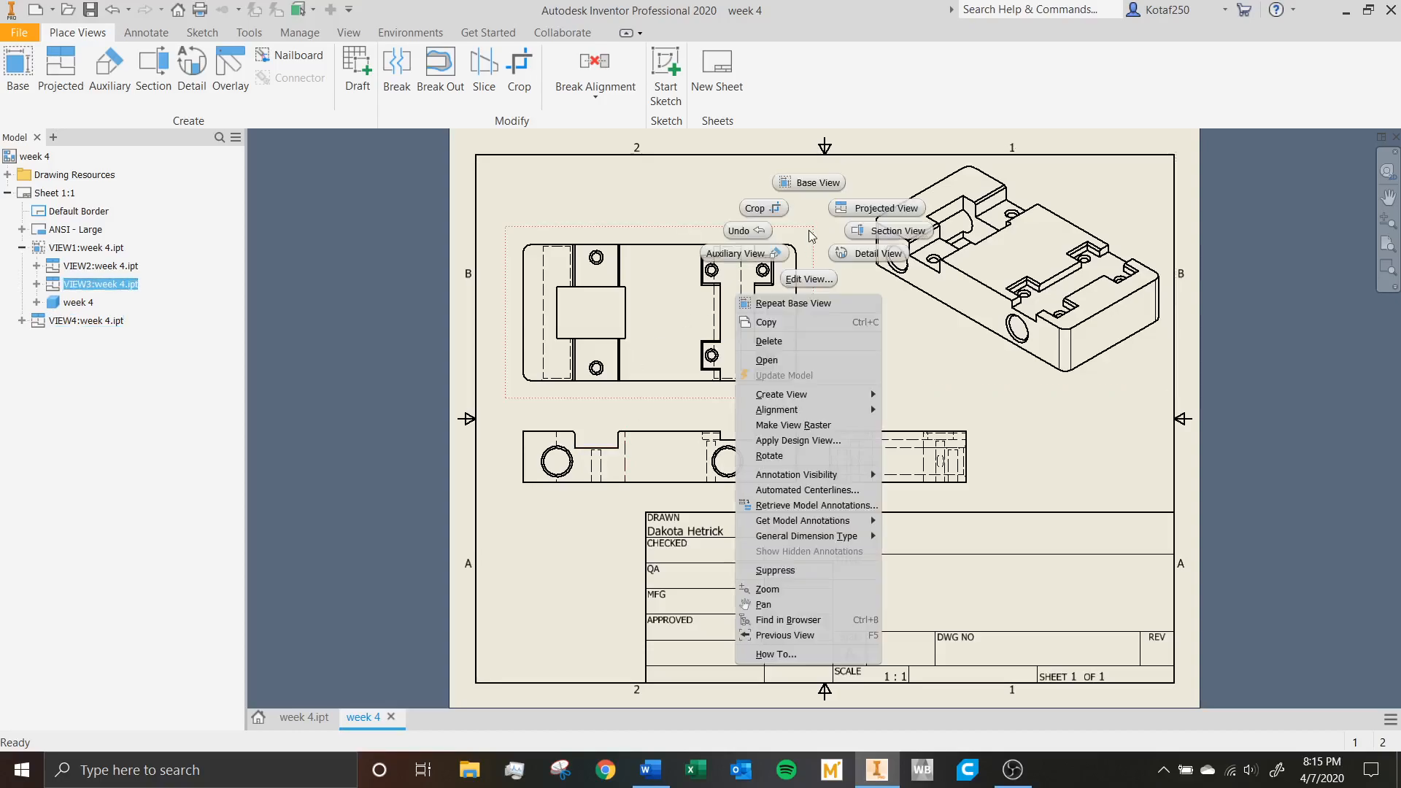
{"action": "left_click", "coordinate": [817, 279]}
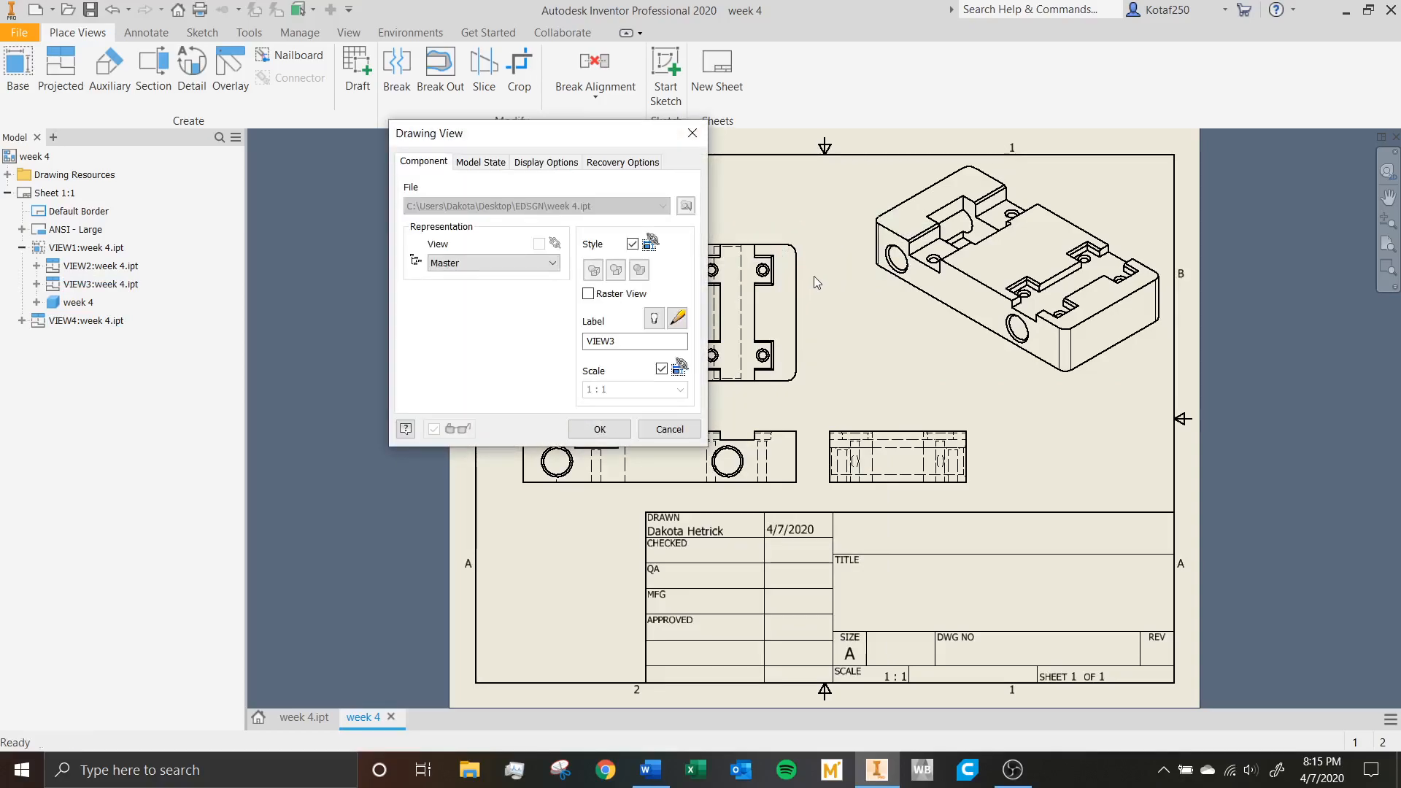
{"action": "left_click", "coordinate": [669, 430]}
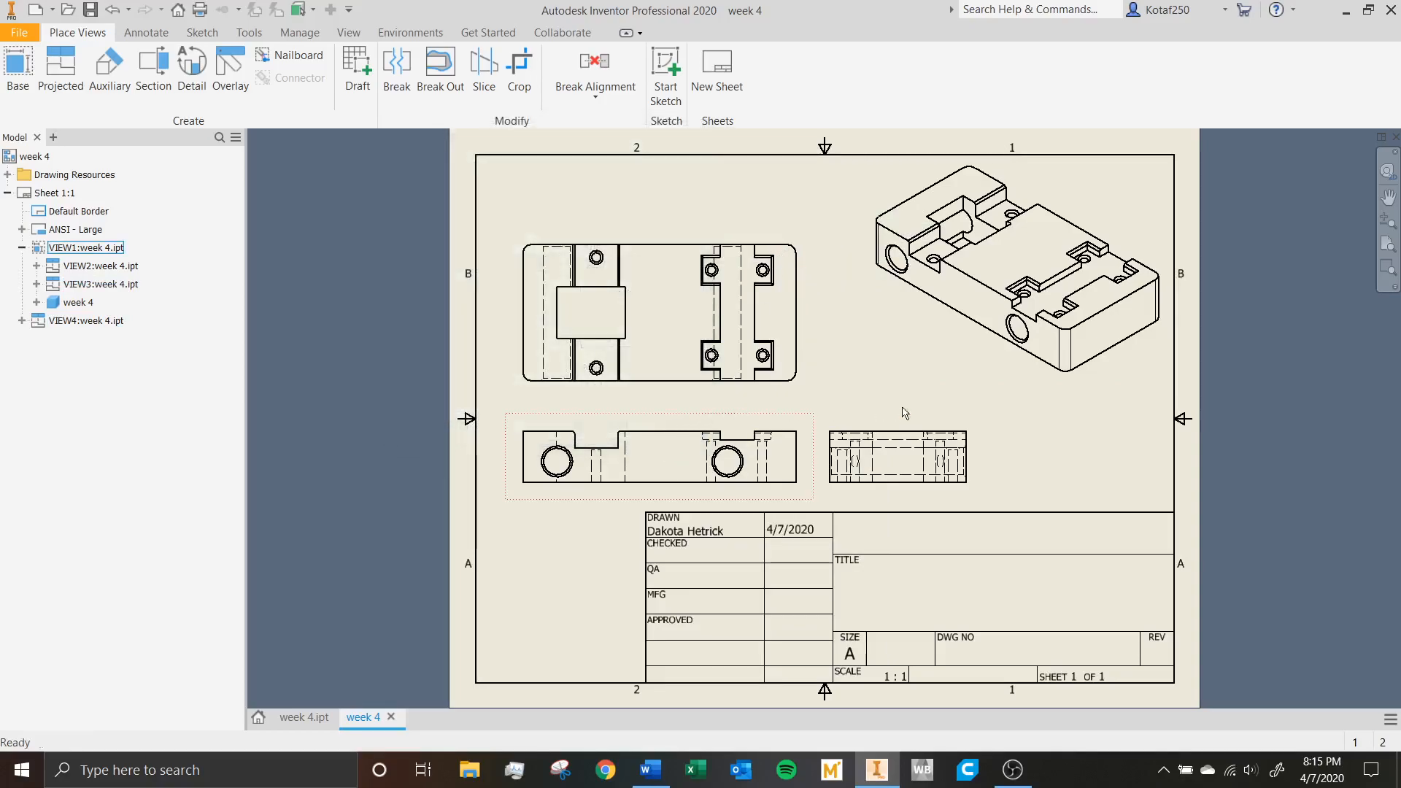
Delete the front view together with its dependent top and side views, and delete the isometric view, leaving the sheet without views.
{"action": "left_click_drag", "start_coordinate": [1077, 247], "coordinate": [635, 456]}
{"action": "left_click", "coordinate": [753, 409]}
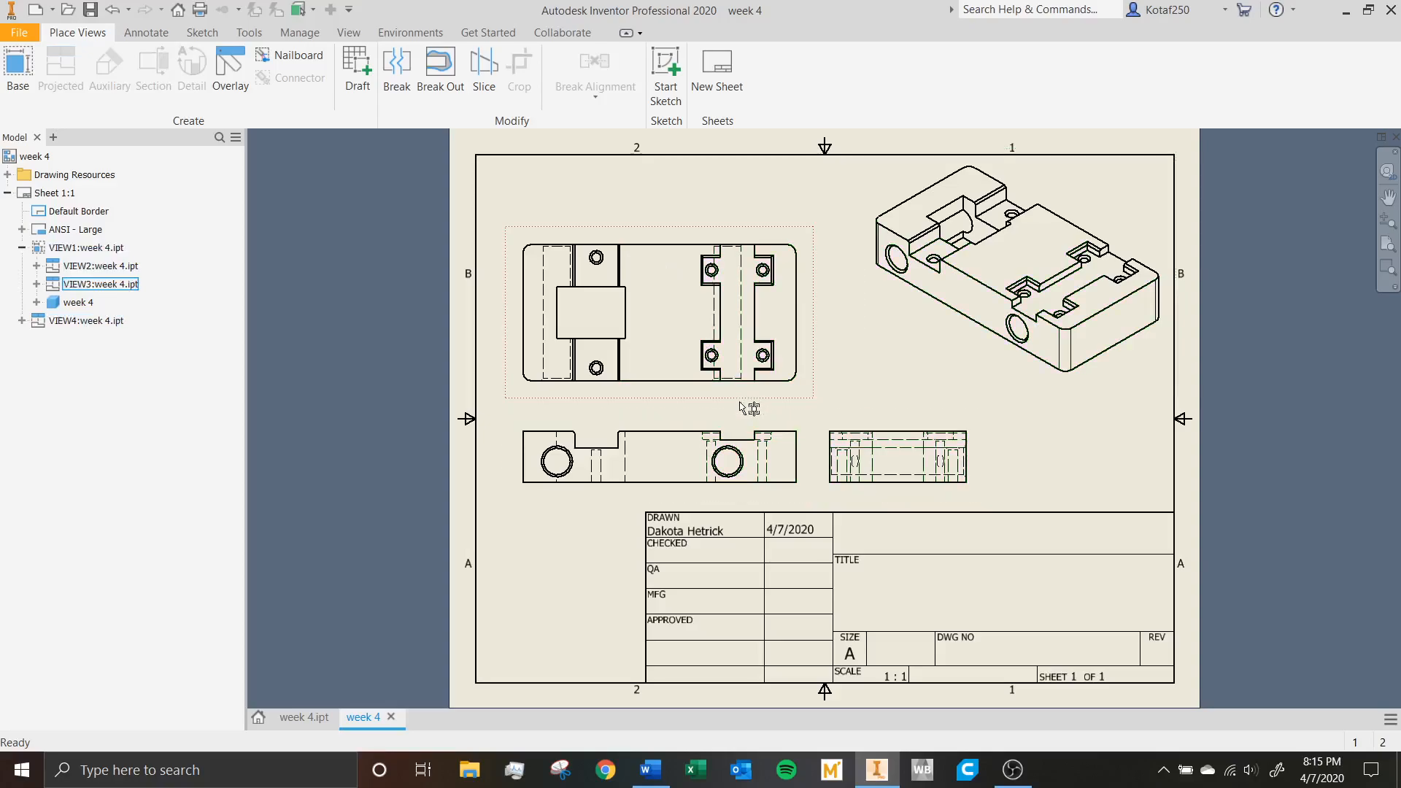
{"action": "right_click", "coordinate": [756, 409]}
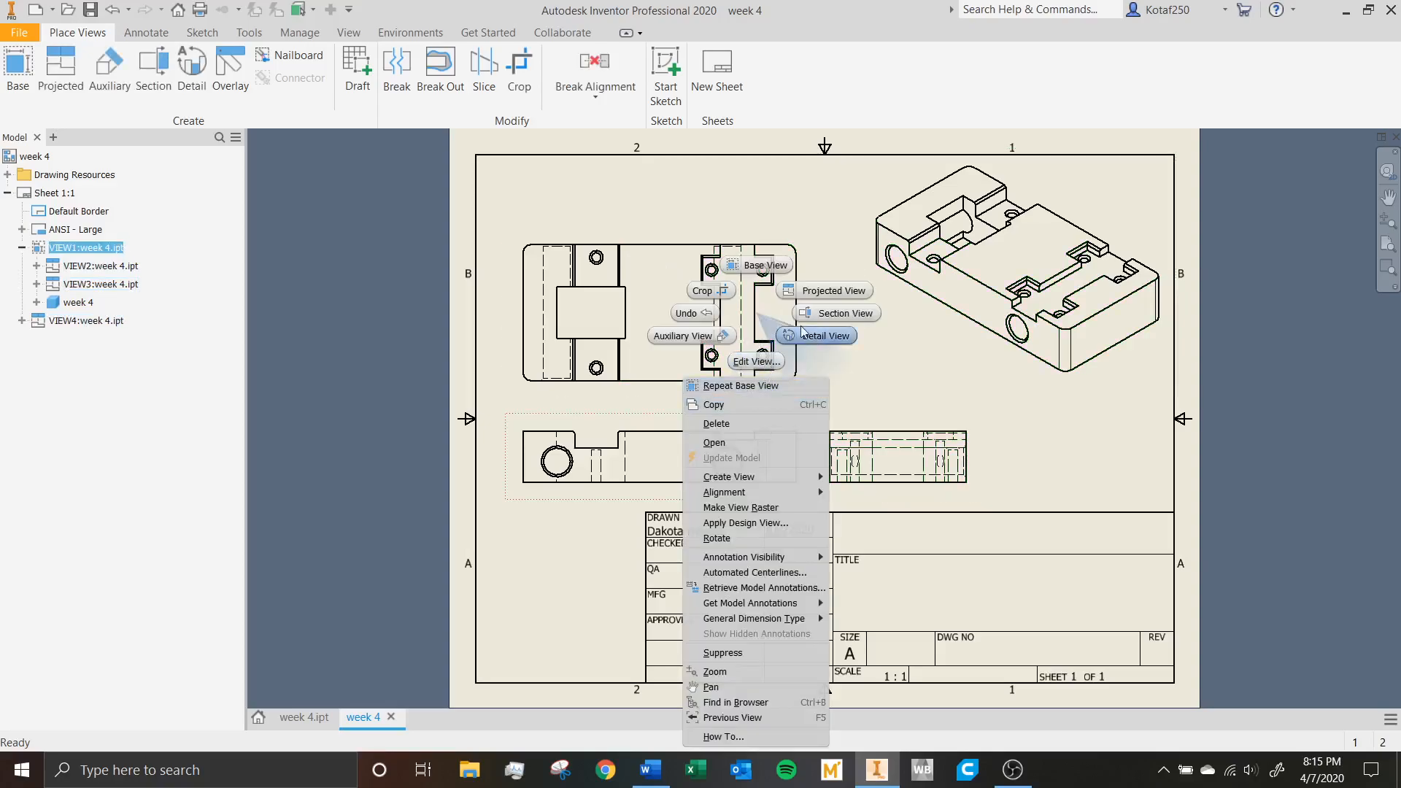
{"action": "left_click", "coordinate": [743, 424]}
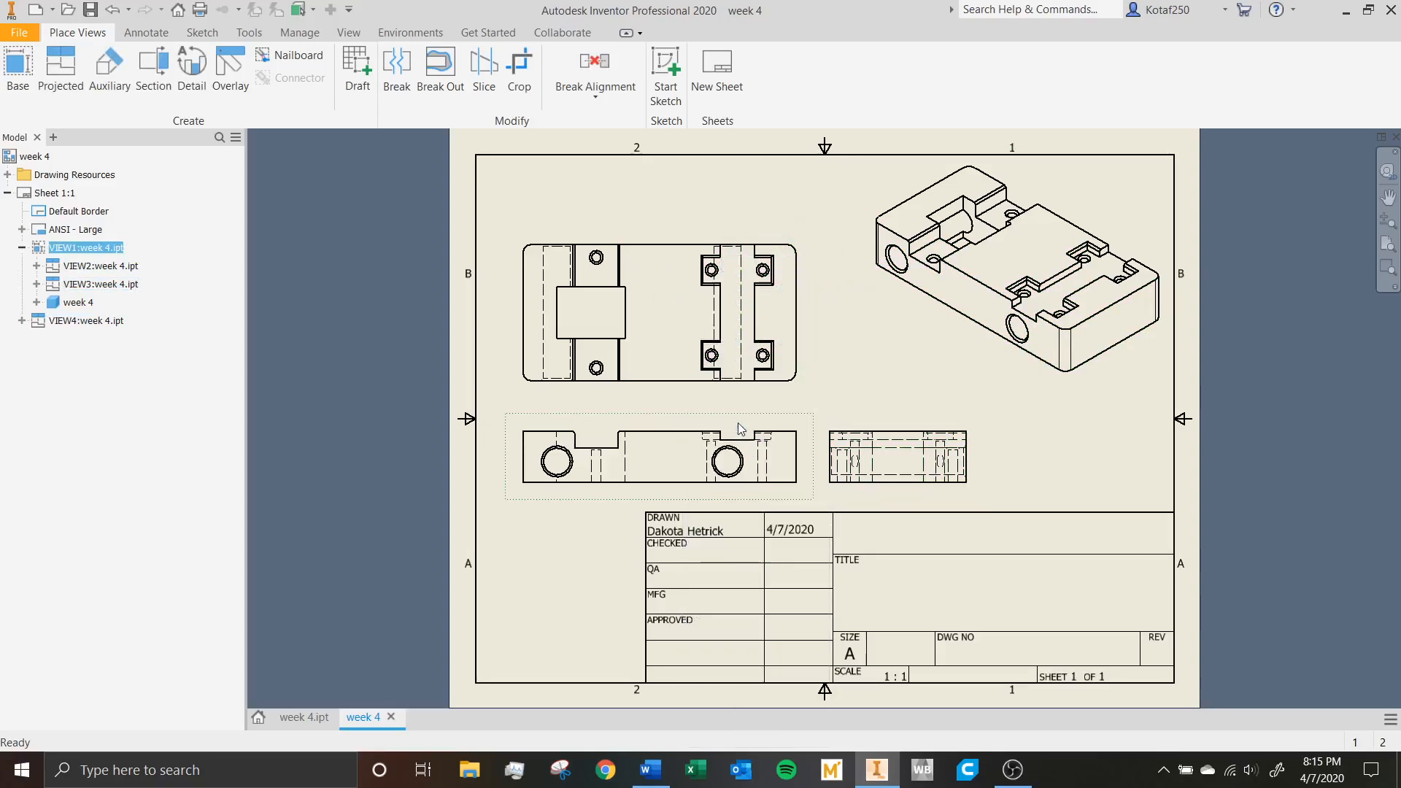
{"action": "left_click", "coordinate": [733, 407]}
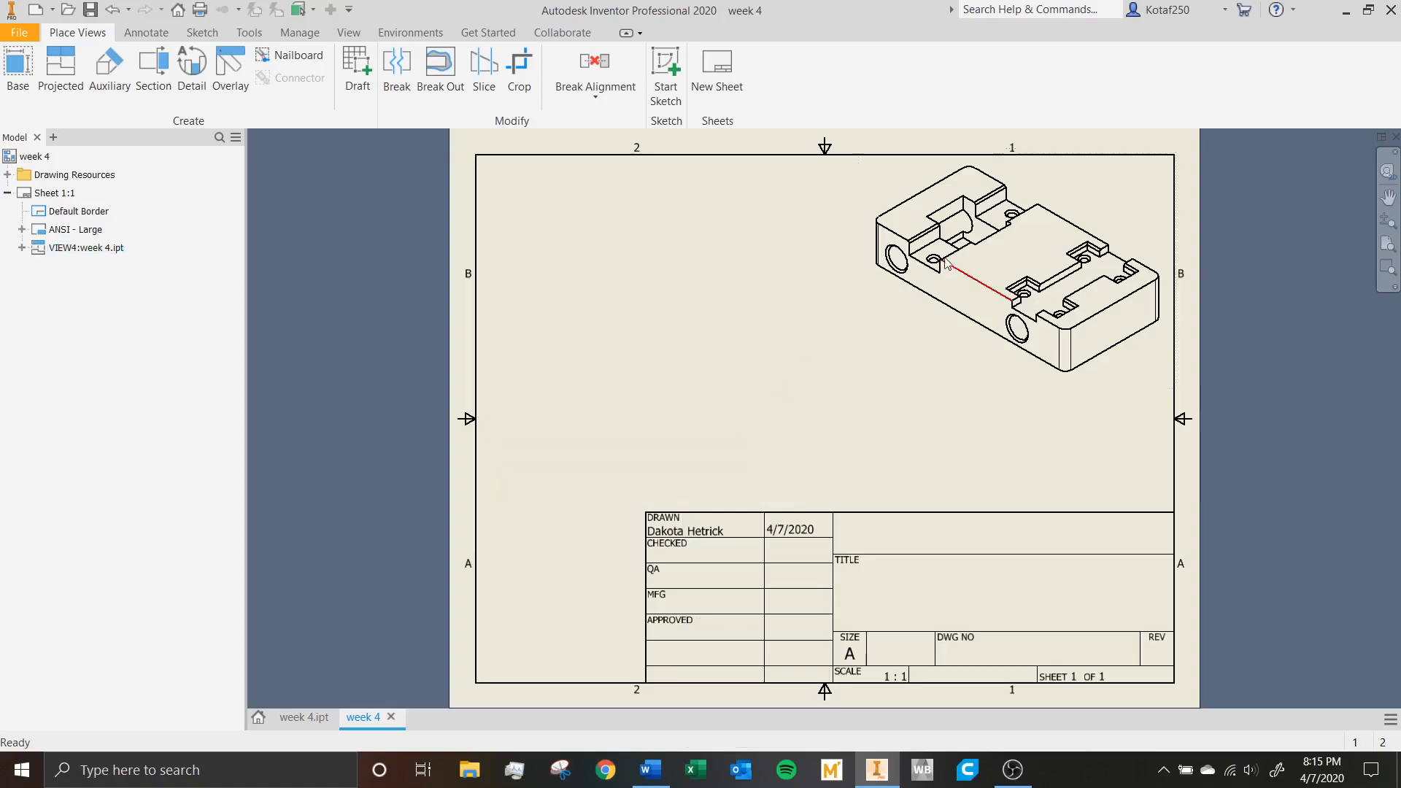
{"action": "right_click", "coordinate": [861, 186]}
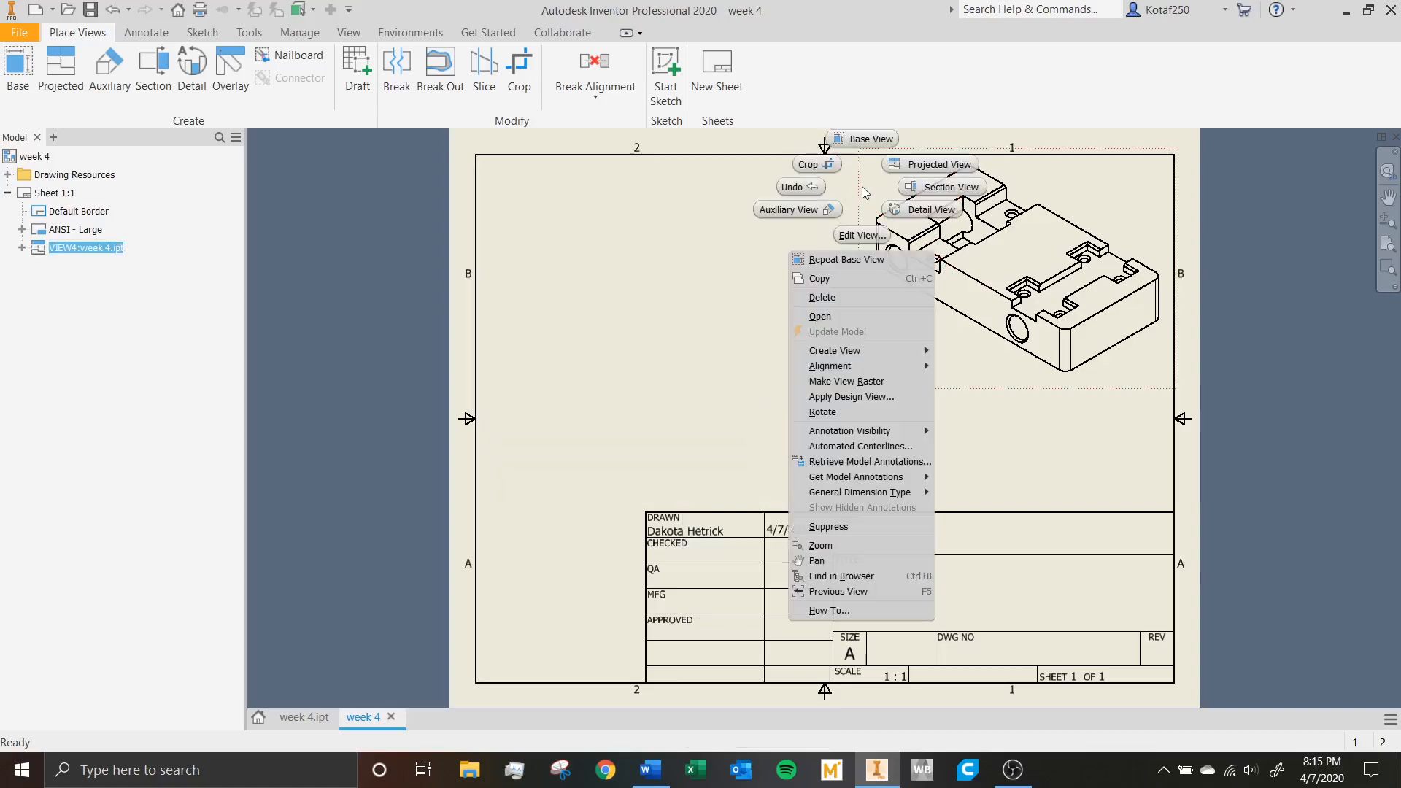
{"action": "left_click", "coordinate": [848, 298]}
{"action": "left_click", "coordinate": [681, 423]}
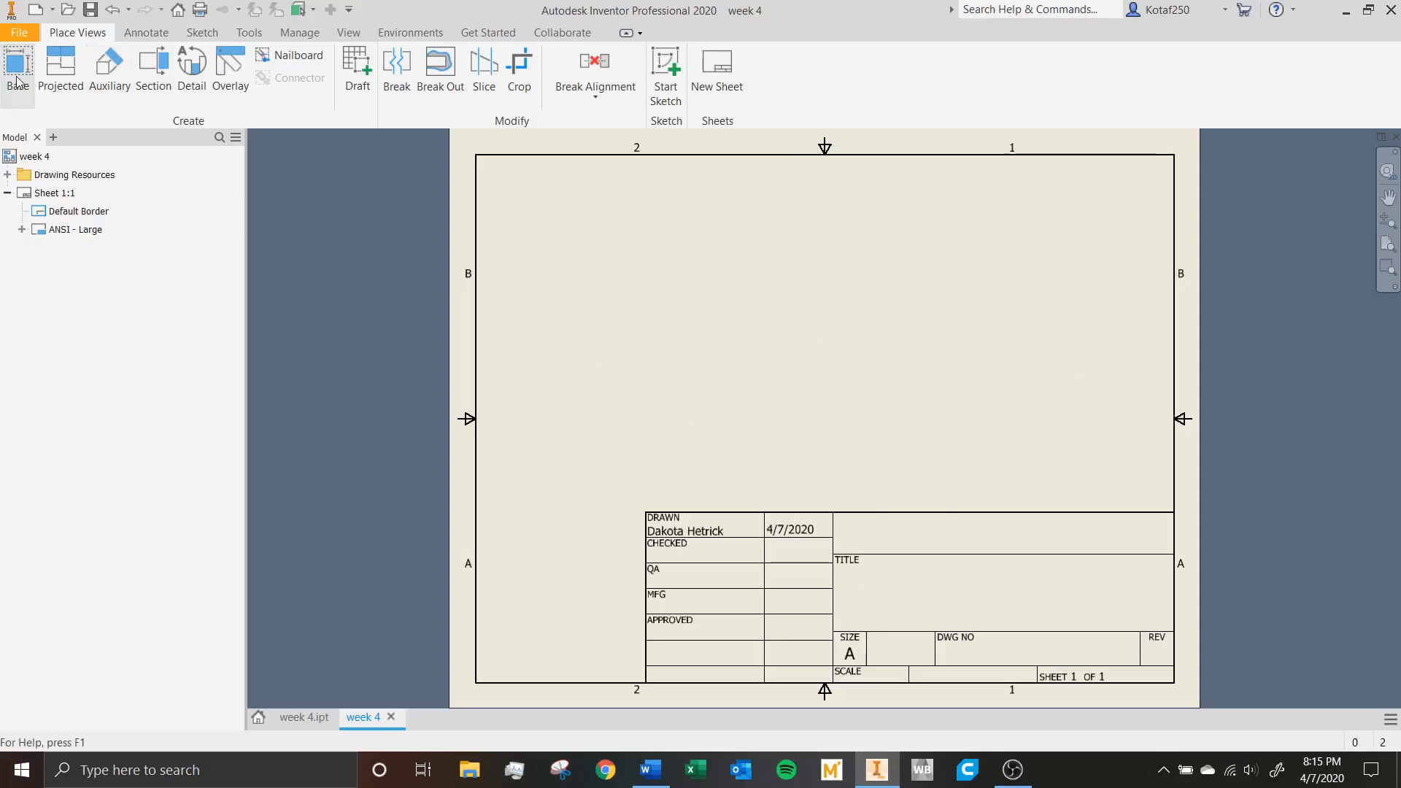
Create a 1:1 front base view of week 4.ipt with a projected top view, and shift both toward the sheet's left border.
{"action": "left_click", "coordinate": [872, 372]}
{"action": "left_click", "coordinate": [611, 427]}
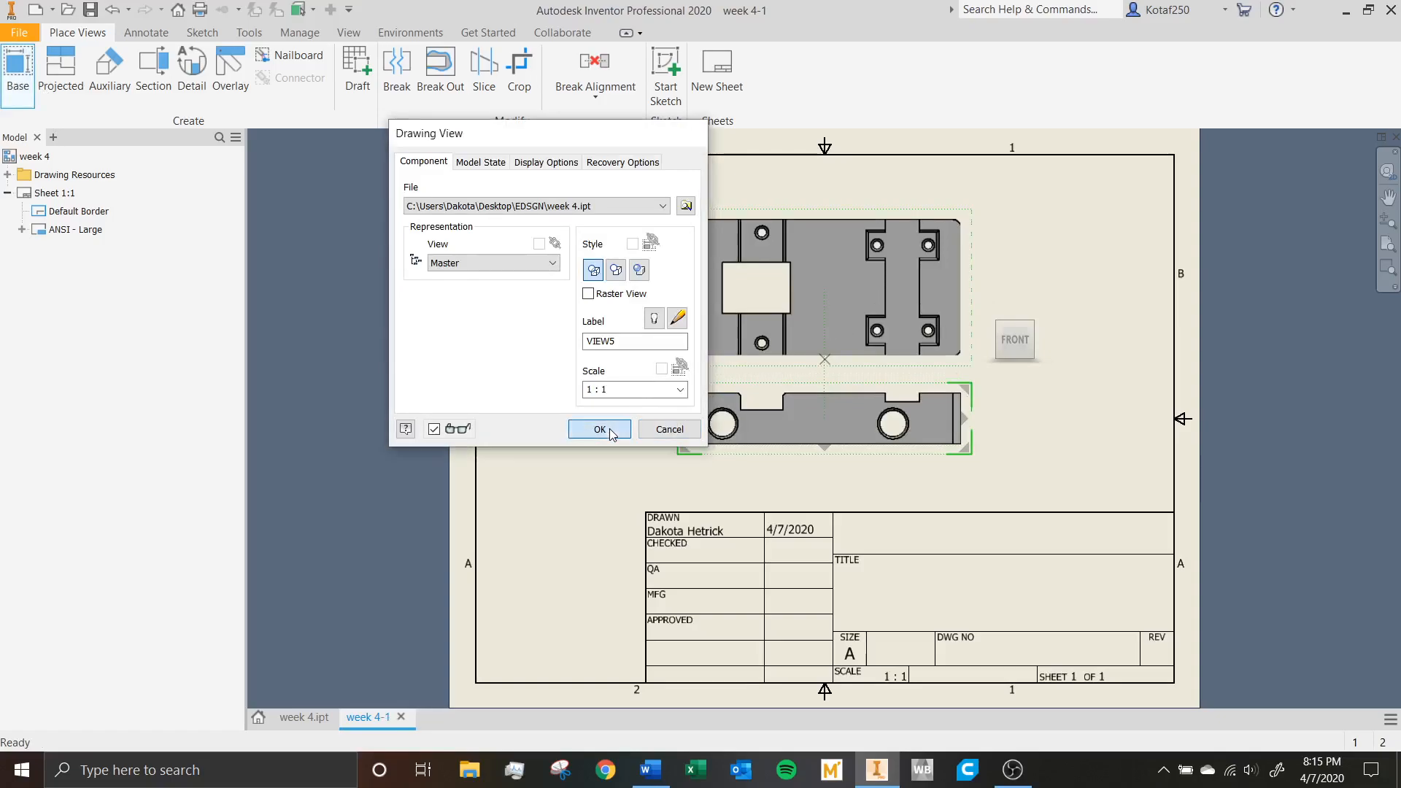
{"action": "left_click_drag", "start_coordinate": [772, 380], "coordinate": [612, 413]}
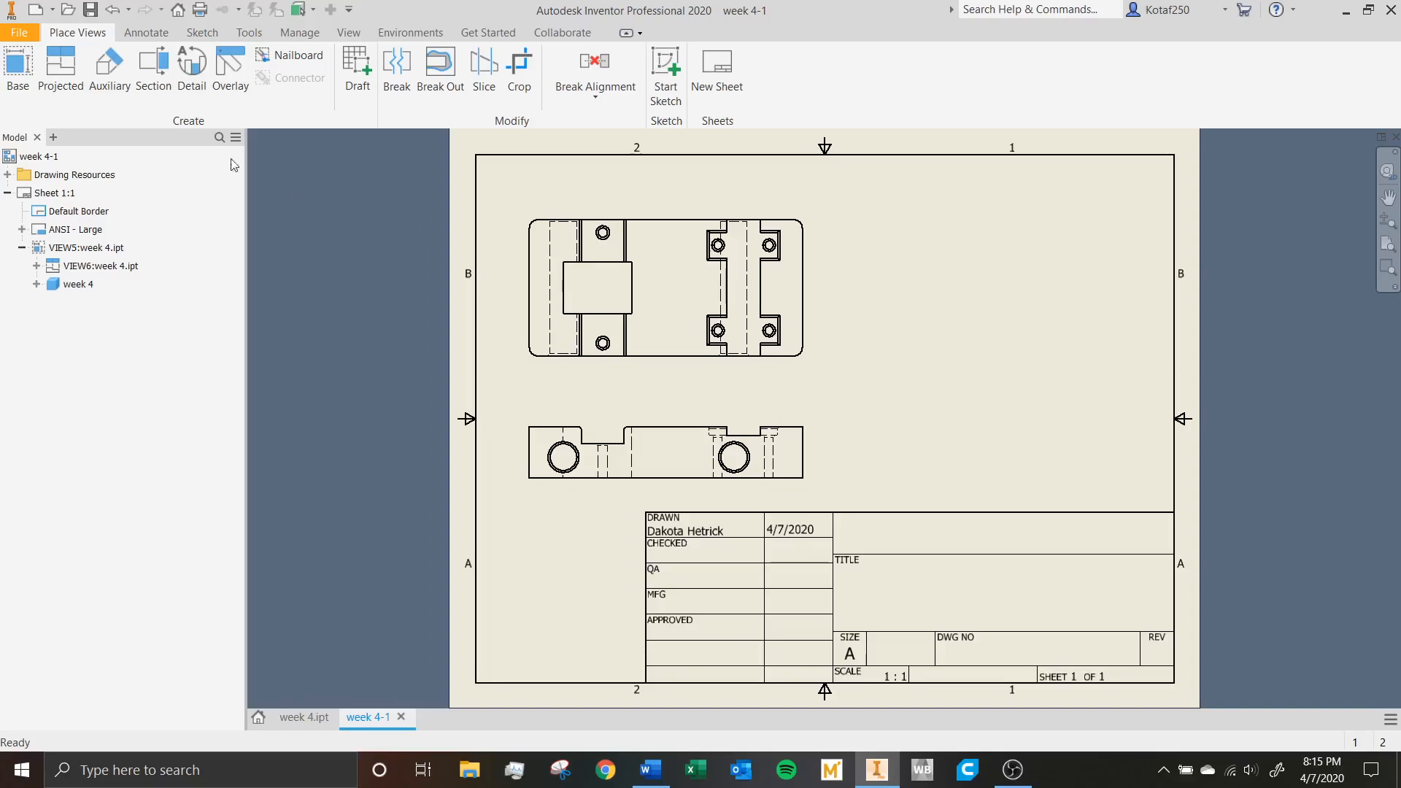
Project a side view beside the front view and an isometric view in the sheet's free upper corner.
{"action": "left_click", "coordinate": [65, 90]}
{"action": "left_click", "coordinate": [801, 422]}
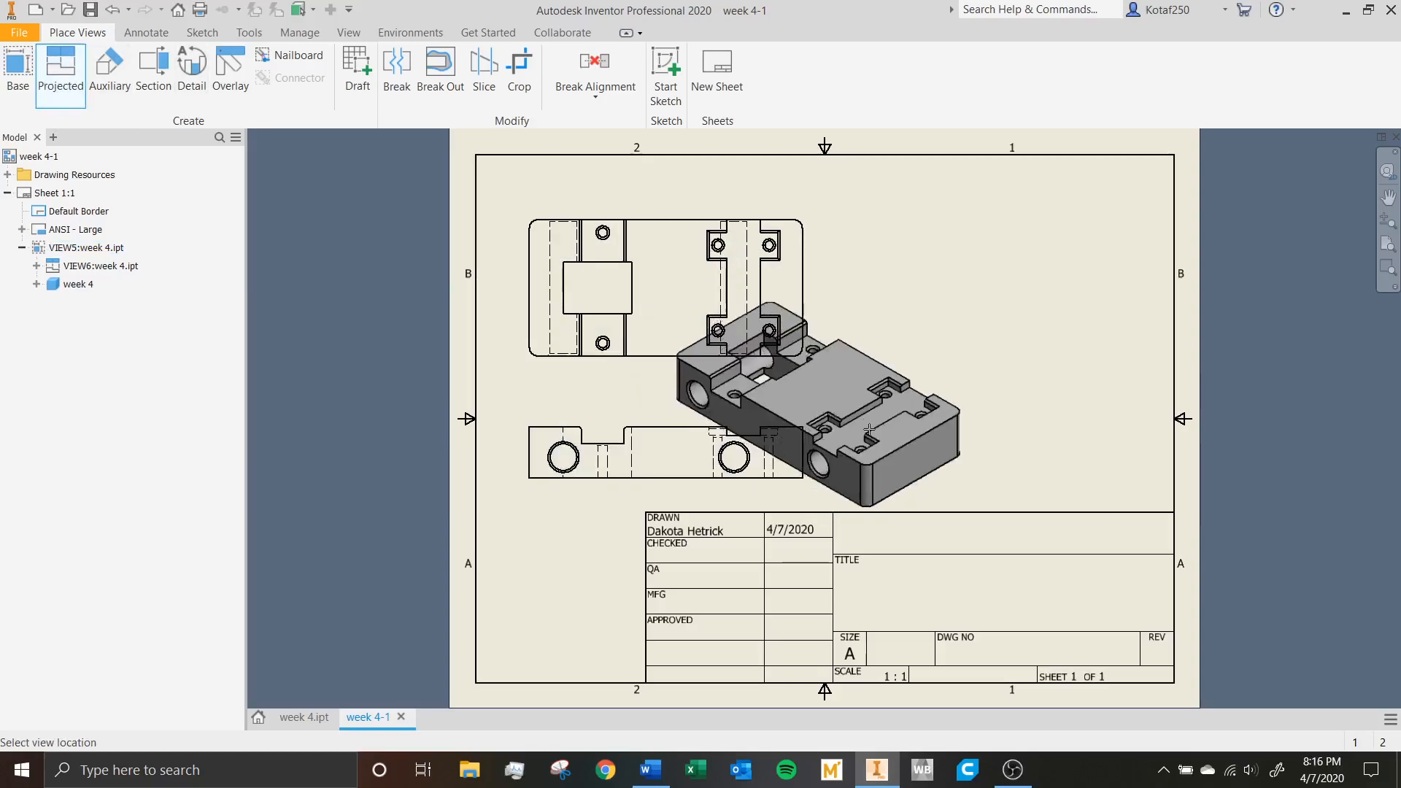
{"action": "left_click", "coordinate": [905, 446]}
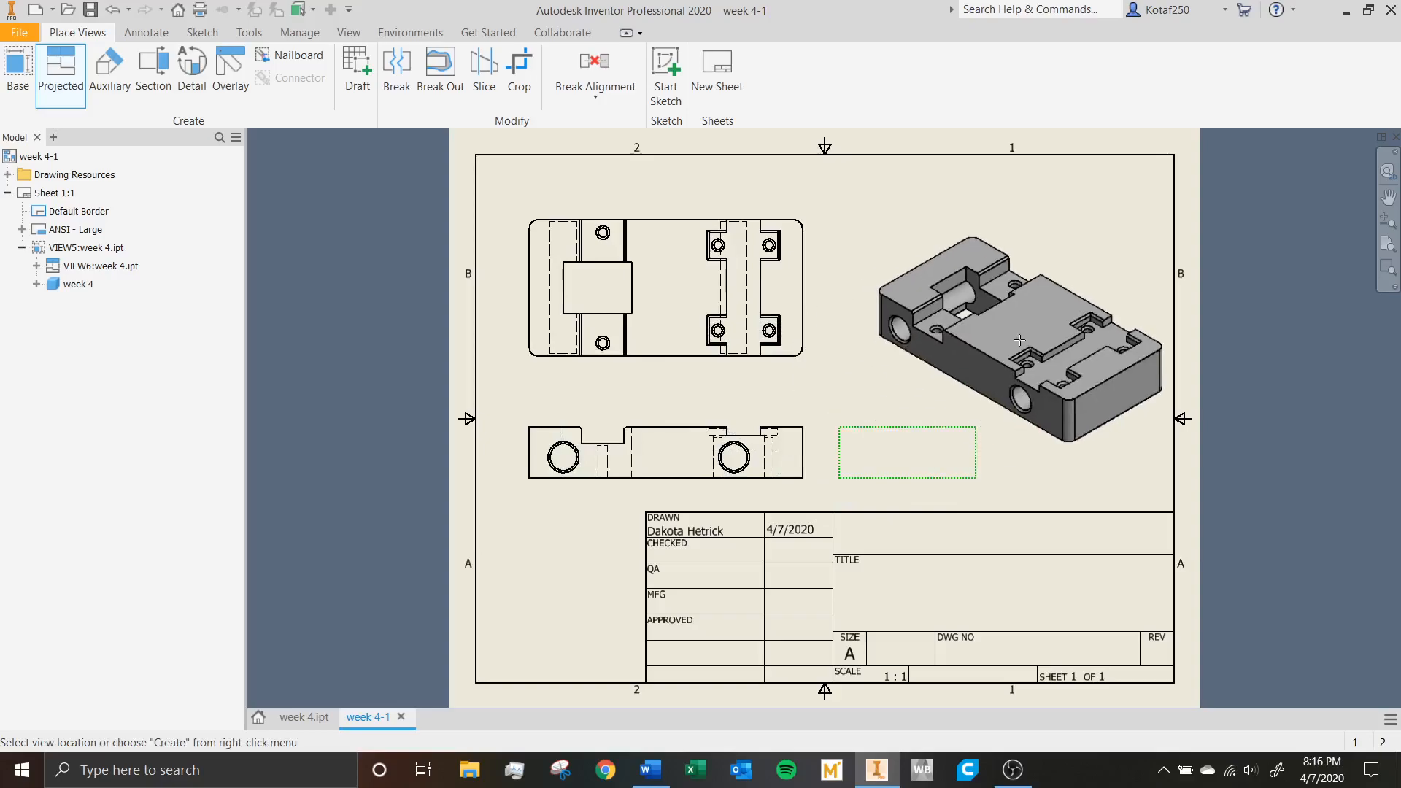
{"action": "left_click", "coordinate": [994, 283]}
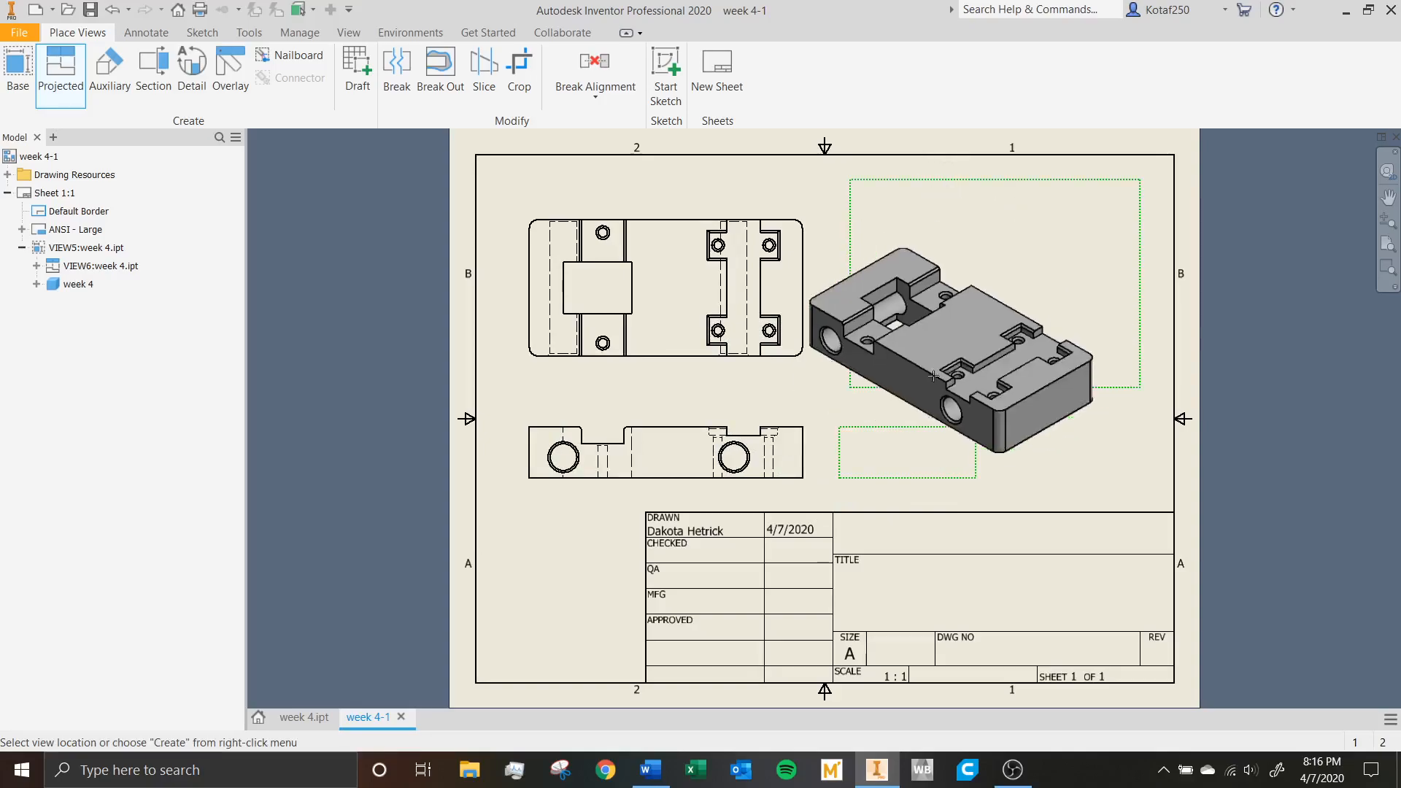
{"action": "right_click", "coordinate": [846, 331]}
{"action": "left_click", "coordinate": [900, 332]}
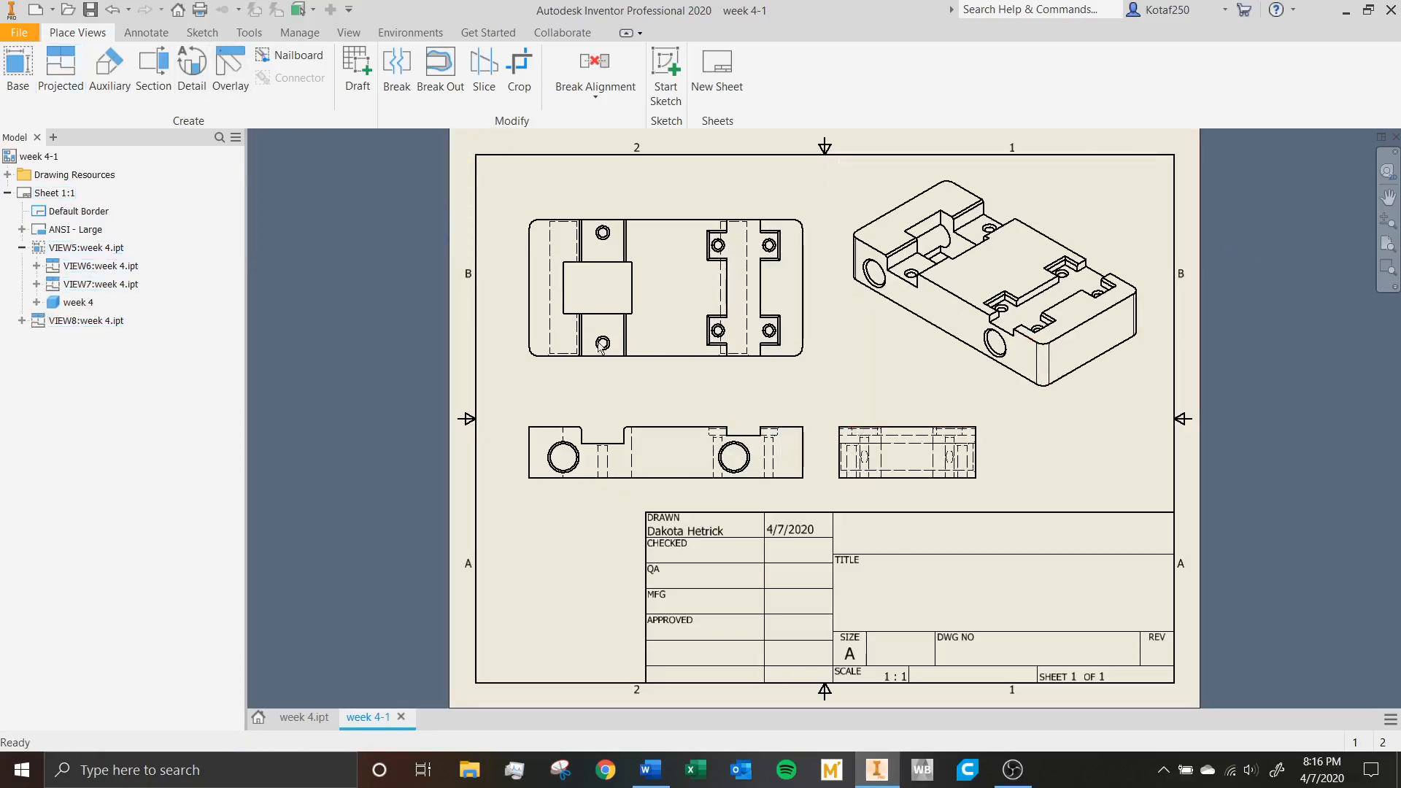
{"action": "left_click", "coordinate": [152, 78]}
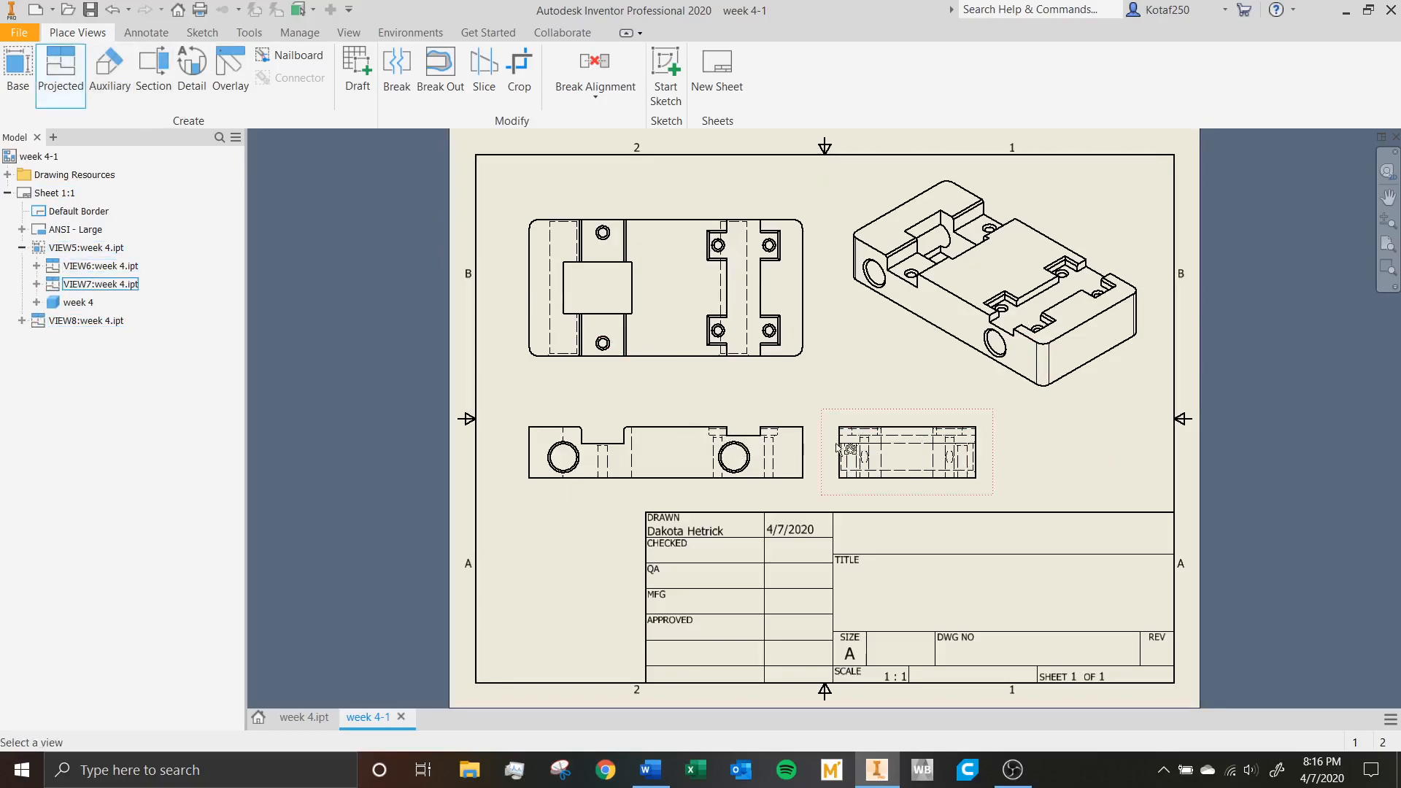
{"action": "left_click", "coordinate": [690, 452]}
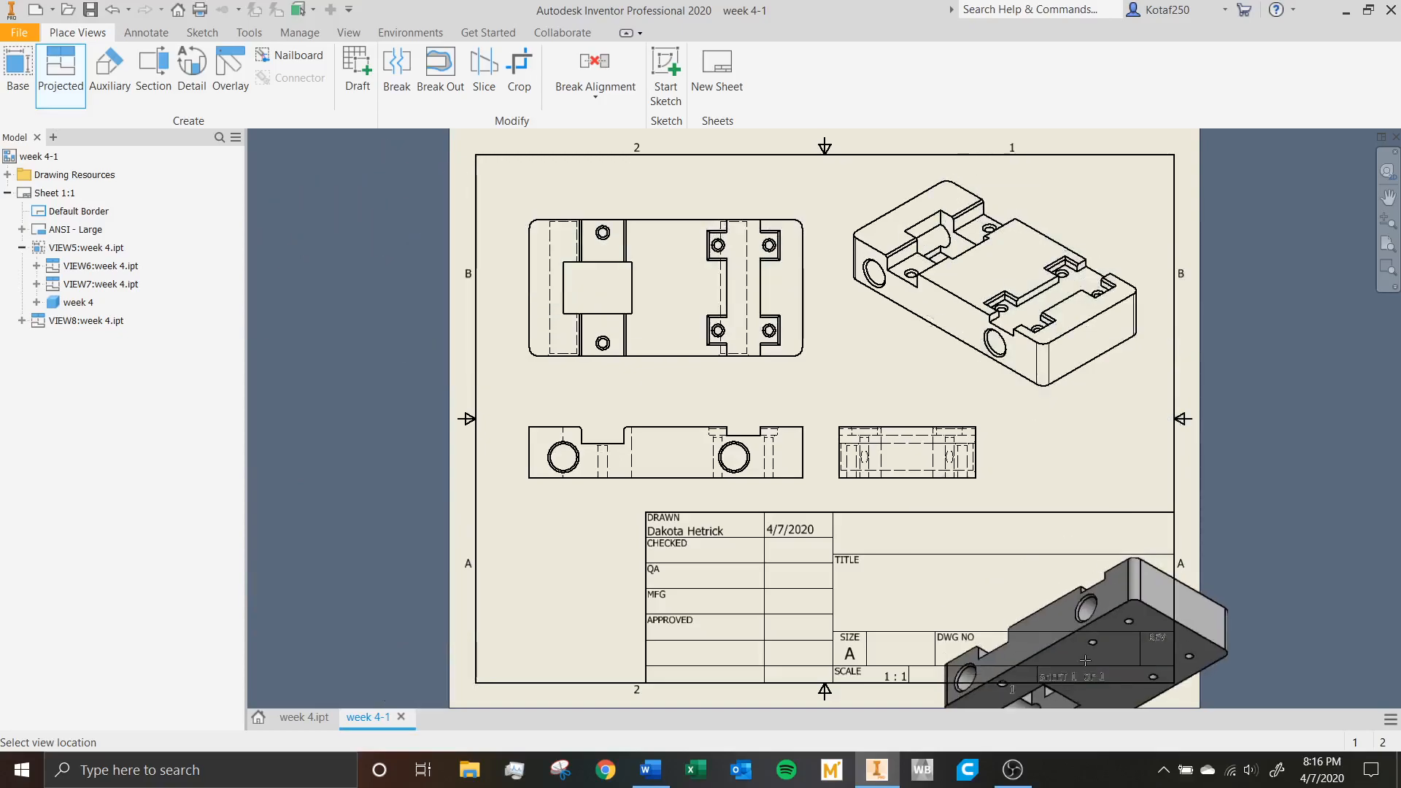
{"action": "key", "text": "Escape"}
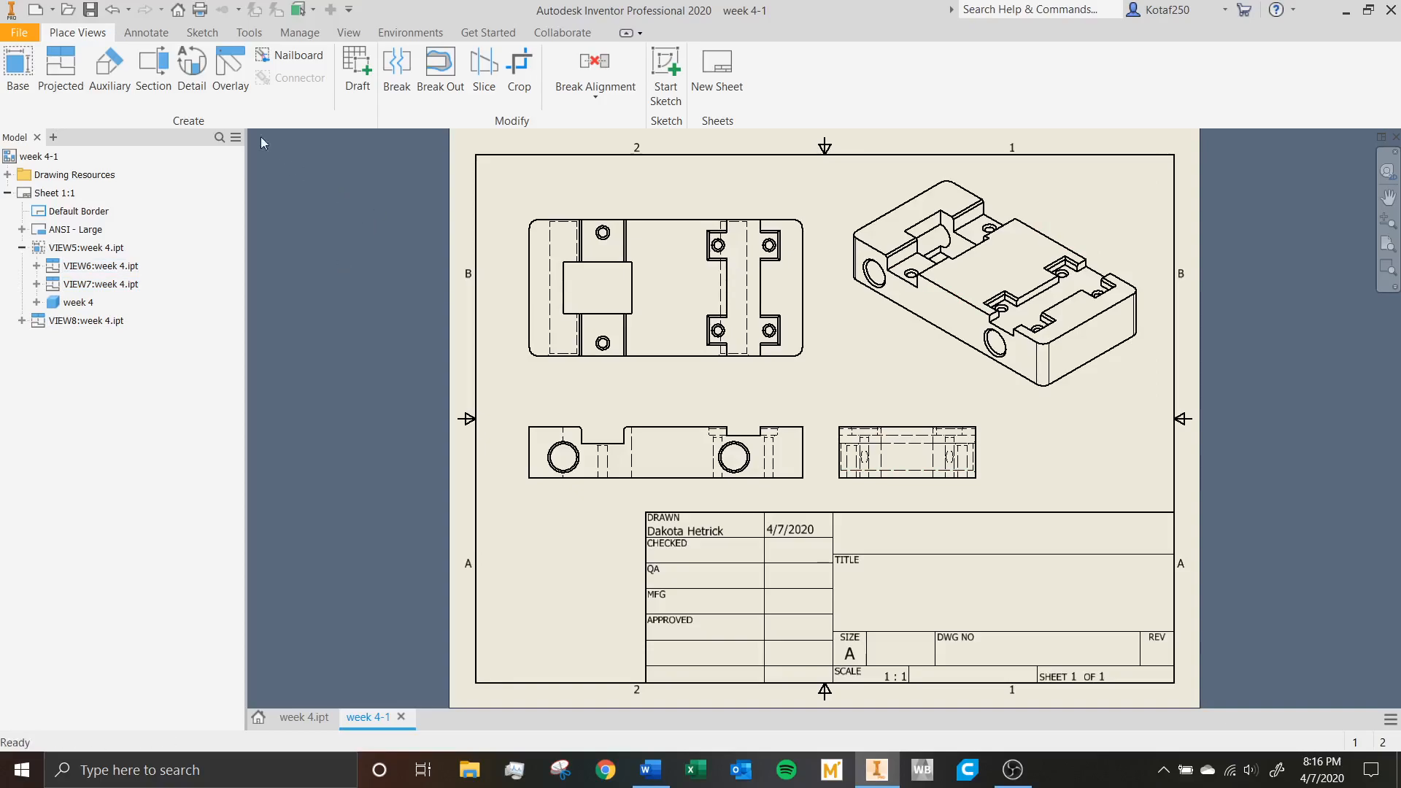
Try retrieving the model's sketch and feature dimensions into the front view, and undo the retrieval.
{"action": "left_click", "coordinate": [159, 38]}
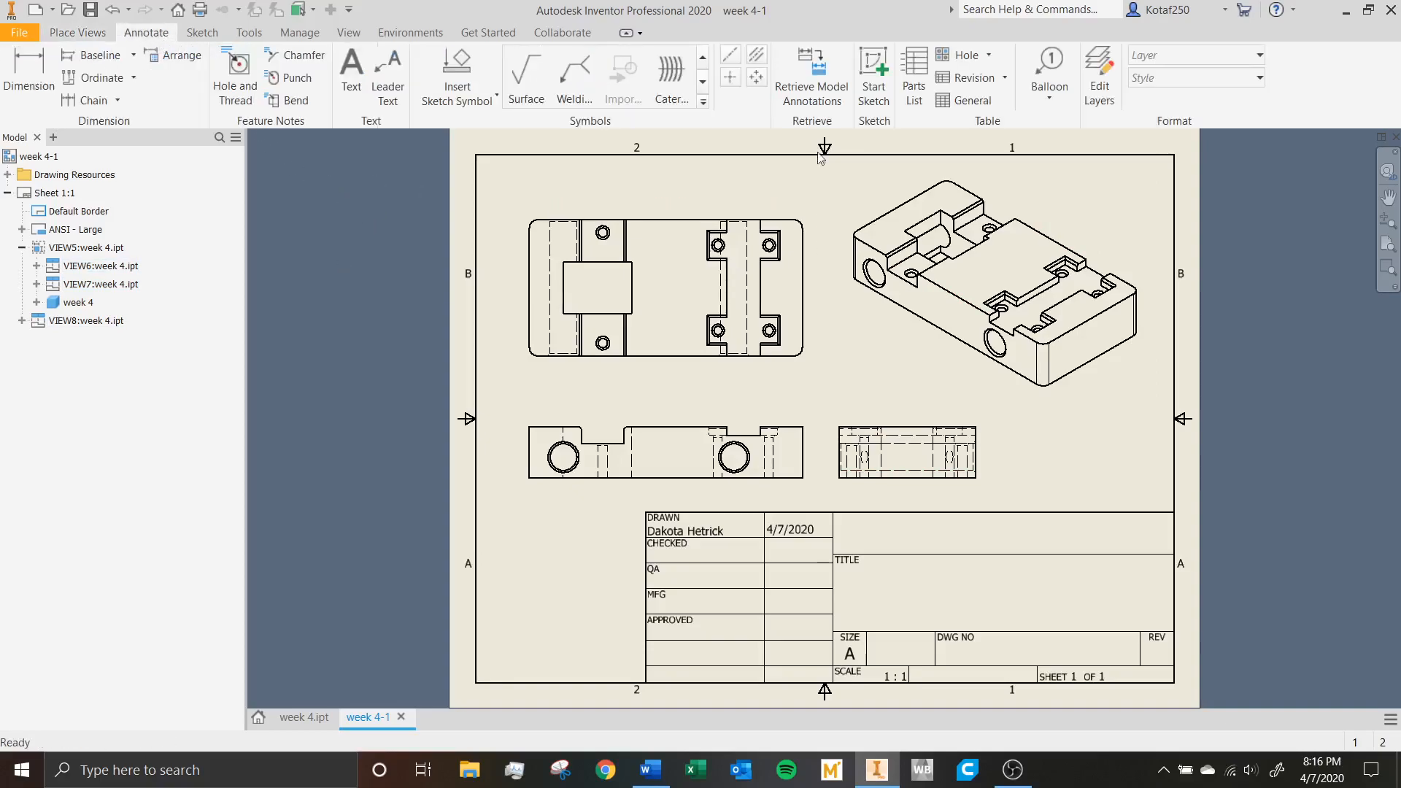
{"action": "left_click", "coordinate": [822, 100]}
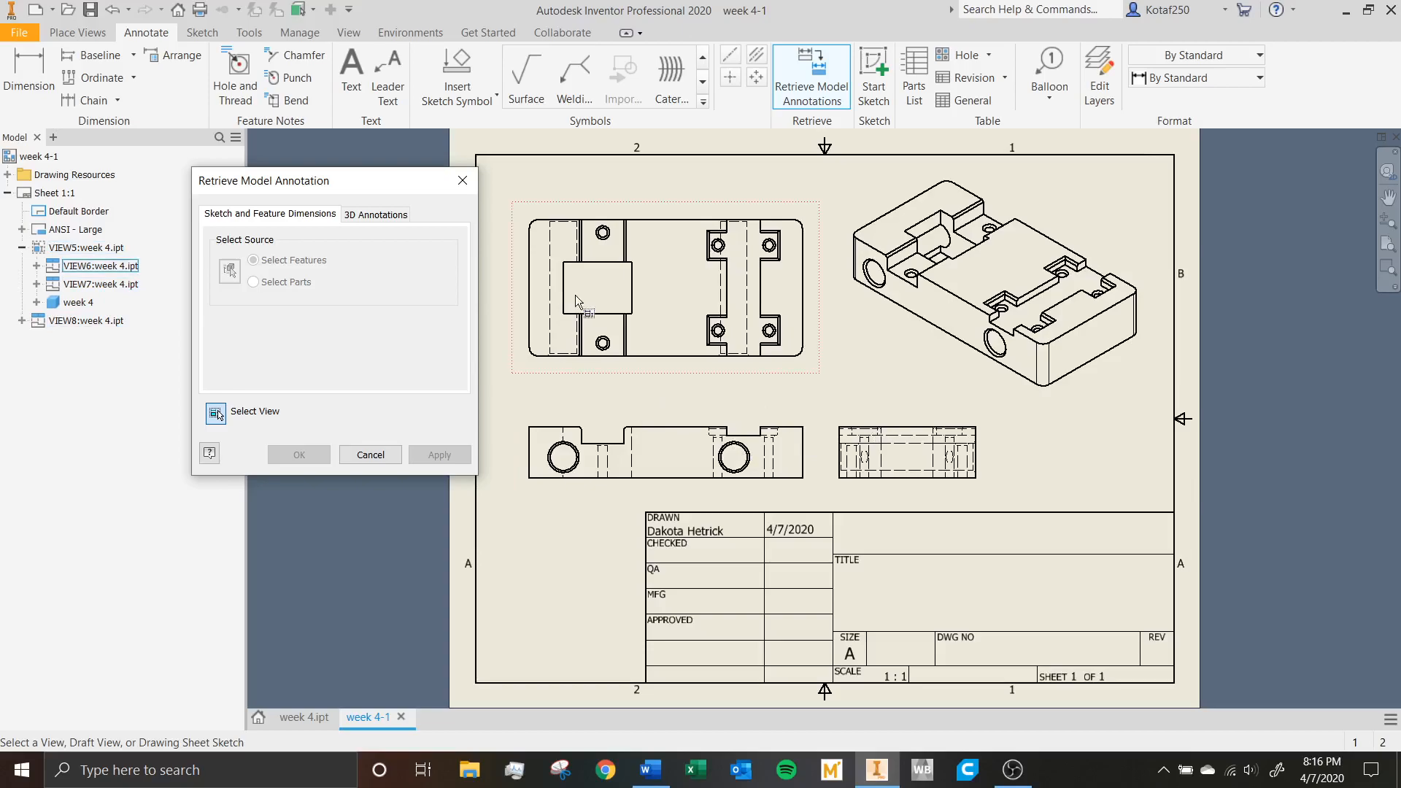
{"action": "left_click", "coordinate": [659, 413]}
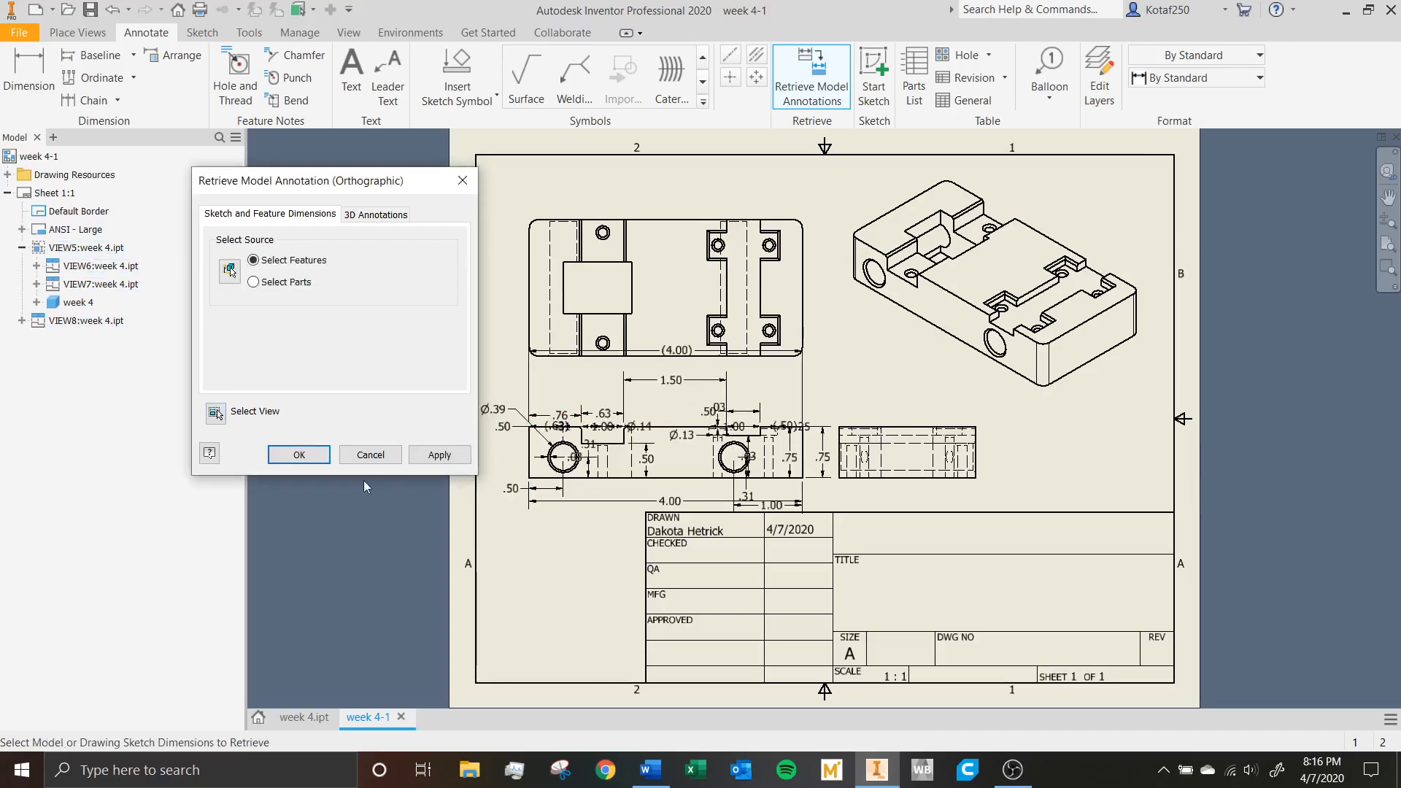
{"action": "left_click", "coordinate": [296, 456]}
{"action": "scroll", "coordinate": [674, 385], "scroll_direction": "up", "scroll_amount": 2}
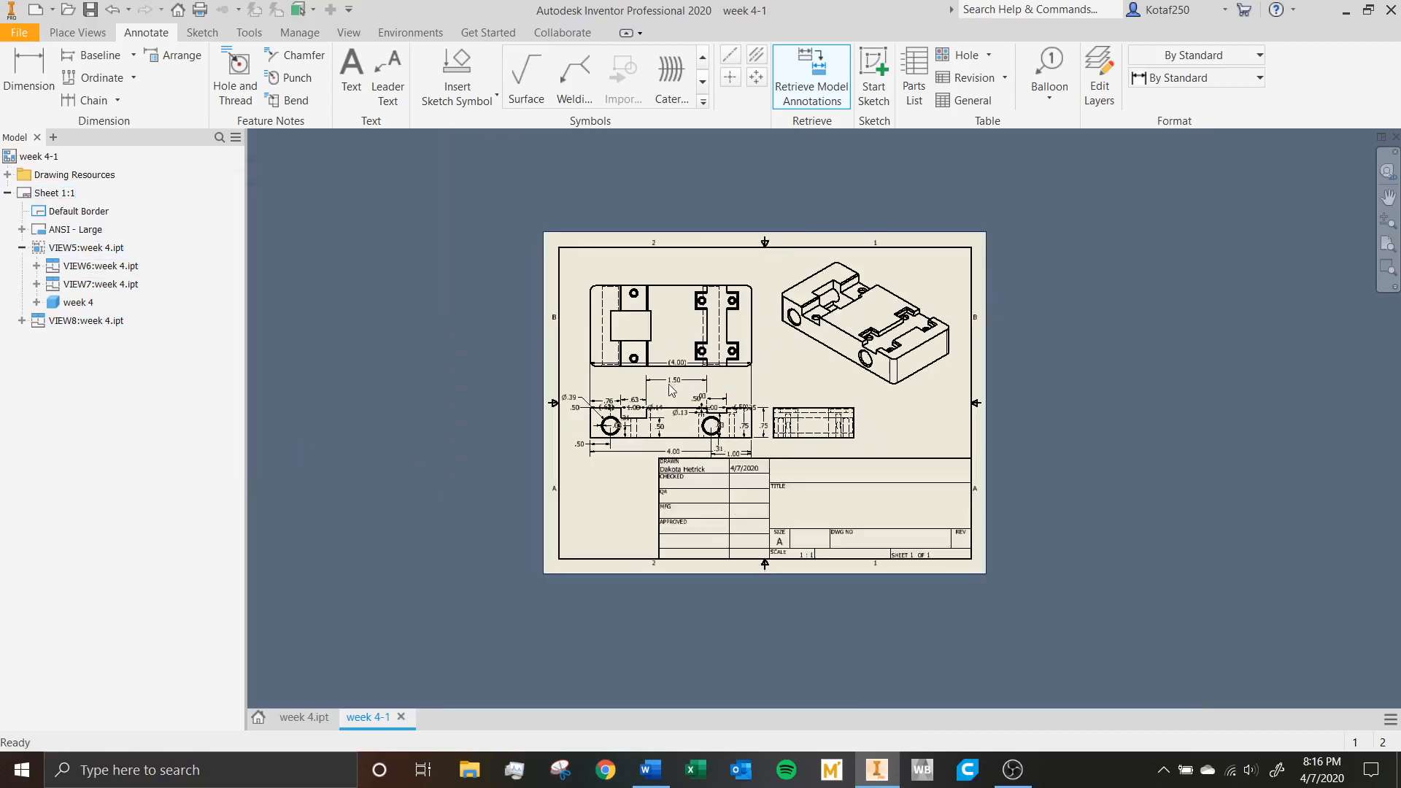
{"action": "scroll", "coordinate": [666, 388], "scroll_direction": "down", "scroll_amount": 5}
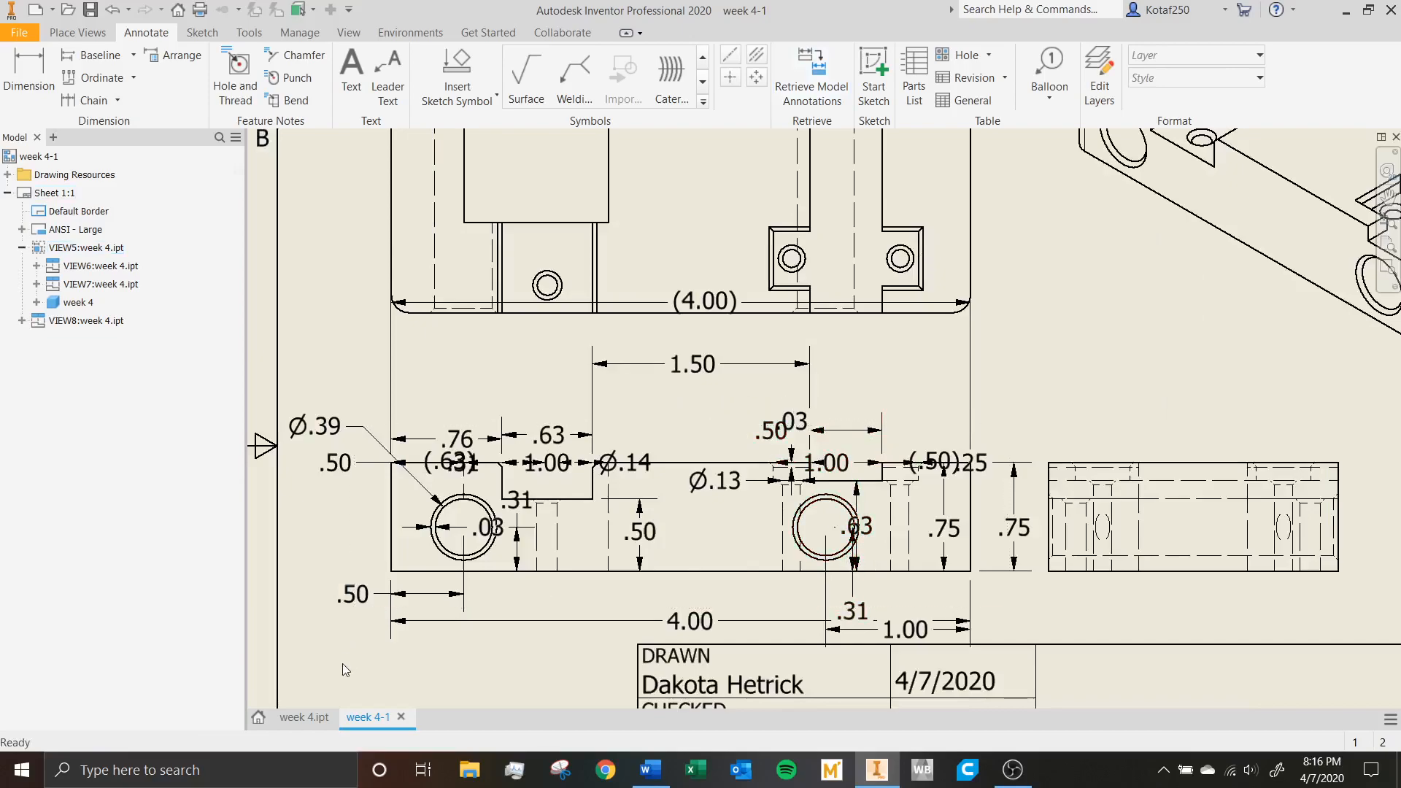
{"action": "scroll", "coordinate": [544, 571], "scroll_direction": "up", "scroll_amount": 2}
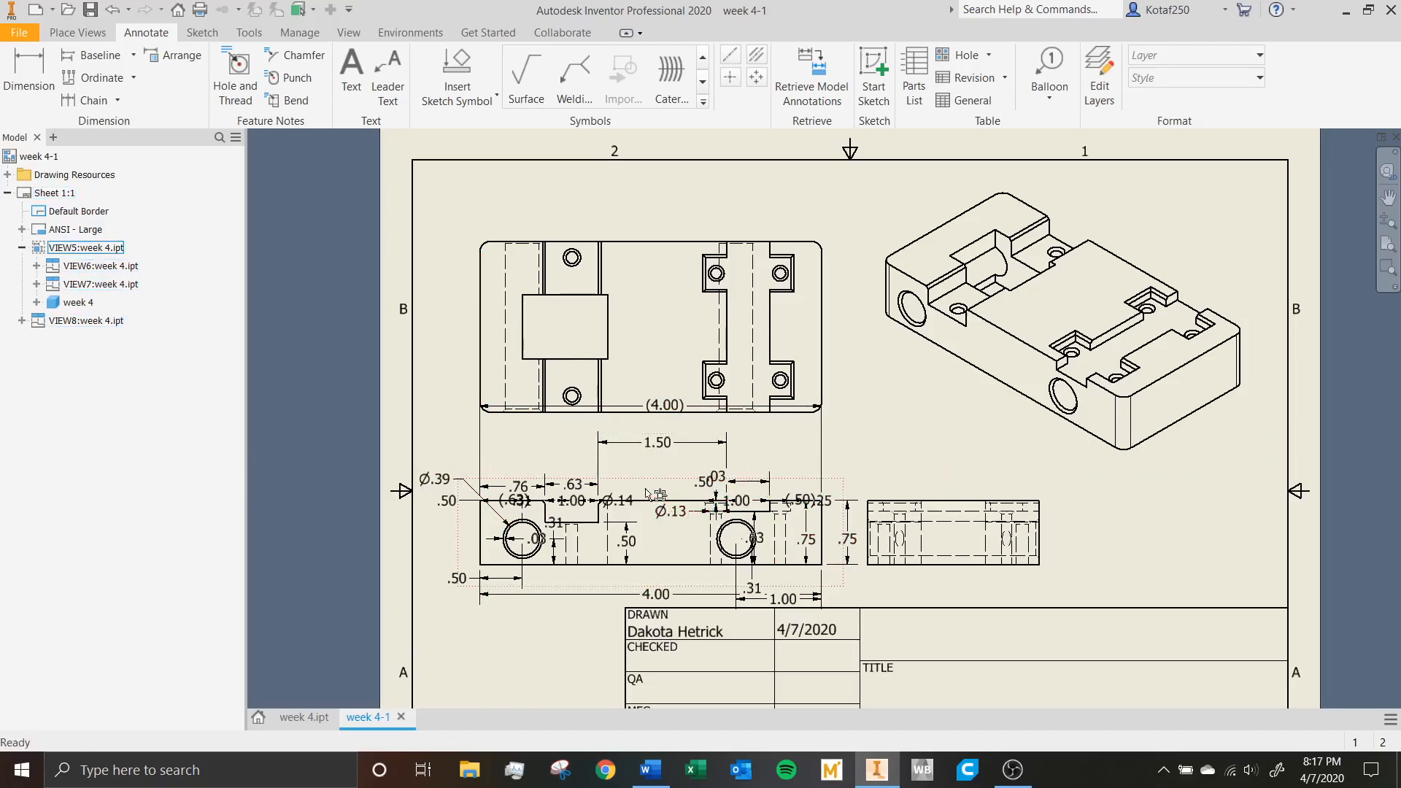
{"action": "key", "text": "ctrl+z"}
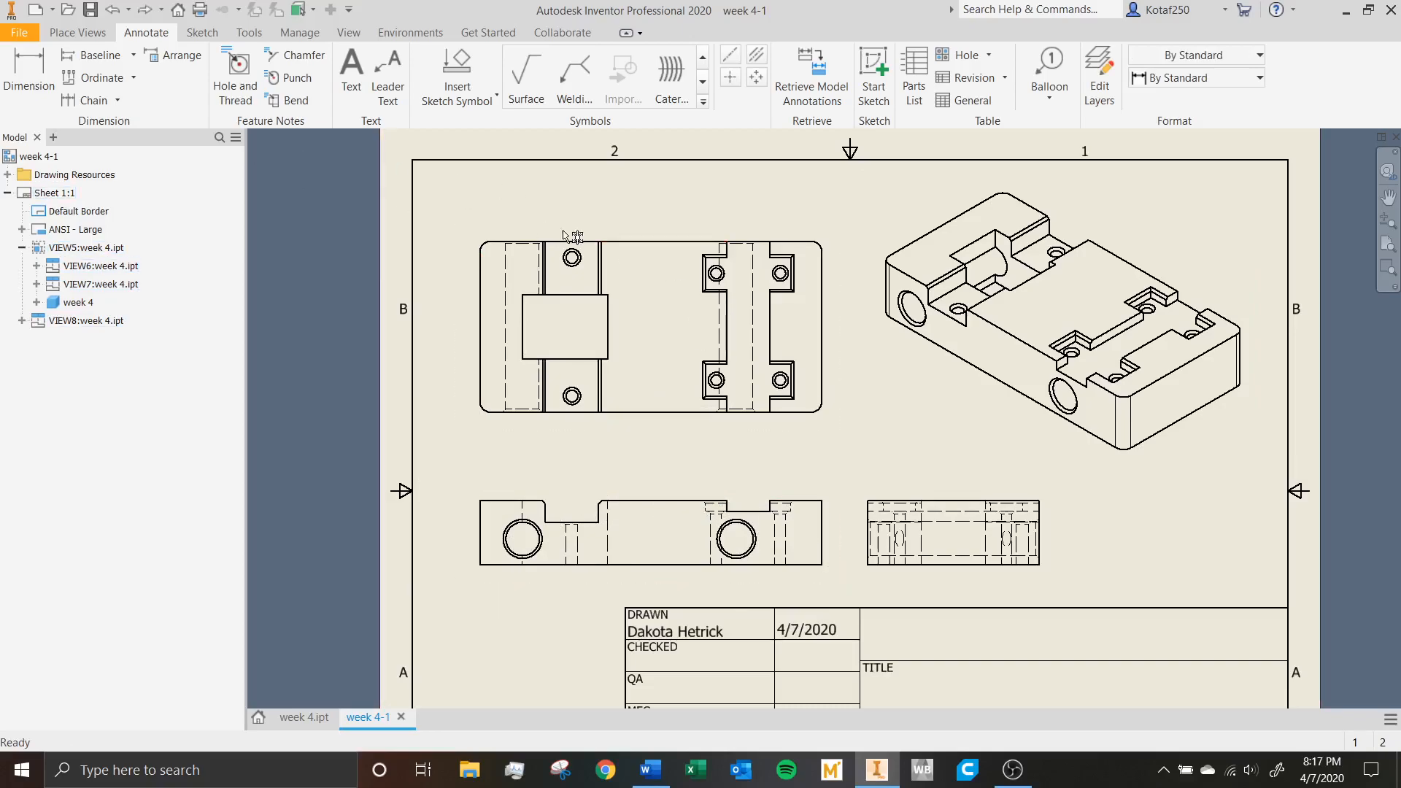
Dimension the block's overall length in the front view, placing the dimension between the front and top views.
{"action": "left_click", "coordinate": [22, 69]}
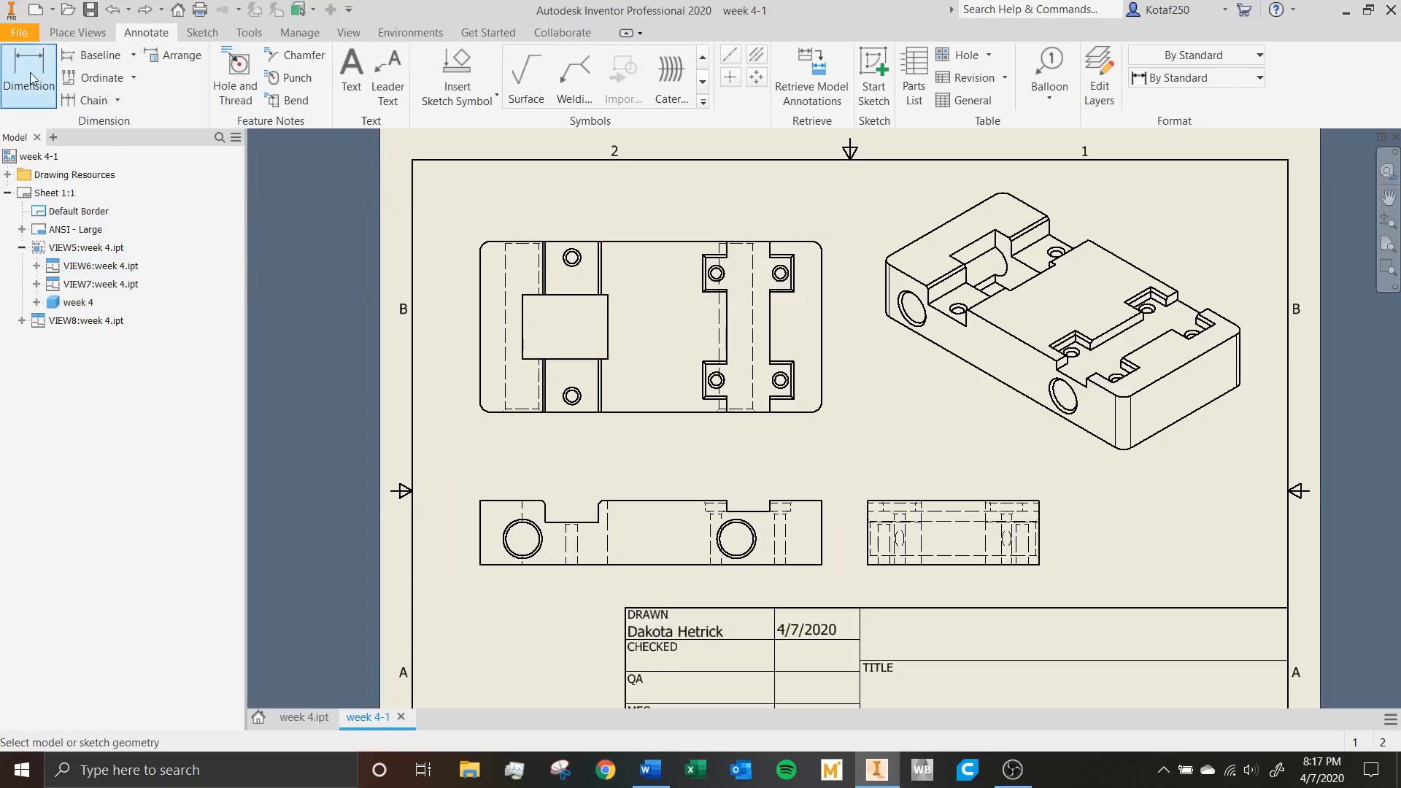
{"action": "left_click", "coordinate": [480, 520]}
{"action": "left_click", "coordinate": [821, 529]}
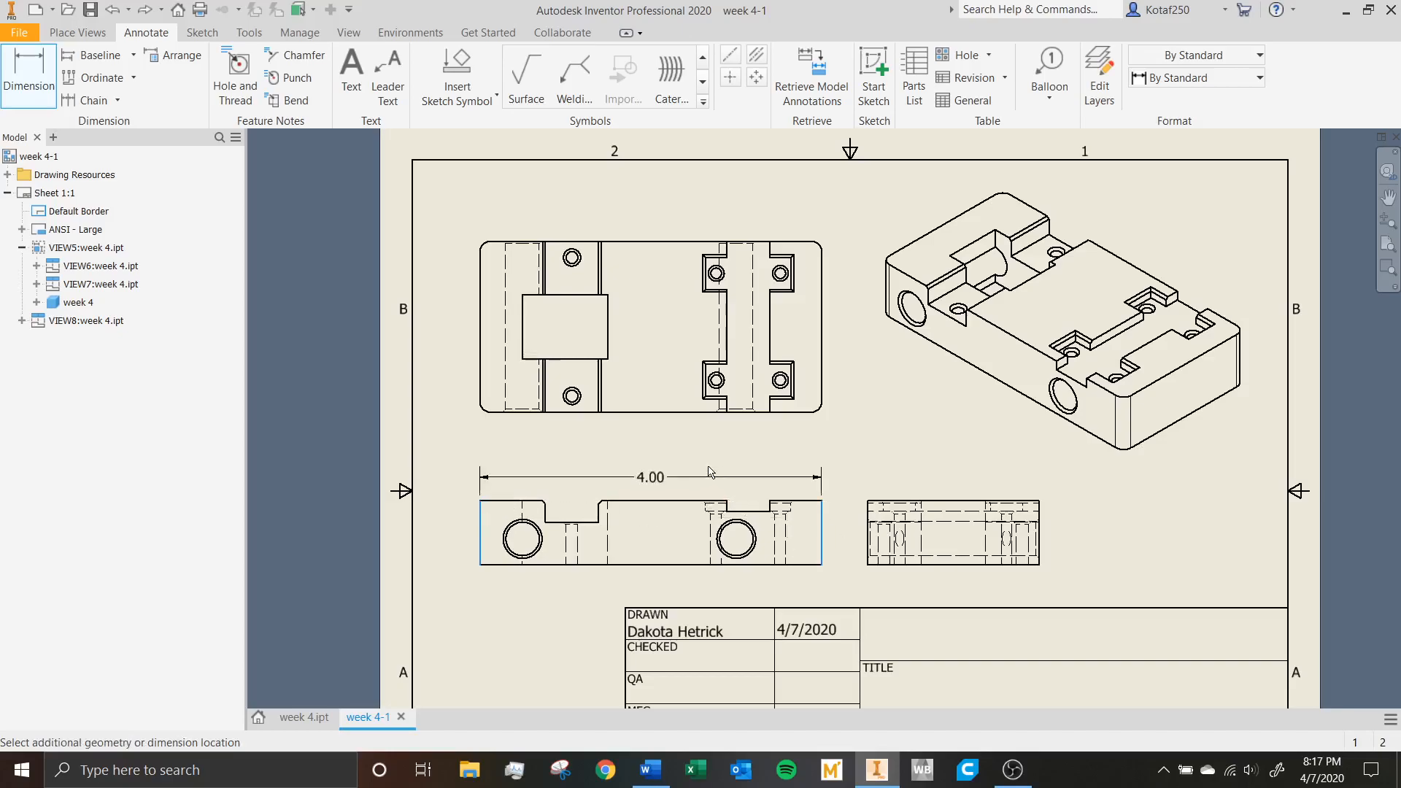
{"action": "left_click", "coordinate": [677, 447]}
Dimension the width of the deeper chamfered notch in the front view, placing it below the overall length dimension, and finish dimensioning.
{"action": "scroll", "coordinate": [547, 516], "scroll_direction": "up", "scroll_amount": 3}
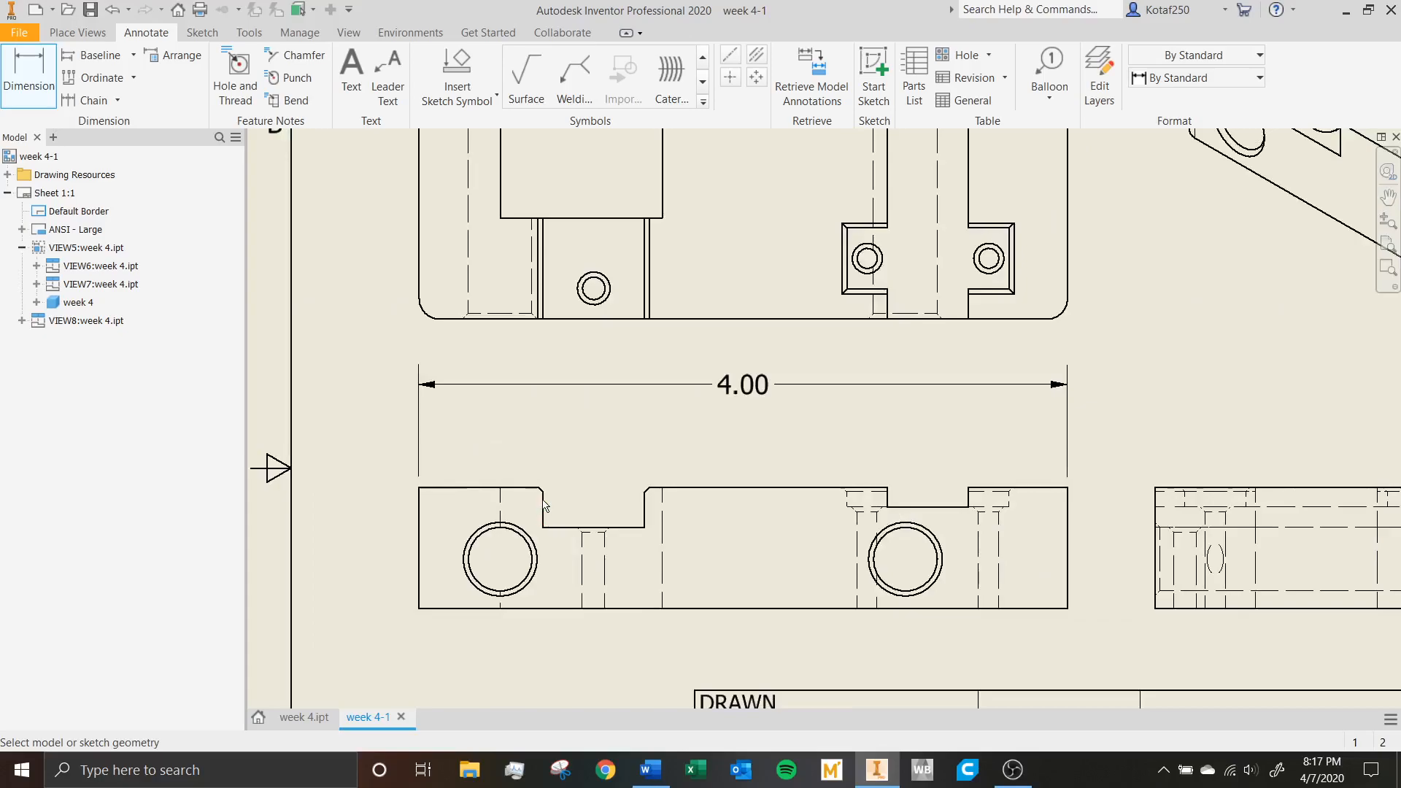
{"action": "scroll", "coordinate": [543, 519], "scroll_direction": "up", "scroll_amount": 2}
{"action": "left_click", "coordinate": [543, 513]}
{"action": "left_click", "coordinate": [734, 498]}
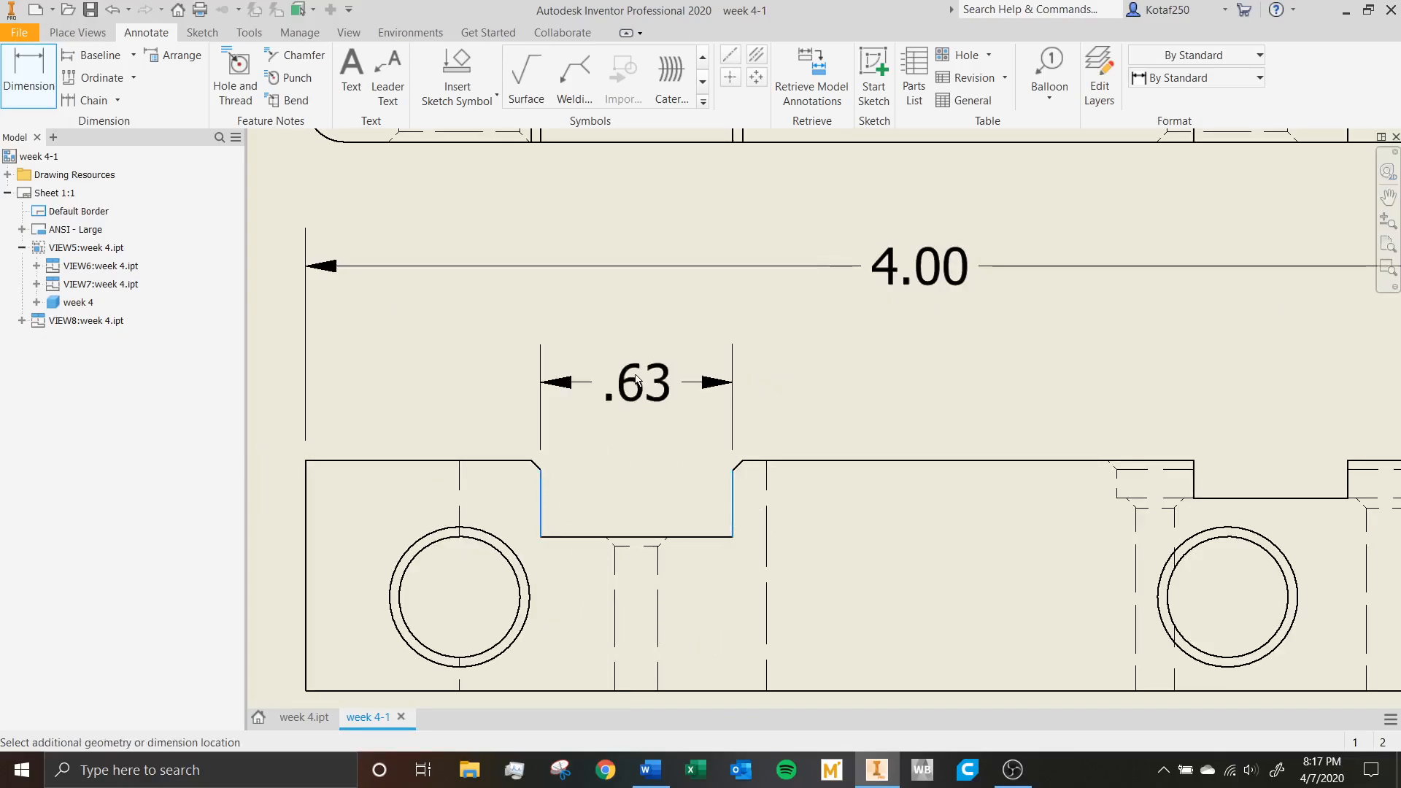
{"action": "left_click", "coordinate": [698, 413]}
{"action": "scroll", "coordinate": [638, 372], "scroll_direction": "down", "scroll_amount": 2}
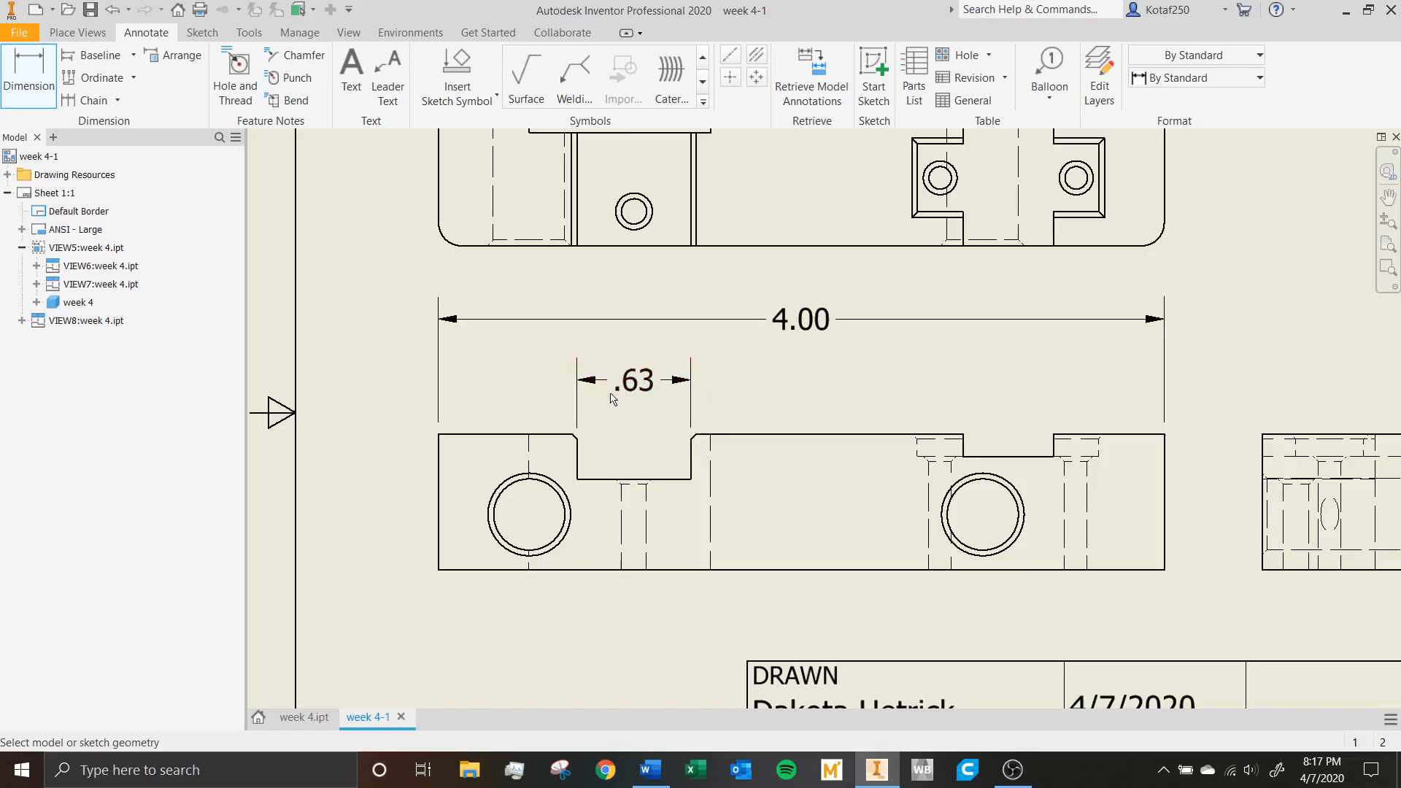
{"action": "scroll", "coordinate": [723, 406], "scroll_direction": "down", "scroll_amount": 2}
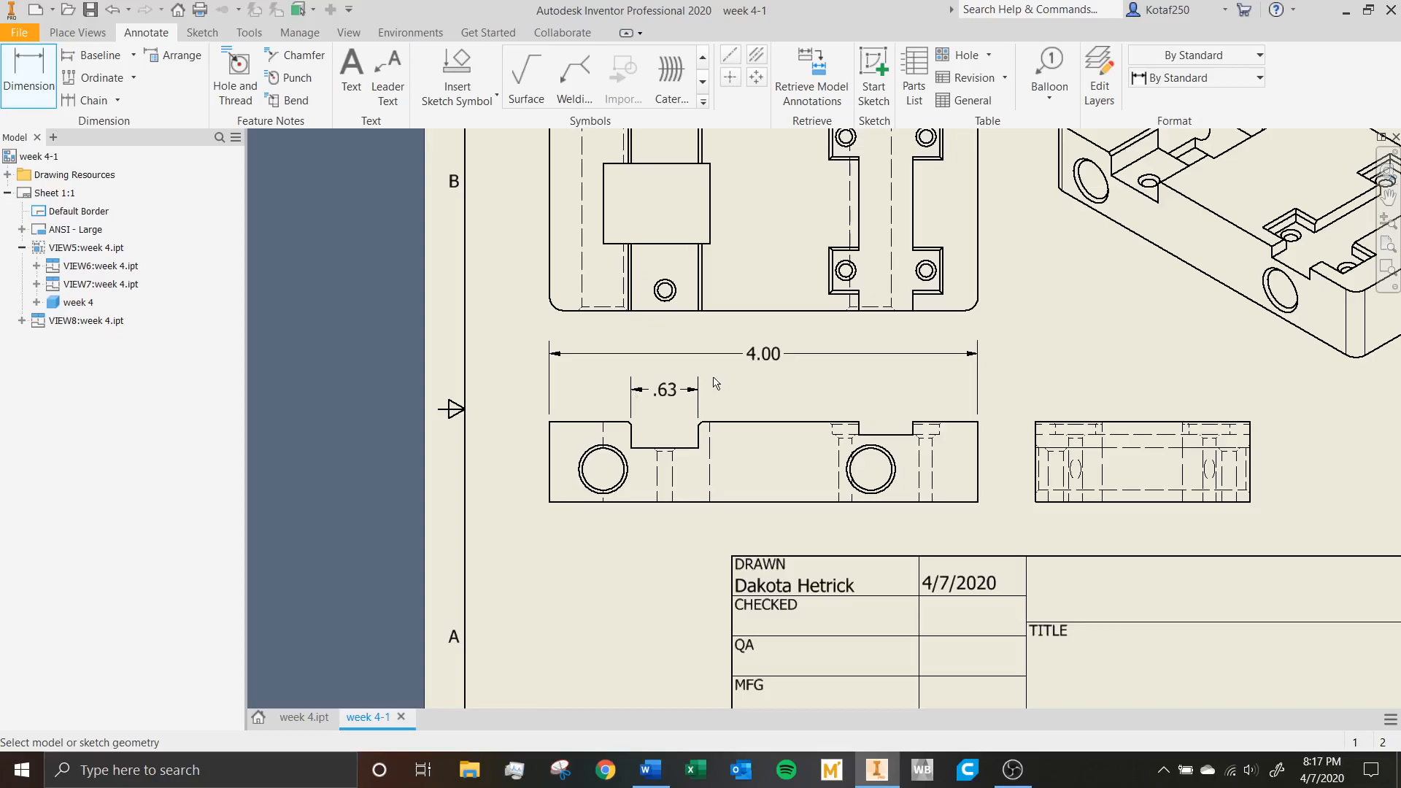
{"action": "middle_click_drag", "start_coordinate": [715, 383], "coordinate": [599, 426]}
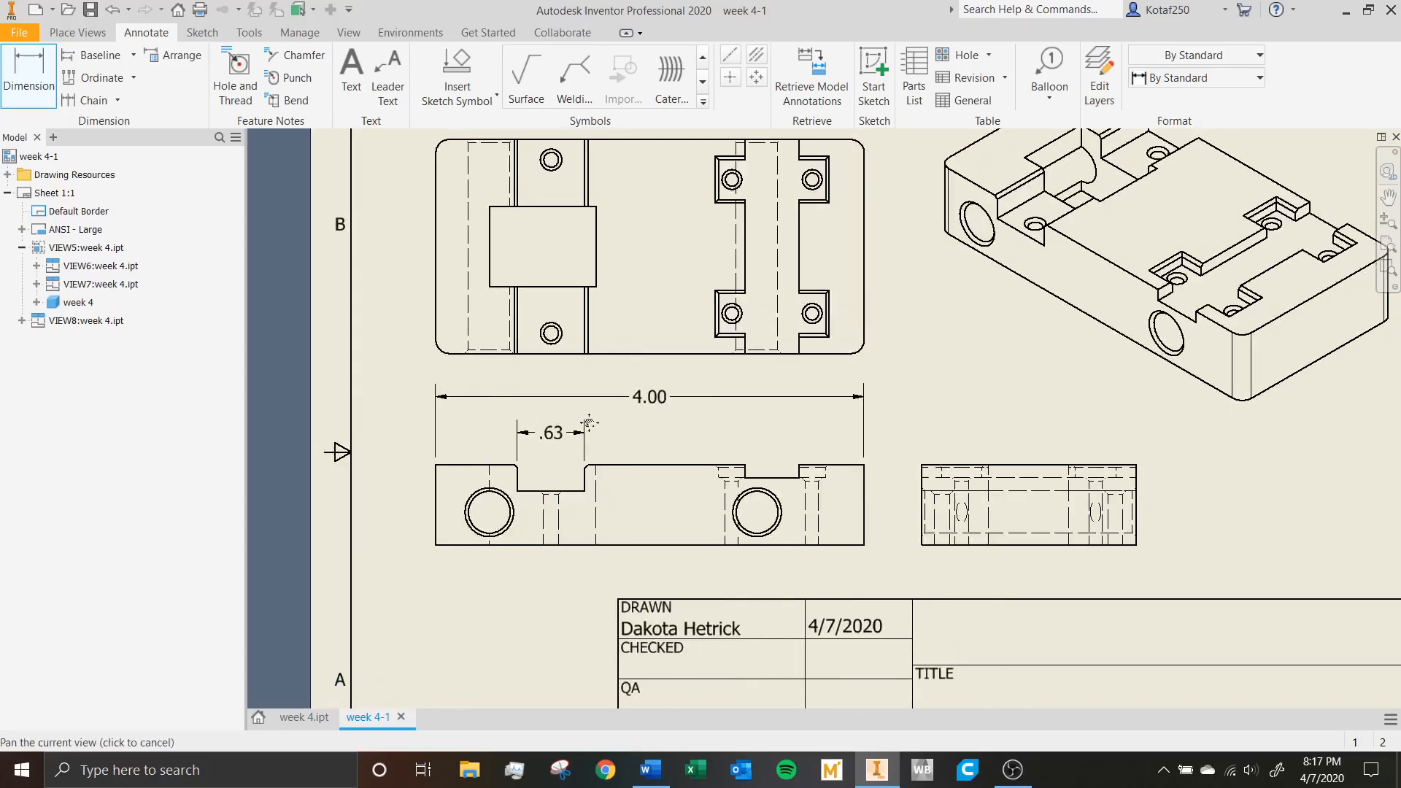
{"action": "right_click", "coordinate": [557, 443]}
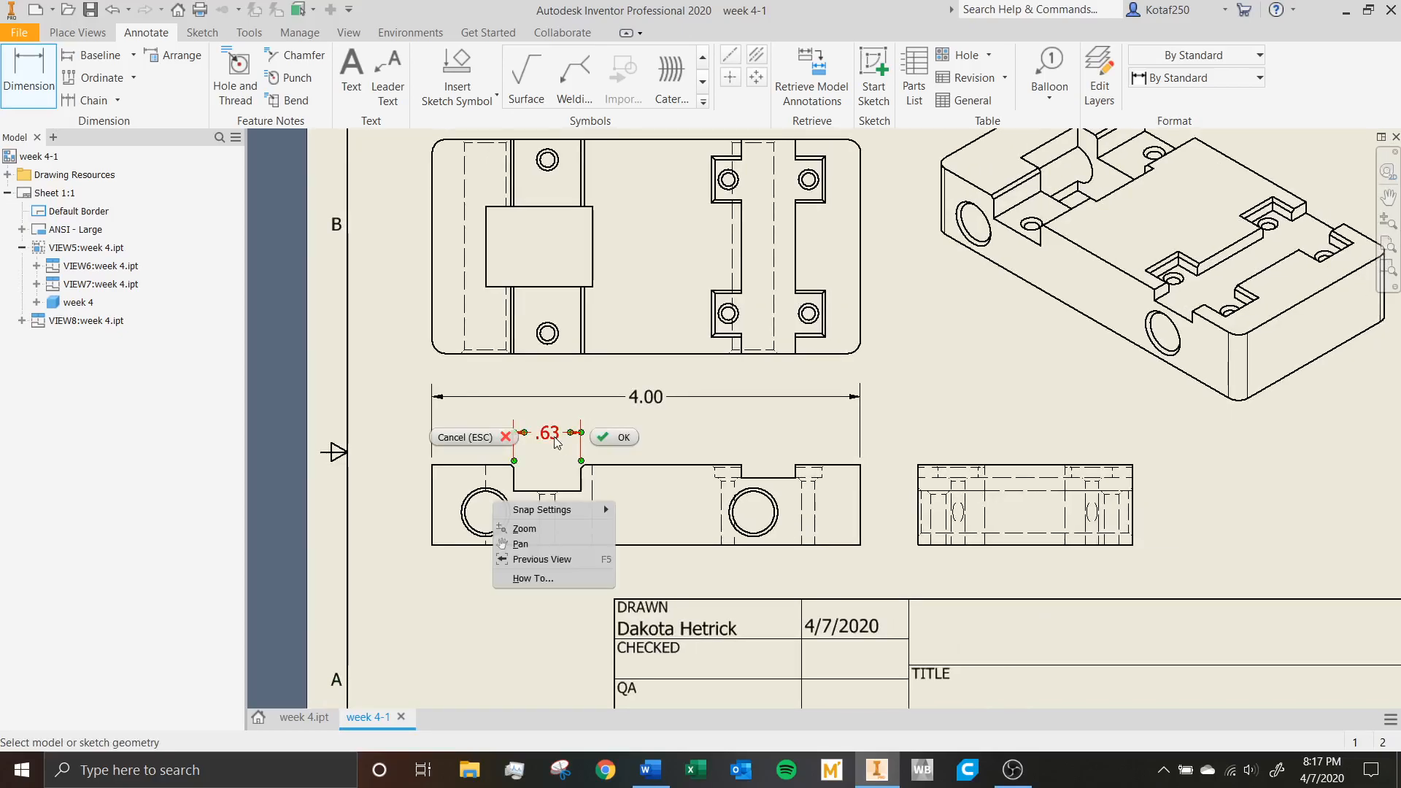
{"action": "left_click", "coordinate": [628, 444]}
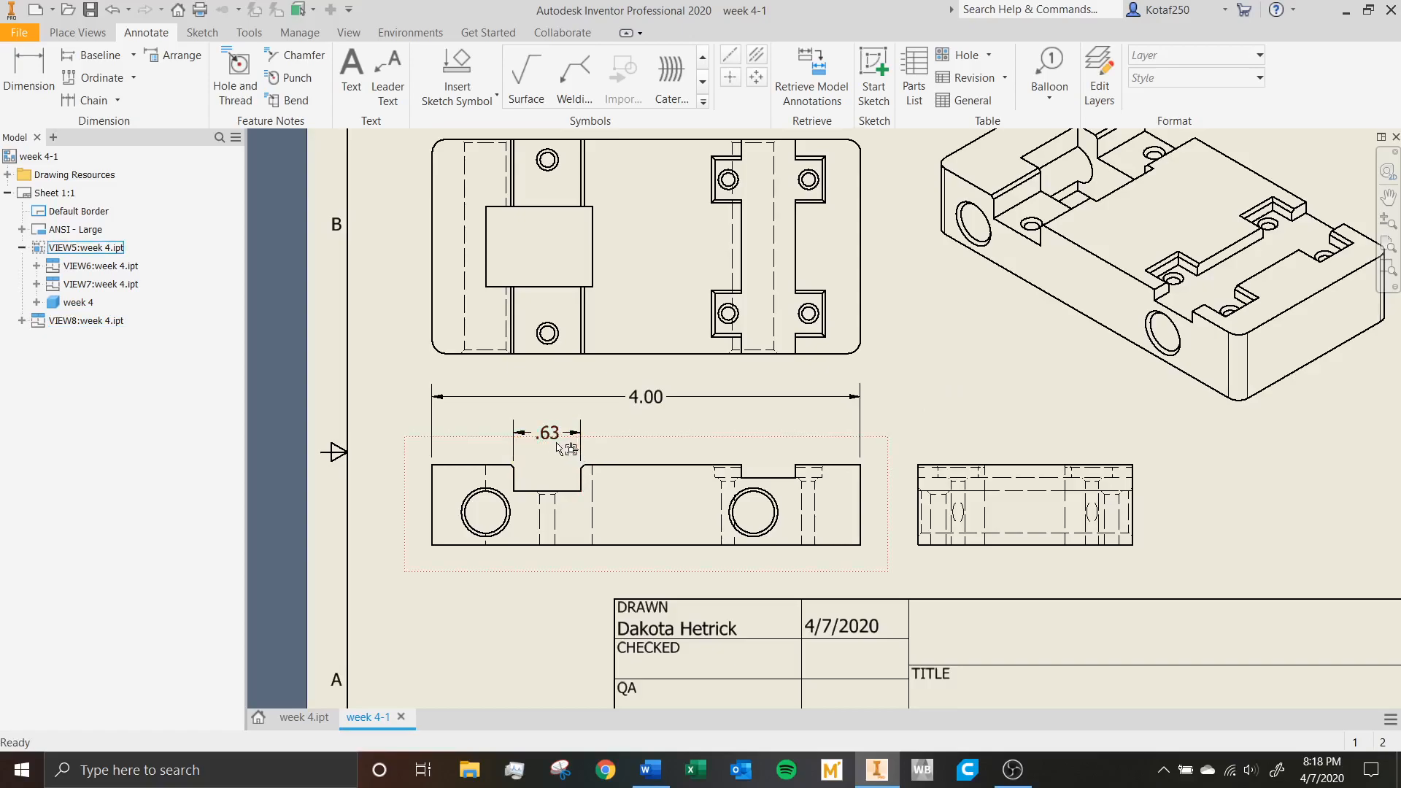
Add center marks to the two large circular holes in the front view.
{"action": "scroll", "coordinate": [985, 398], "scroll_direction": "down", "scroll_amount": 3}
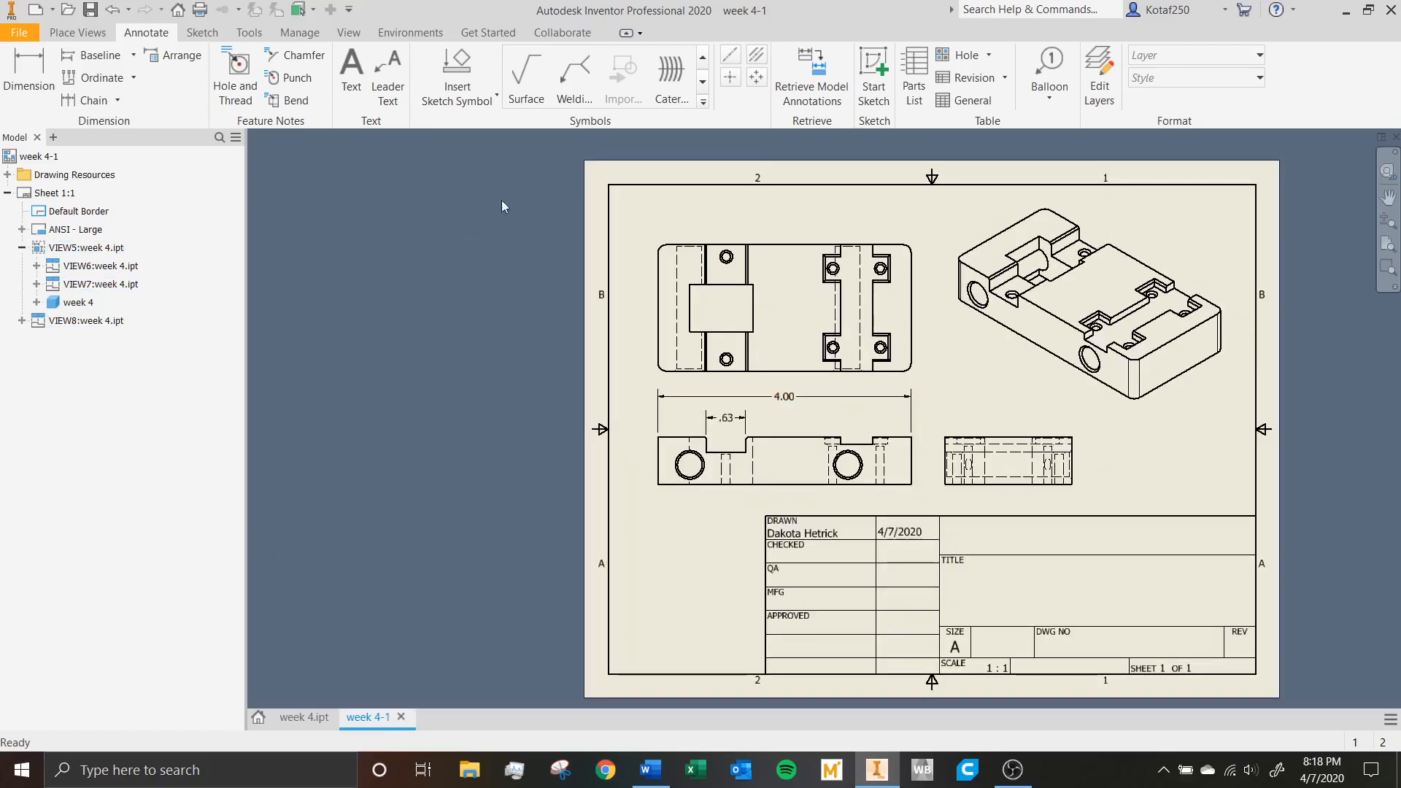
{"action": "middle_click", "coordinate": [826, 231]}
{"action": "middle_click", "coordinate": [826, 231]}
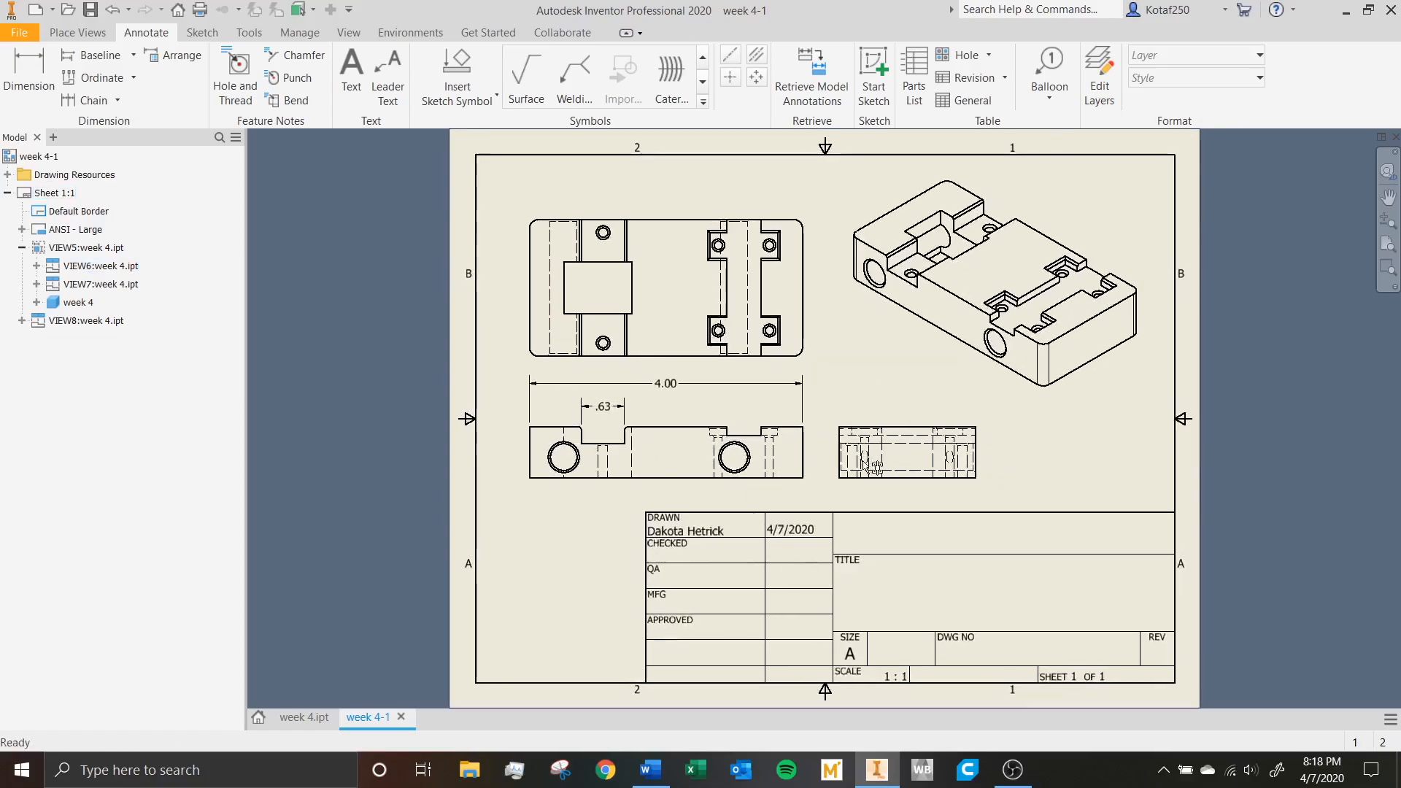
{"action": "scroll", "coordinate": [978, 467], "scroll_direction": "up", "scroll_amount": 5}
{"action": "scroll", "coordinate": [925, 407], "scroll_direction": "down", "scroll_amount": 5}
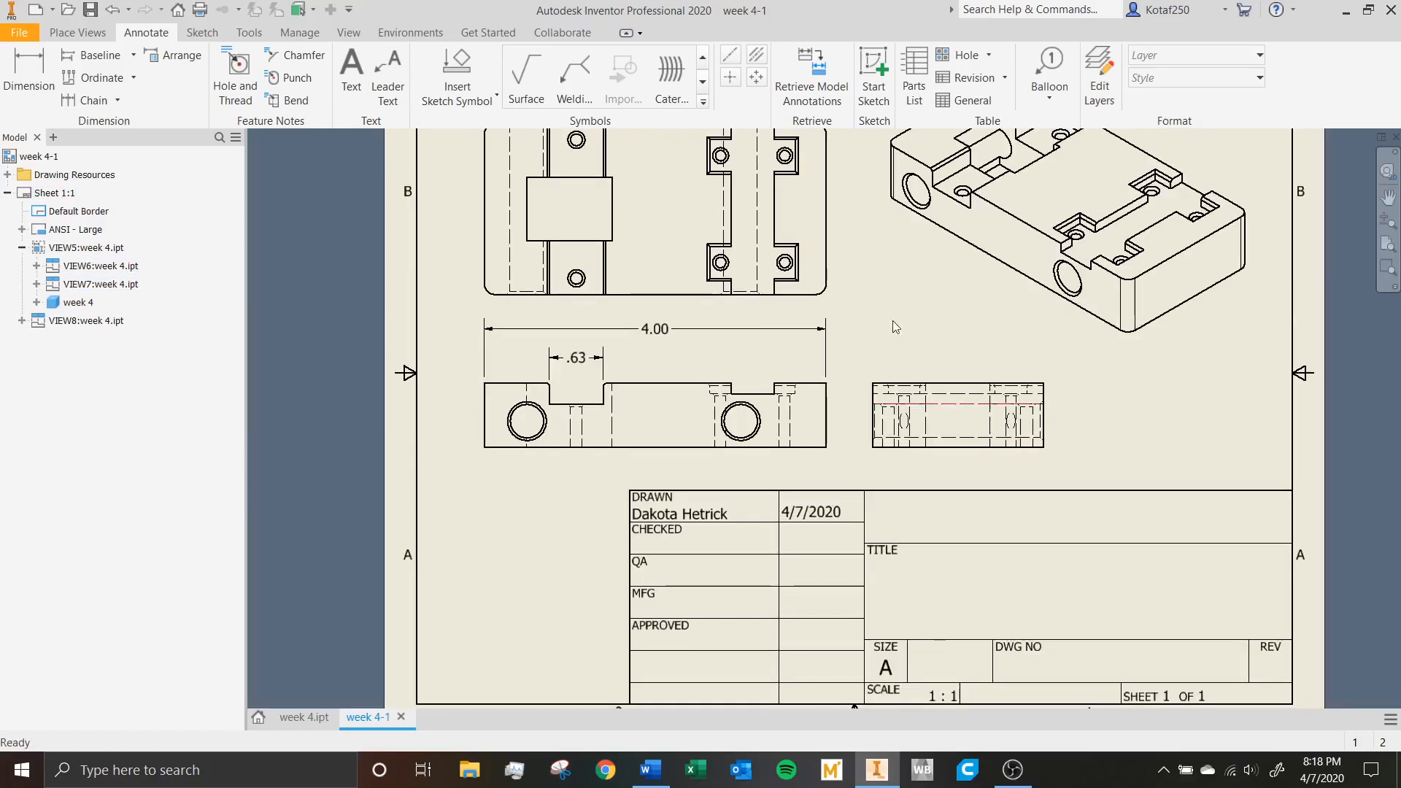
{"action": "scroll", "coordinate": [861, 300], "scroll_direction": "down", "scroll_amount": 2}
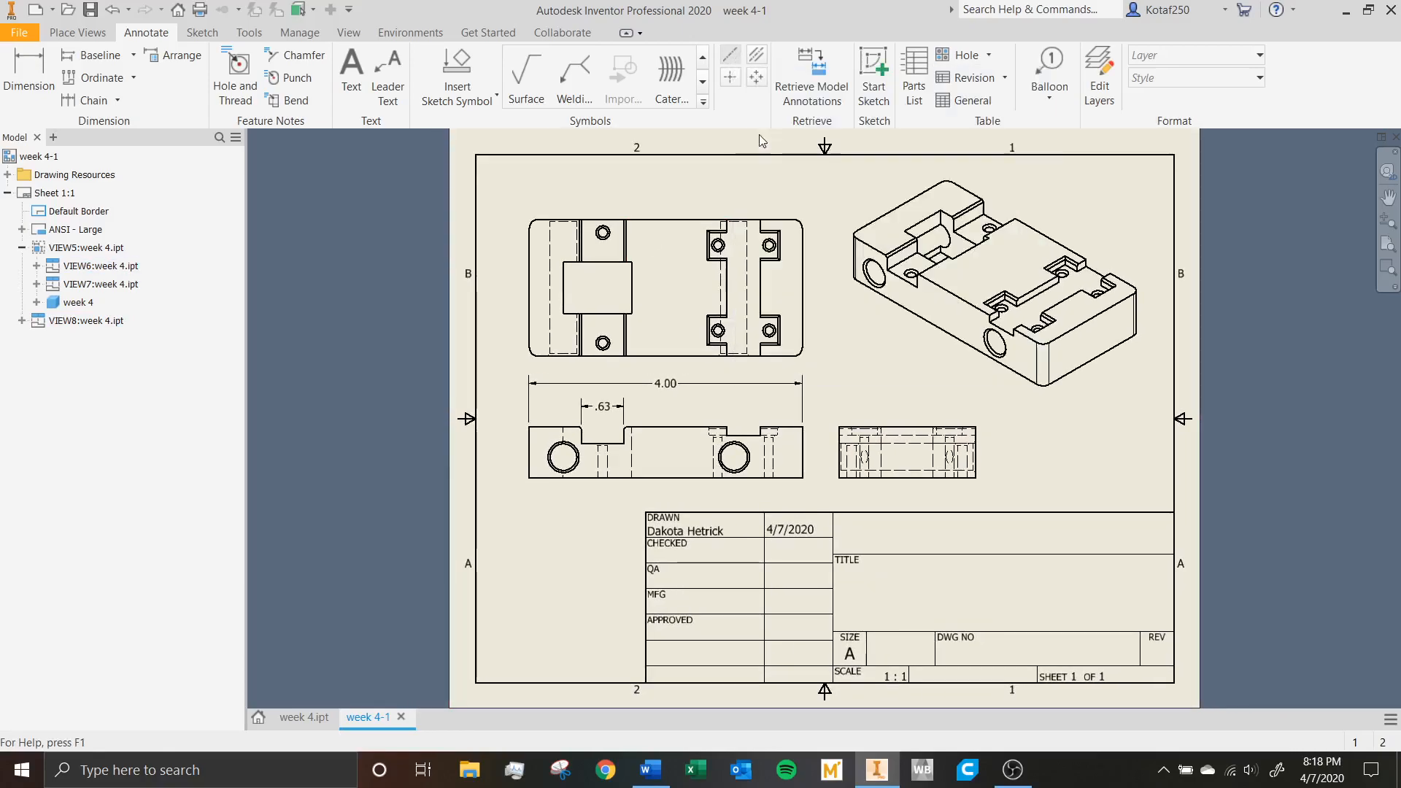
{"action": "left_click", "coordinate": [736, 81]}
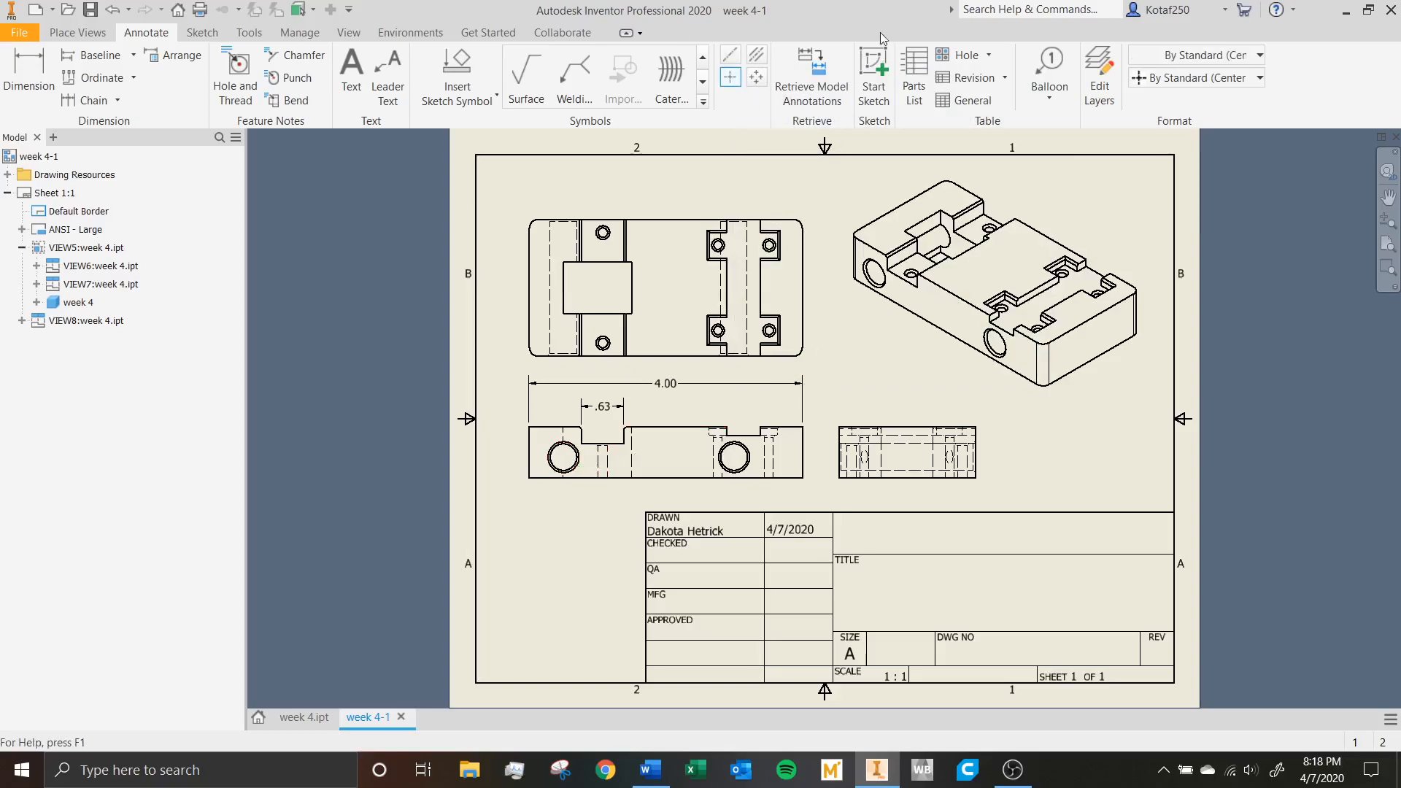
{"action": "left_click", "coordinate": [731, 77]}
{"action": "scroll", "coordinate": [579, 469], "scroll_direction": "up", "scroll_amount": 3}
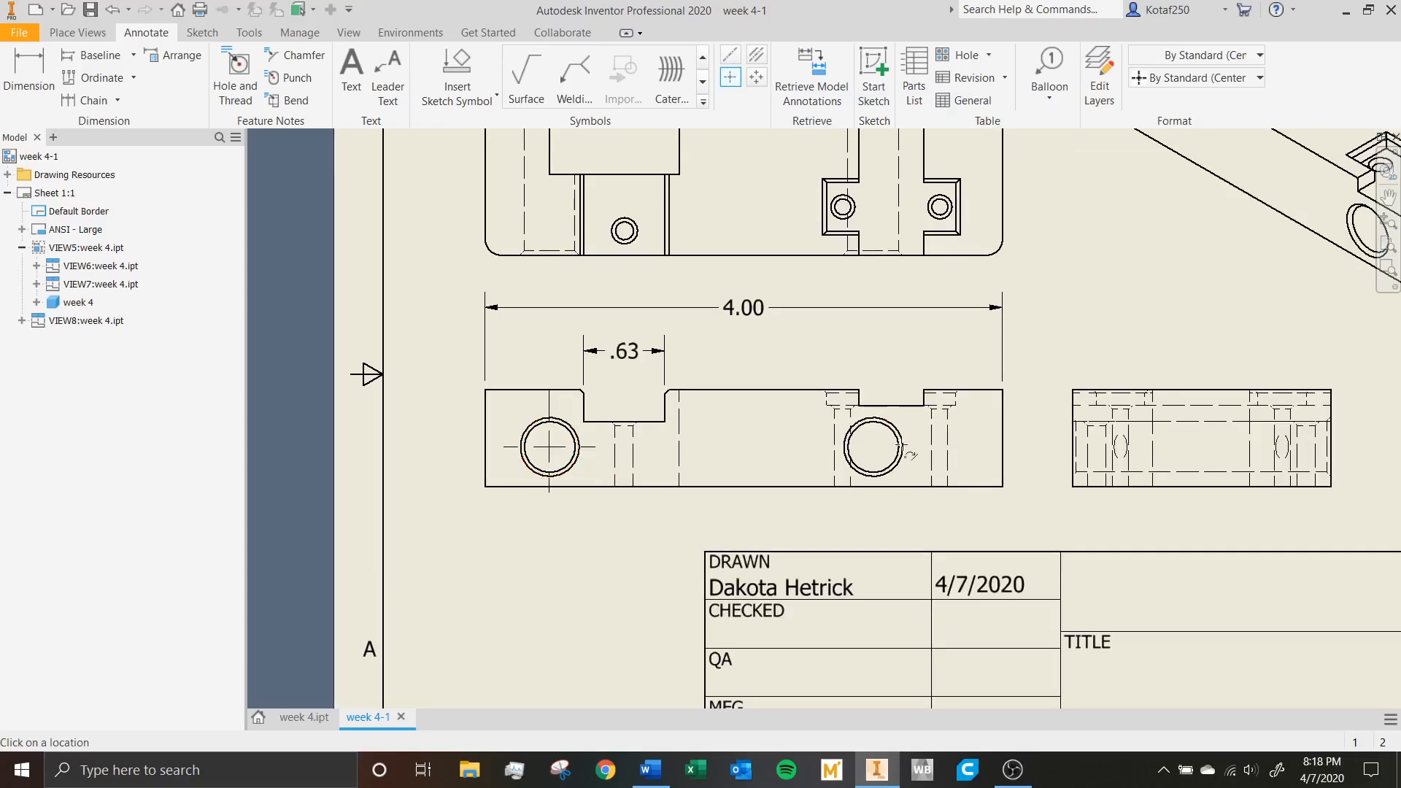
Add center marks to the two holes in the wide slot and the four corner-pocket holes in the top view.
{"action": "mouse_move", "coordinate": [919, 329]}
{"action": "middle_mouse_down"}
{"action": "mouse_move", "coordinate": [931, 421]}
{"action": "mouse_move", "coordinate": [891, 484]}
{"action": "middle_mouse_up"}
{"action": "left_click", "coordinate": [597, 178]}
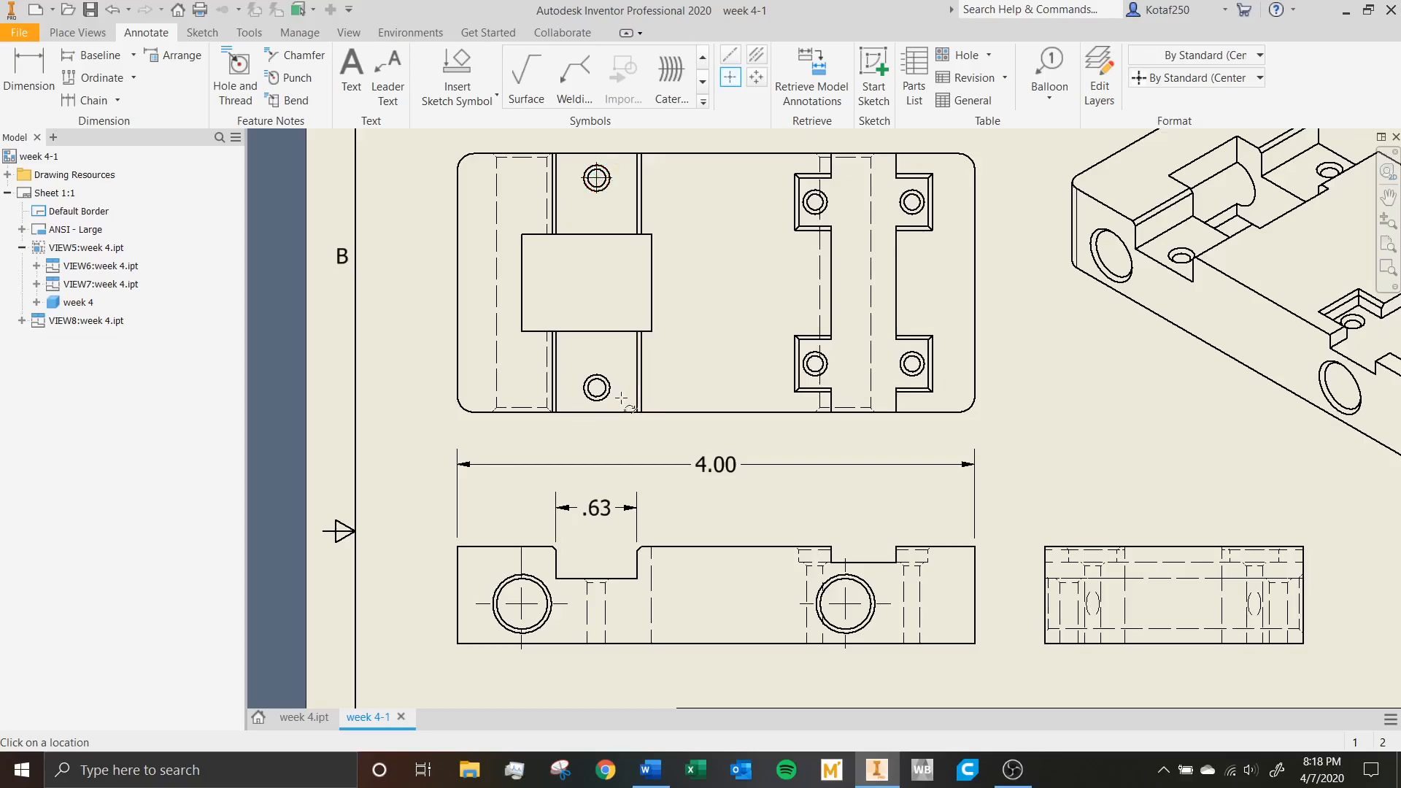
{"action": "left_click", "coordinate": [597, 387]}
{"action": "left_click", "coordinate": [815, 202]}
{"action": "left_click", "coordinate": [912, 203]}
{"action": "left_click", "coordinate": [905, 356]}
{"action": "left_click", "coordinate": [819, 361]}
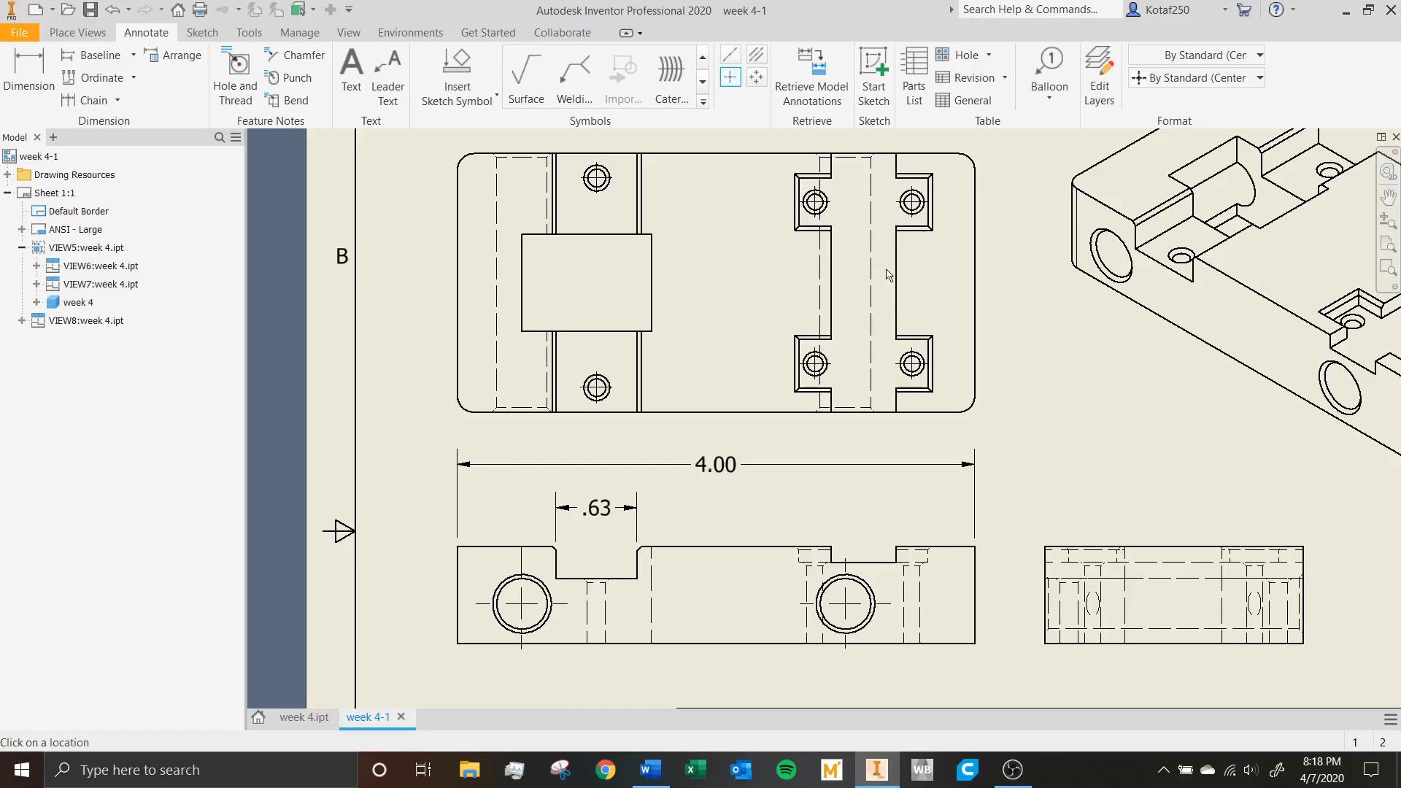
Try to add a bisector centerline between the two short end edges of the top view.
{"action": "left_click", "coordinate": [753, 56]}
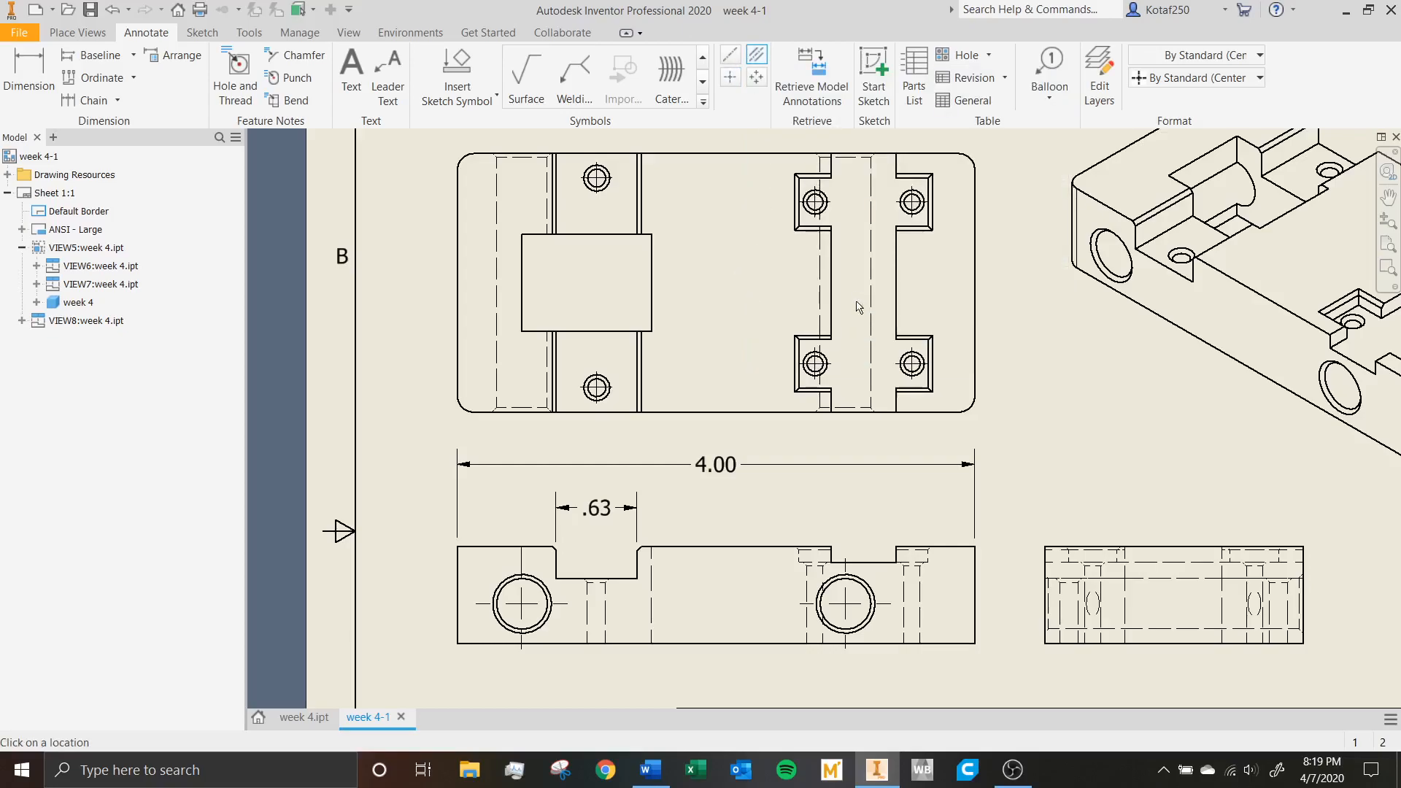
{"action": "middle_click_drag", "start_coordinate": [861, 306], "coordinate": [620, 346]}
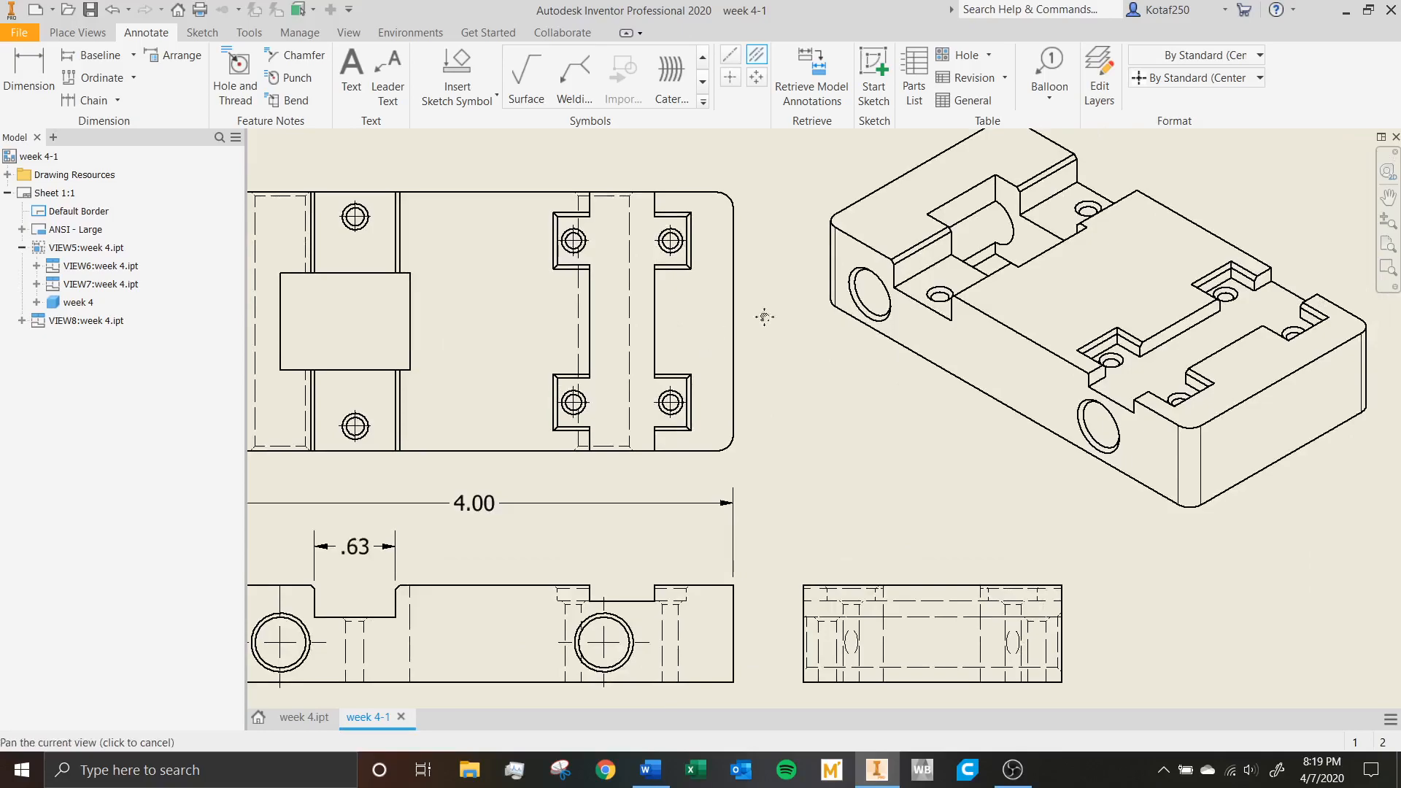
{"action": "middle_click_drag", "start_coordinate": [707, 347], "coordinate": [887, 318]}
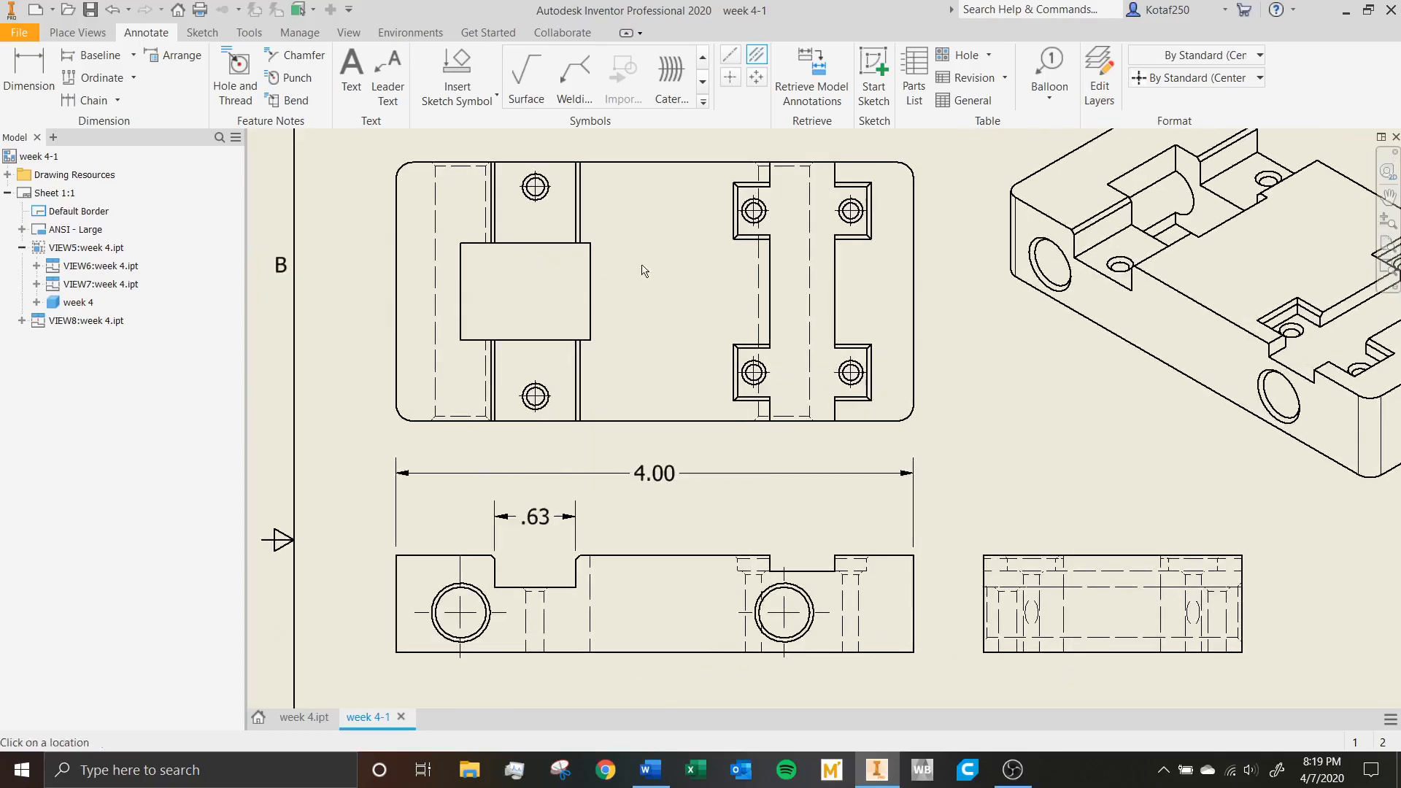
{"action": "left_click", "coordinate": [914, 292]}
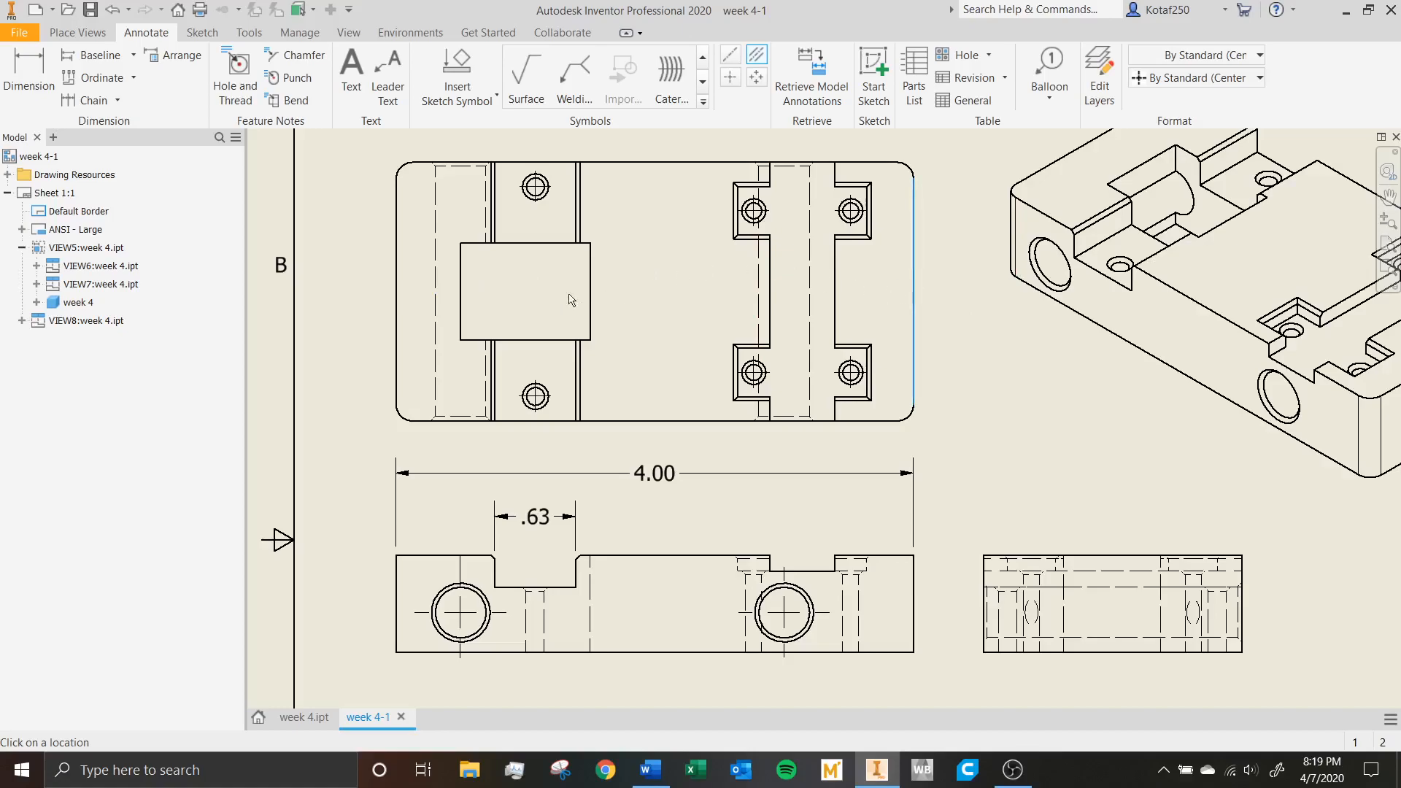
{"action": "left_click", "coordinate": [397, 292]}
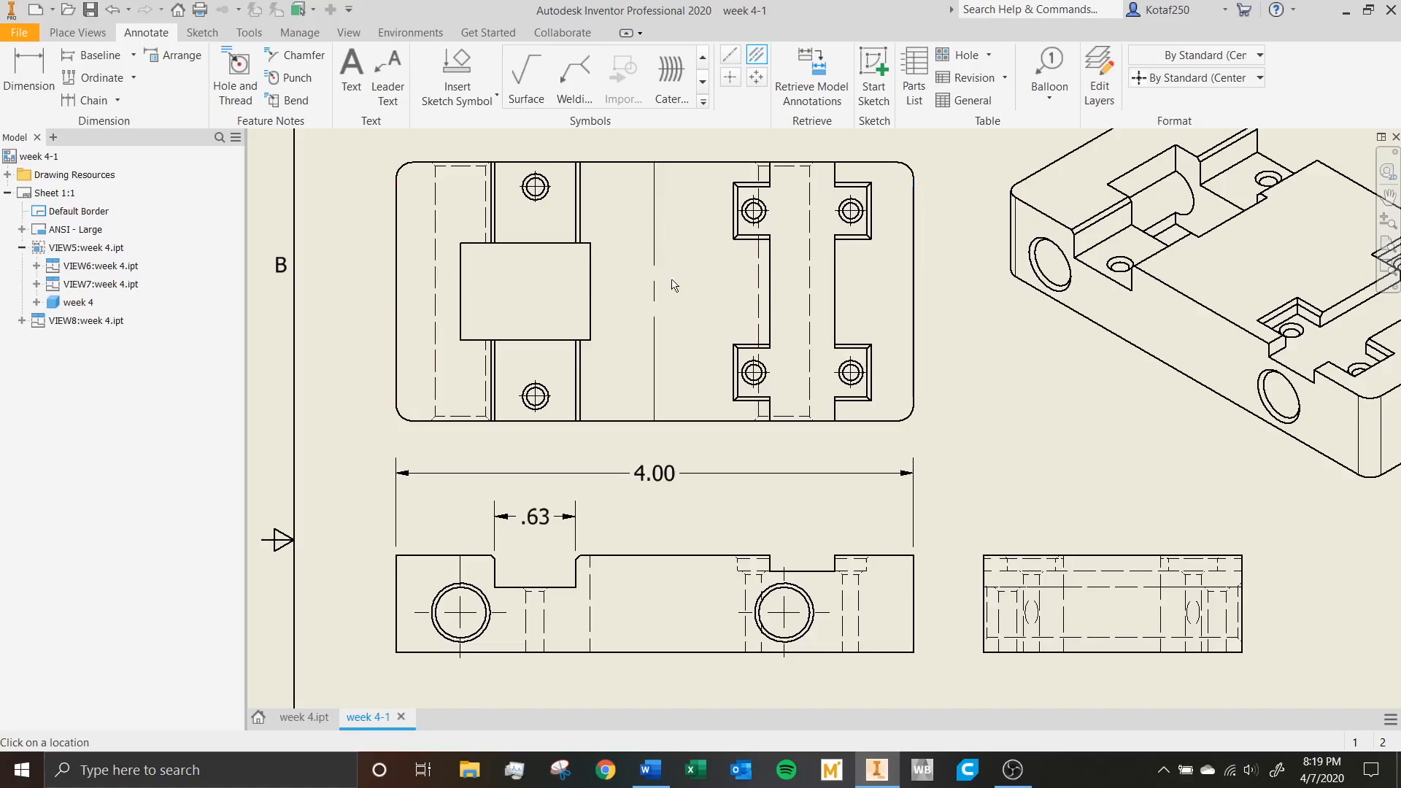
{"action": "key", "text": "Escape"}
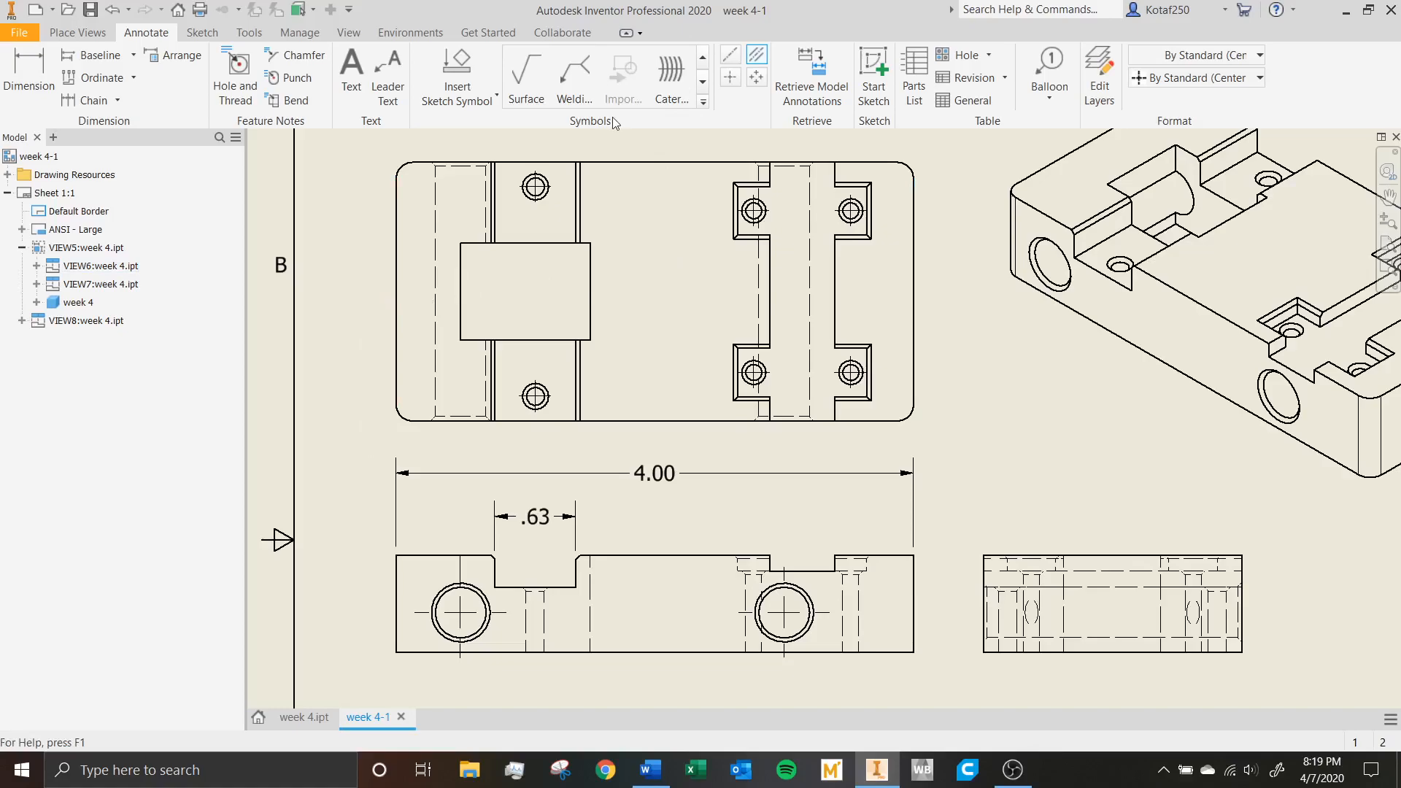
Add a bisector centerline between the two long outer edges of the top view.
{"action": "left_click", "coordinate": [756, 55]}
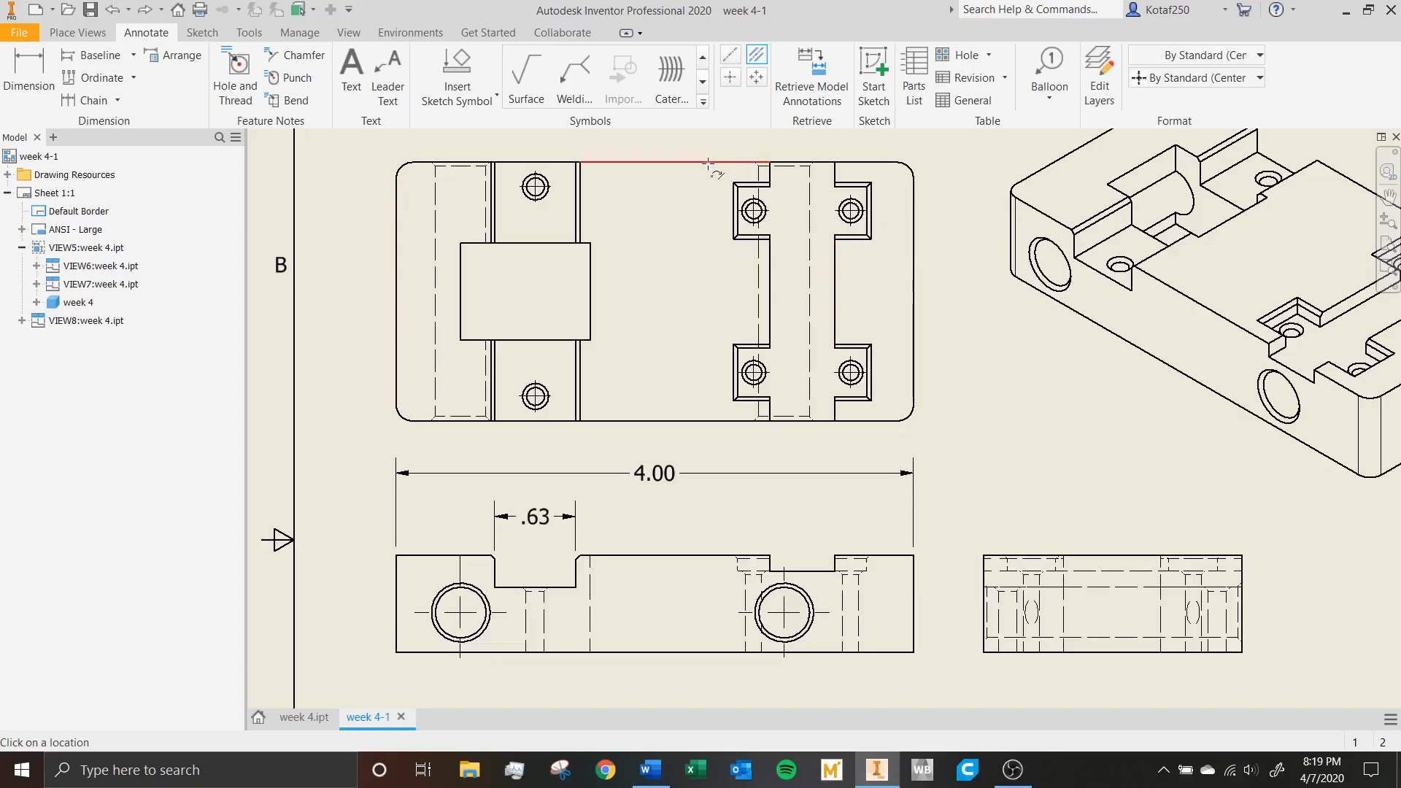
{"action": "left_click", "coordinate": [719, 163]}
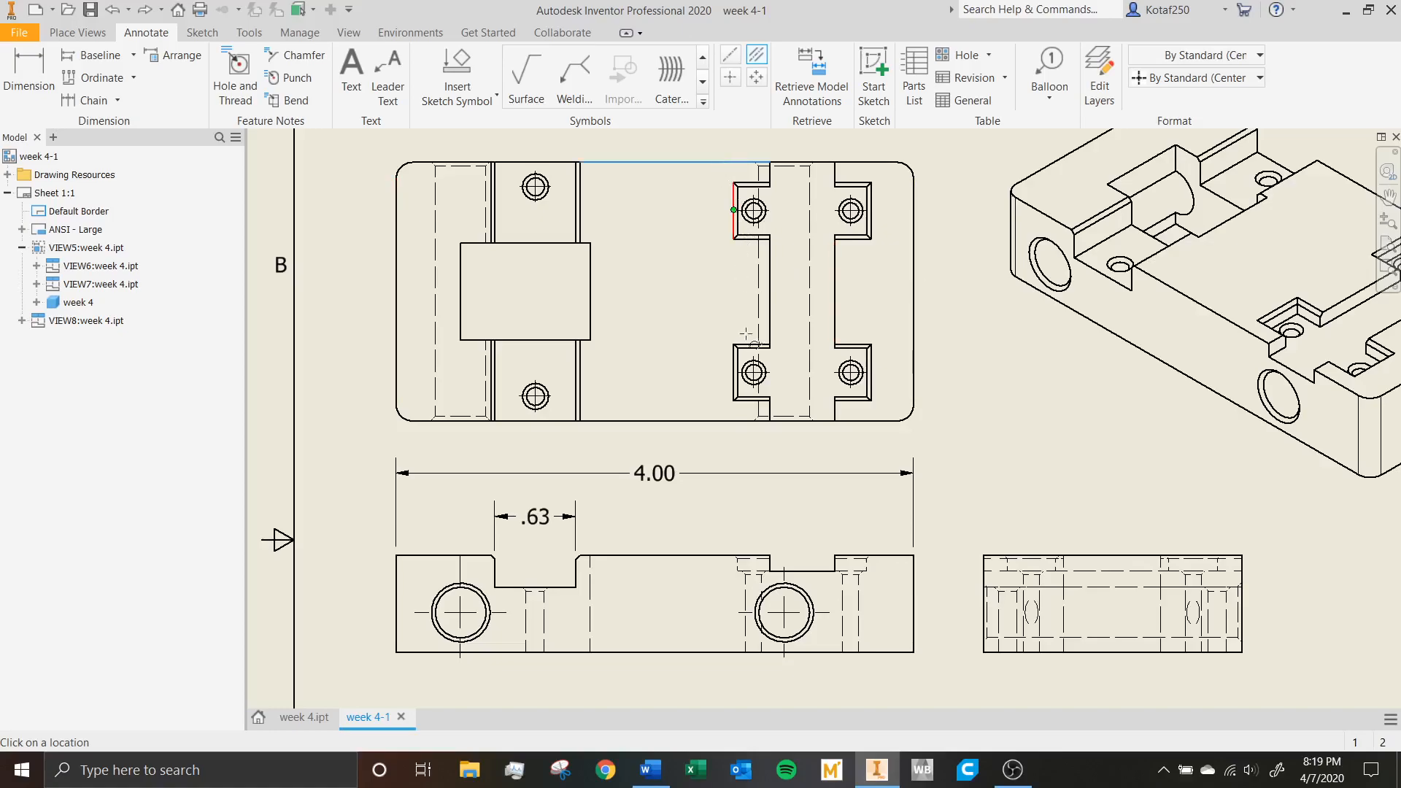
{"action": "left_click", "coordinate": [721, 421]}
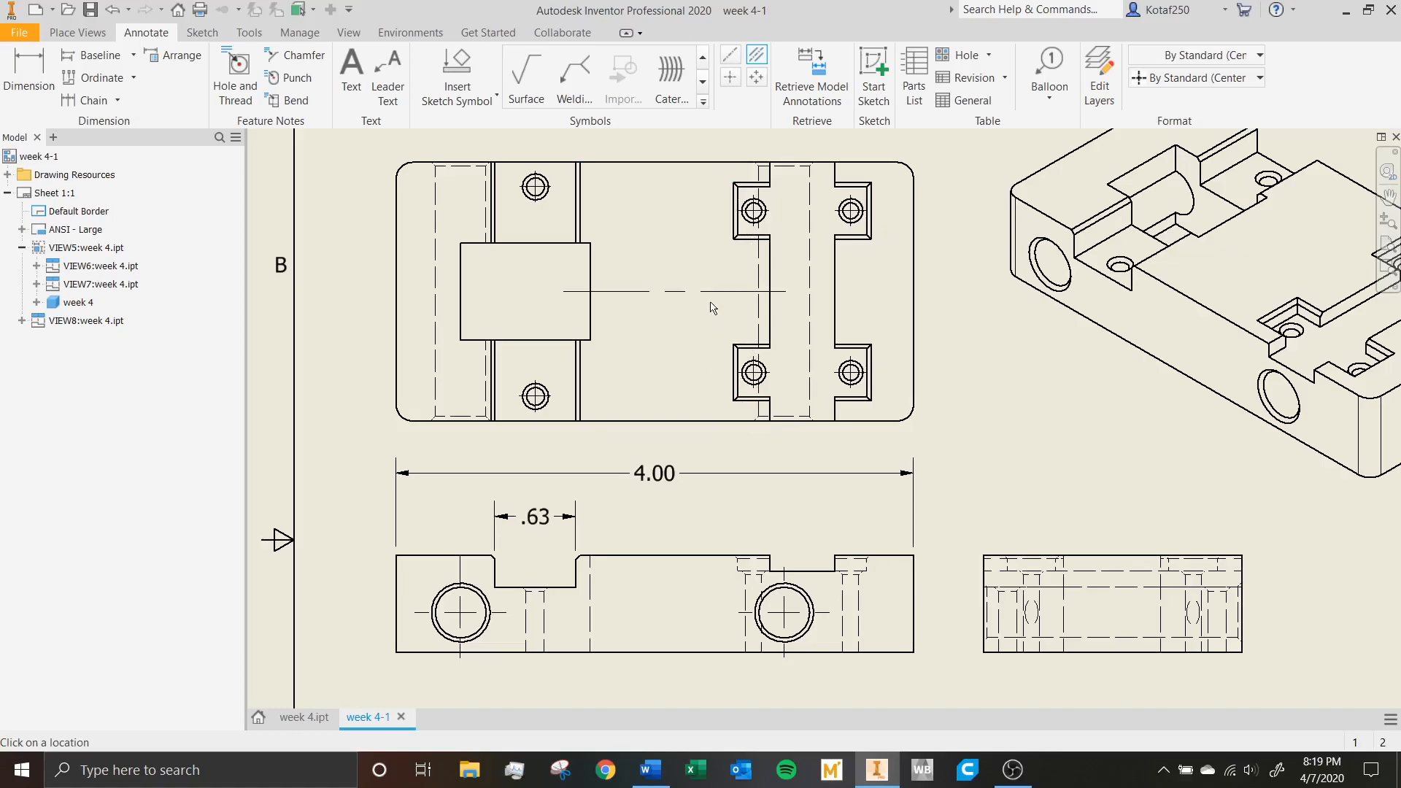
{"action": "key", "text": "Escape"}
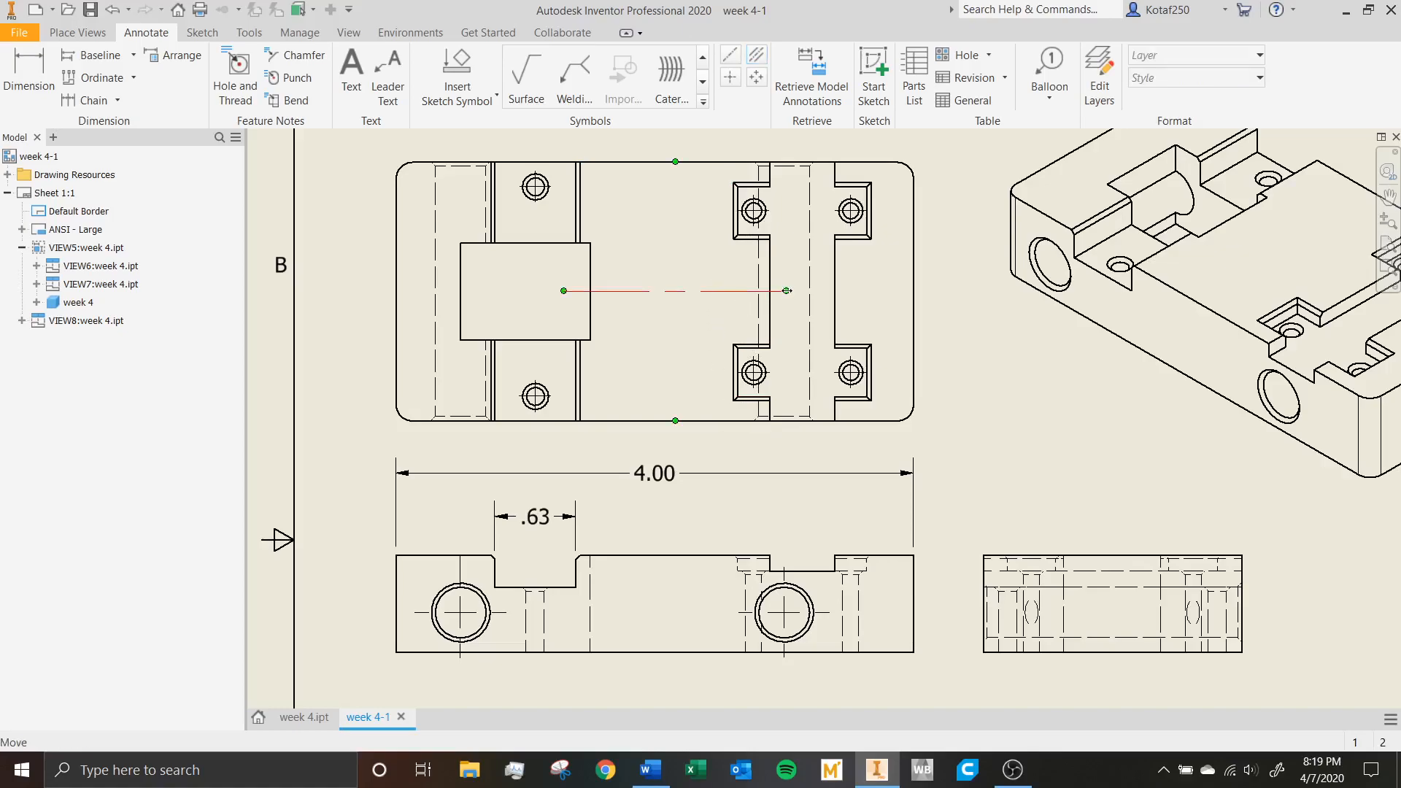
Extend the bisector centerline slightly past both ends of the block in the top view.
{"action": "left_click_drag", "start_coordinate": [786, 290], "coordinate": [917, 294]}
{"action": "left_click_drag", "start_coordinate": [563, 291], "coordinate": [379, 298]}
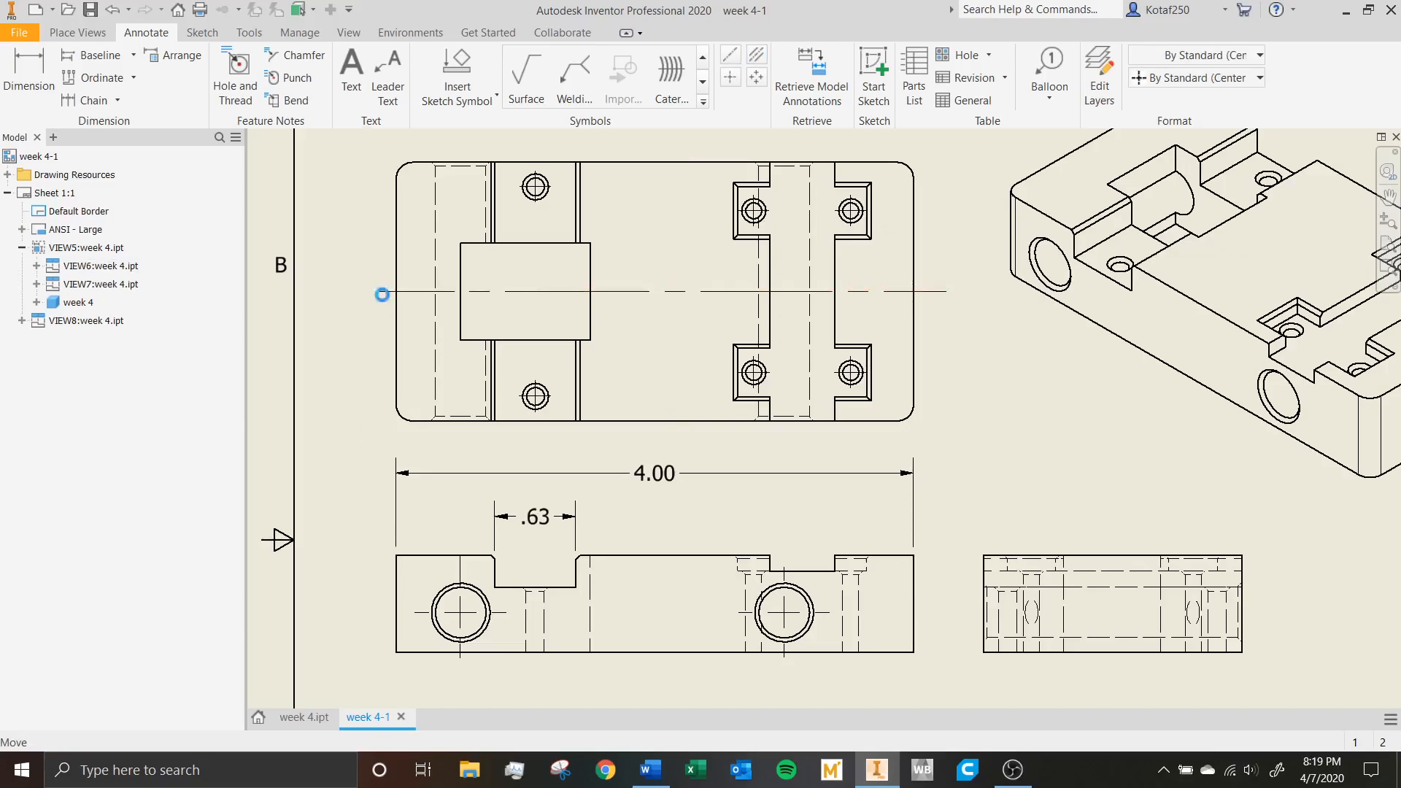
{"action": "left_click", "coordinate": [744, 163]}
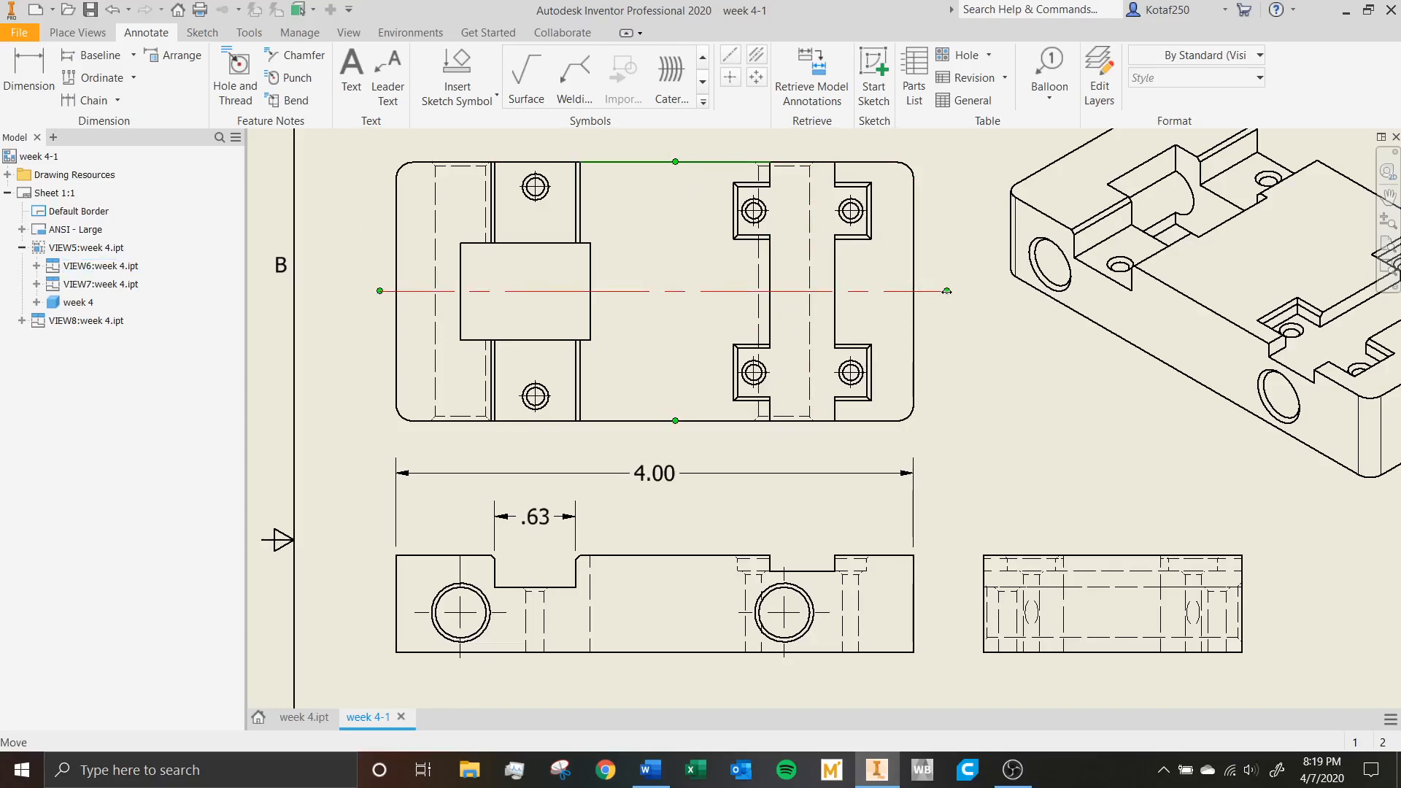
{"action": "left_click_drag", "start_coordinate": [947, 291], "coordinate": [786, 291]}
{"action": "left_click_drag", "start_coordinate": [919, 289], "coordinate": [879, 288]}
{"action": "left_click", "coordinate": [999, 373]}
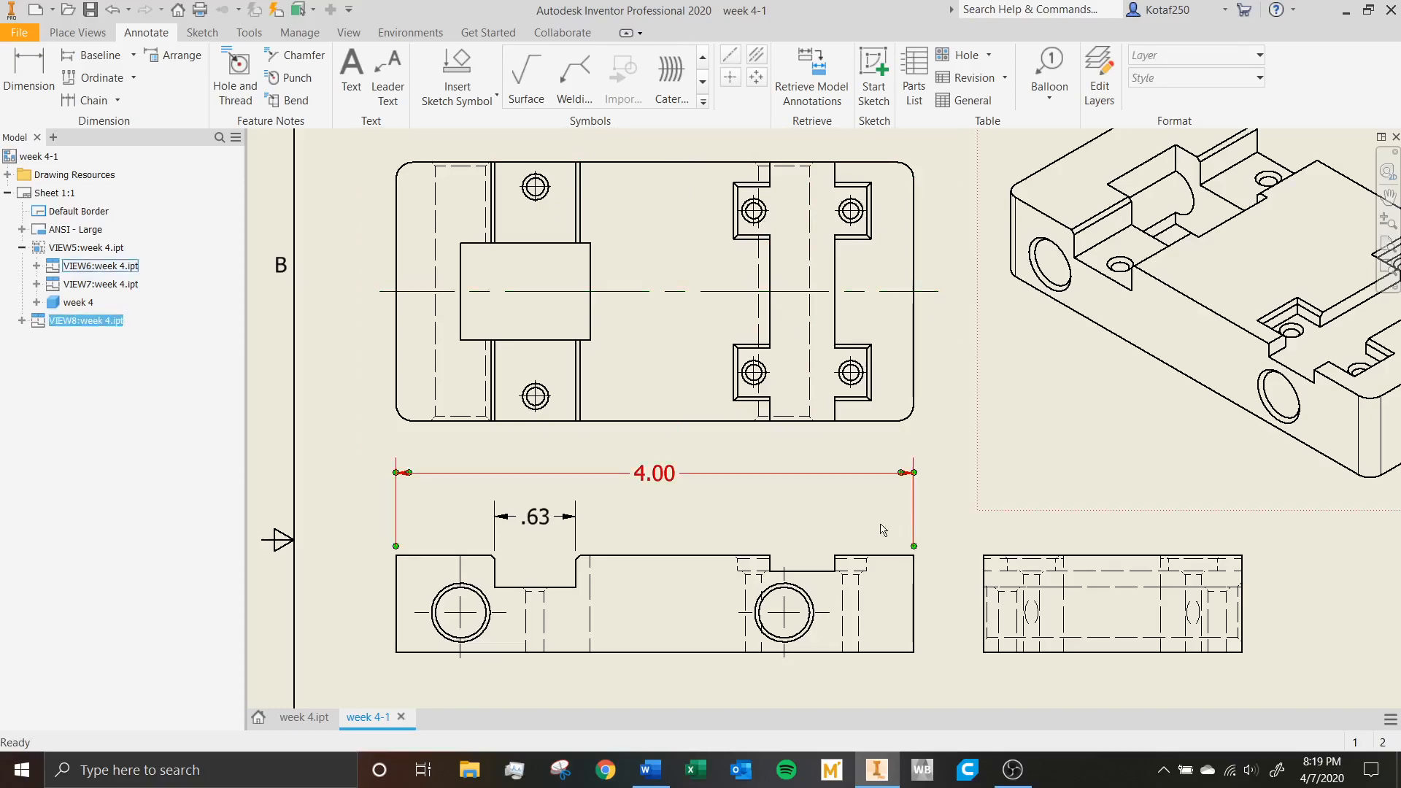
Try to adjust the center mark on the large circular hole nearest the deeper notch in the front view.
{"action": "left_click", "coordinate": [465, 613]}
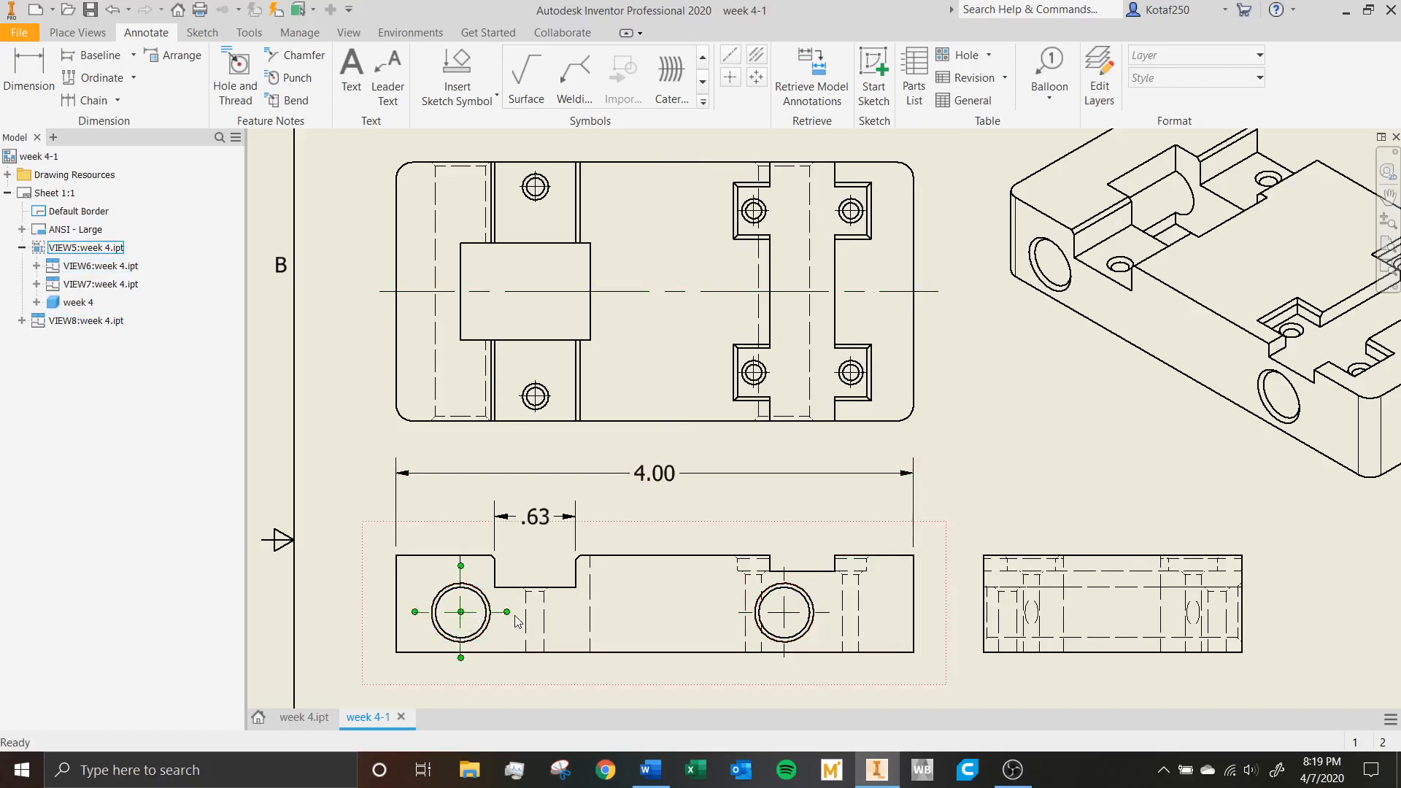
{"action": "mouse_move", "coordinate": [508, 612]}
{"action": "left_mouse_down"}
{"action": "mouse_move", "coordinate": [552, 617]}
{"action": "mouse_move", "coordinate": [510, 622]}
{"action": "left_mouse_up"}
{"action": "left_click", "coordinate": [1049, 486]}
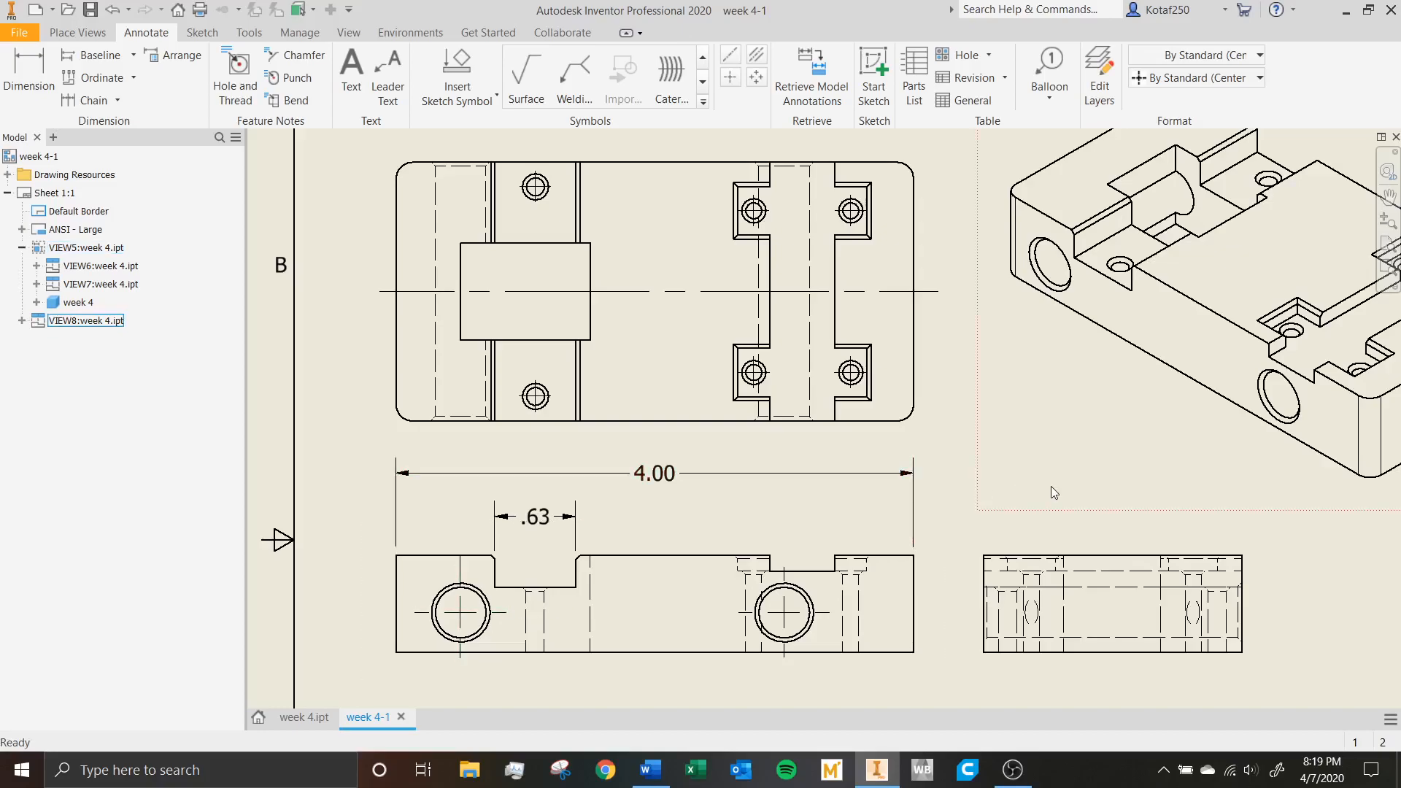
Remove the bisector centerline from the top view.
{"action": "scroll", "coordinate": [1003, 469], "scroll_direction": "down", "scroll_amount": 3}
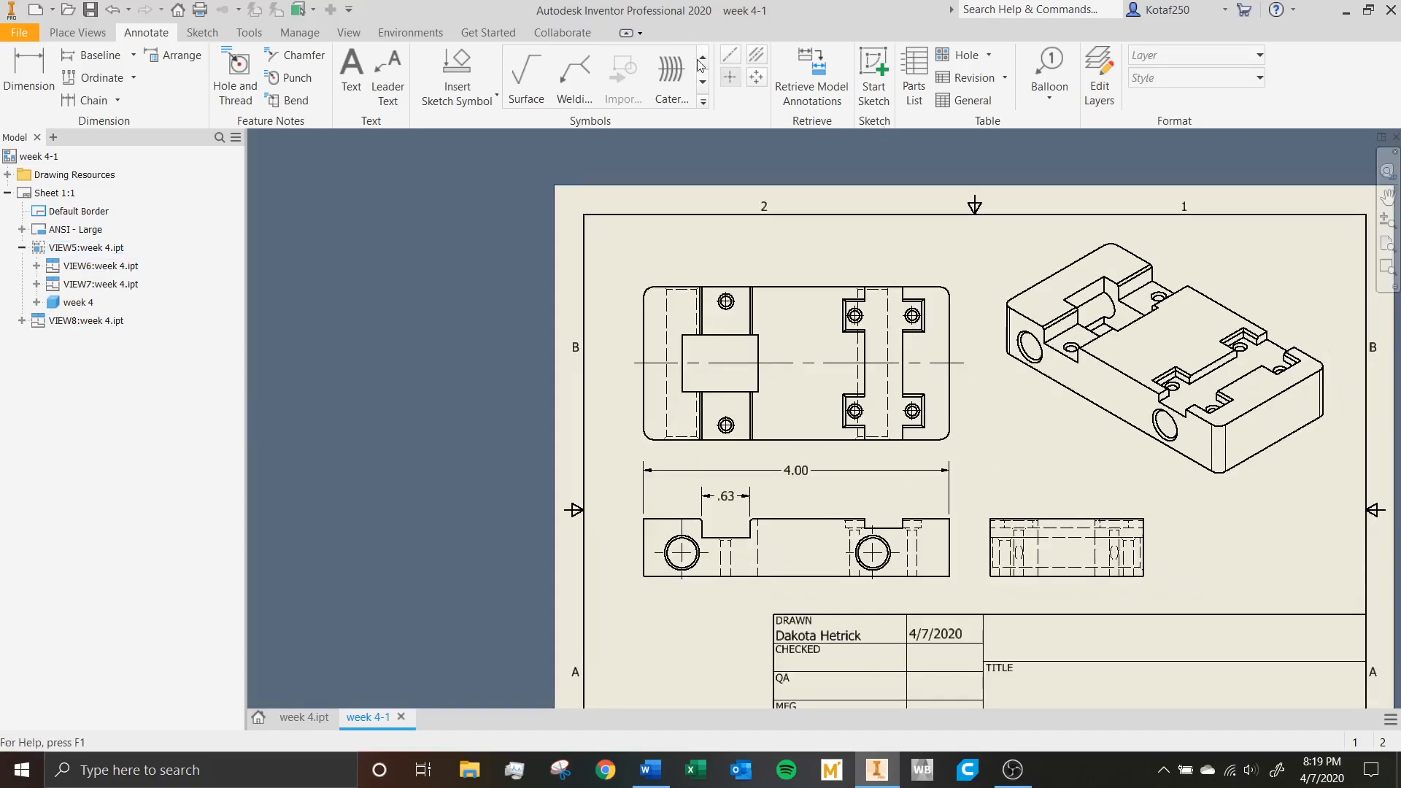
{"action": "left_click", "coordinate": [734, 63]}
{"action": "scroll", "coordinate": [787, 149], "scroll_direction": "down", "scroll_amount": 2}
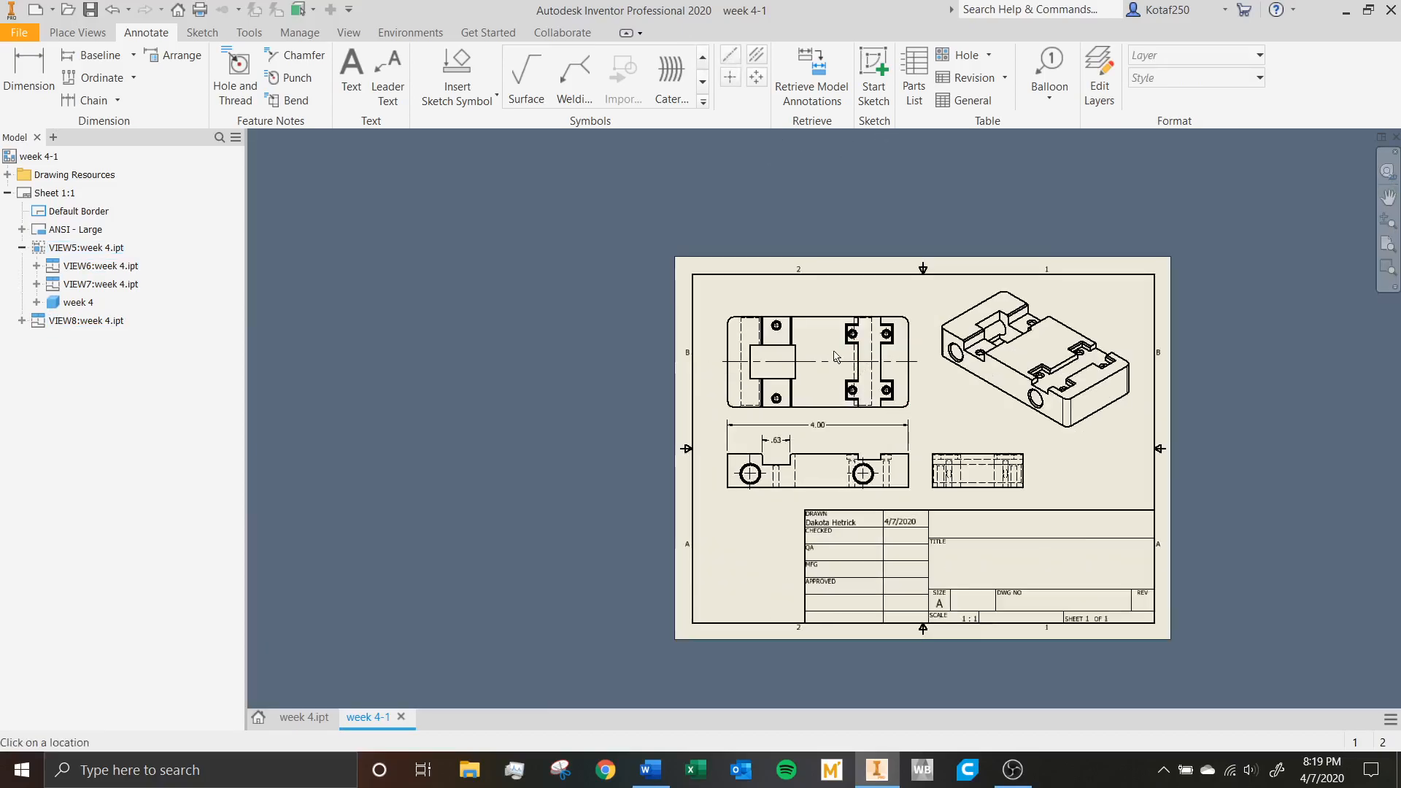
{"action": "scroll", "coordinate": [826, 320], "scroll_direction": "up", "scroll_amount": 3}
{"action": "key", "text": "Escape"}
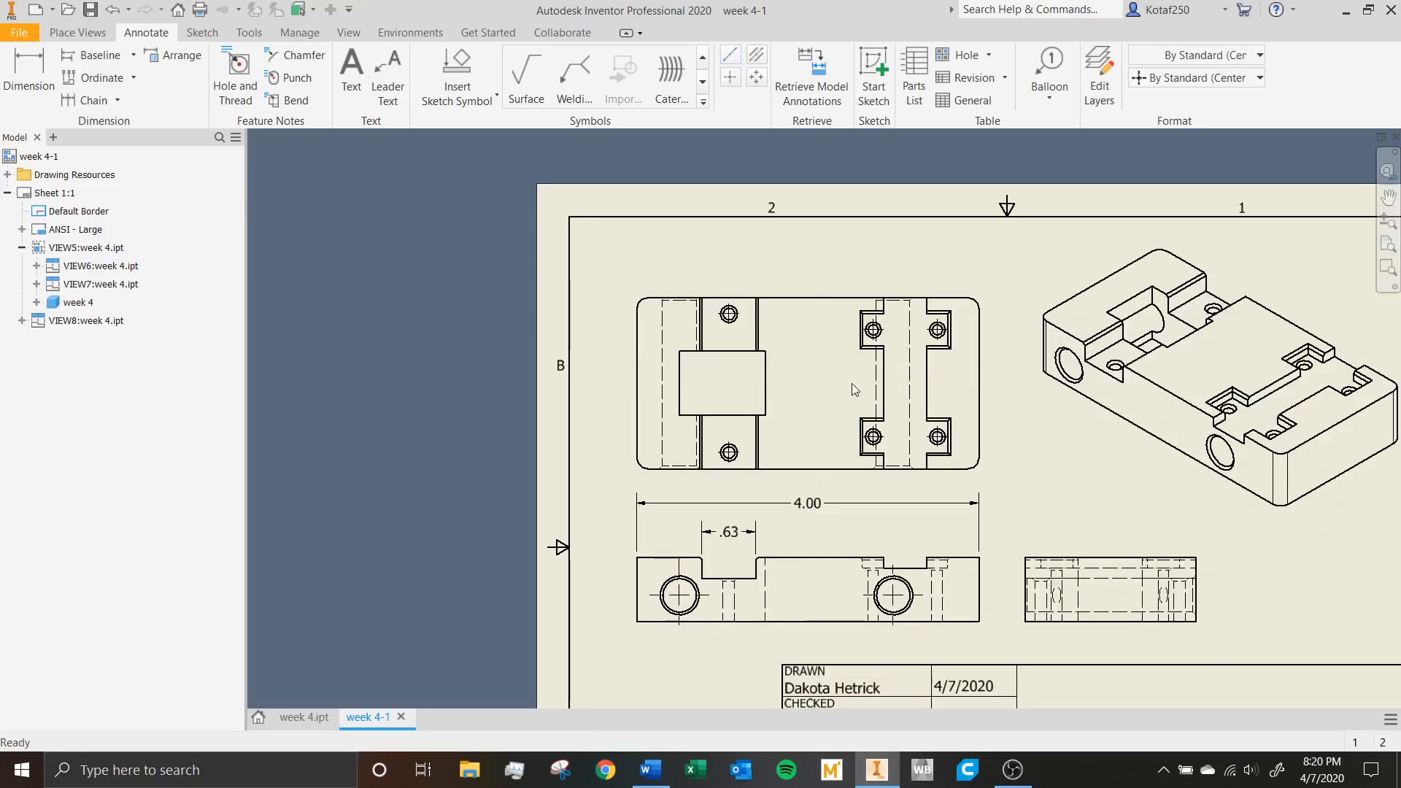
{"action": "left_click", "coordinate": [730, 54]}
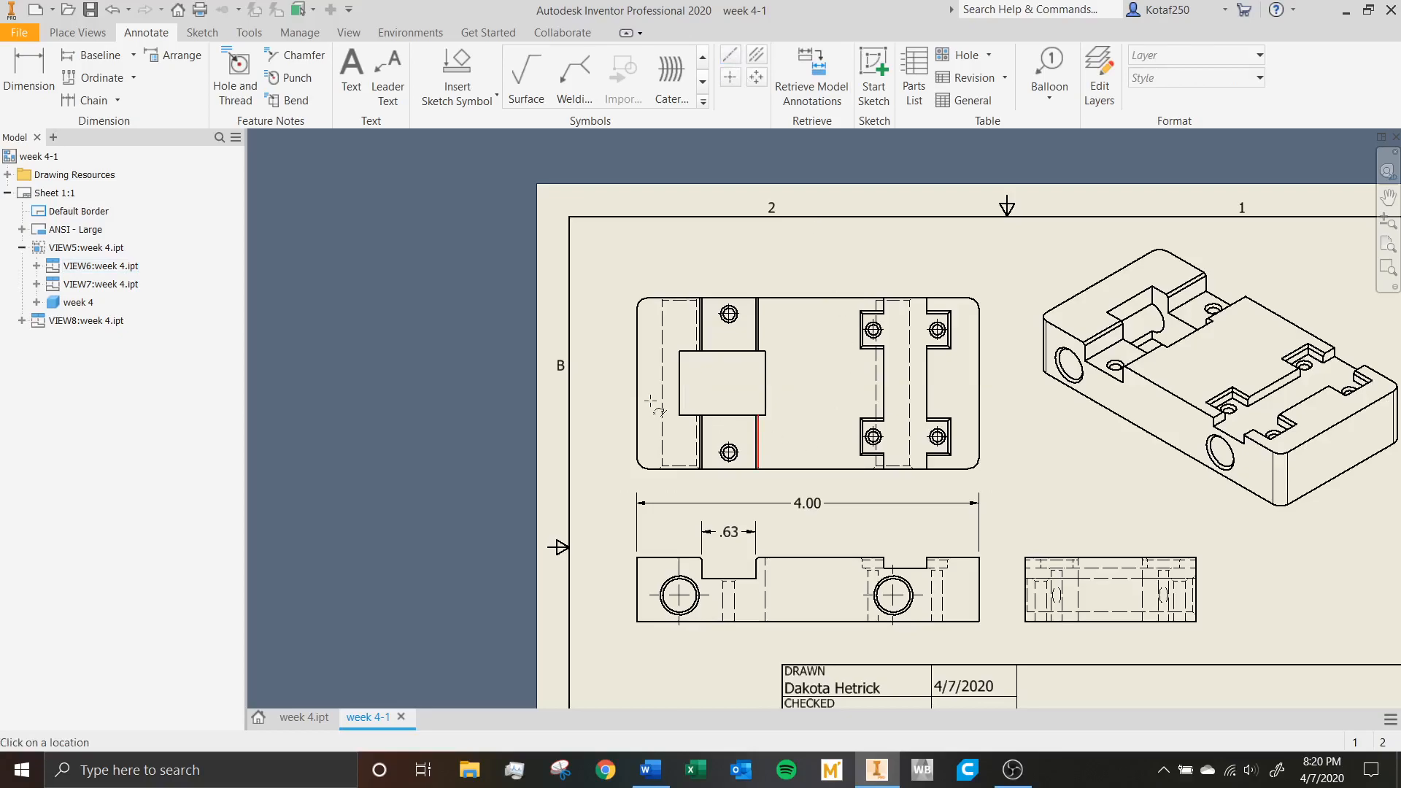
{"action": "left_click", "coordinate": [637, 383]}
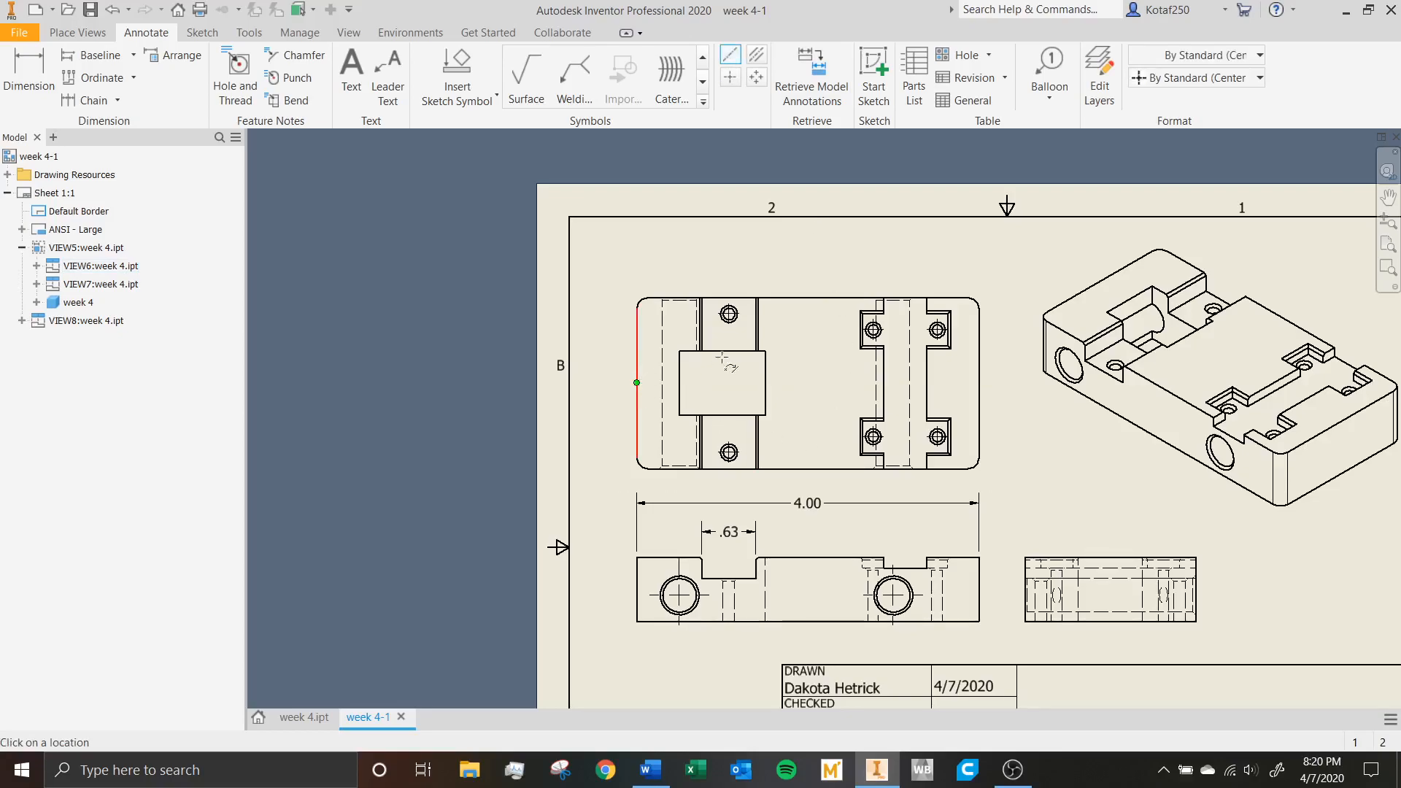
{"action": "left_click", "coordinate": [979, 383]}
{"action": "key", "text": "Escape"}
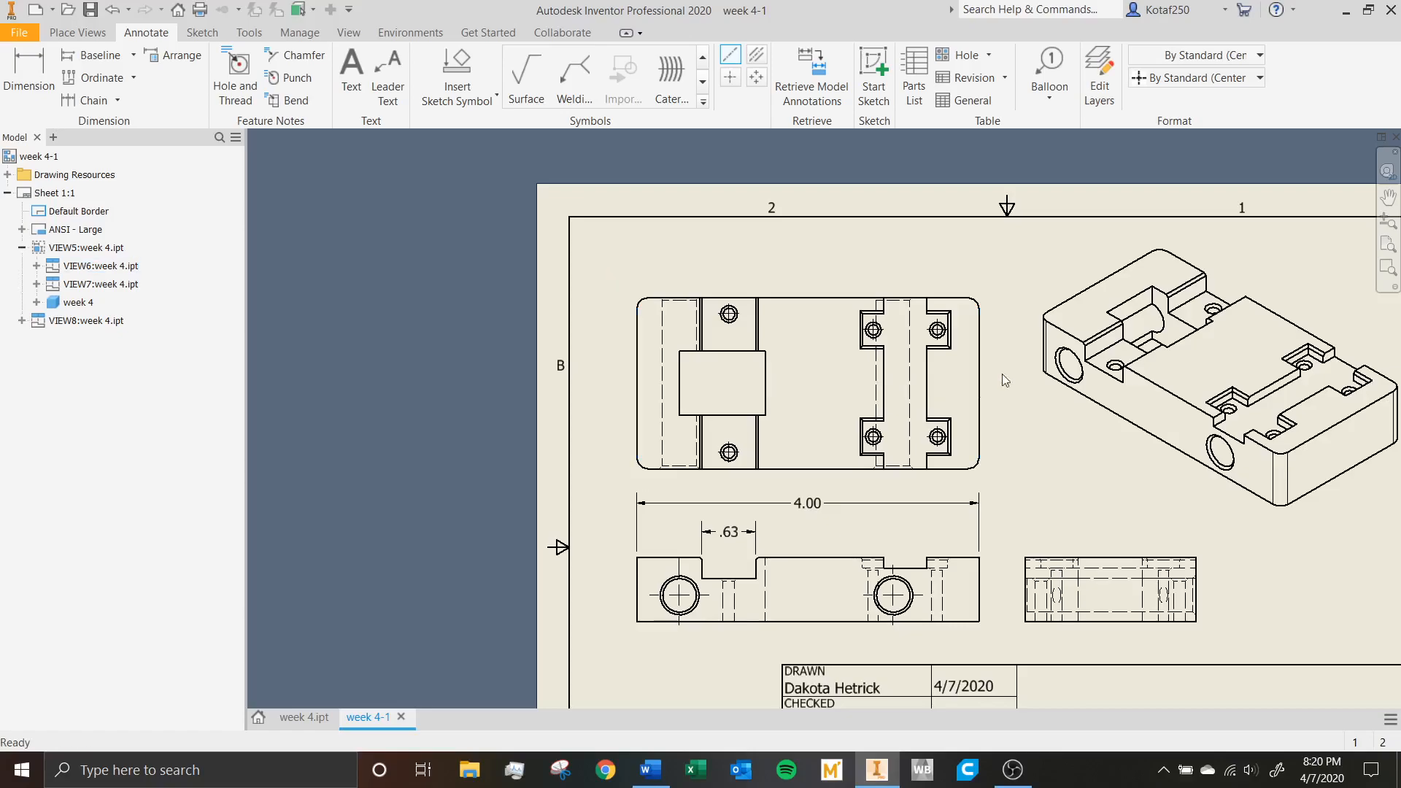
Draw a lengthwise centerline through the midpoints of the two short end edges in the top view.
{"action": "left_click", "coordinate": [727, 57]}
{"action": "left_click", "coordinate": [638, 384]}
{"action": "left_click", "coordinate": [979, 382]}
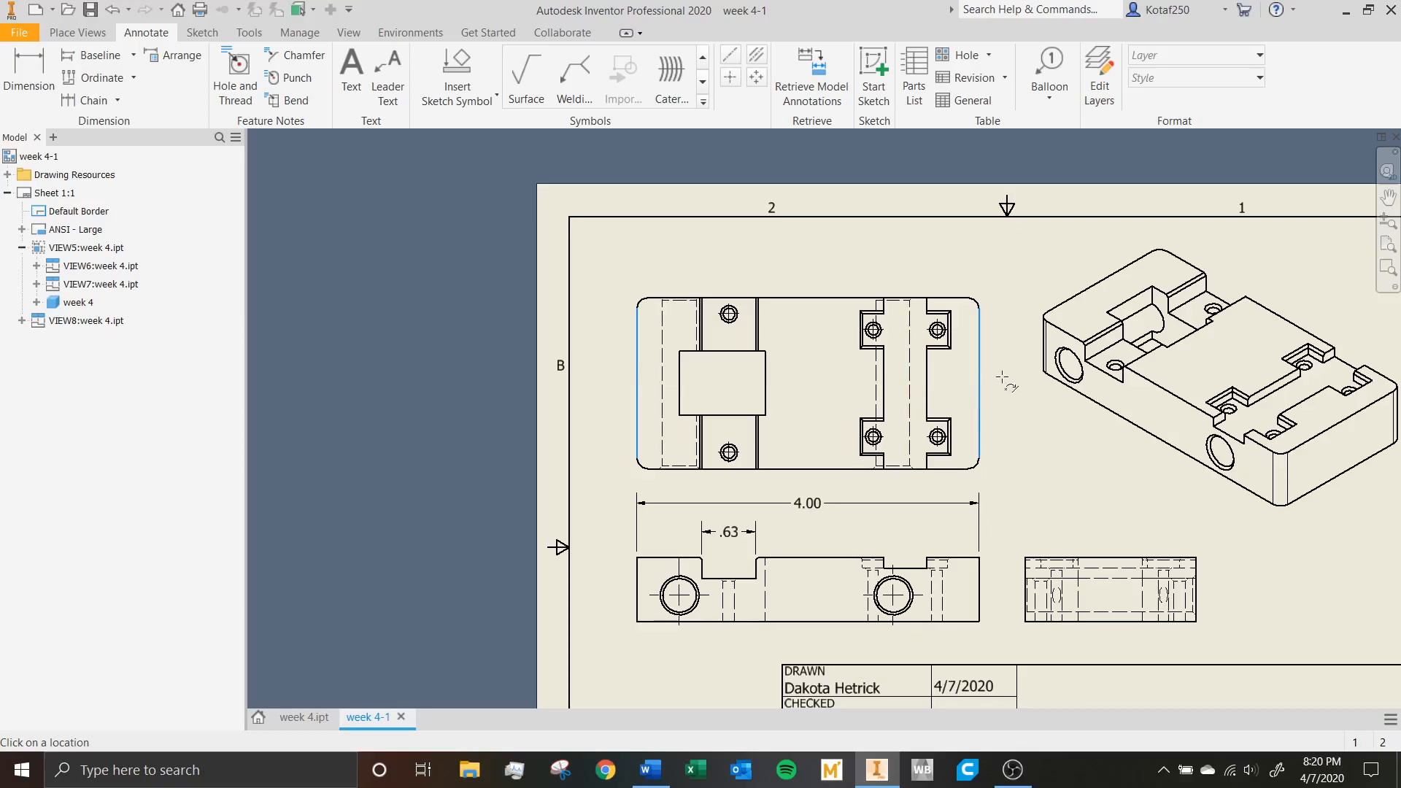
{"action": "right_click", "coordinate": [1011, 397]}
{"action": "left_click", "coordinate": [1061, 402]}
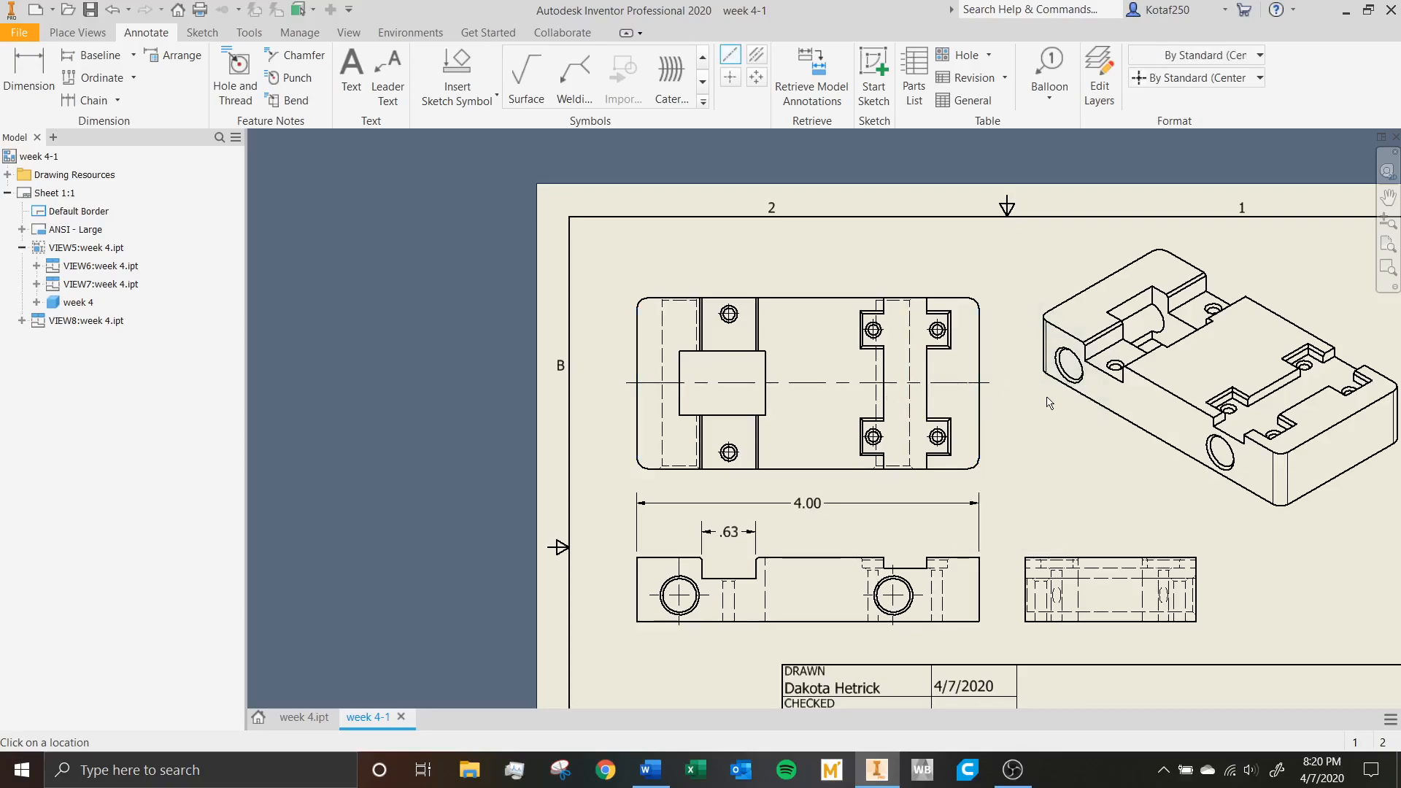
{"action": "key", "text": "Escape"}
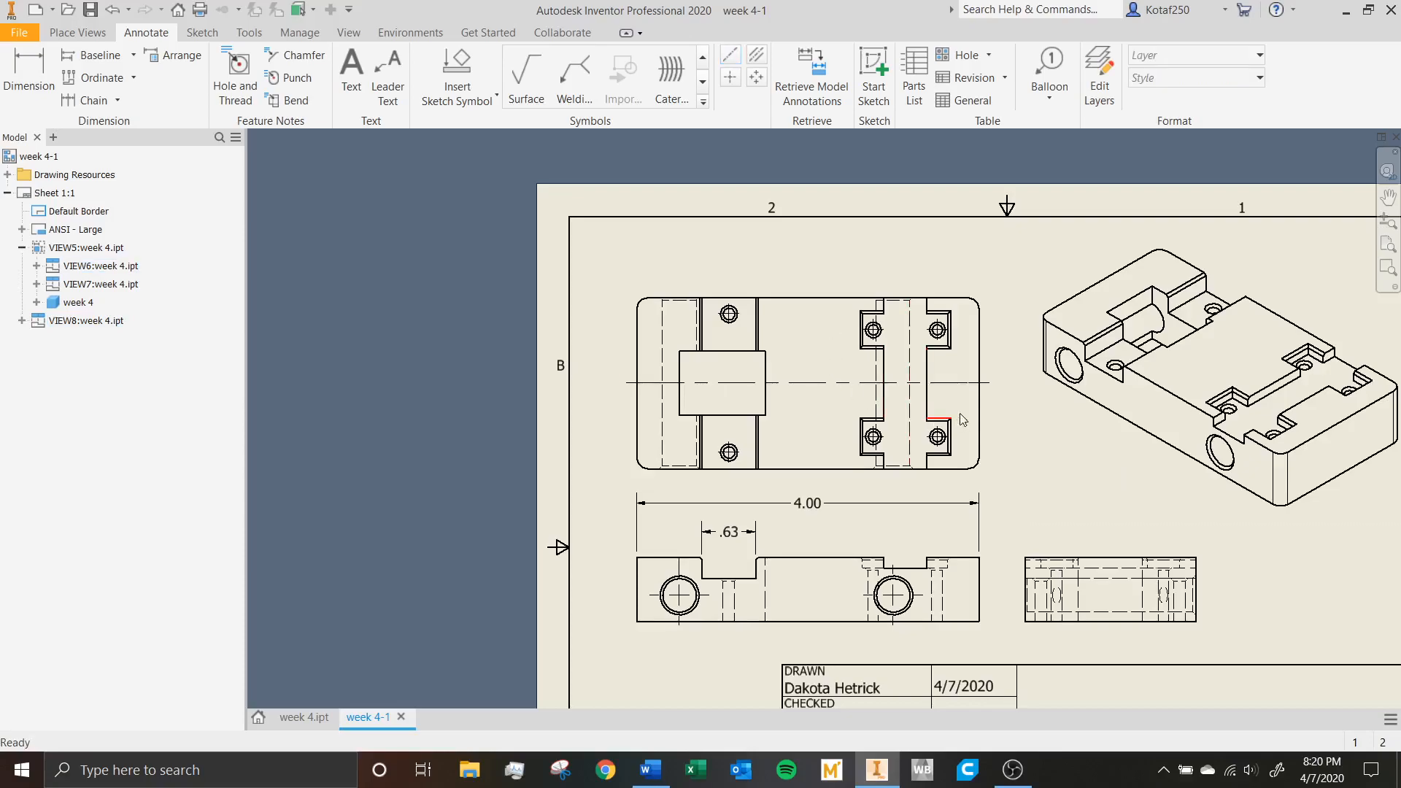
Delete the lengthwise centerline from the top view.
{"action": "middle_click_drag", "start_coordinate": [937, 407], "coordinate": [904, 378]}
{"action": "left_click", "coordinate": [812, 361]}
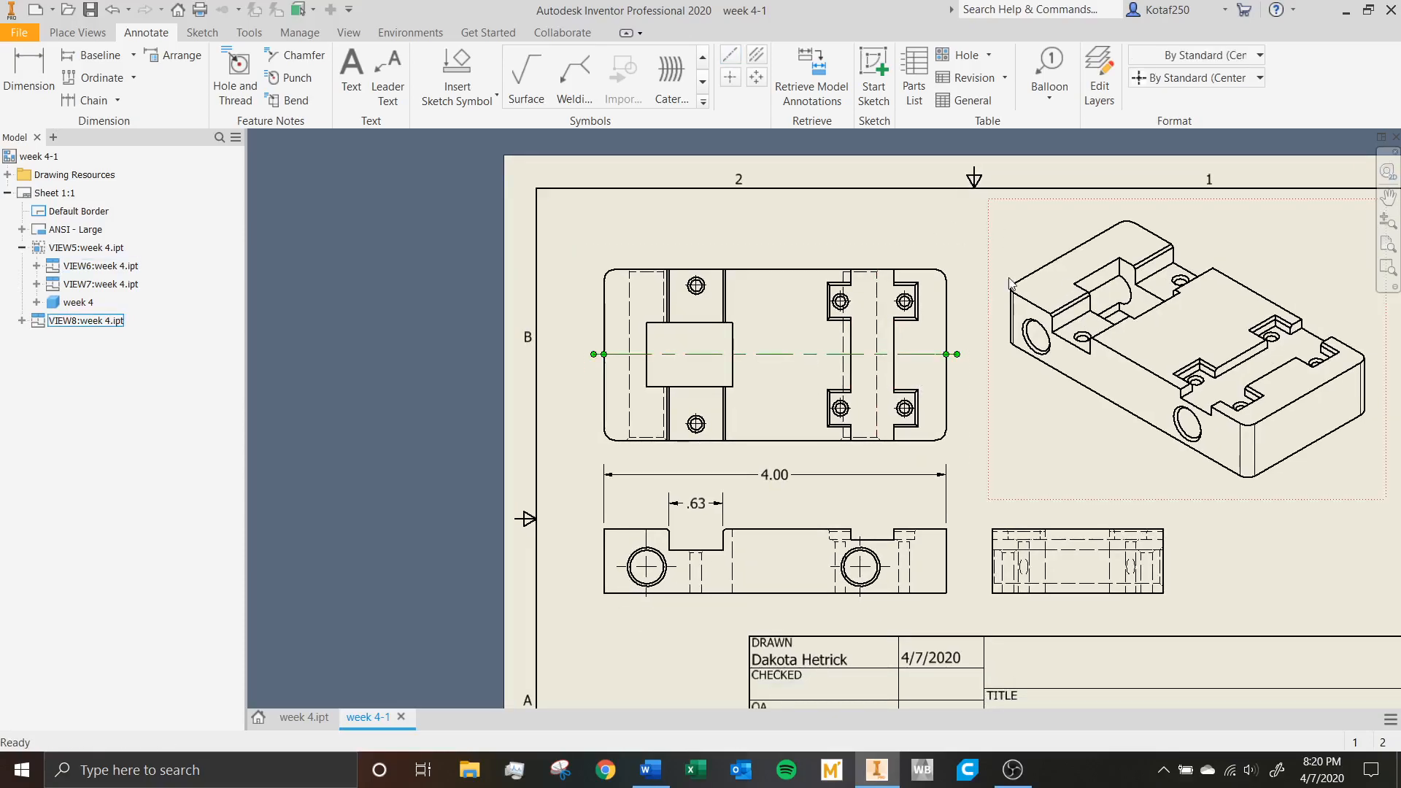
{"action": "key", "text": "Delete"}
{"action": "middle_click_drag", "start_coordinate": [985, 382], "coordinate": [934, 359]}
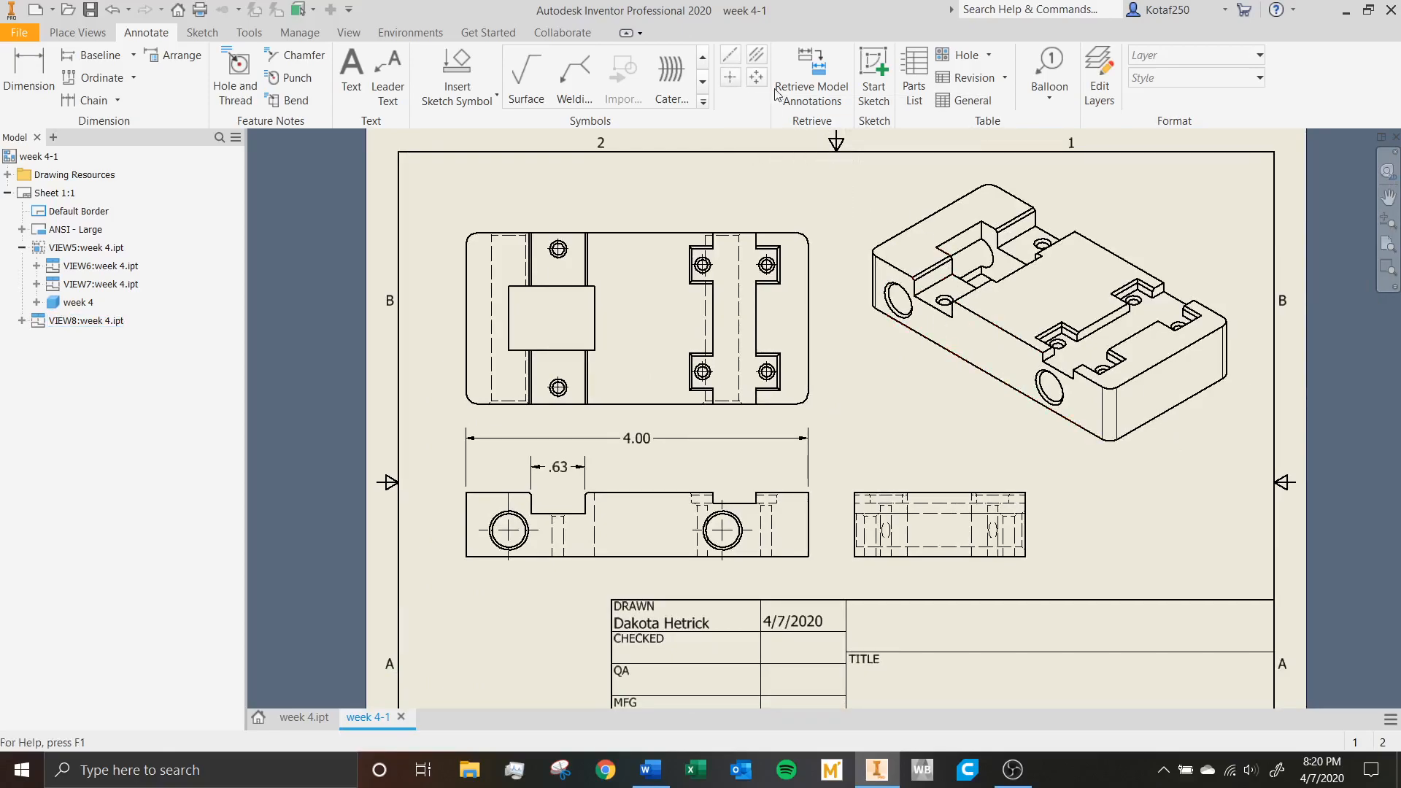
Add center marks to the two large side holes and the two wide-slot holes in the isometric view.
{"action": "left_click", "coordinate": [731, 80]}
{"action": "left_click", "coordinate": [911, 326]}
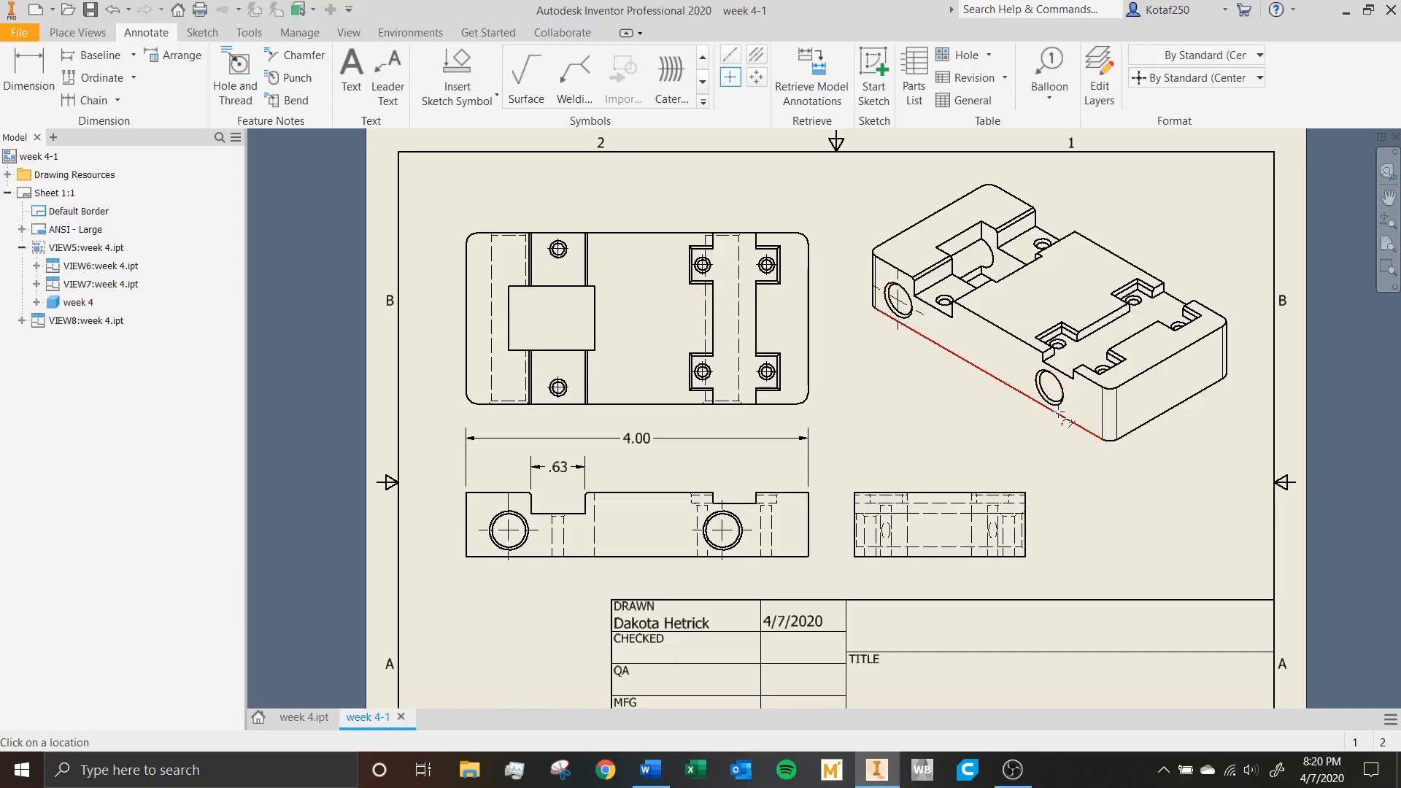
{"action": "left_click", "coordinate": [1051, 389]}
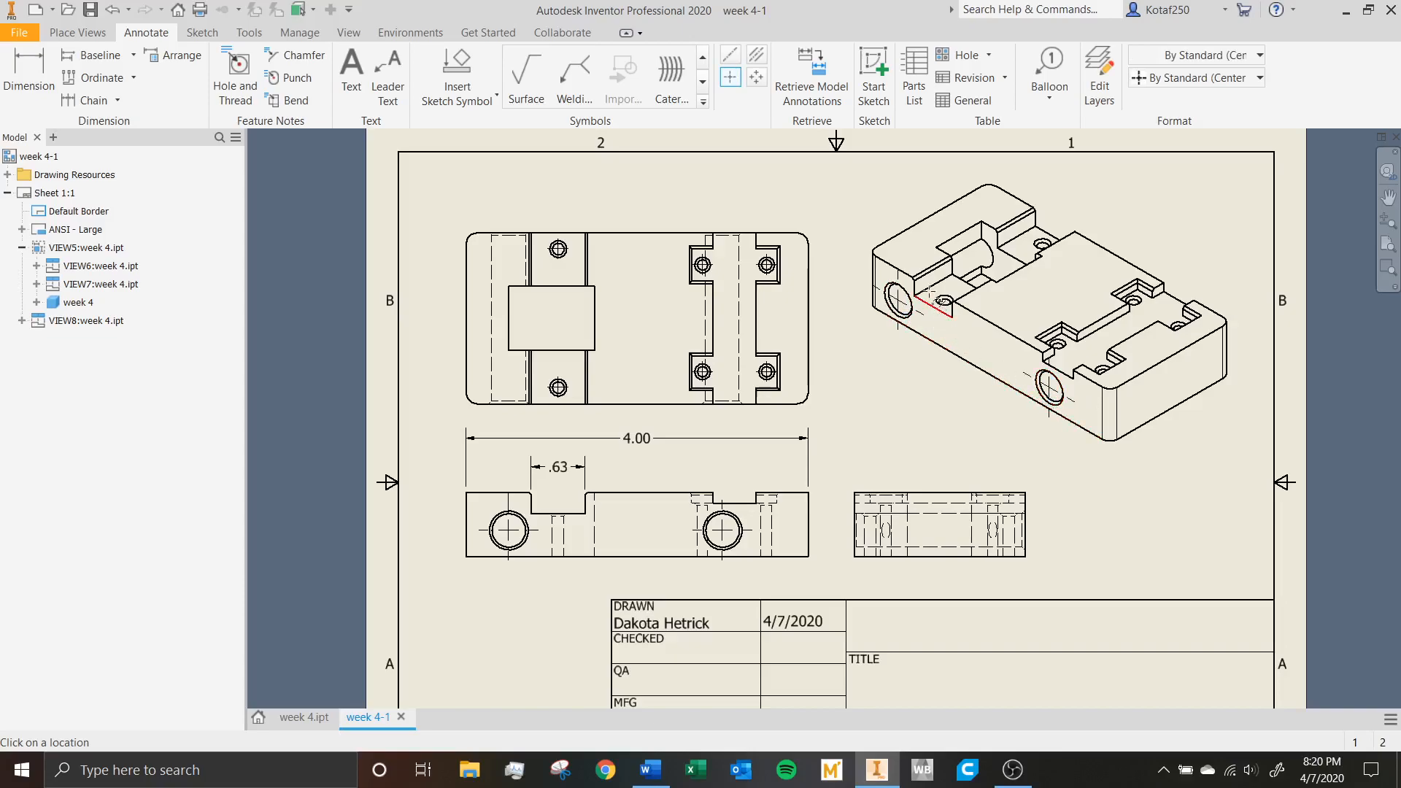
{"action": "scroll", "coordinate": [945, 295], "scroll_direction": "up", "scroll_amount": 3}
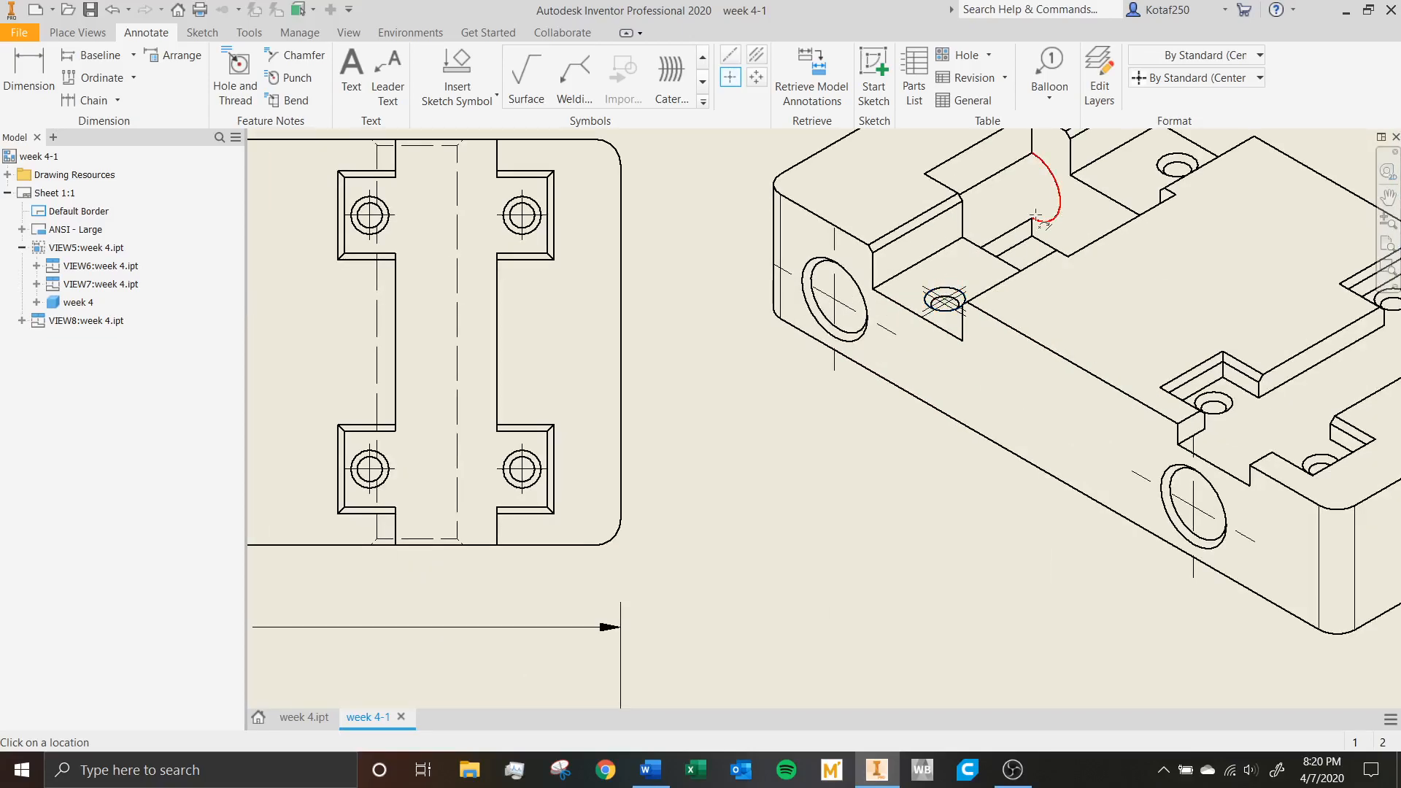
{"action": "middle_click_drag", "start_coordinate": [1180, 179], "coordinate": [967, 255]}
{"action": "left_click", "coordinate": [963, 239]}
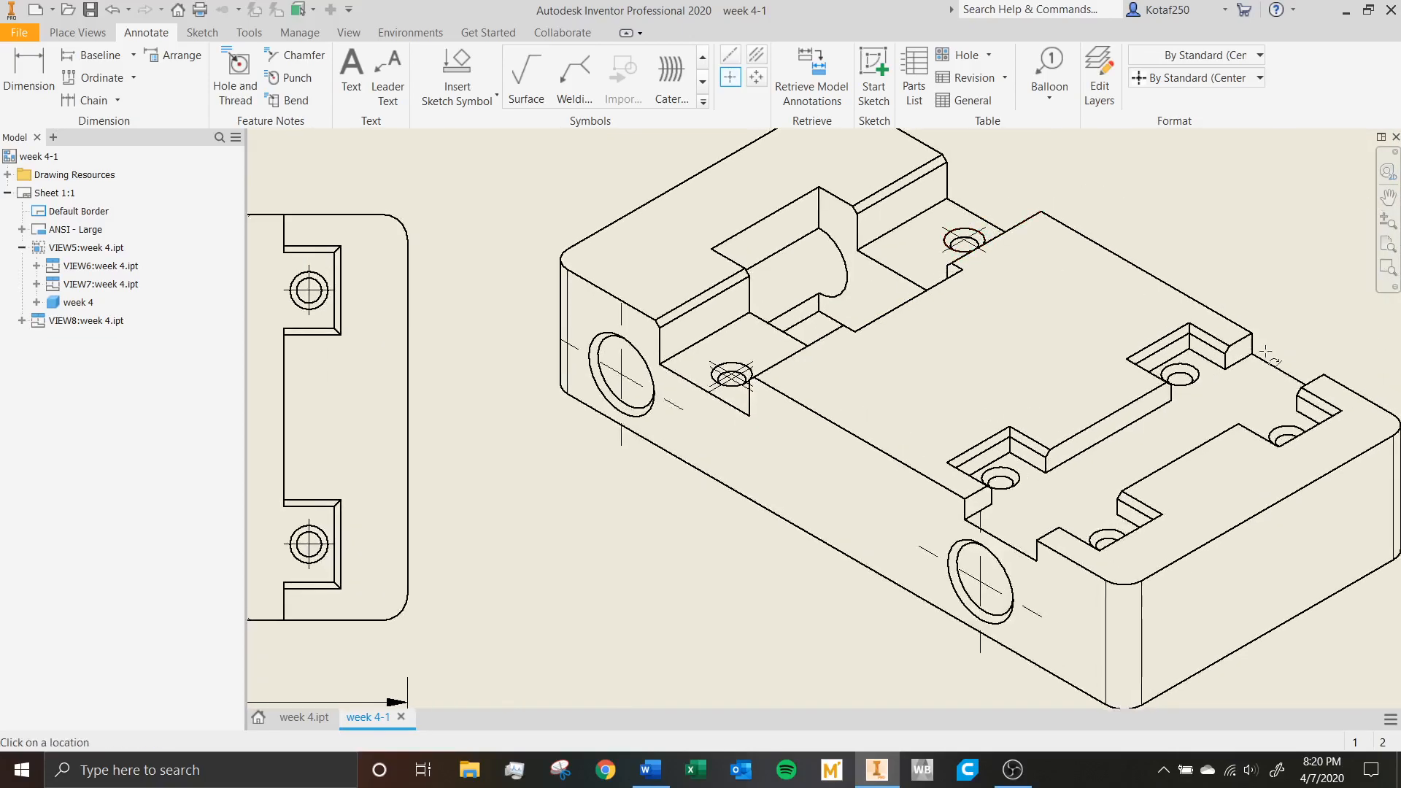
Add center marks to the four corner-pocket holes in the isometric view and finish marking.
{"action": "left_click", "coordinate": [1180, 376]}
{"action": "left_click", "coordinate": [1277, 430]}
{"action": "left_click", "coordinate": [998, 476]}
{"action": "scroll", "coordinate": [1018, 378], "scroll_direction": "up", "scroll_amount": 5}
{"action": "scroll", "coordinate": [1017, 378], "scroll_direction": "up", "scroll_amount": 2}
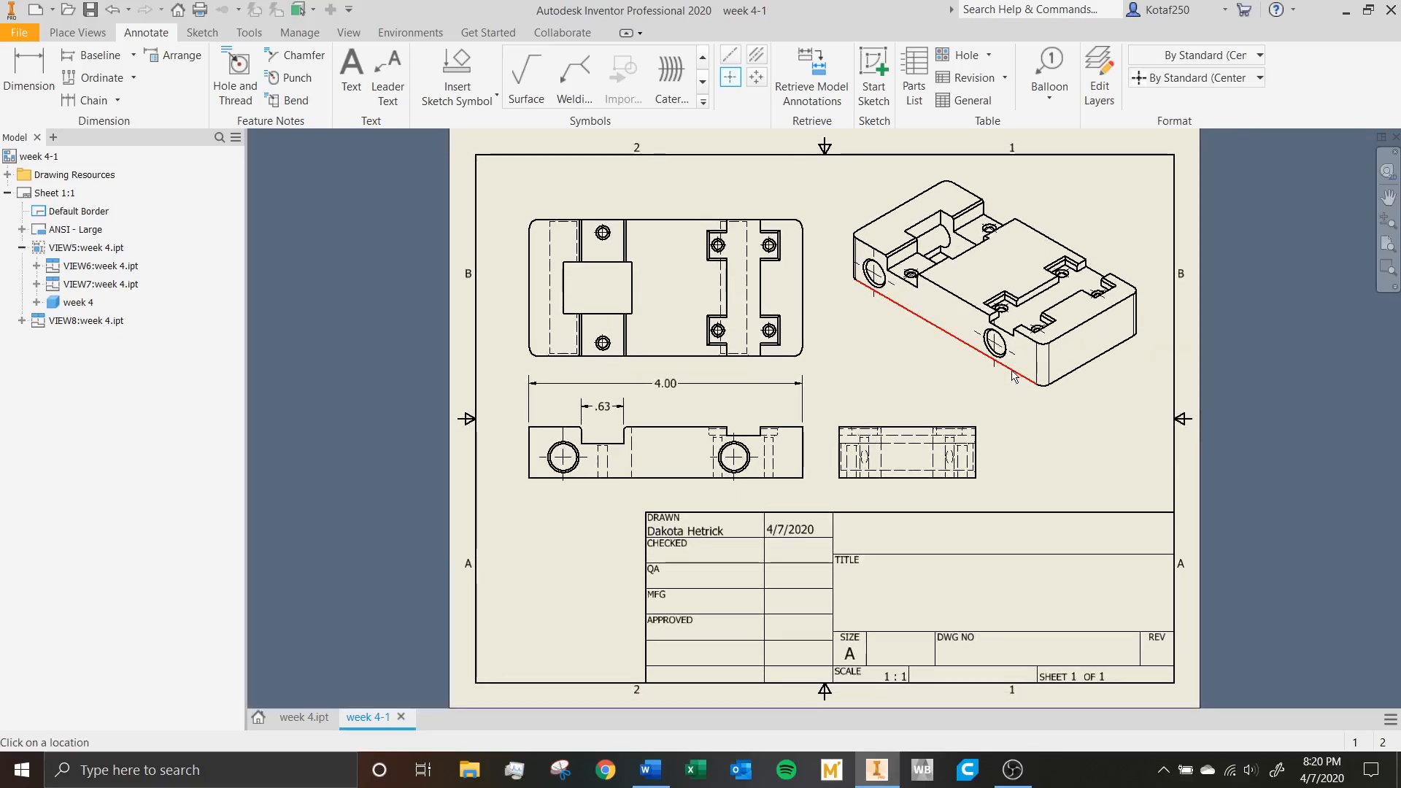
{"action": "key", "text": "Escape"}
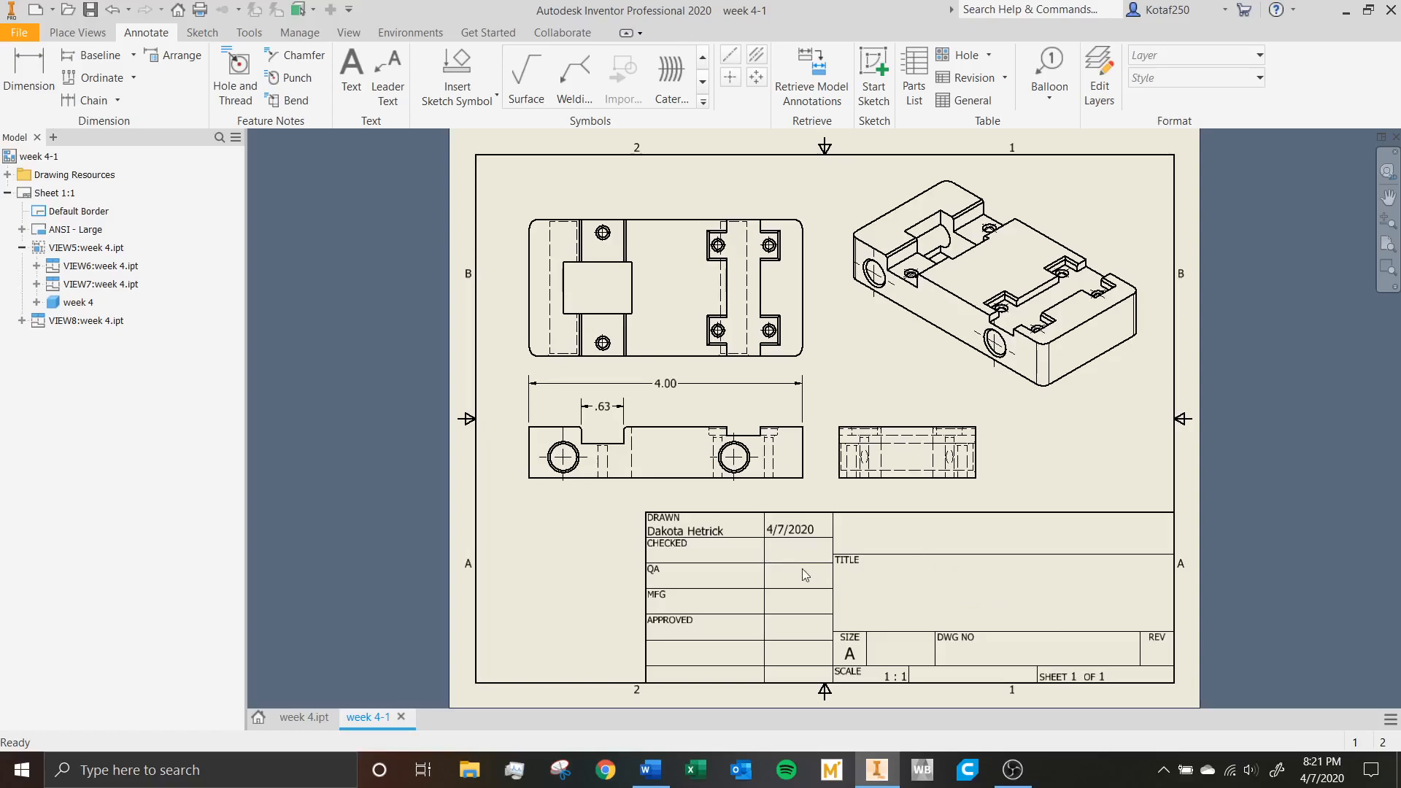
Open the drawing's iProperties and set the summary title to Print Head Carrier.
{"action": "left_click", "coordinate": [1200, 39]}
{"action": "right_click", "coordinate": [34, 161]}
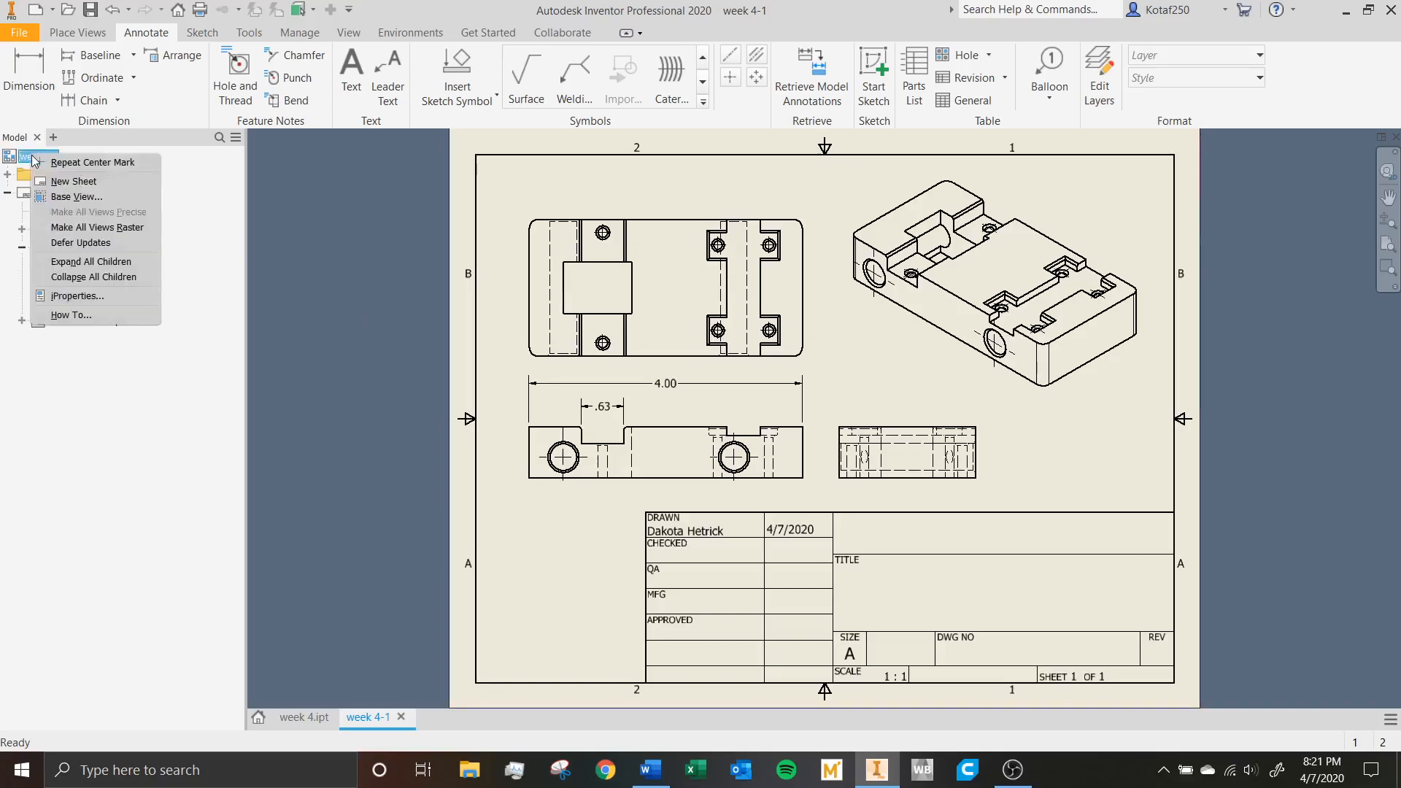
{"action": "left_click", "coordinate": [95, 298]}
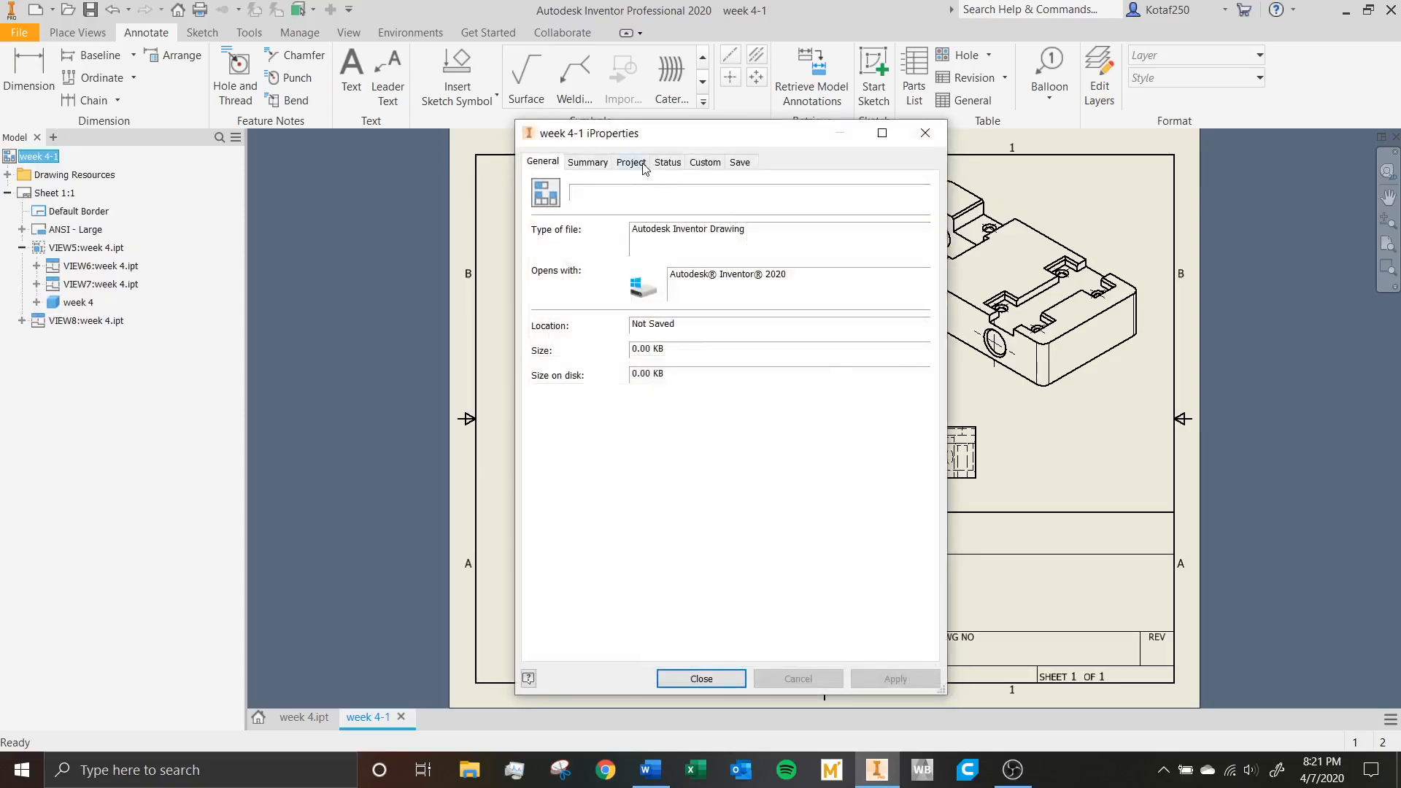
{"action": "left_click", "coordinate": [600, 163]}
{"action": "mouse_move", "coordinate": [777, 135]}
{"action": "left_mouse_down"}
{"action": "mouse_move", "coordinate": [528, 141]}
{"action": "mouse_move", "coordinate": [650, 149]}
{"action": "left_mouse_up"}
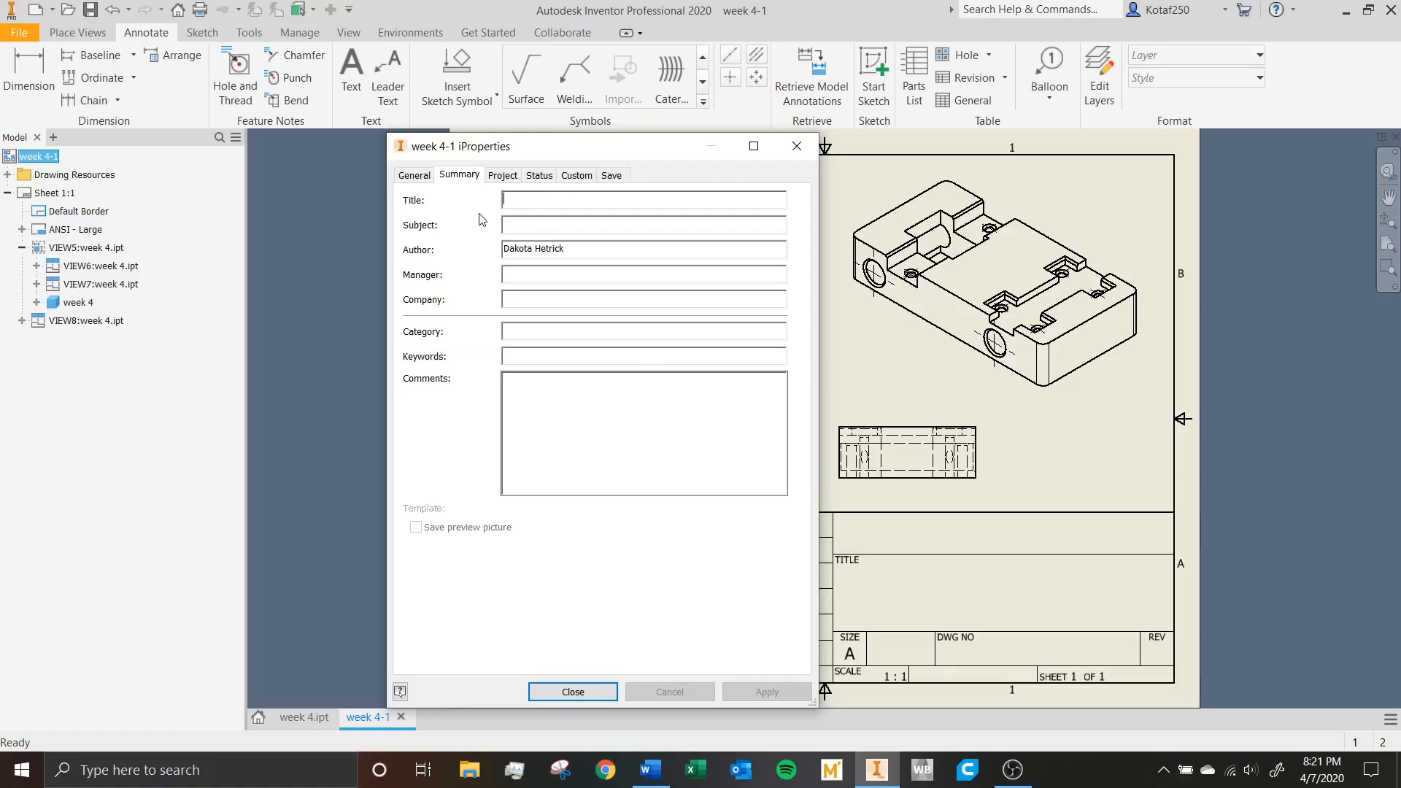
{"action": "type", "text": "Print "}
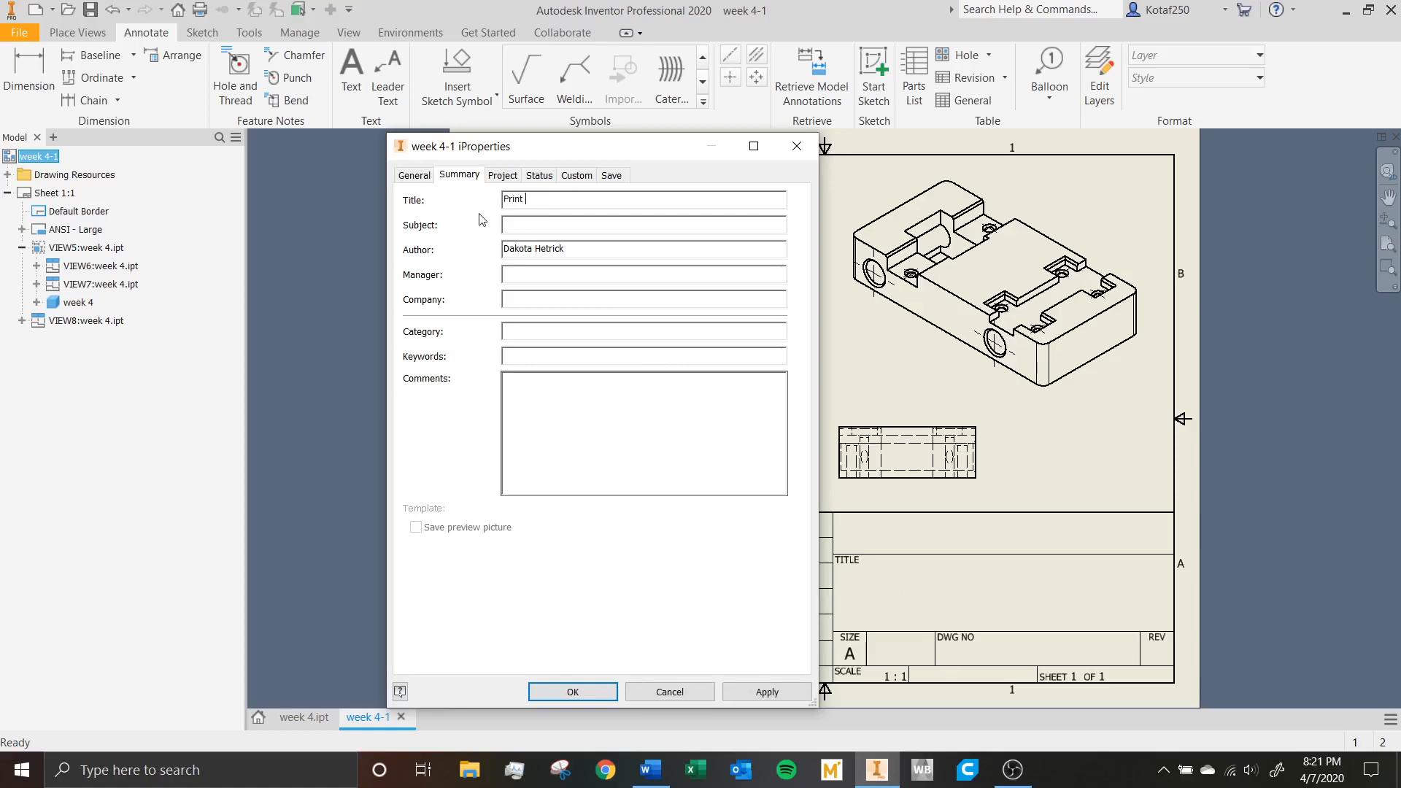
{"action": "type", "text": "Head Carrier"}
{"action": "key", "text": "Tab"}
Set the drawing's subject to 3D Printer and enter the manager's full name in the summary properties.
{"action": "mouse_move", "coordinate": [631, 150]}
{"action": "left_mouse_down"}
{"action": "mouse_move", "coordinate": [966, 245]}
{"action": "mouse_move", "coordinate": [1285, 182]}
{"action": "mouse_move", "coordinate": [669, 152]}
{"action": "mouse_move", "coordinate": [415, 159]}
{"action": "mouse_move", "coordinate": [438, 158]}
{"action": "left_mouse_up"}
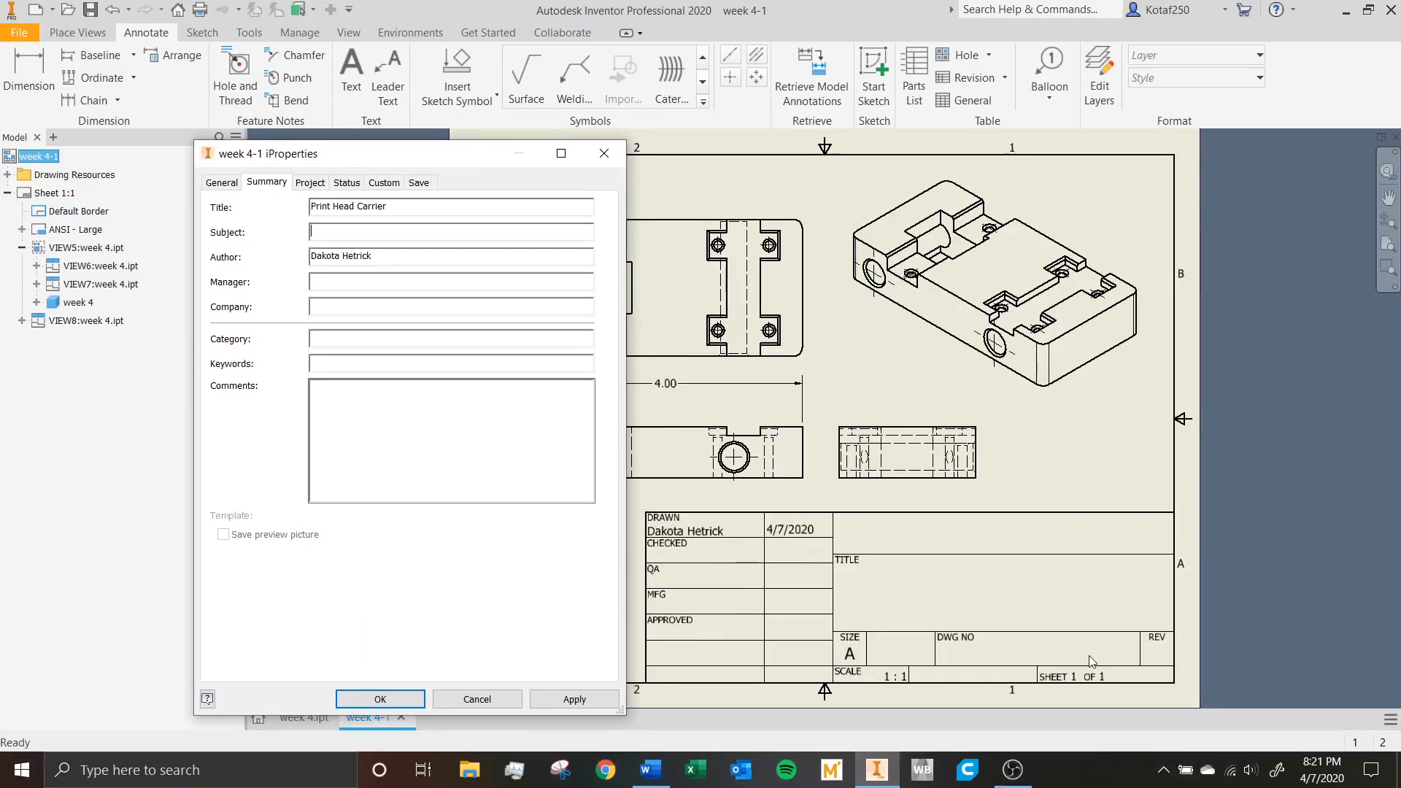
{"action": "left_click", "coordinate": [329, 232]}
{"action": "key", "text": "BackSpace"}
{"action": "left_click", "coordinate": [388, 257]}
Set the company to Penn State Behrend and the category to Week 4 Lesson in the drawing's summary properties.
{"action": "left_click", "coordinate": [343, 308]}
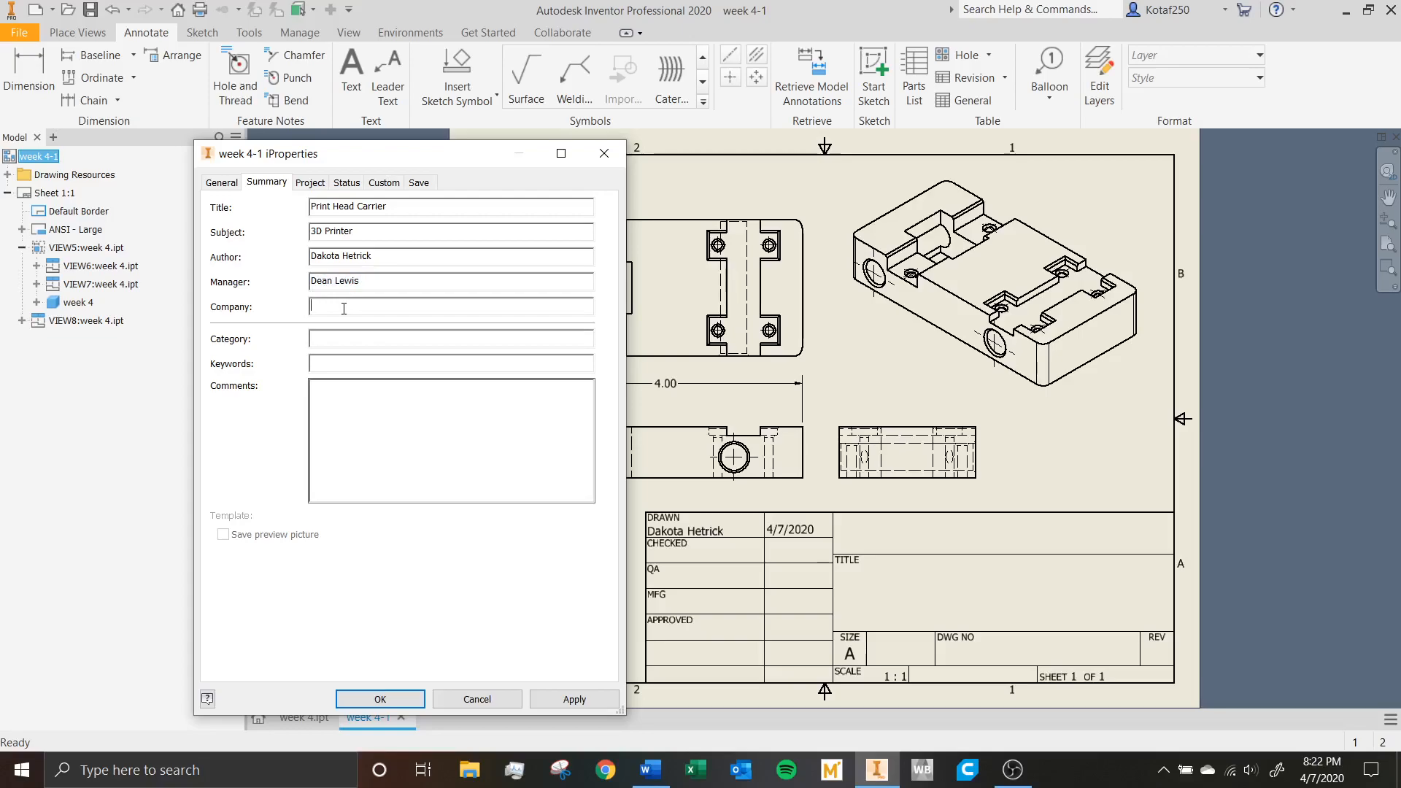
{"action": "type", "text": "P"}
{"action": "type", "text": "en"}
{"action": "type", "text": "n State Behren"}
{"action": "type", "text": "W"}
{"action": "type", "text": "eek 4 "}
{"action": "type", "text": "Lesson"}
{"action": "left_click", "coordinate": [354, 405]}
Review the summary entries, apply them to the drawing's title block, and close the iProperties.
{"action": "left_click_drag", "start_coordinate": [398, 206], "coordinate": [287, 199]}
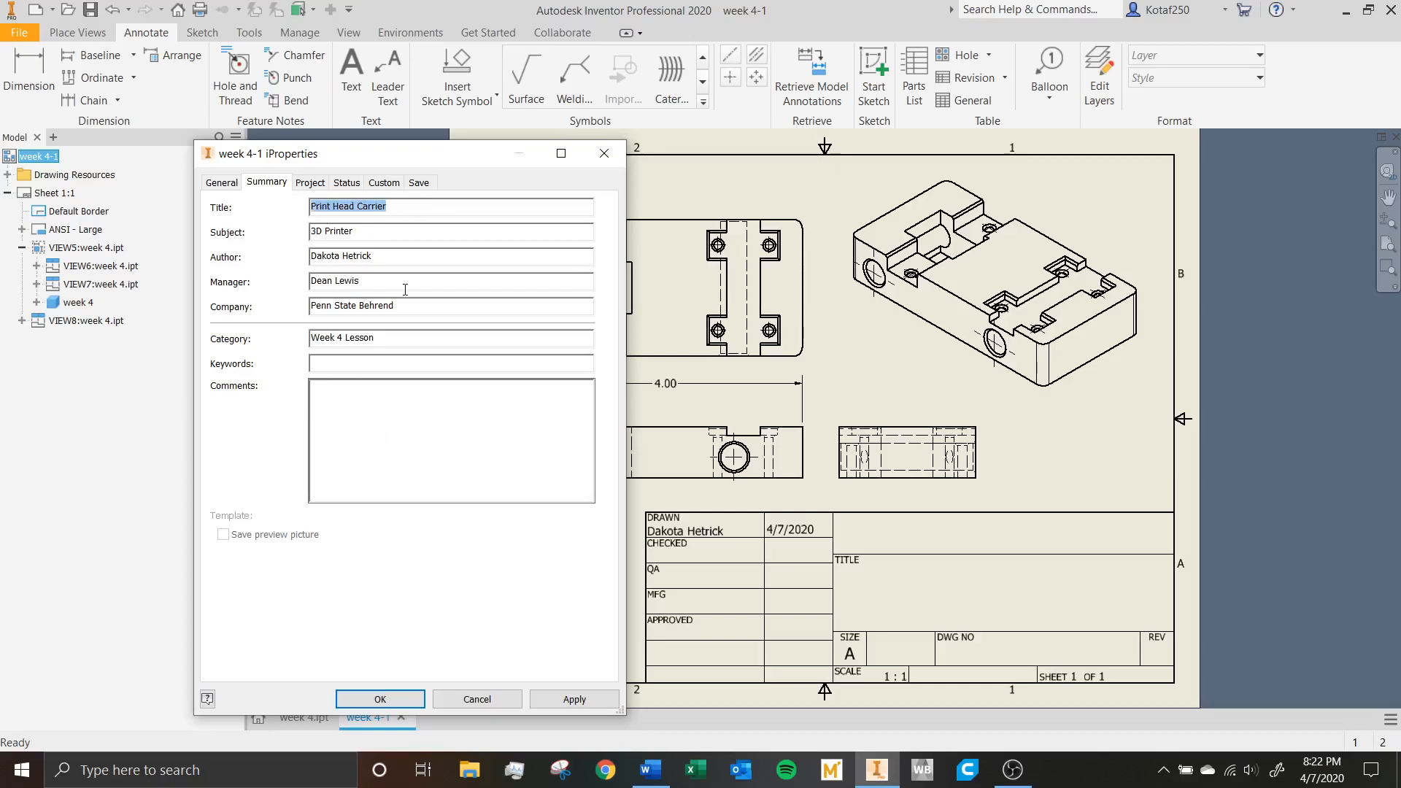
{"action": "key", "text": "Tab"}
{"action": "key", "text": "Tab"}
{"action": "key", "text": "Tab"}
{"action": "key", "text": "Tab"}
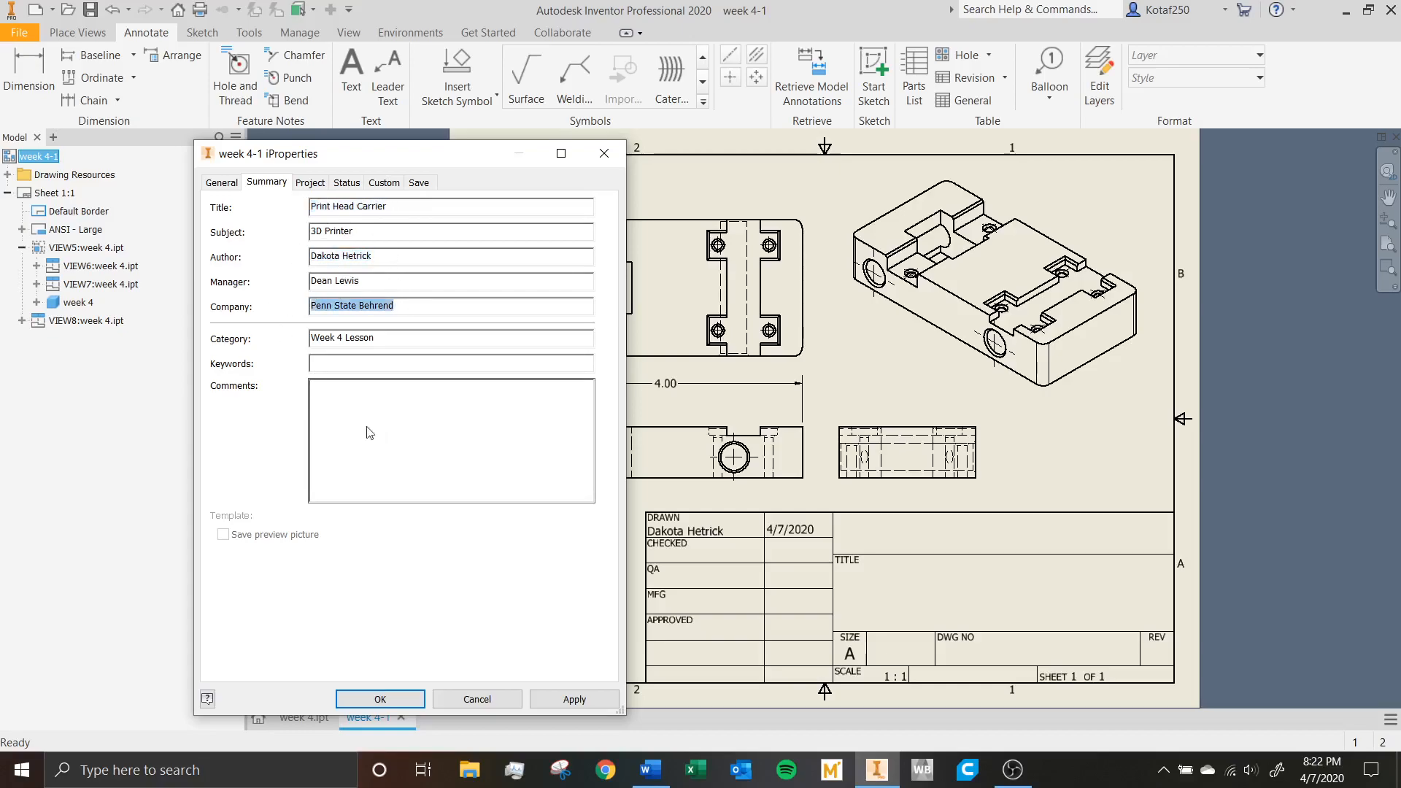
{"action": "left_click", "coordinate": [592, 698]}
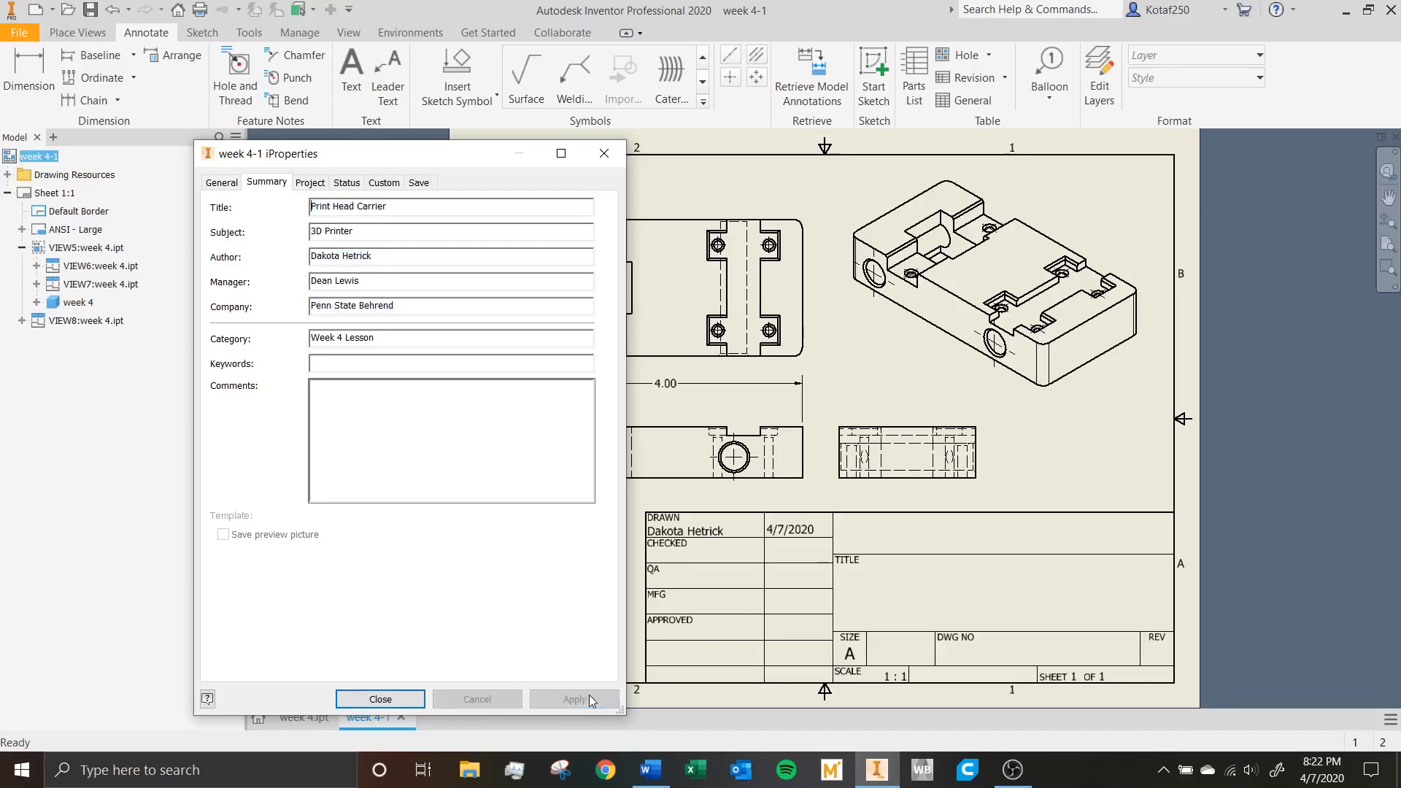
{"action": "left_click", "coordinate": [380, 699]}
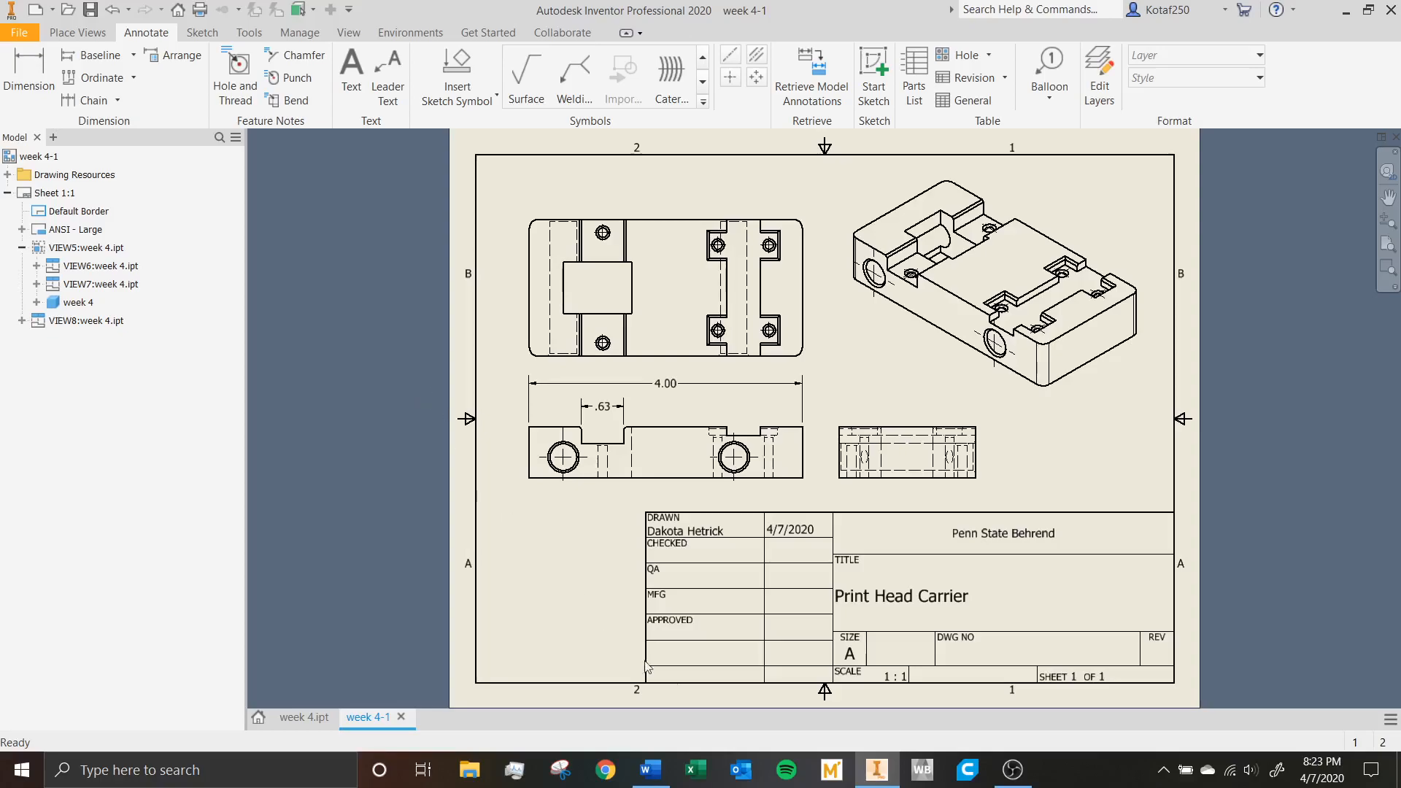
Print the week 4 part model with Microsoft Print to PDF, saving it as week 4 in the EDSGN folder.
{"action": "left_click", "coordinate": [303, 717]}
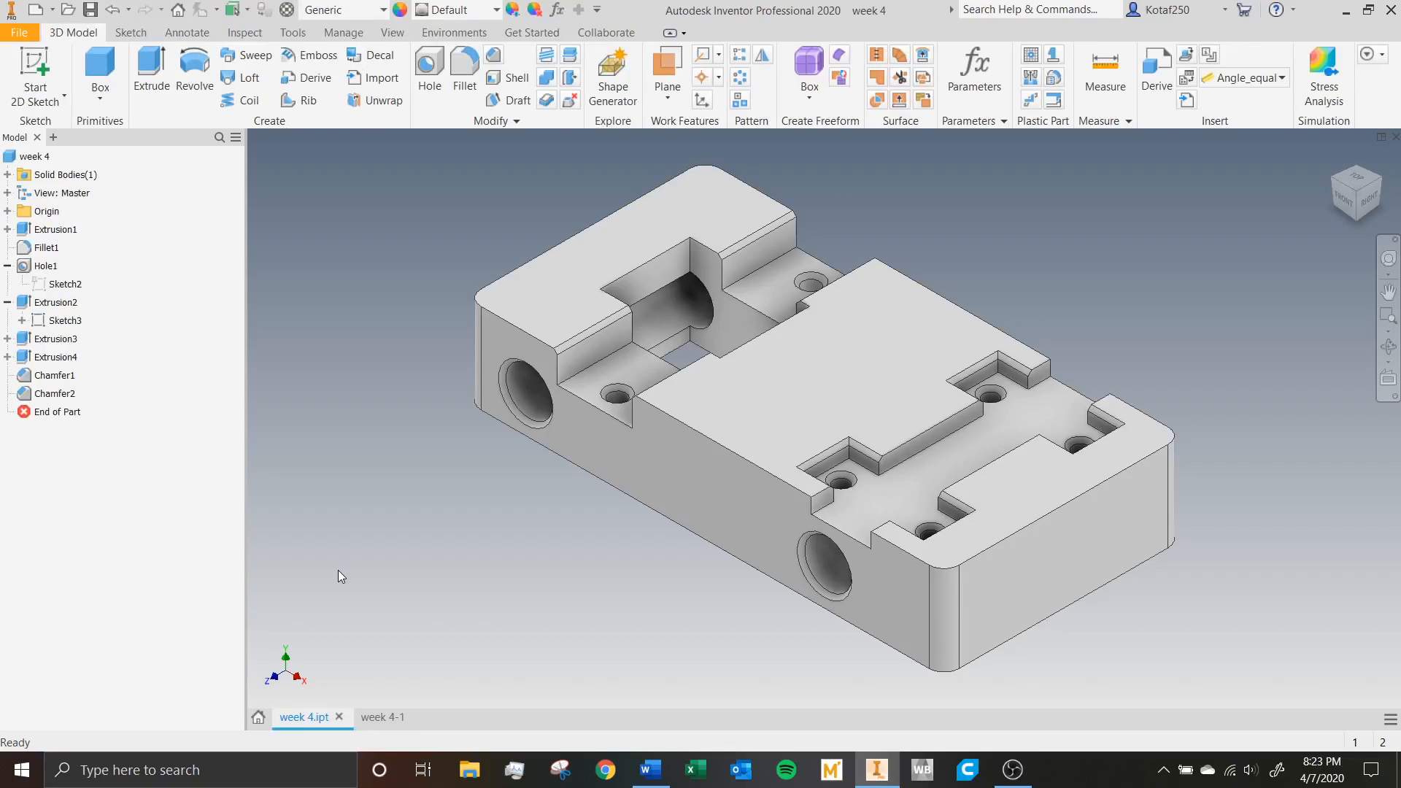
{"action": "left_click", "coordinate": [29, 33]}
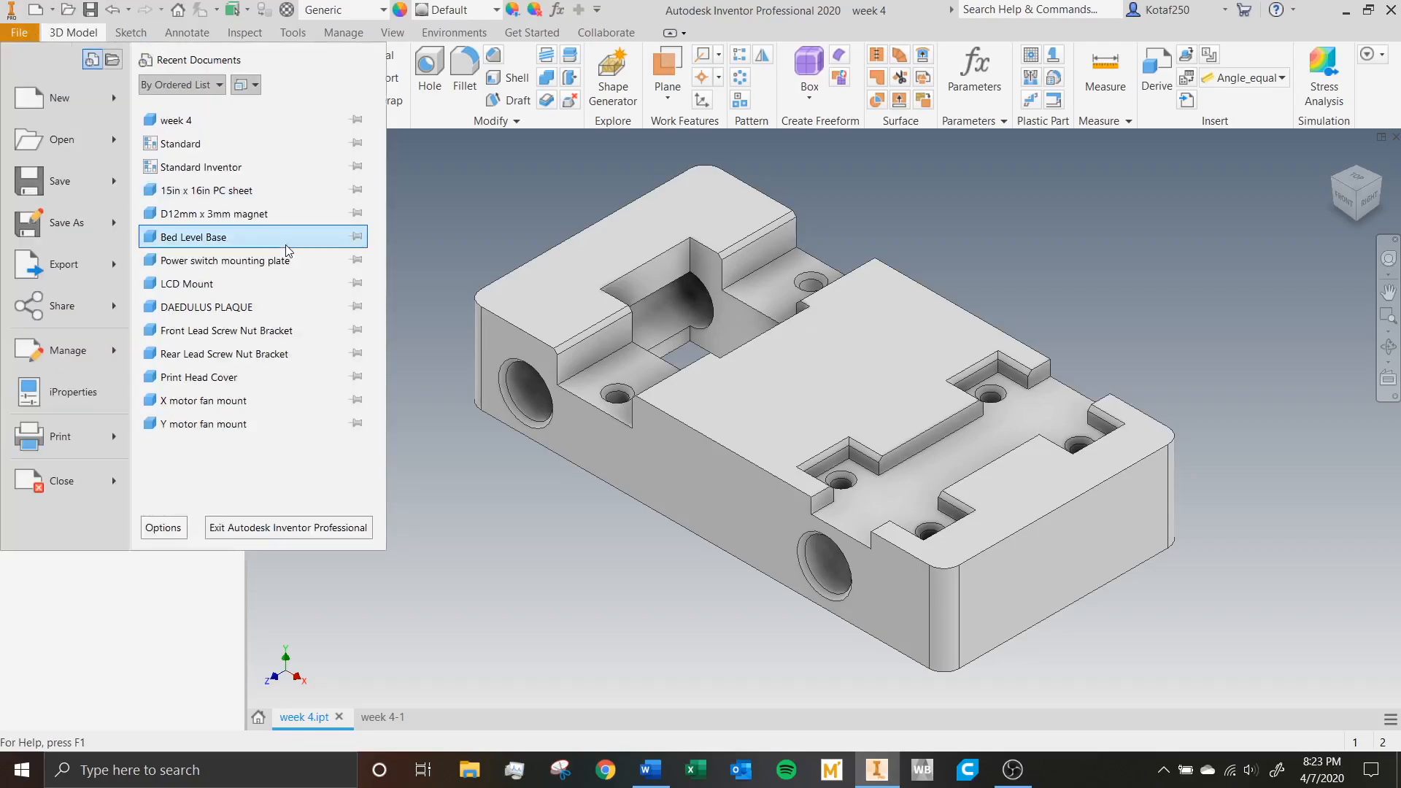
{"action": "left_click", "coordinate": [85, 441]}
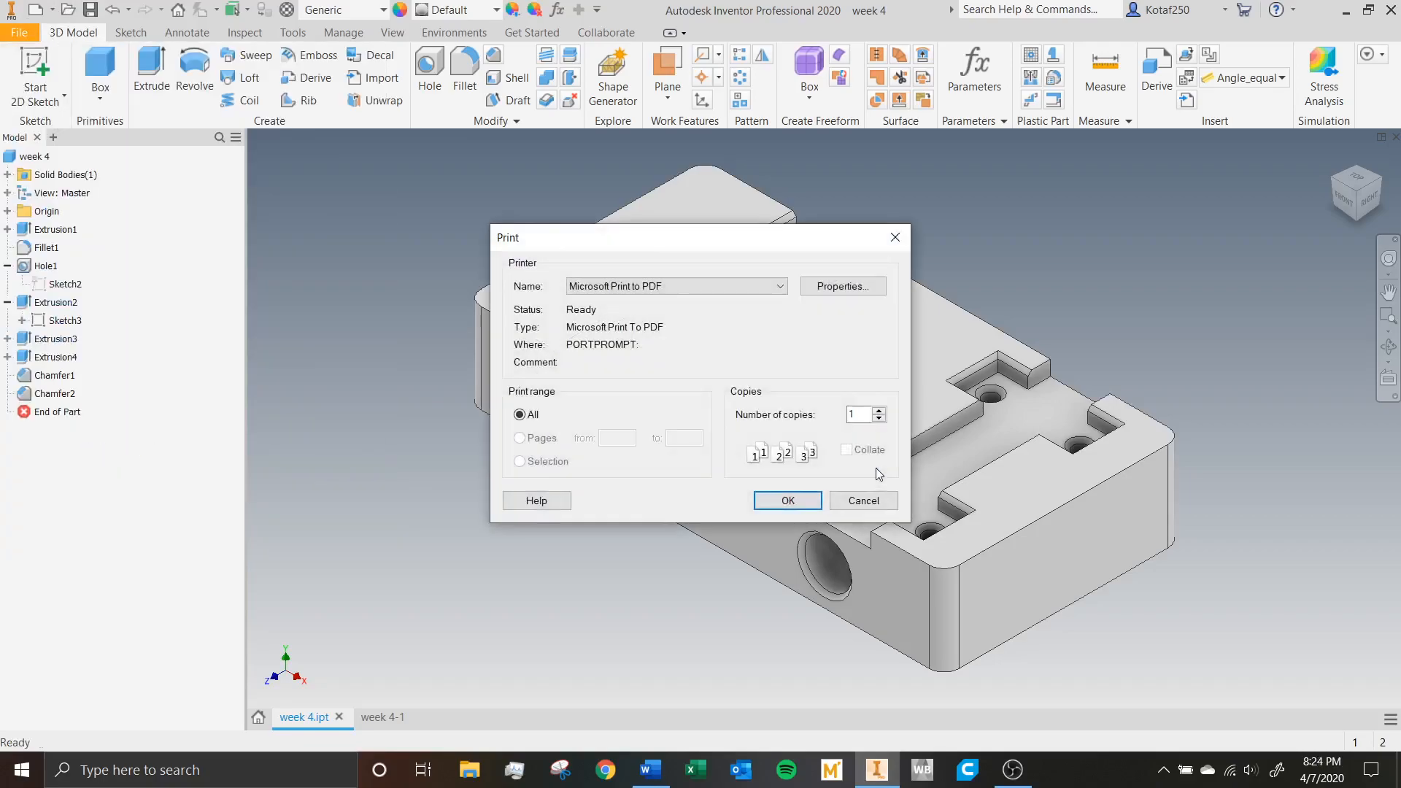
{"action": "left_click", "coordinate": [605, 287]}
{"action": "left_click", "coordinate": [623, 292]}
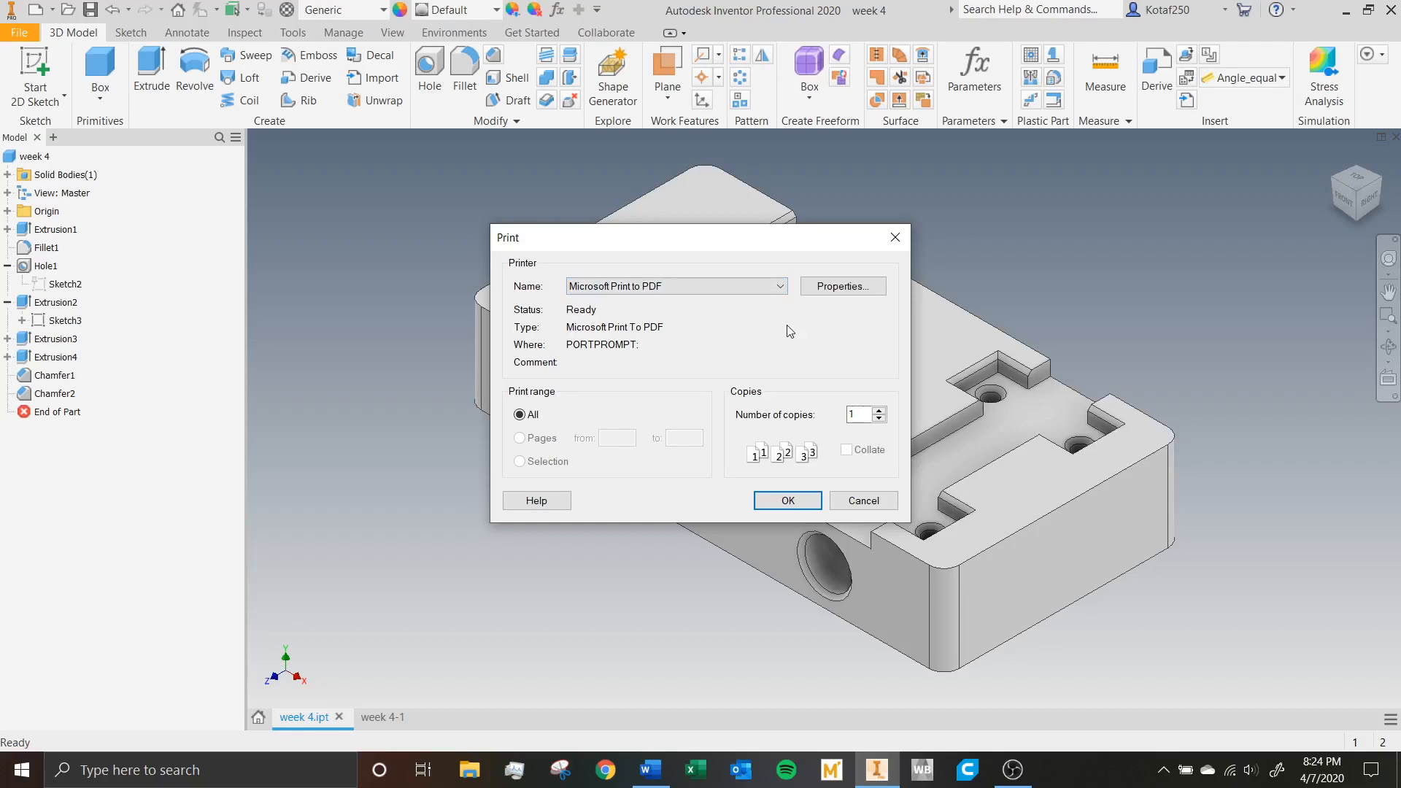
{"action": "left_click", "coordinate": [788, 500]}
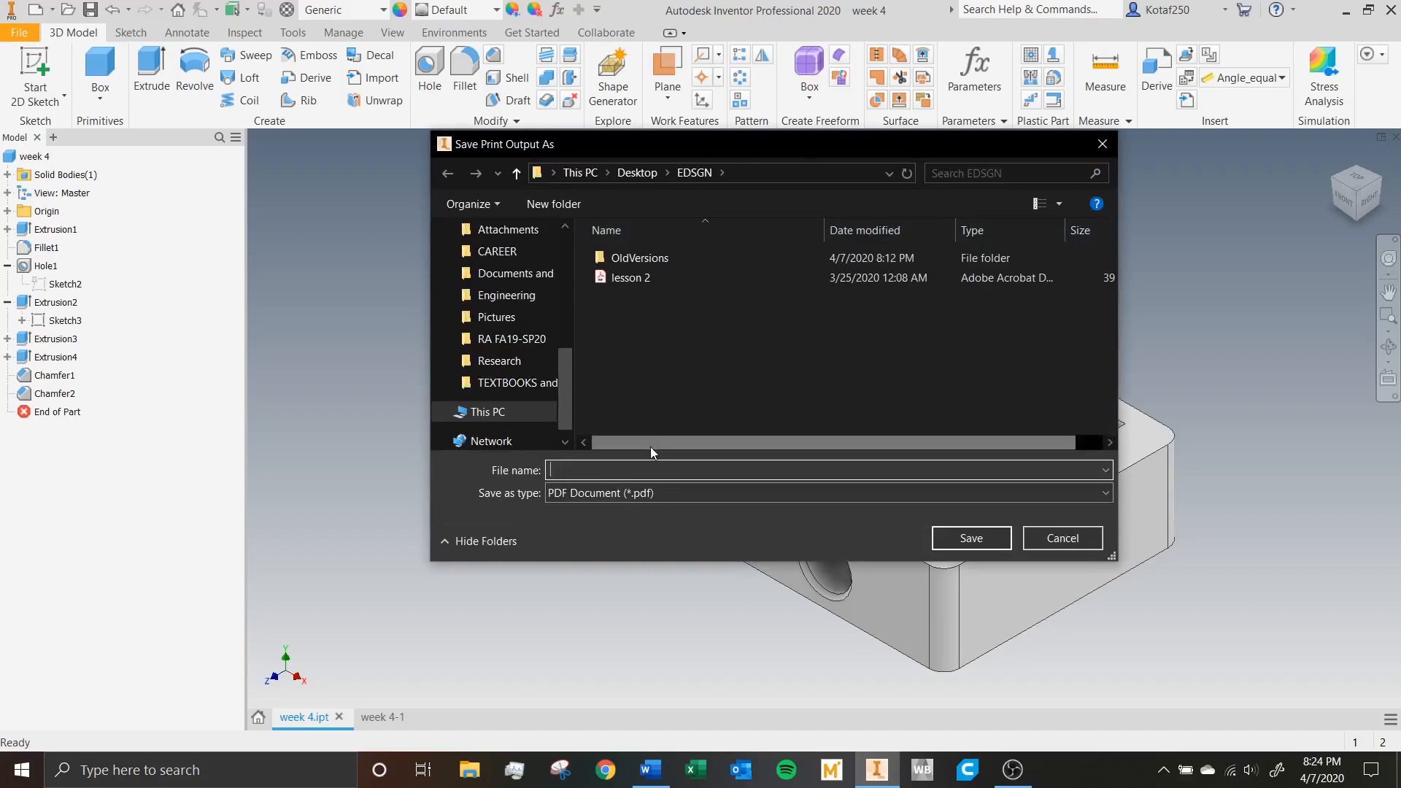
{"action": "type", "text": "week"}
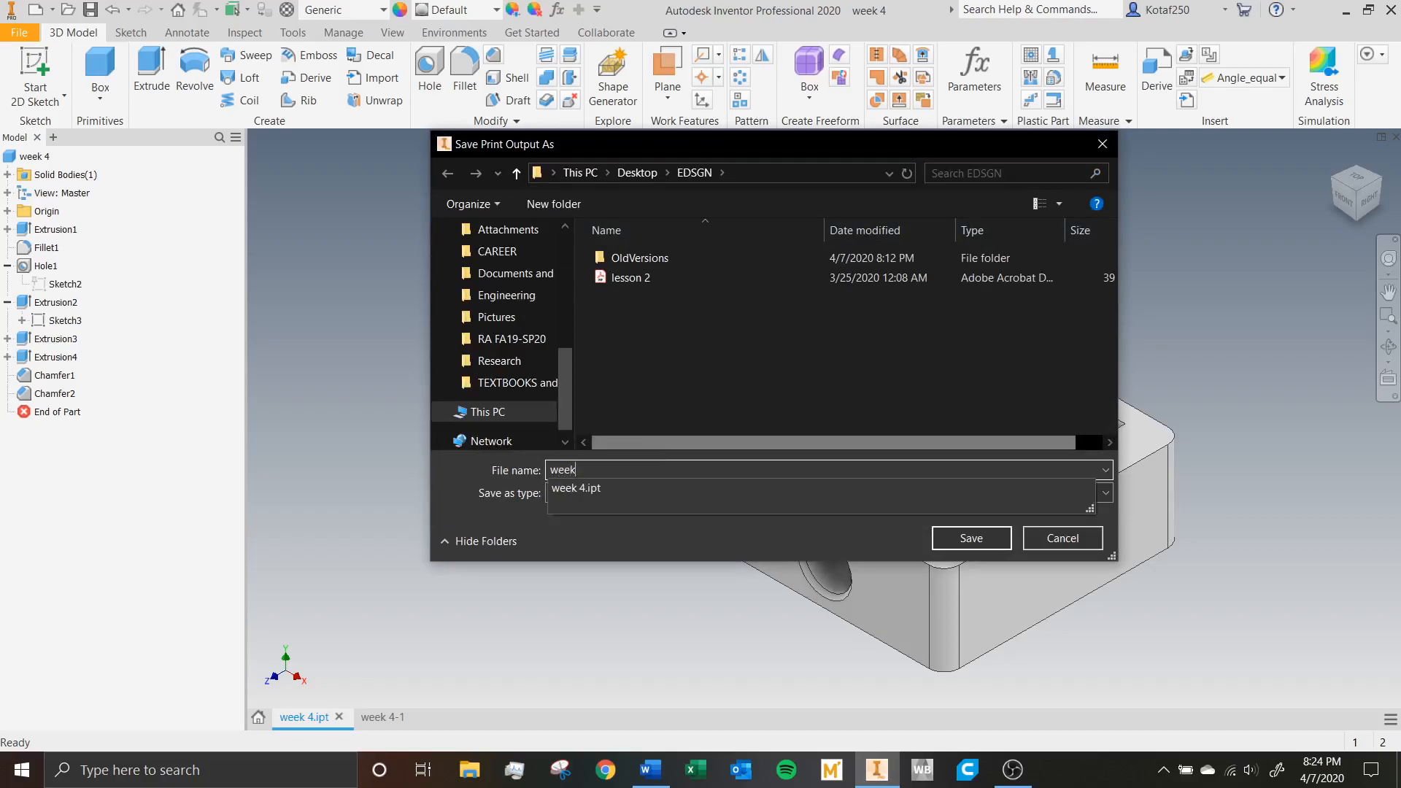
{"action": "type", "text": " 4"}
{"action": "left_click", "coordinate": [973, 547]}
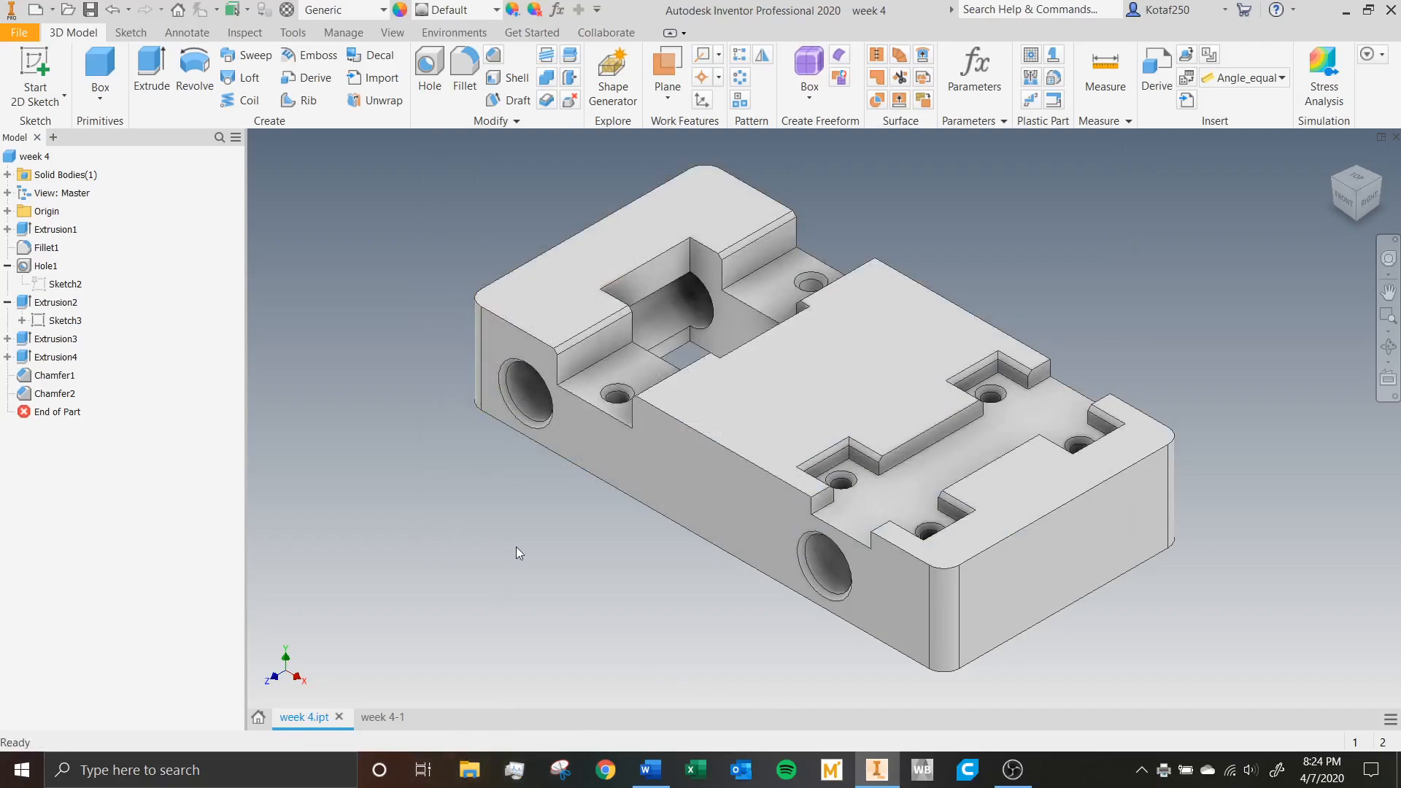
Switch to File Explorer and open the week 4 PDF from the EDSGN folder on the Desktop.
{"action": "left_click", "coordinate": [477, 769]}
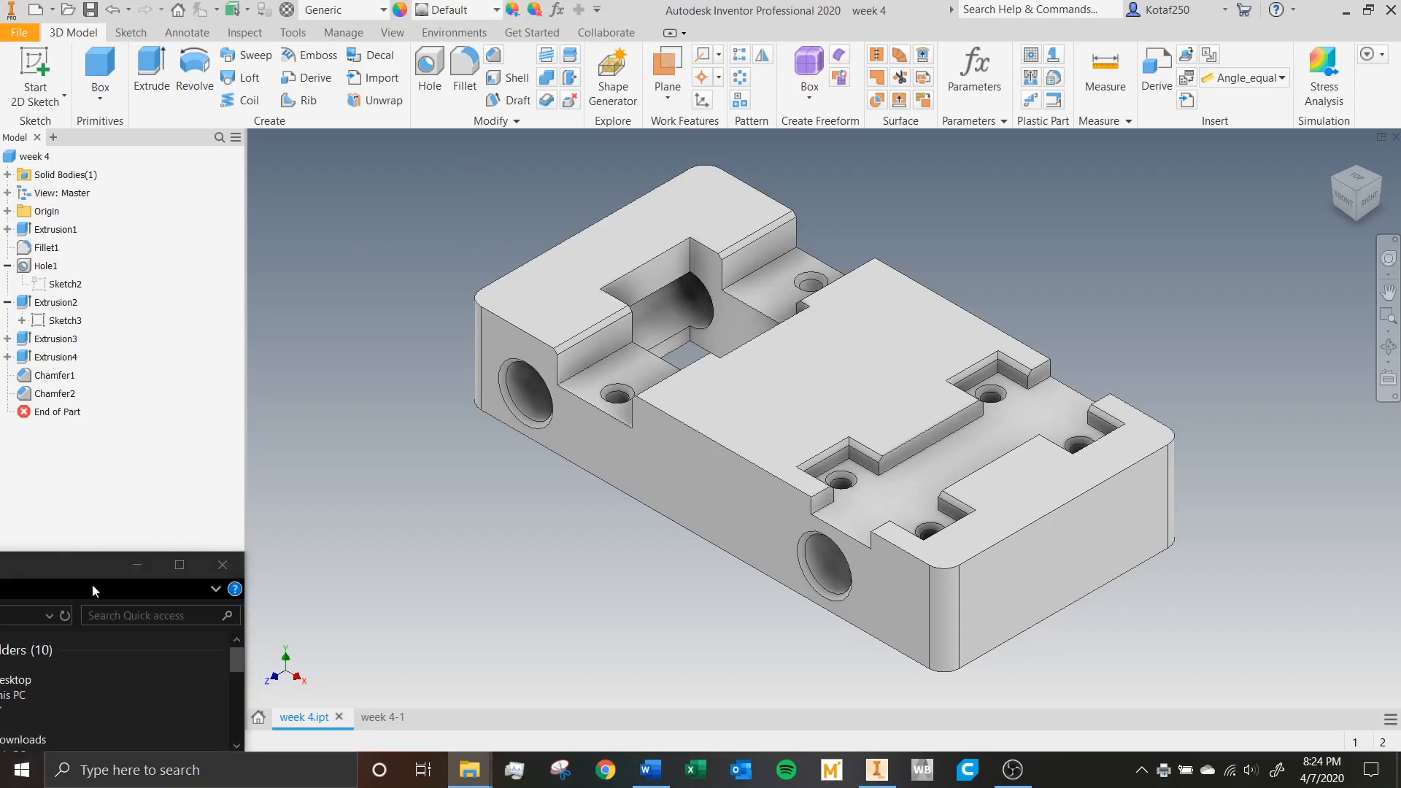
{"action": "left_click_drag", "start_coordinate": [83, 563], "coordinate": [708, 0]}
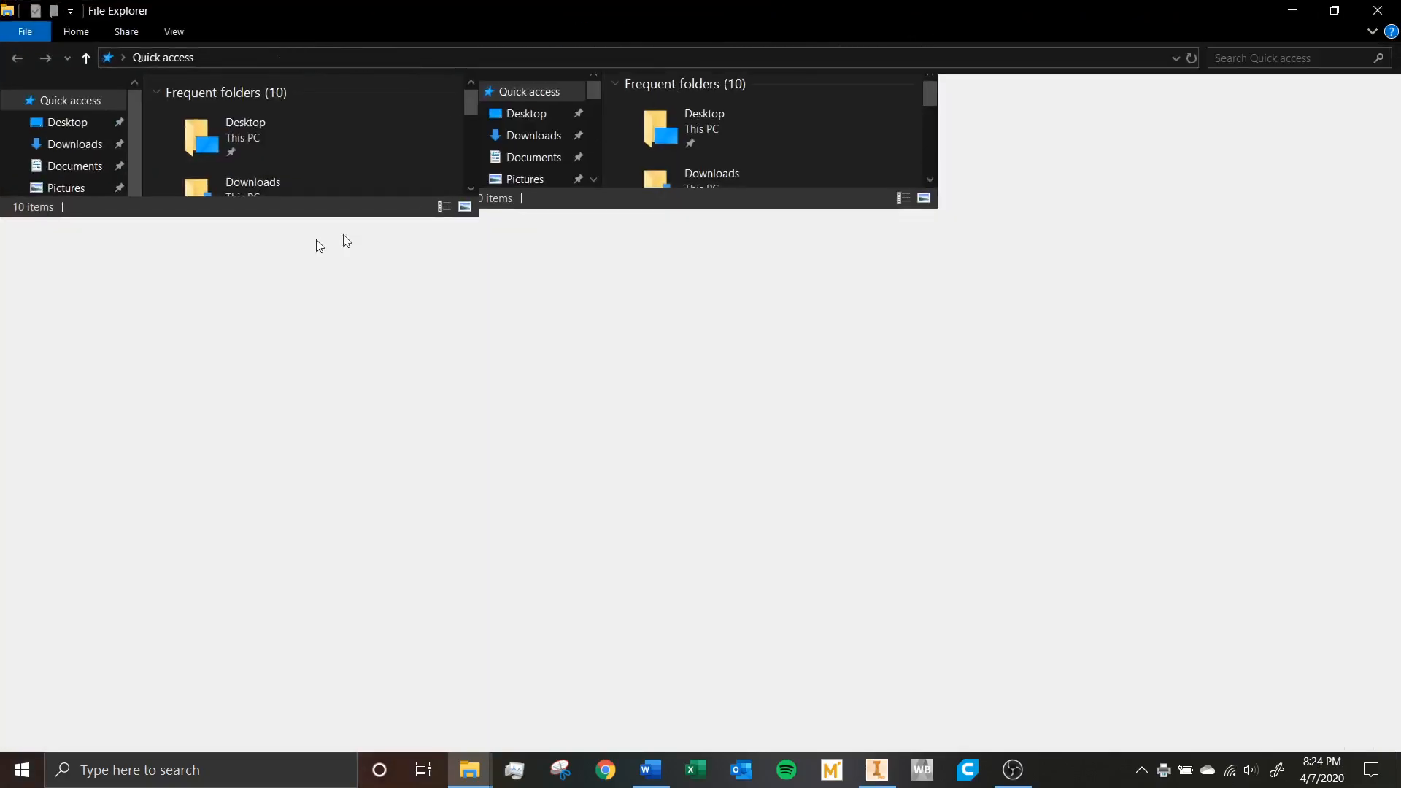
{"action": "left_click", "coordinate": [70, 122]}
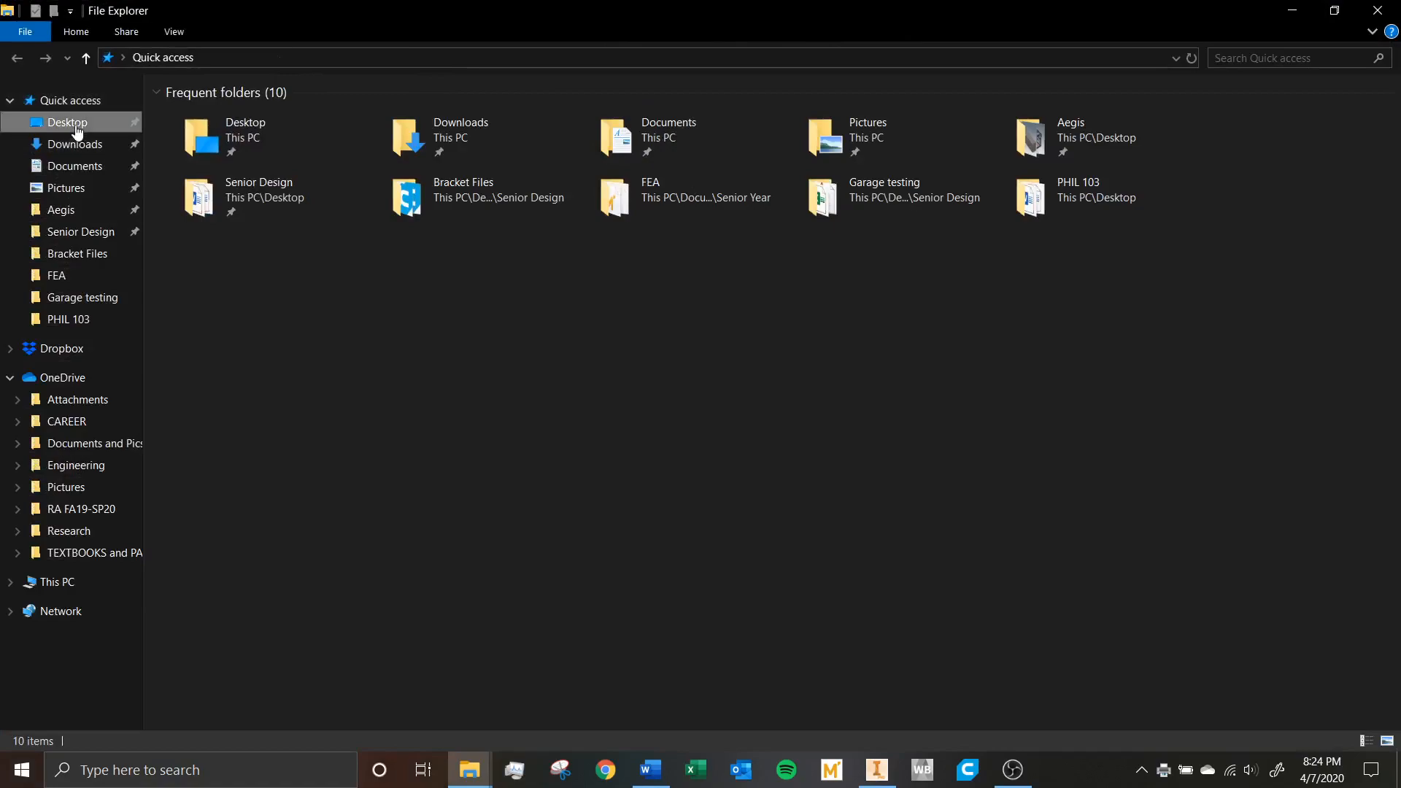
{"action": "left_click", "coordinate": [213, 213]}
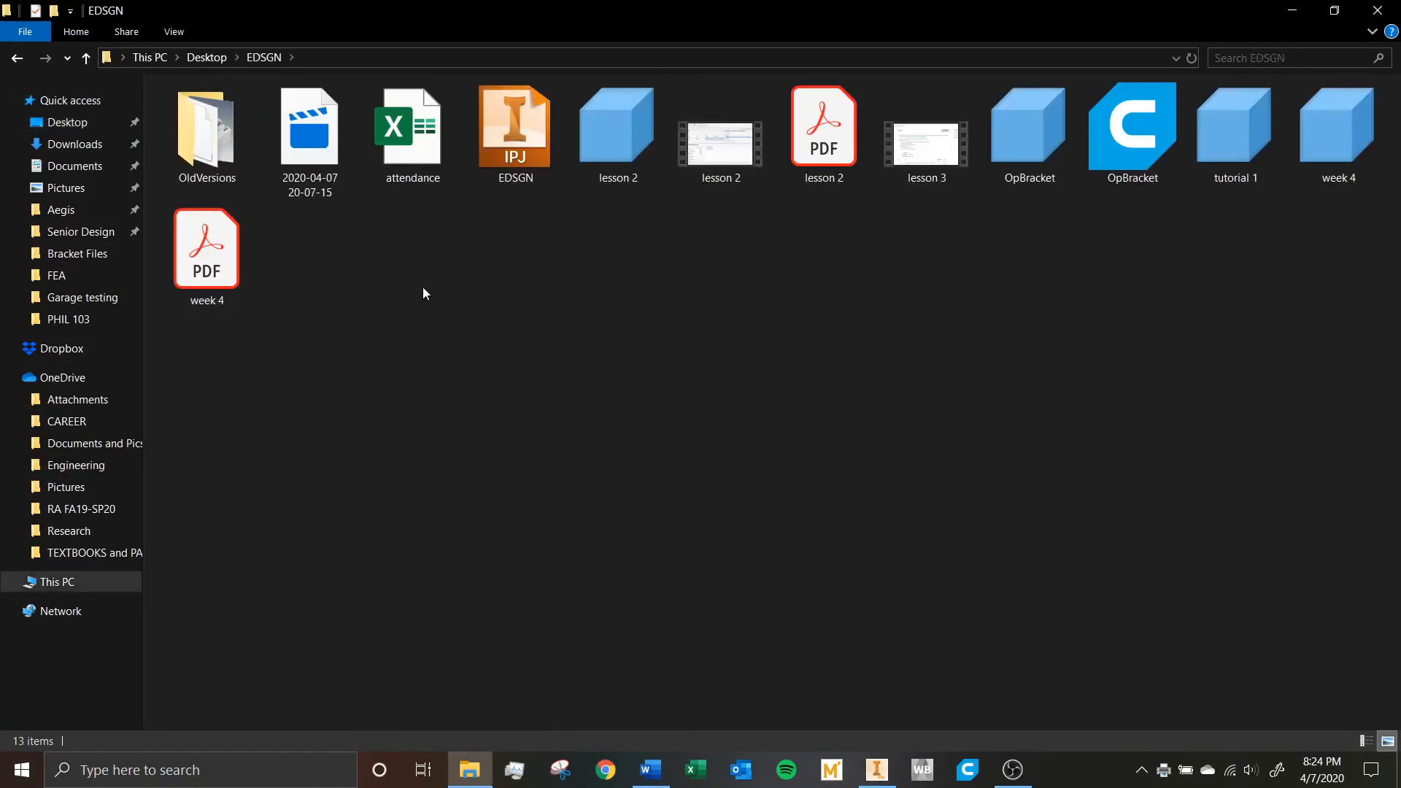
{"action": "left_click", "coordinate": [234, 260]}
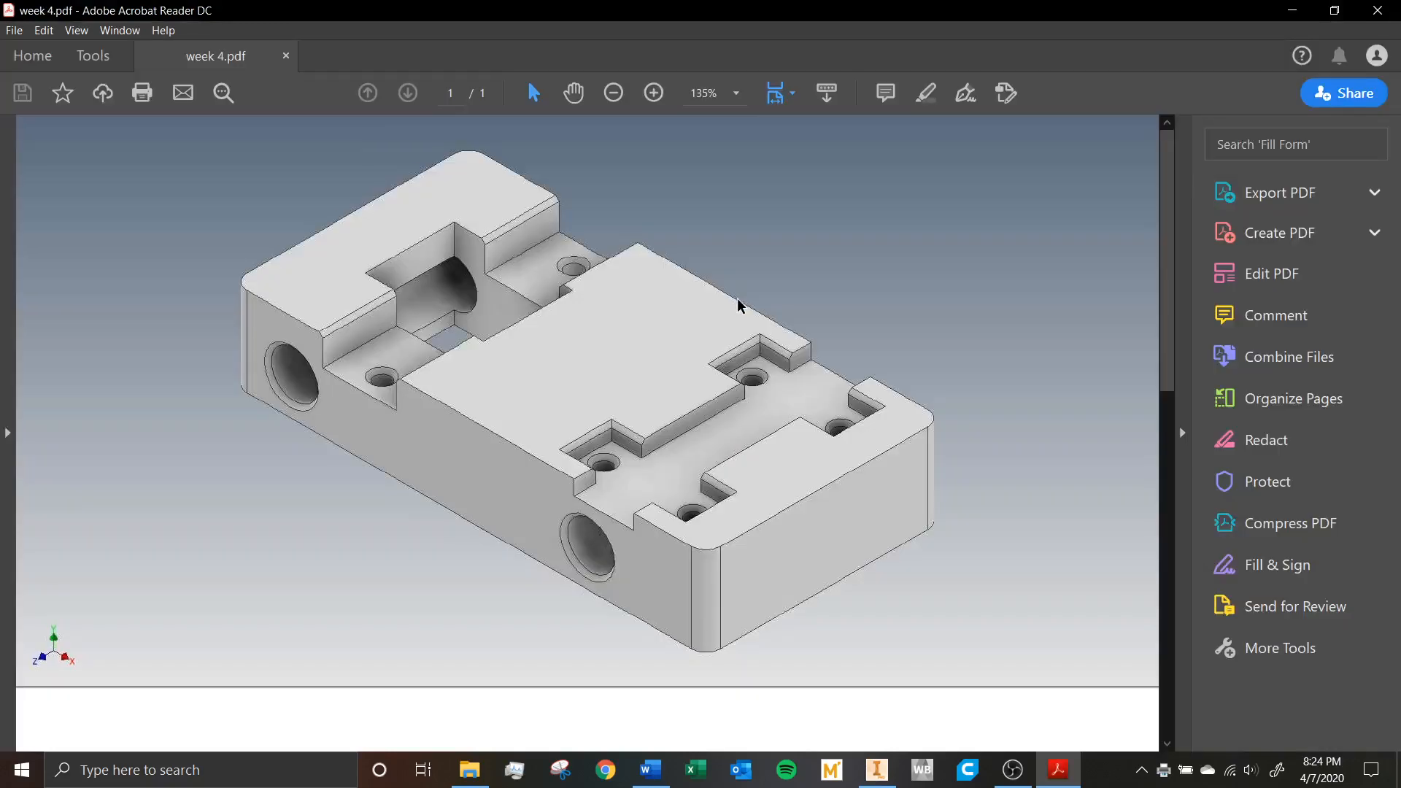
Inspect the printed page at 66.7% zoom, then close the PDF viewer and return to the part model.
{"action": "left_click", "coordinate": [621, 94]}
{"action": "left_click", "coordinate": [614, 93]}
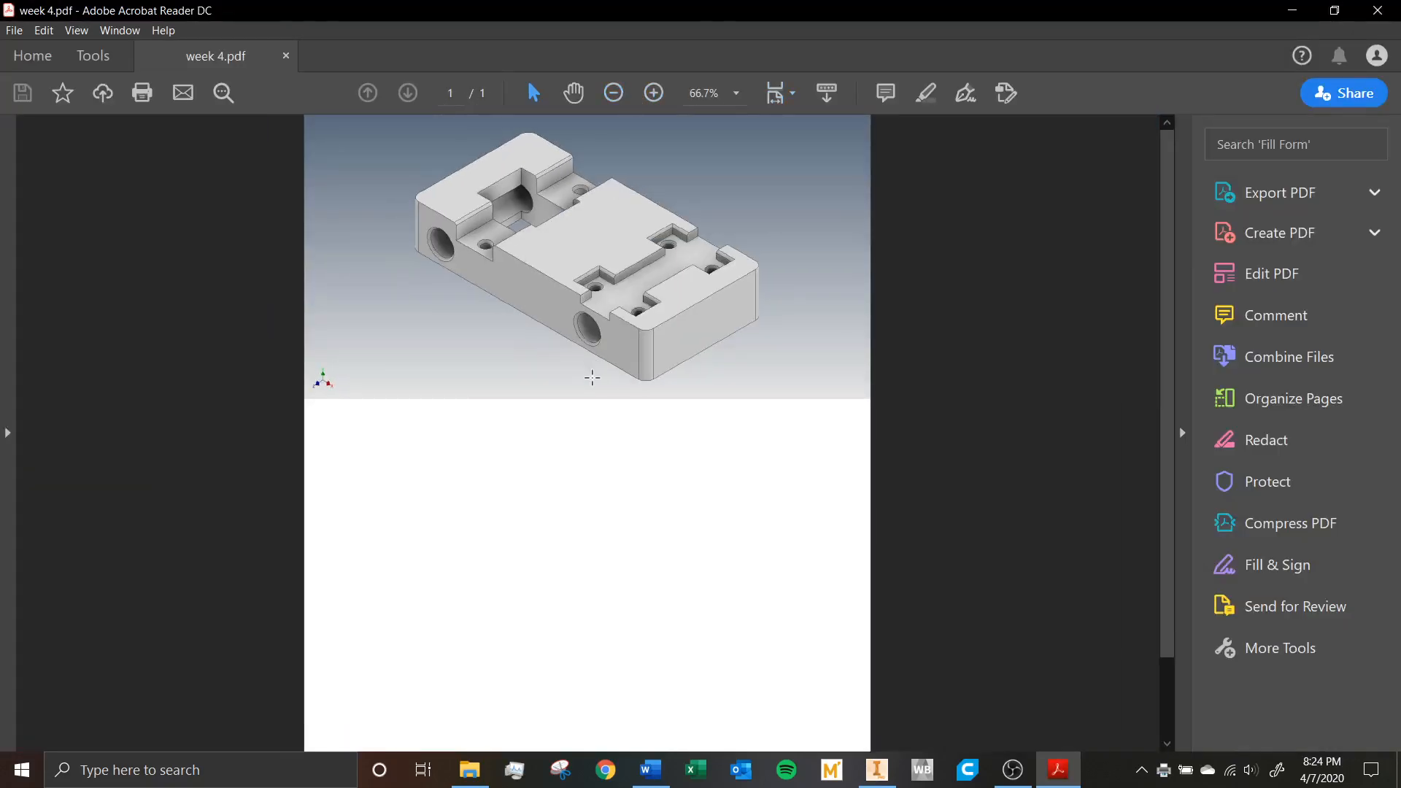
{"action": "scroll", "coordinate": [1163, 344], "scroll_direction": "down", "scroll_amount": 2}
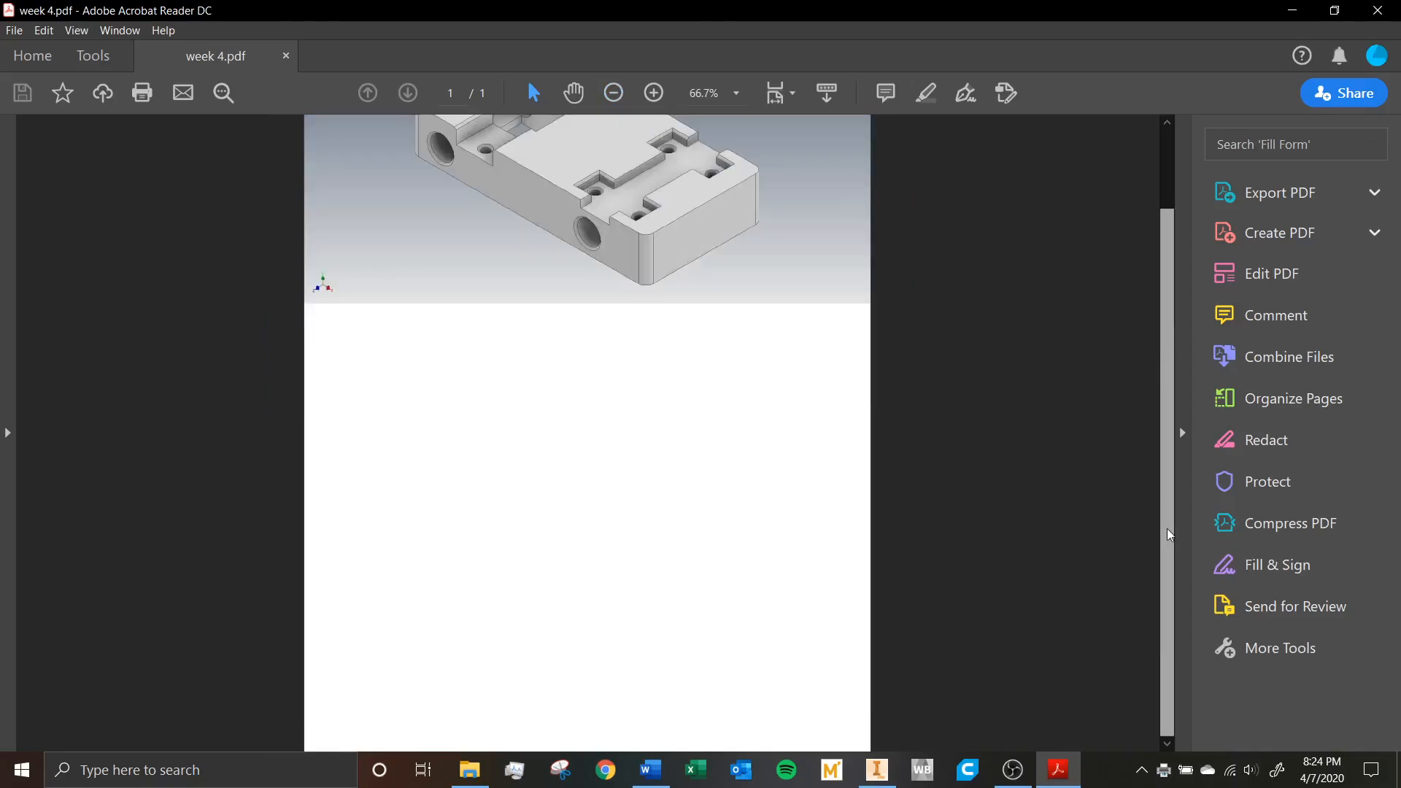
{"action": "scroll", "coordinate": [1169, 308], "scroll_direction": "up", "scroll_amount": 2}
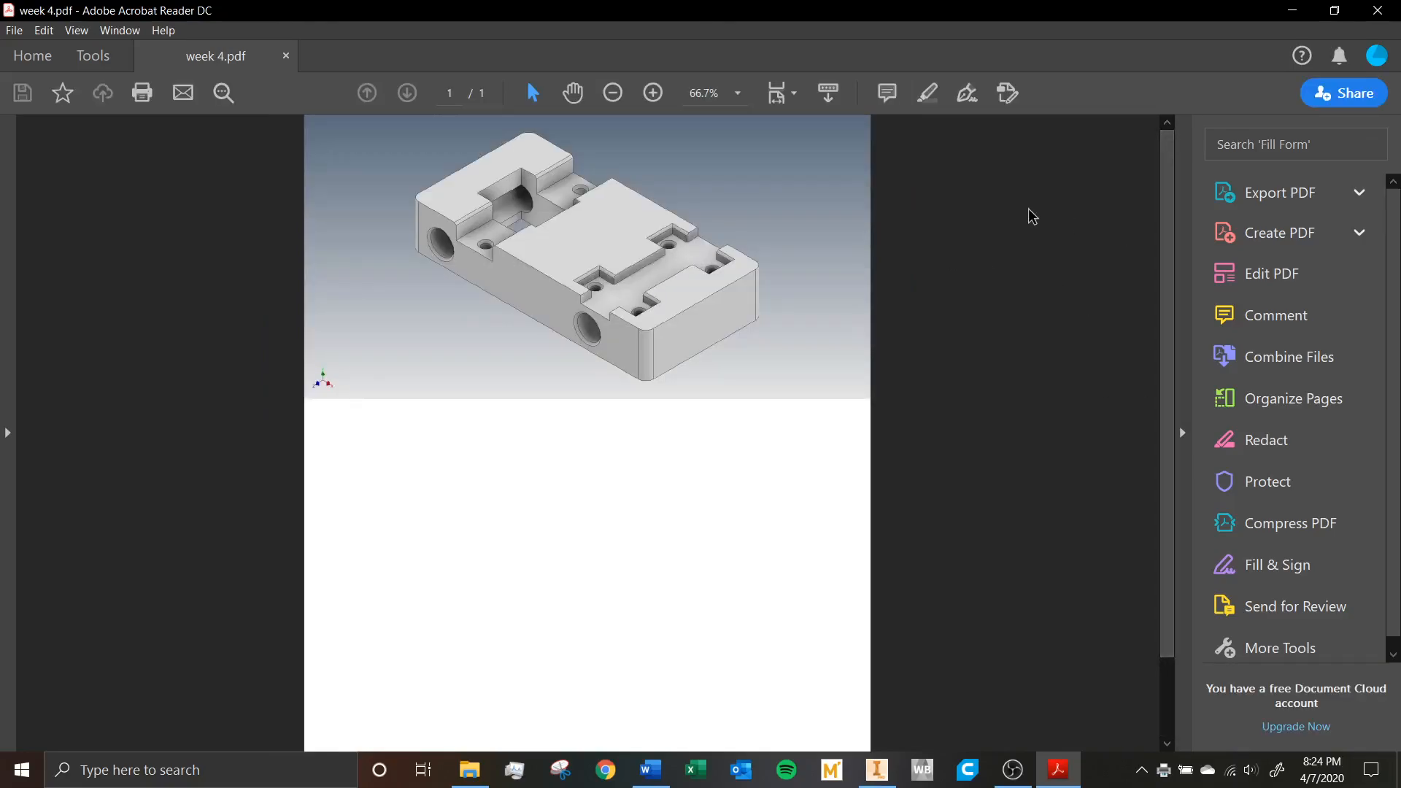
{"action": "left_click", "coordinate": [1381, 10]}
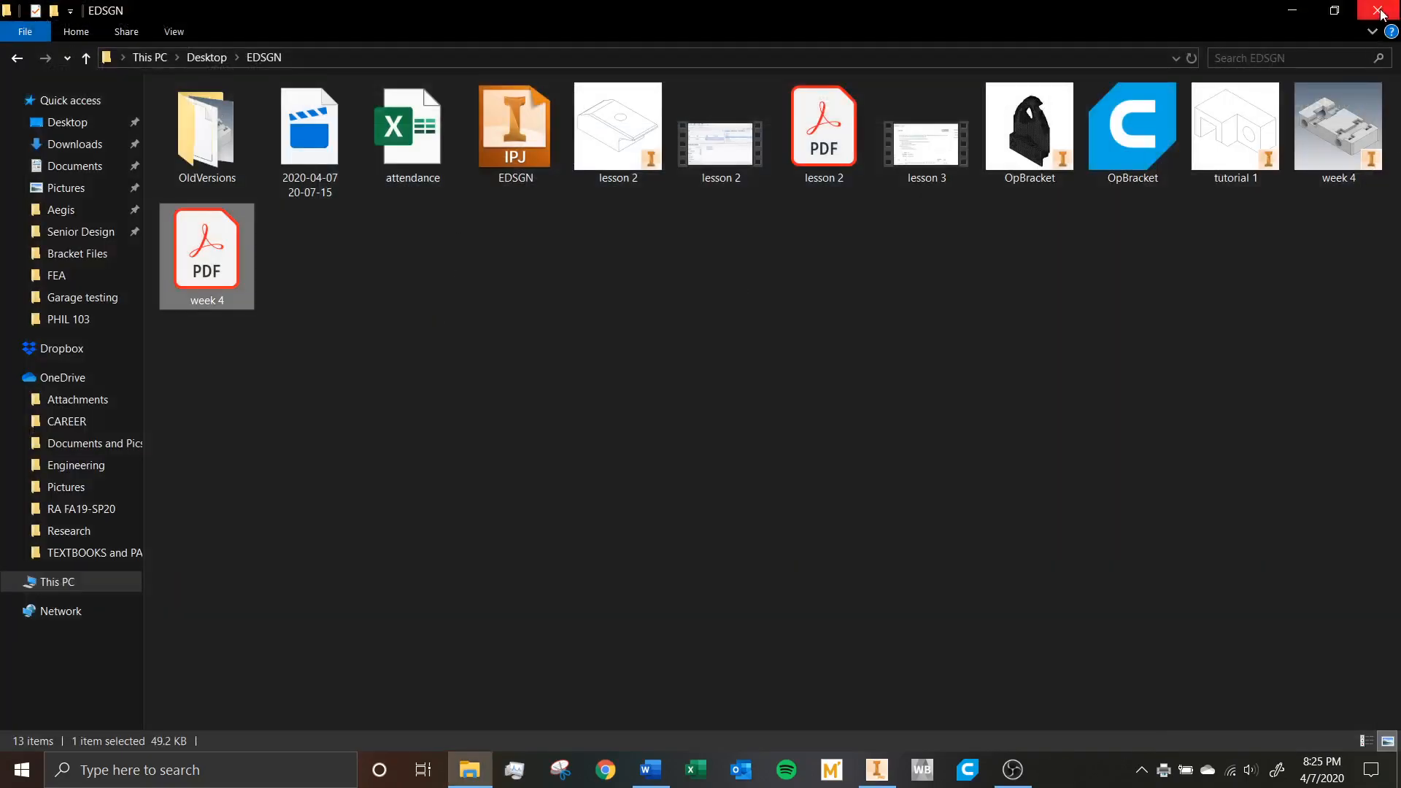
{"action": "left_click", "coordinate": [1299, 9]}
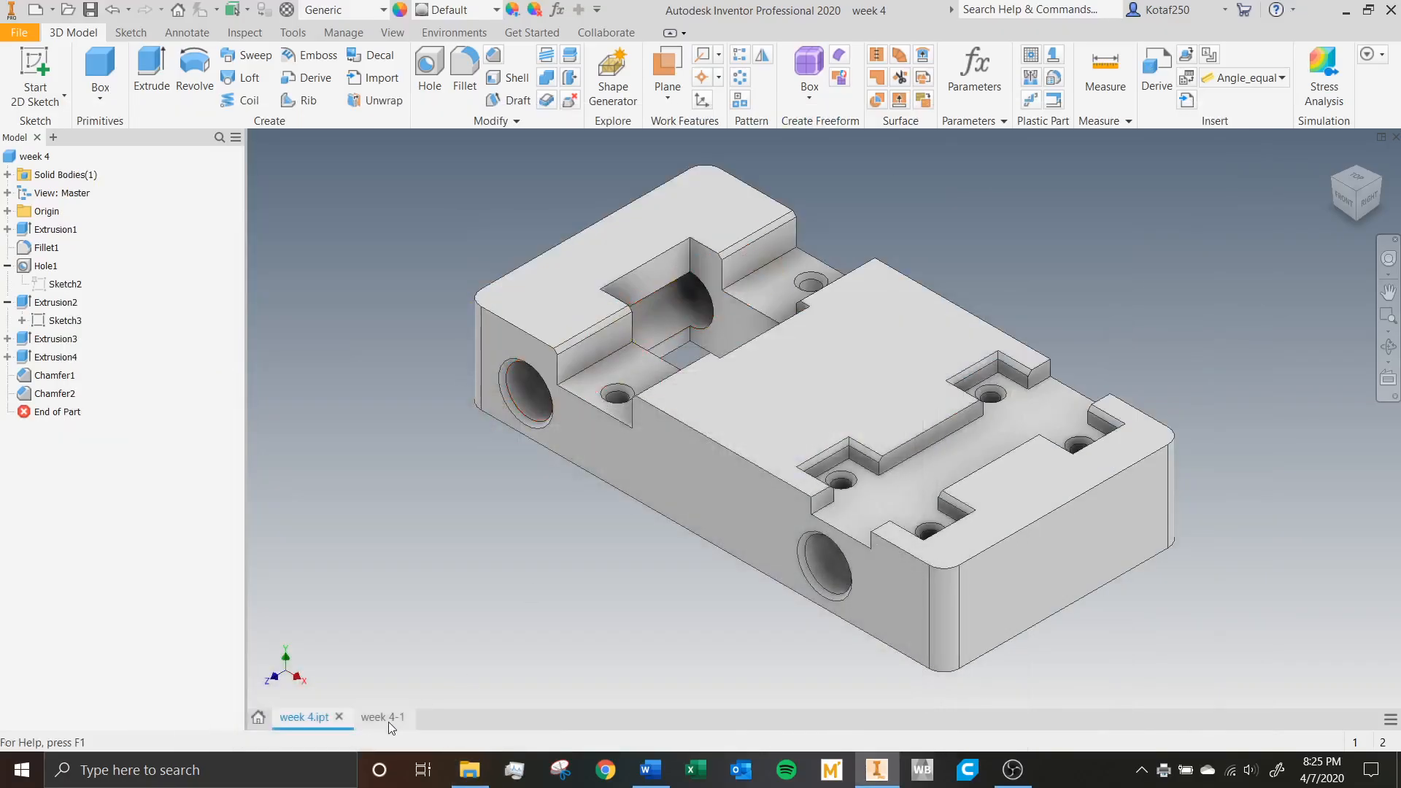
Capture the whole Inventor window showing the week 4 part with Snipping Tool and copy the snip.
{"action": "left_click", "coordinate": [565, 775]}
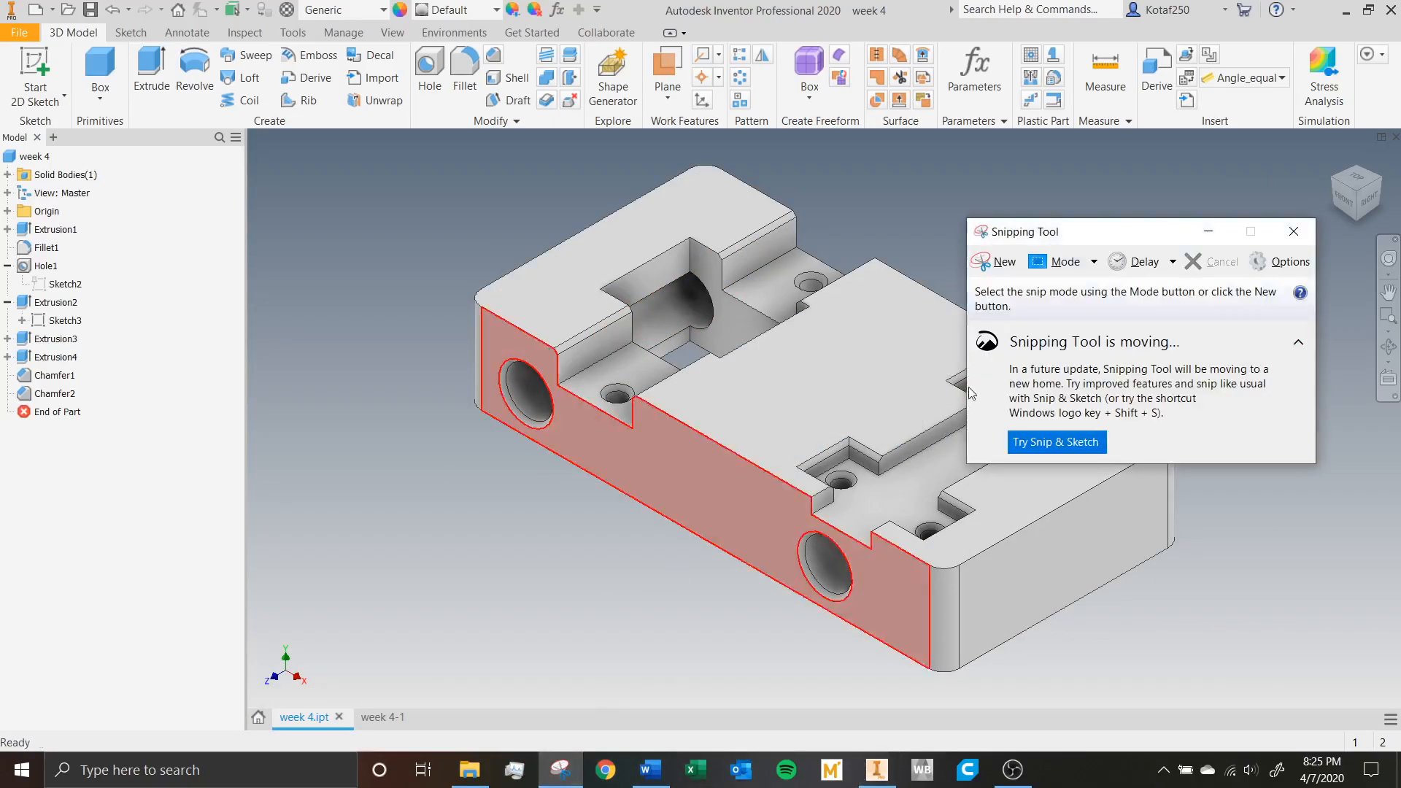
{"action": "left_click", "coordinate": [1000, 262]}
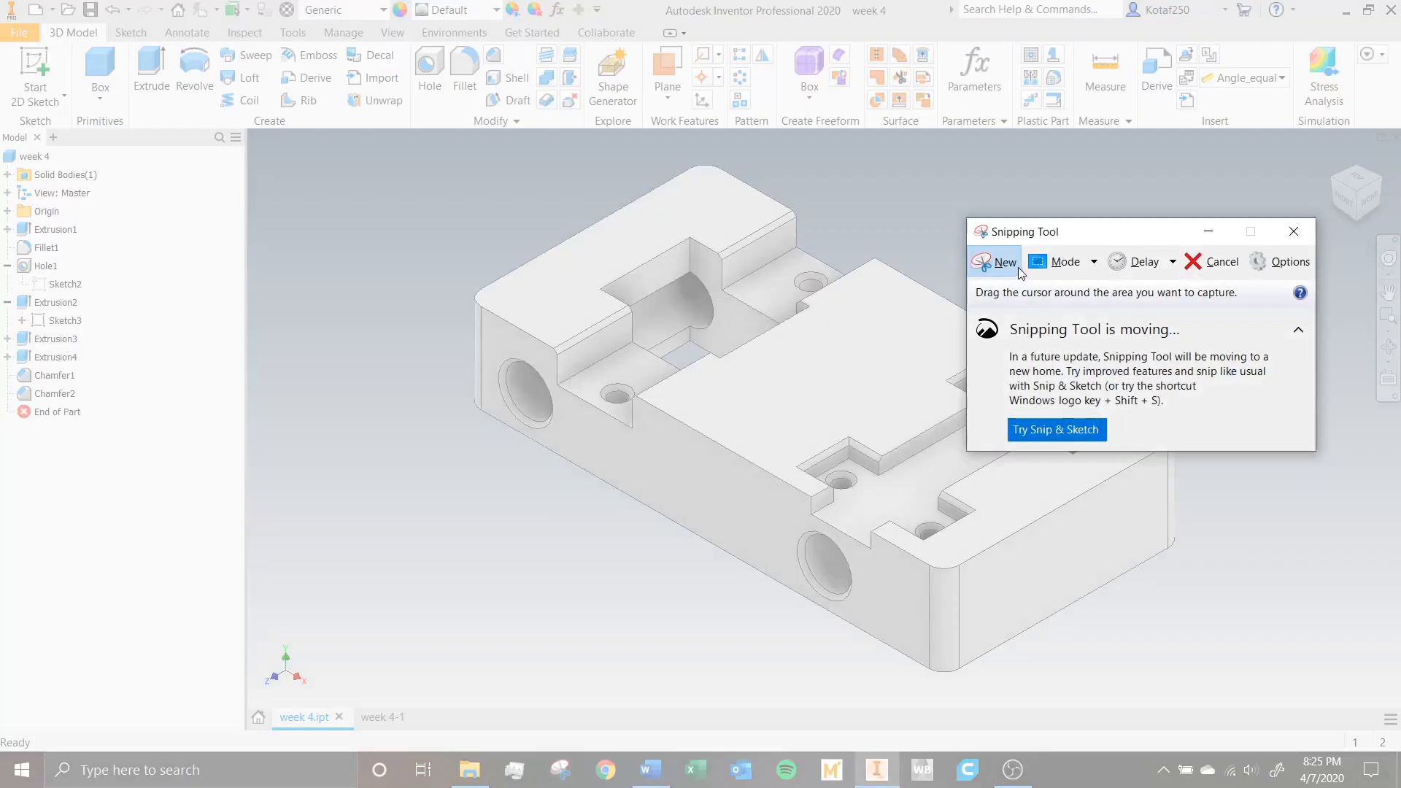
{"action": "left_click_drag", "start_coordinate": [1, 1], "coordinate": [1395, 742]}
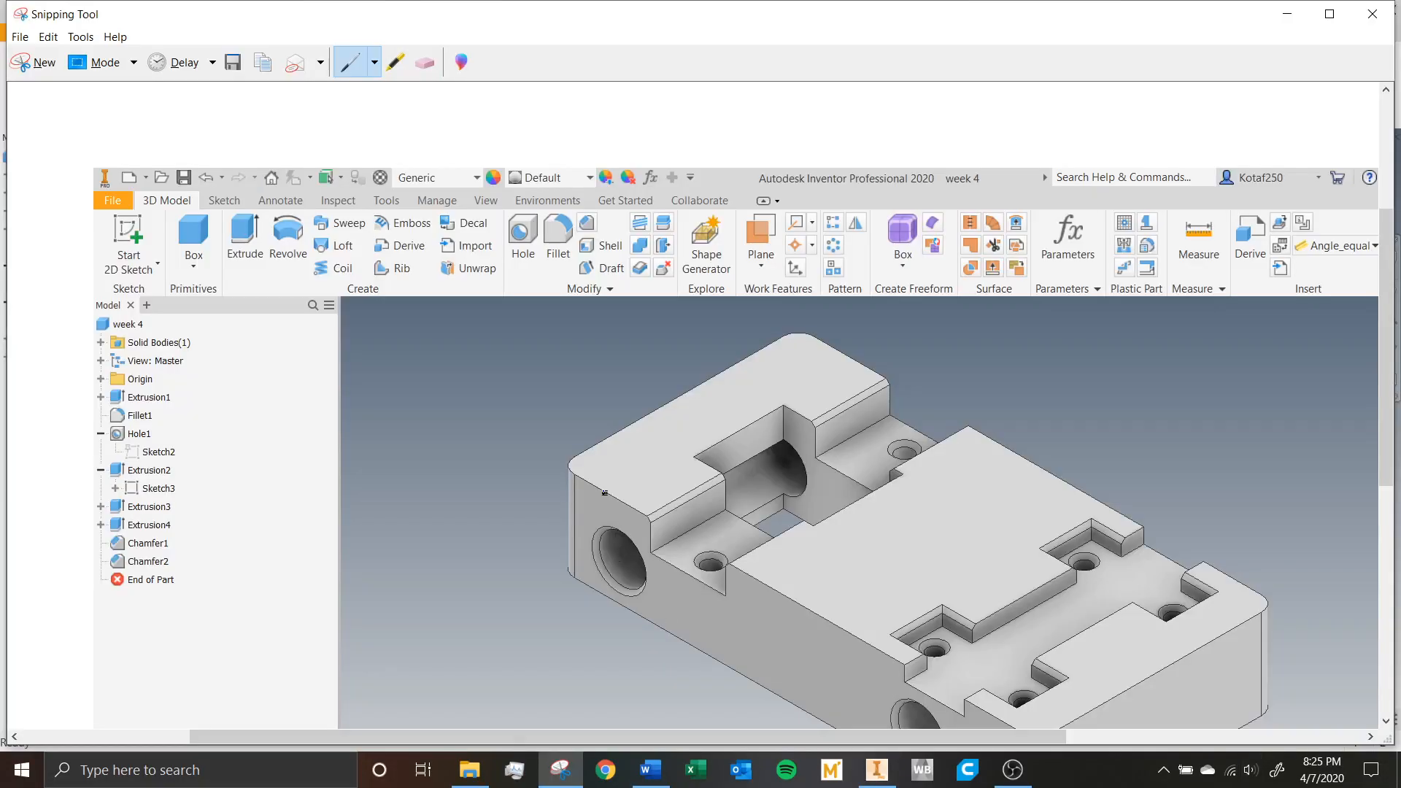
{"action": "left_click", "coordinate": [48, 36]}
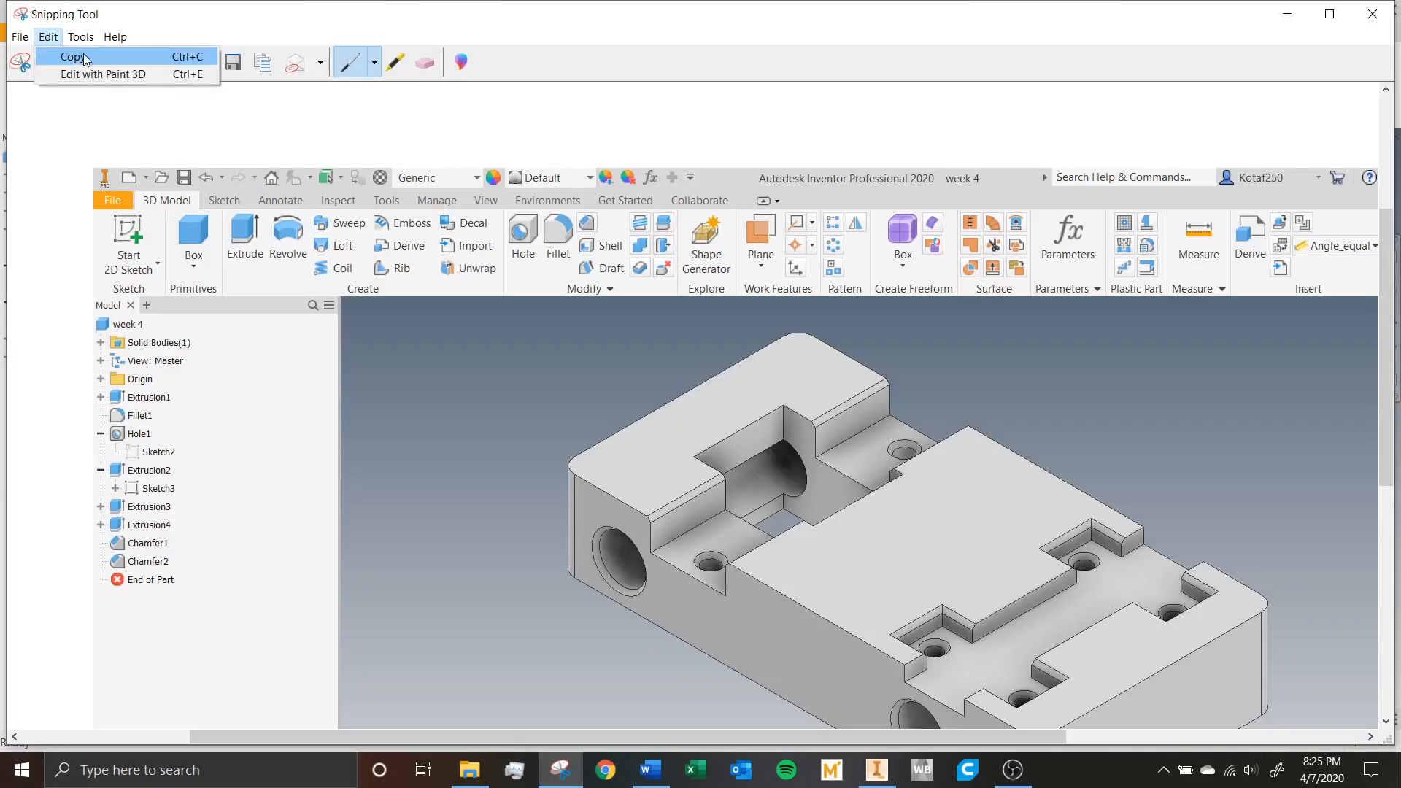
{"action": "left_click", "coordinate": [72, 57]}
Switch to Word and paste the copied screenshot into the blank document.
{"action": "left_click", "coordinate": [650, 770]}
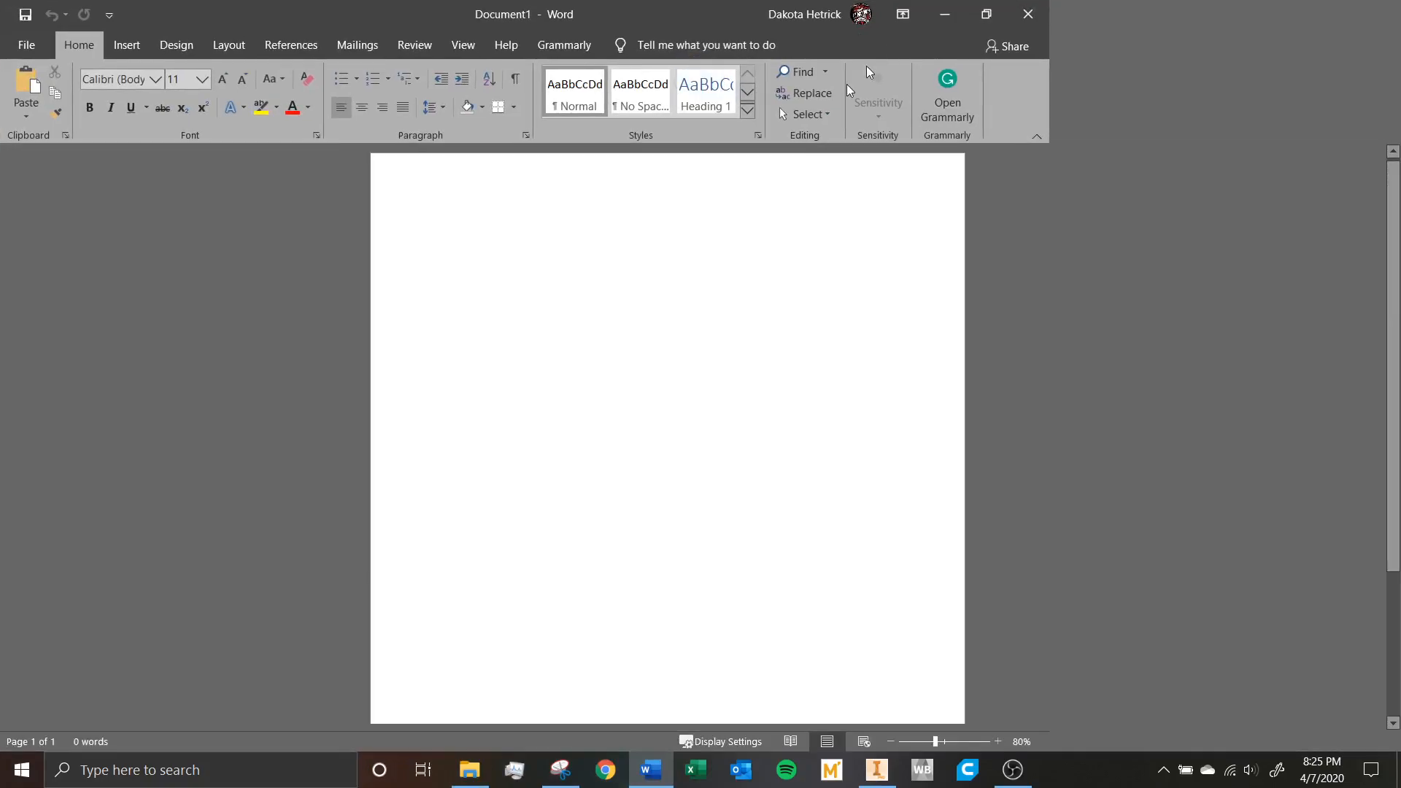
{"action": "key", "text": "ctrl+v"}
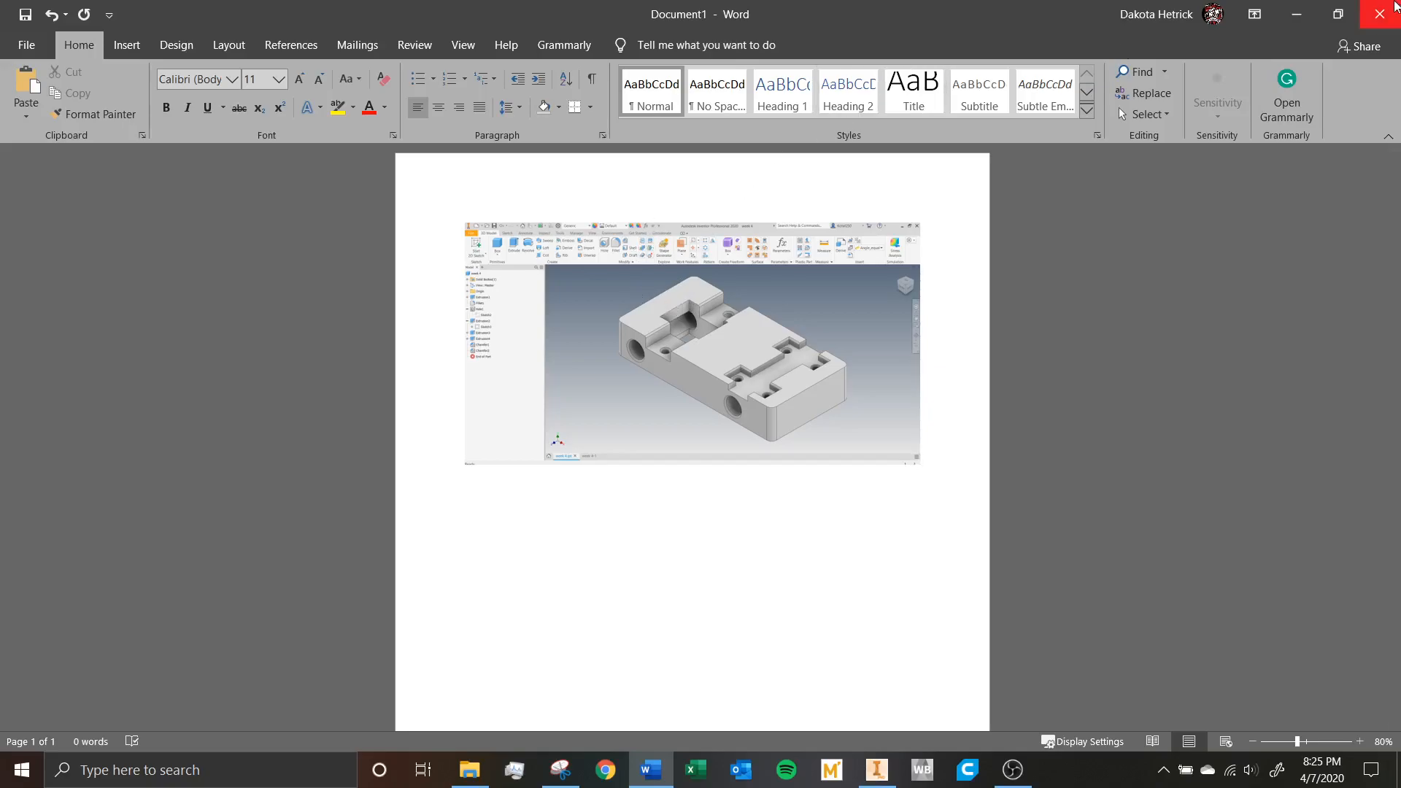
{"action": "double_click", "coordinate": [591, 494]}
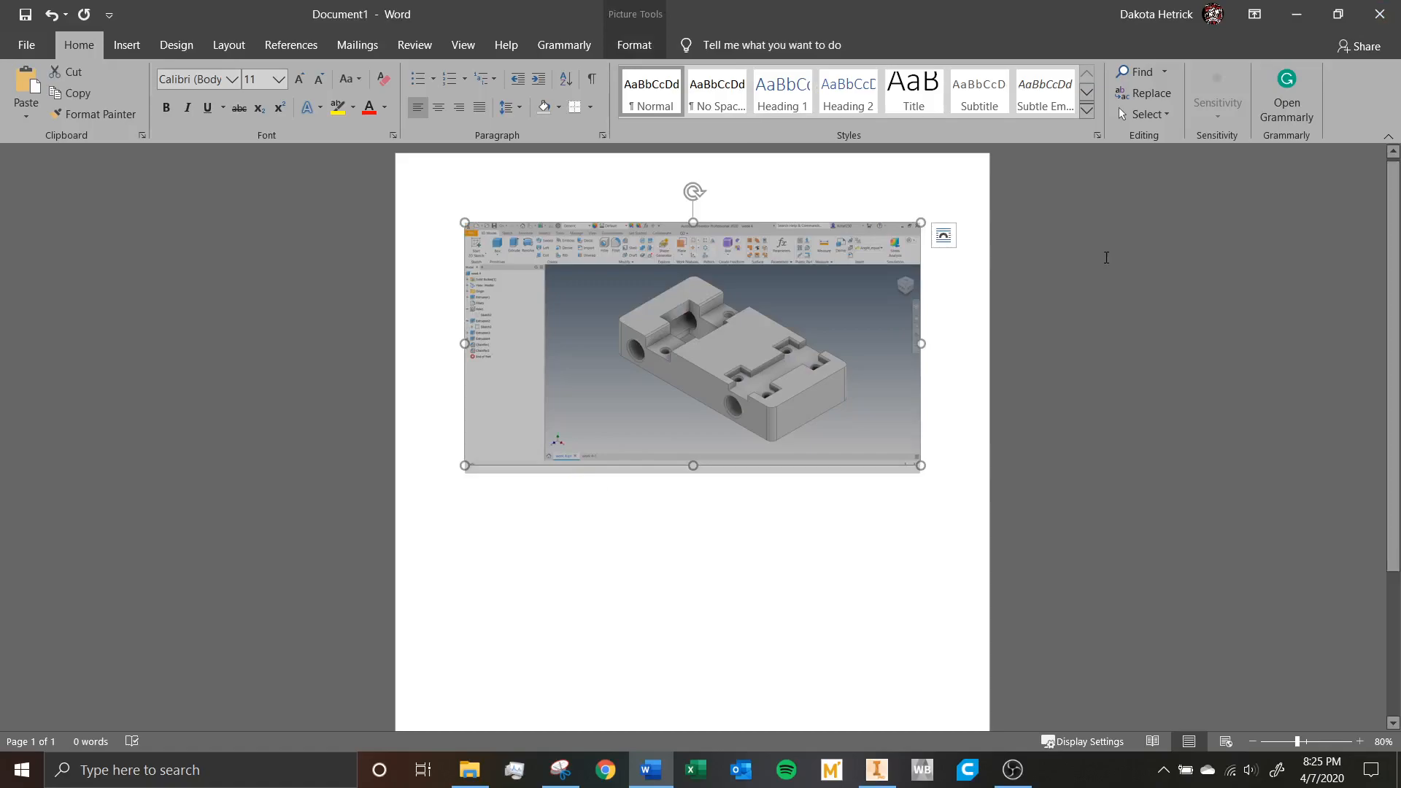
{"action": "left_click", "coordinate": [1107, 256]}
{"action": "left_click_drag", "start_coordinate": [889, 545], "coordinate": [925, 440]}
{"action": "left_click", "coordinate": [1044, 381]}
Print the Word document containing the part screenshot with the Microsoft Print to PDF printer.
{"action": "left_click", "coordinate": [26, 45]}
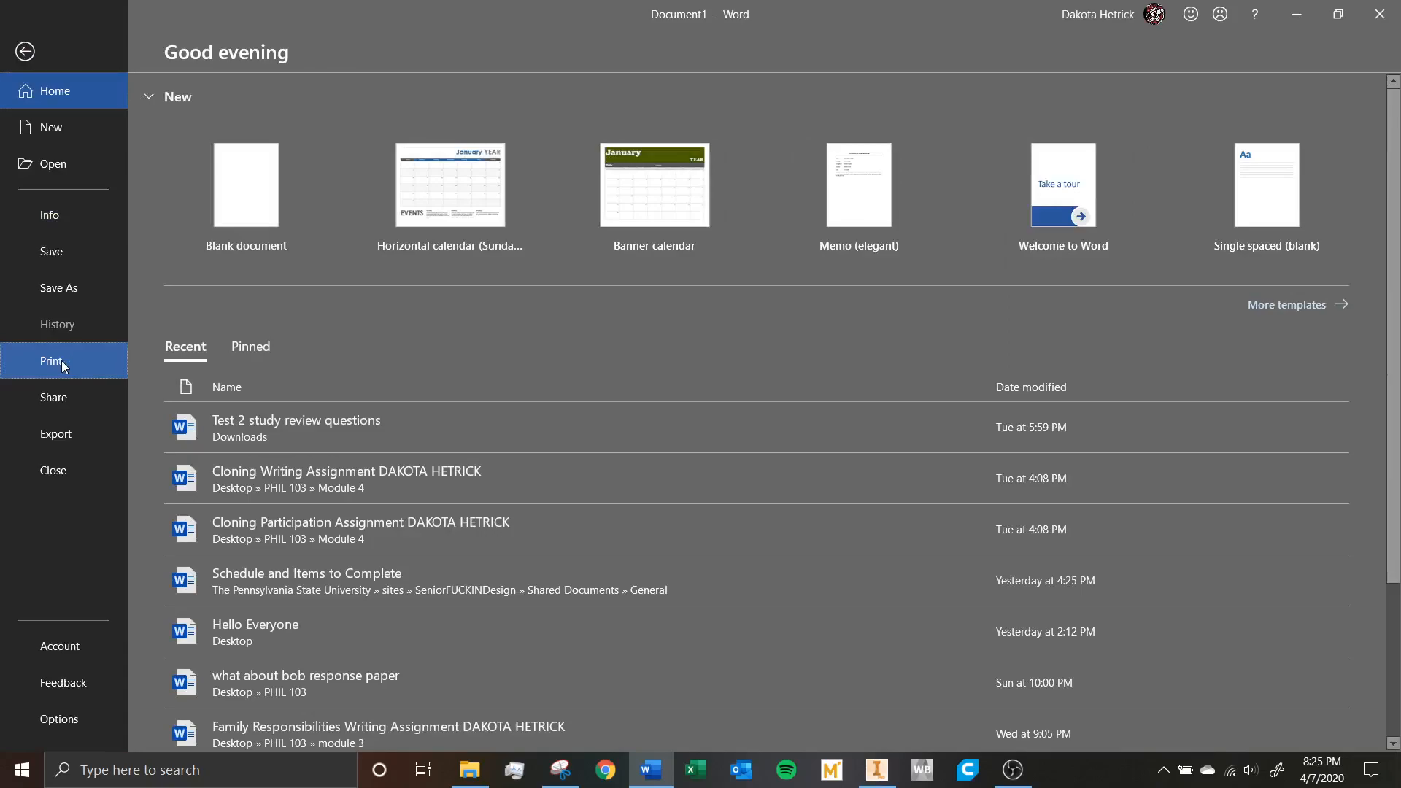
{"action": "left_click", "coordinate": [61, 361]}
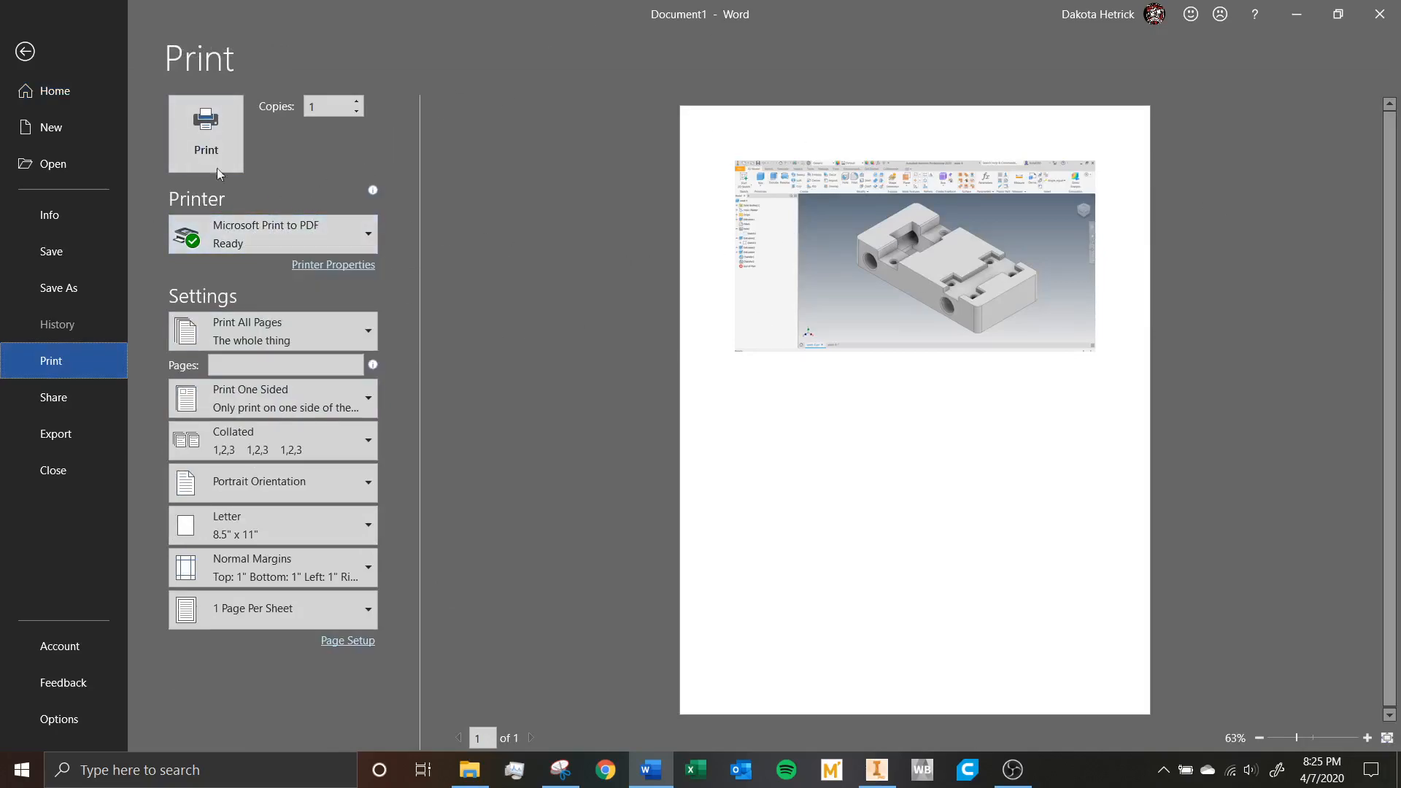
{"action": "left_click", "coordinate": [204, 138]}
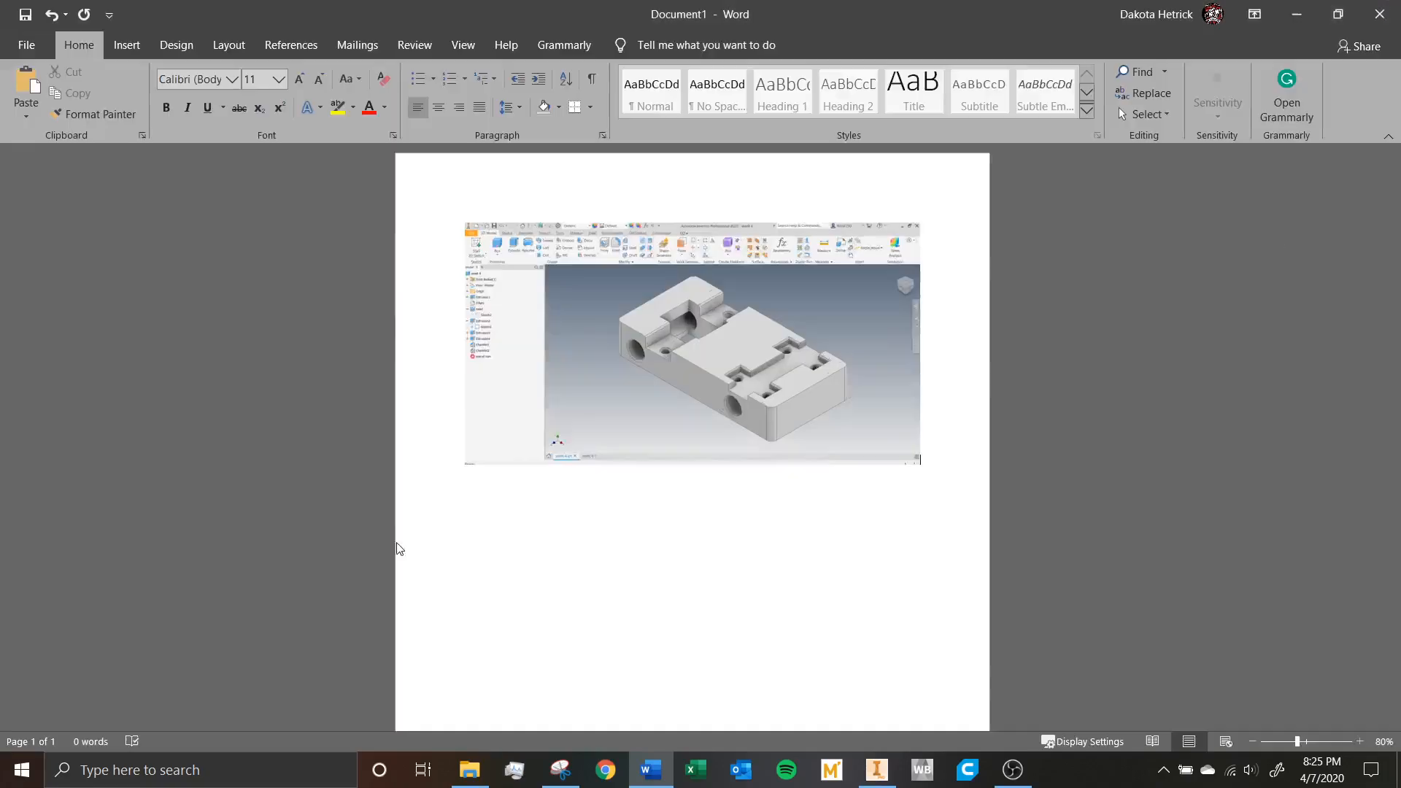
Close the Word document without saving it, exit Word, and return to the week 4 part in Inventor.
{"action": "left_click", "coordinate": [1390, 7]}
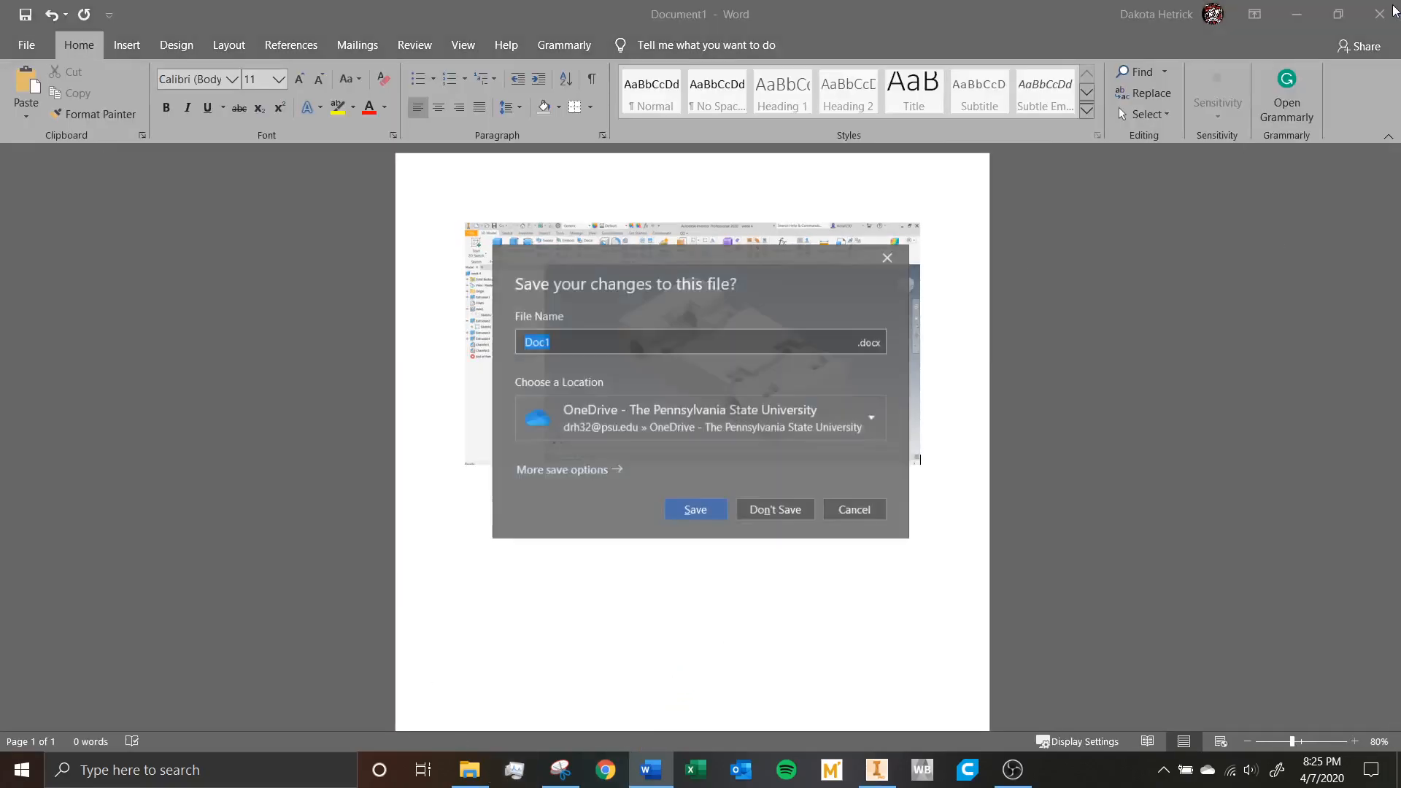
{"action": "left_click", "coordinate": [776, 509]}
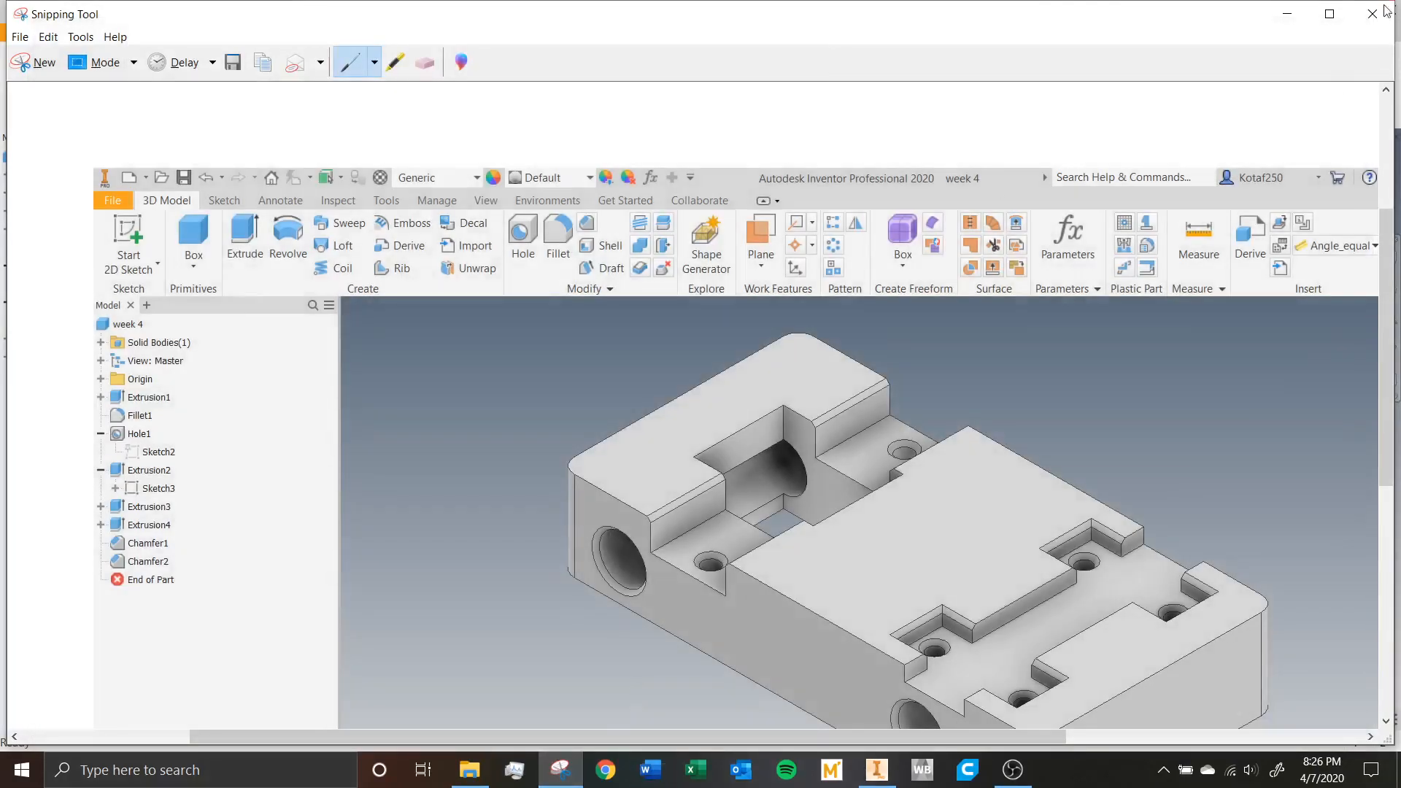
{"action": "left_click", "coordinate": [1372, 14]}
{"action": "left_click", "coordinate": [774, 392]}
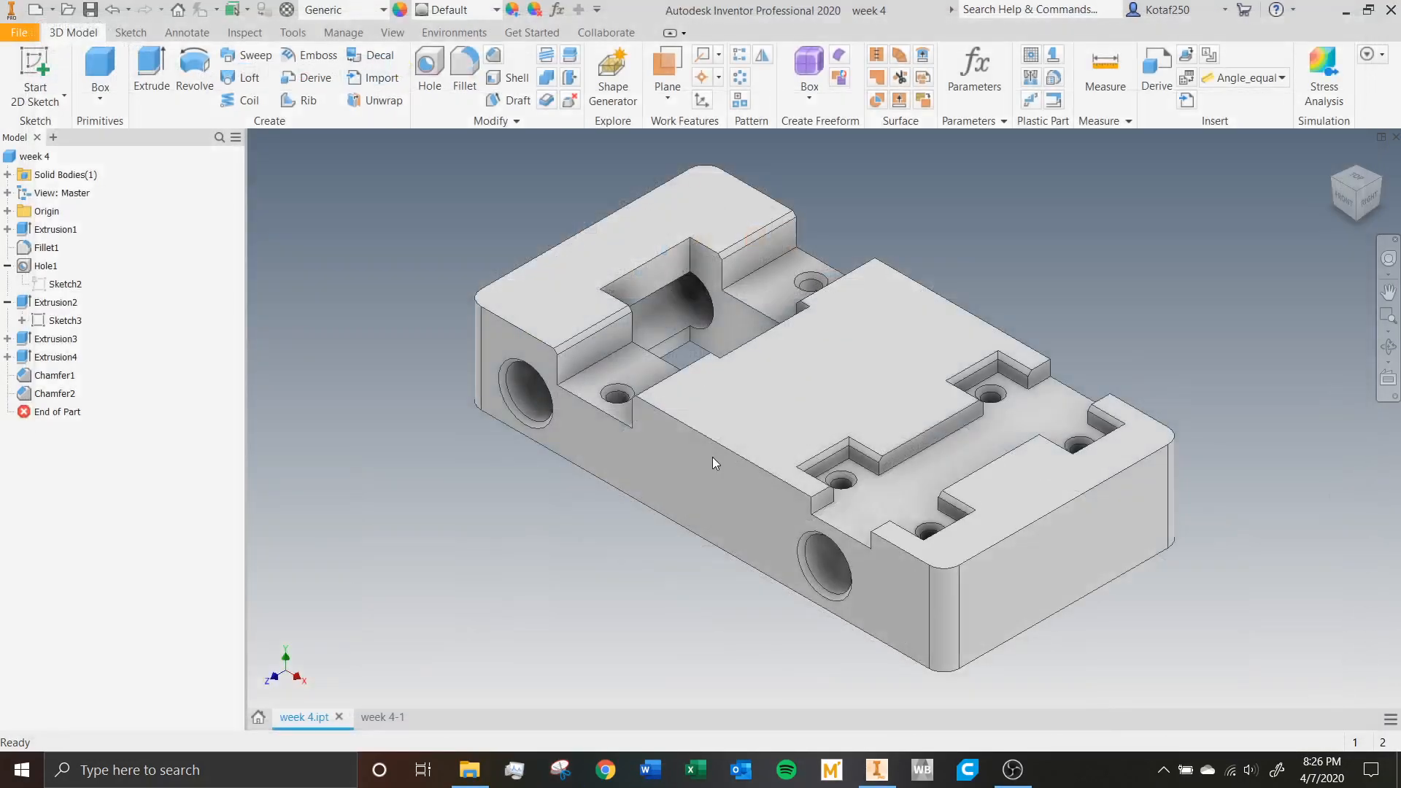
Switch to the week 4-1 drawing, review its print settings for Microsoft Print to PDF, and close them without printing.
{"action": "left_click", "coordinate": [393, 721]}
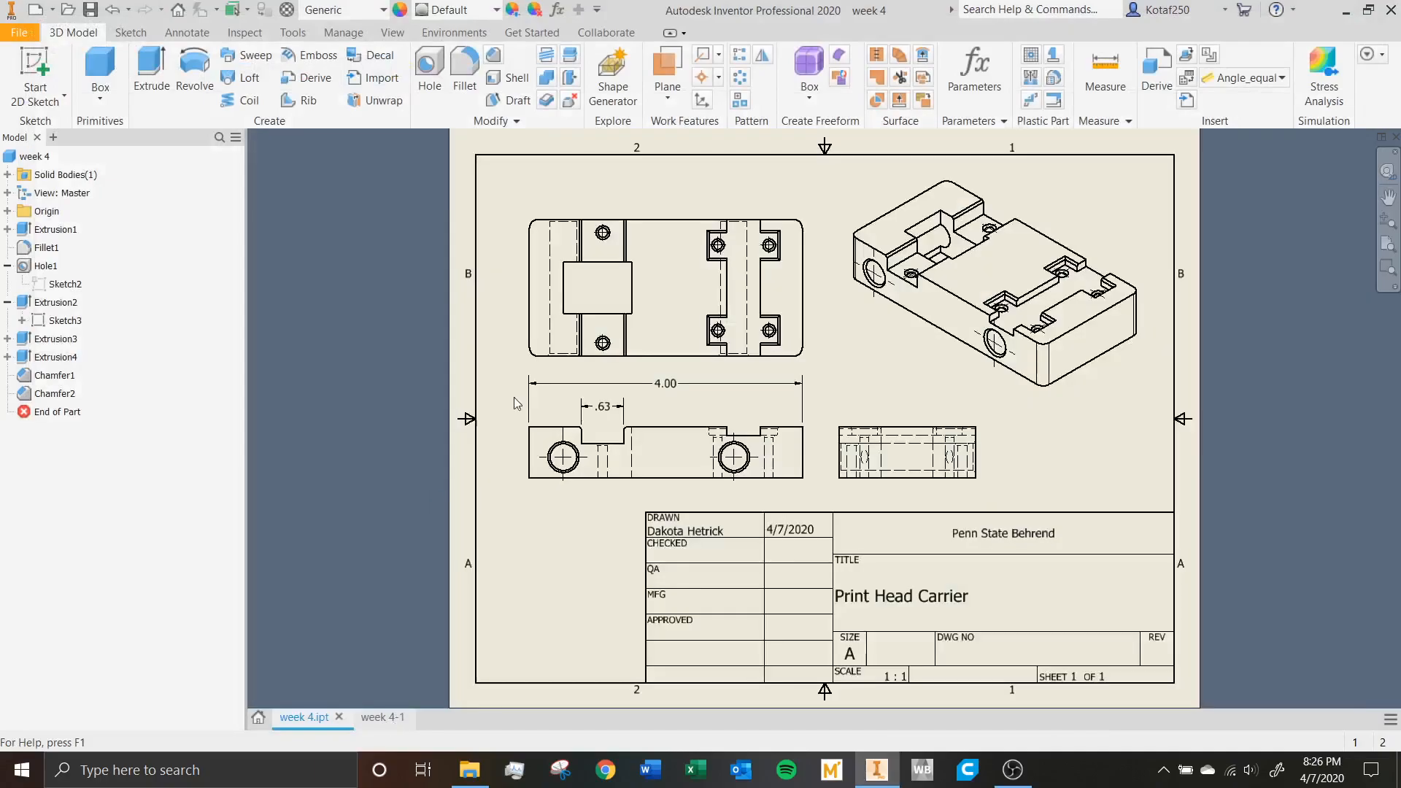
{"action": "left_click", "coordinate": [20, 34]}
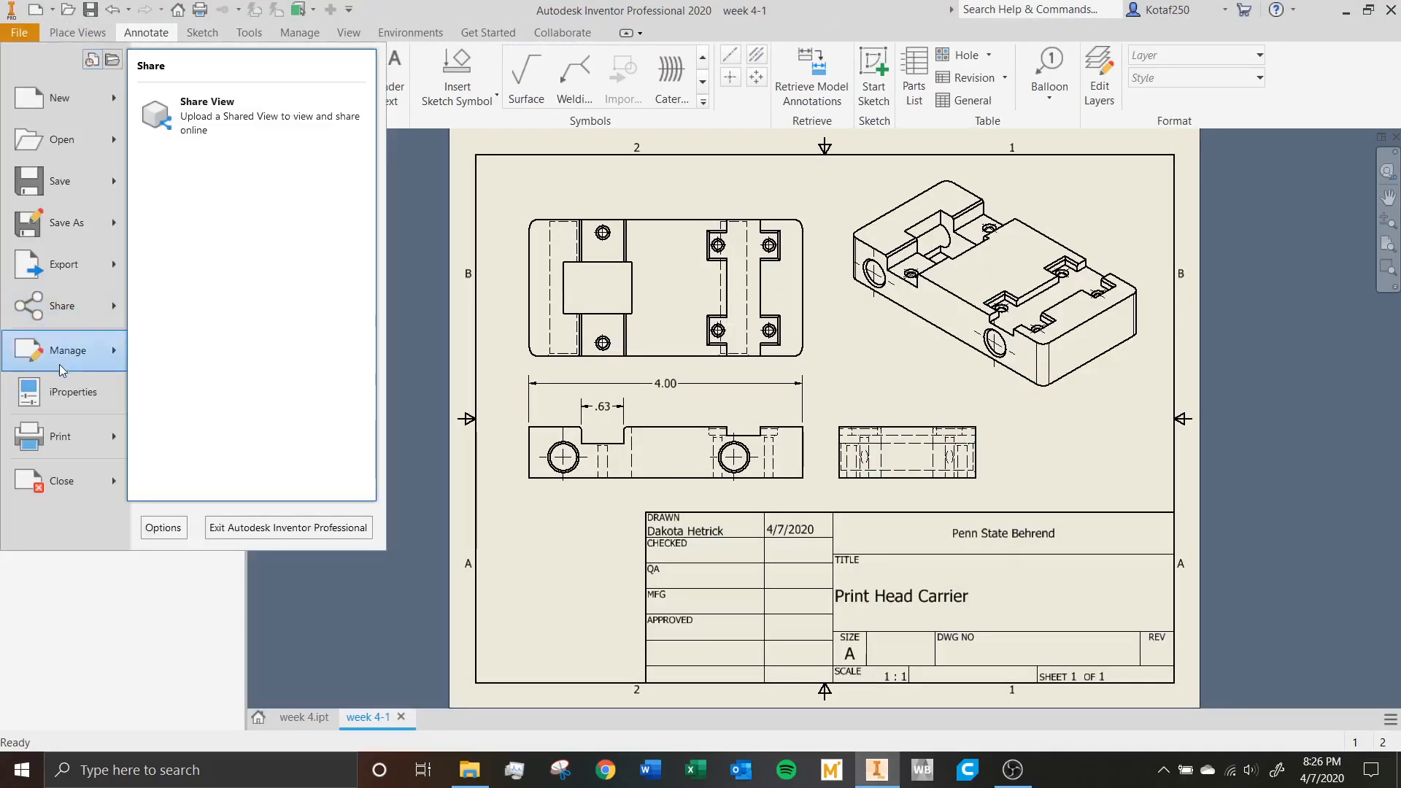
{"action": "left_click", "coordinate": [78, 438]}
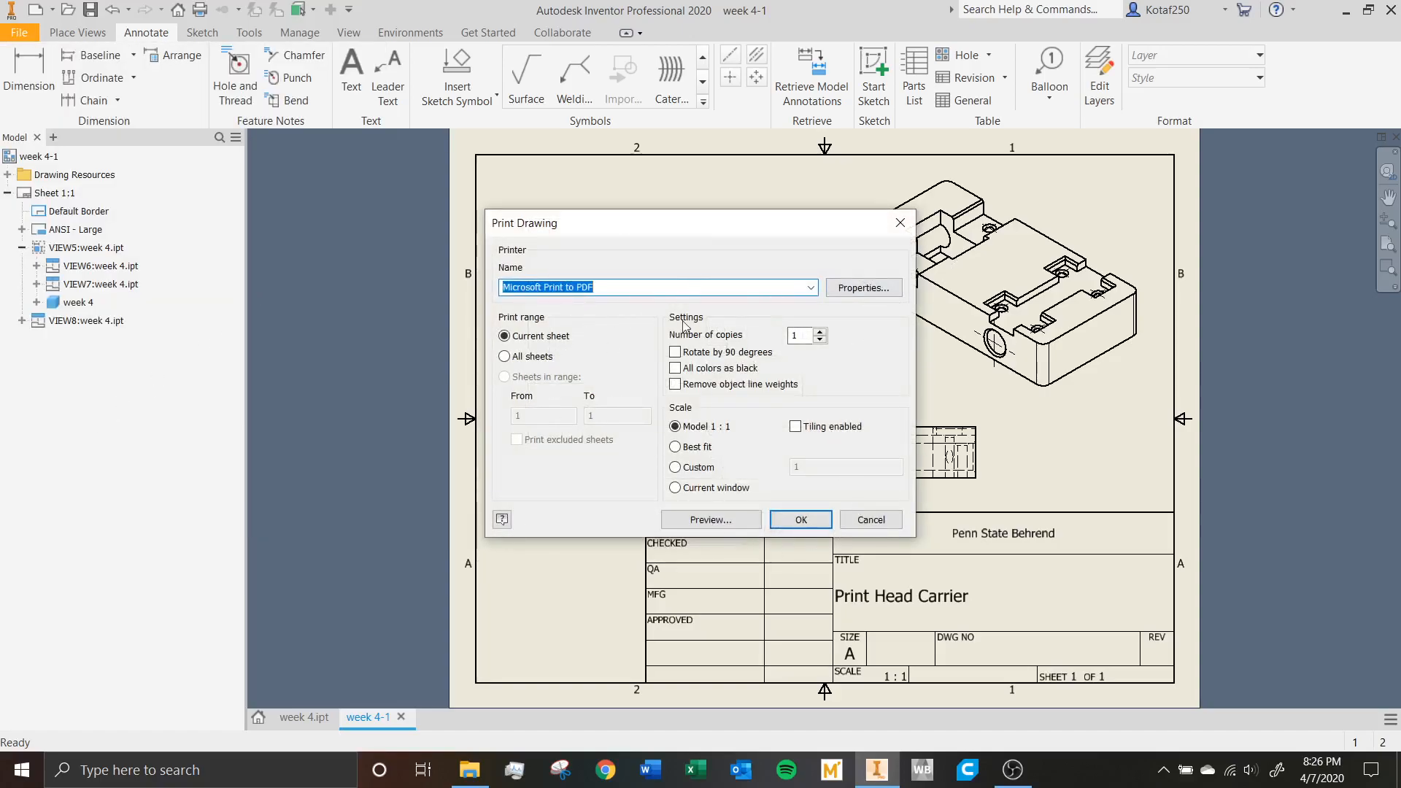
{"action": "left_click", "coordinate": [864, 522]}
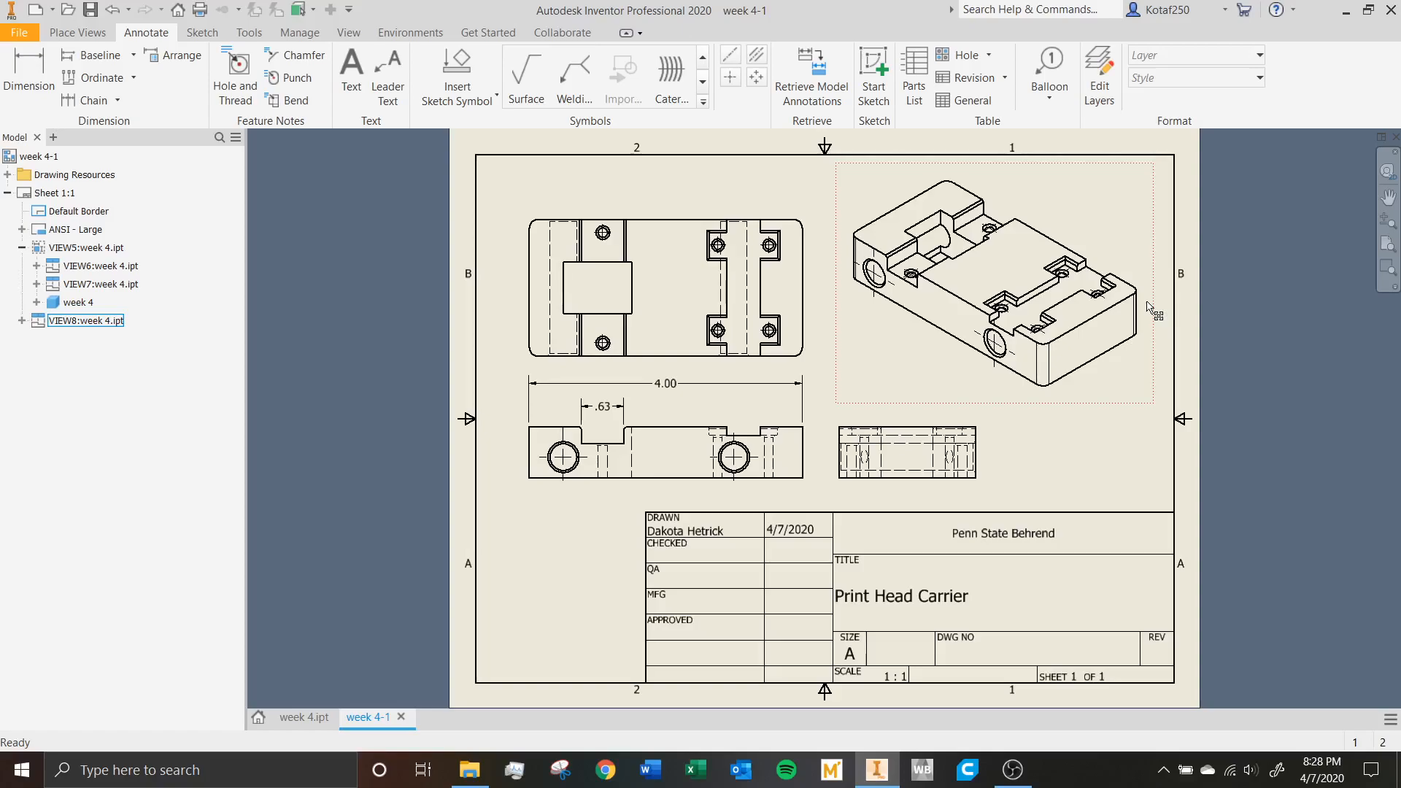
{"action": "key", "text": "Escape"}
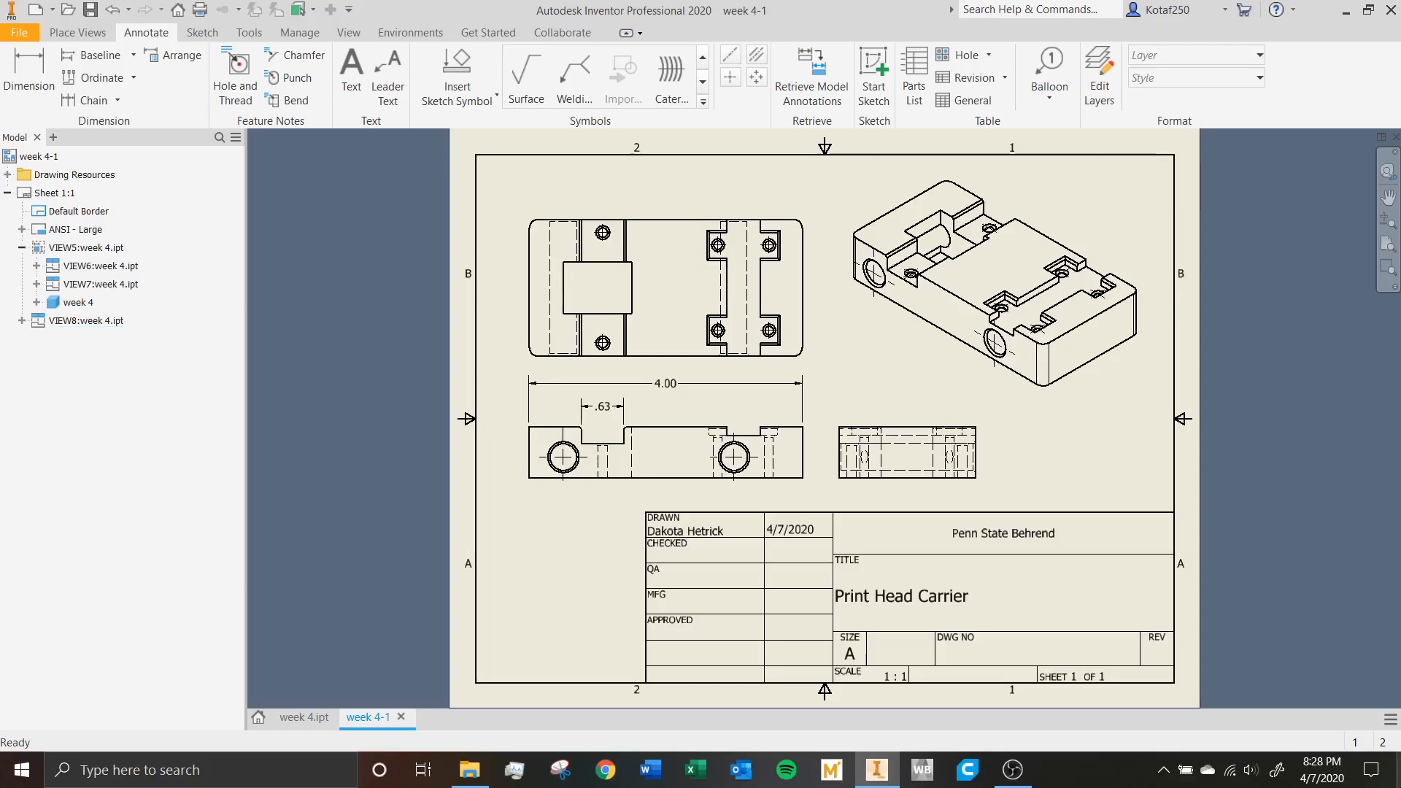